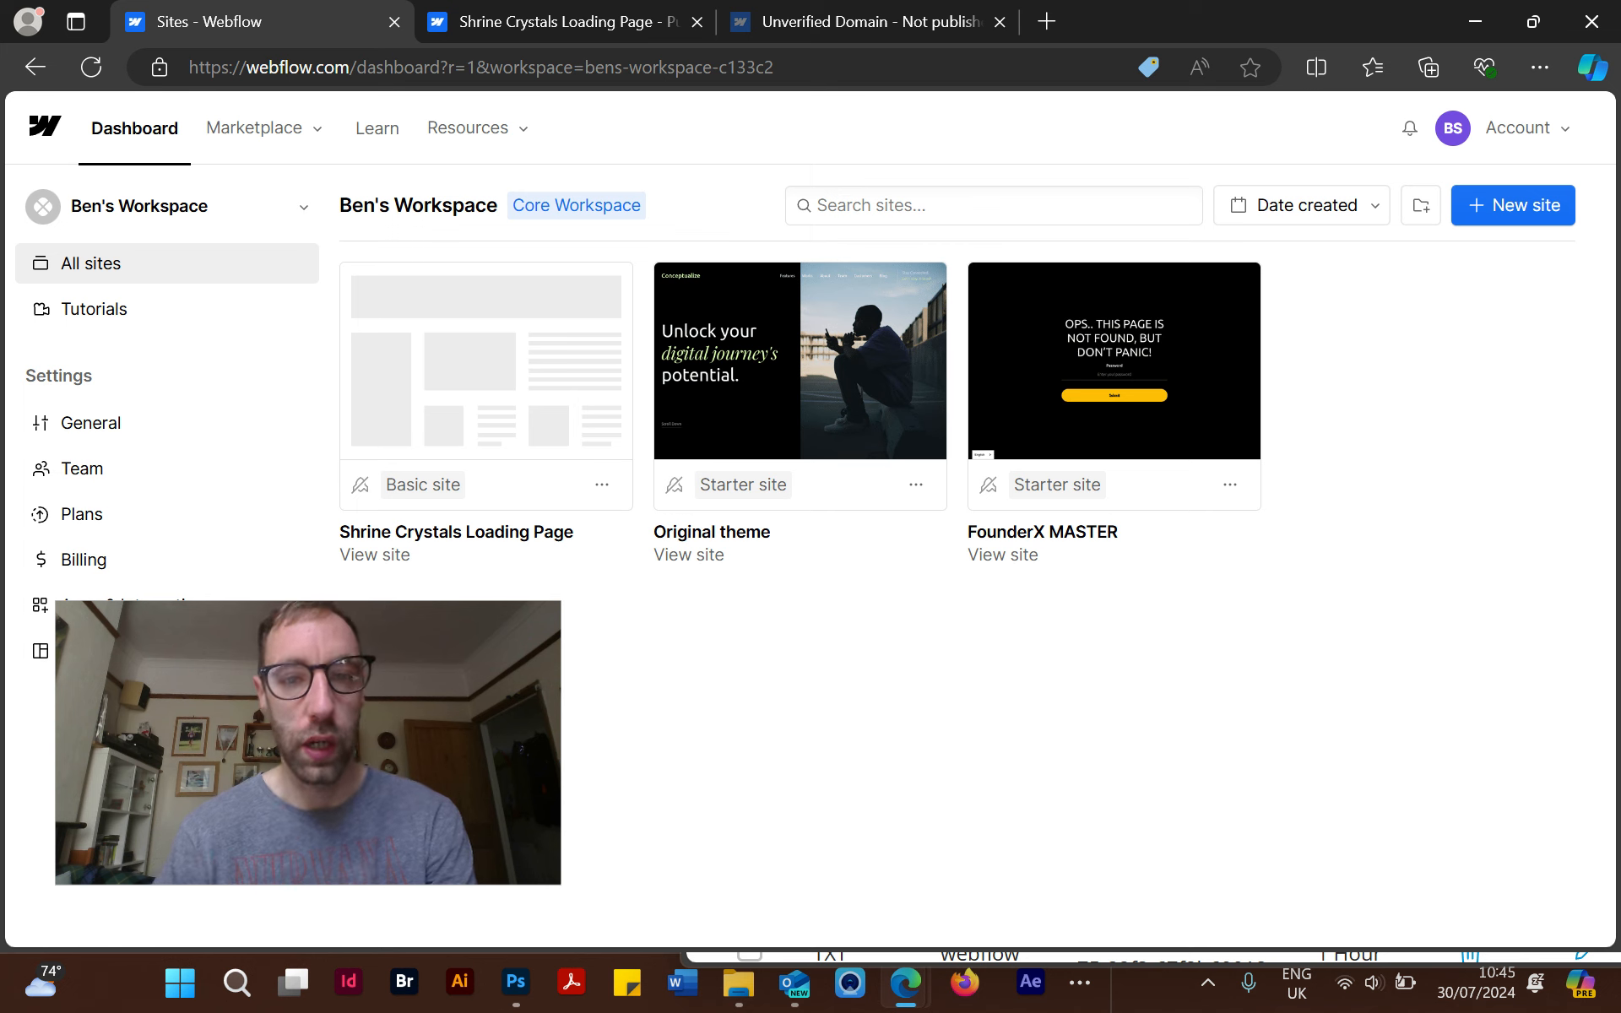
# Open the publishing settings of the Shrine Crystals Loading Page site.
pyautogui.hotkey('ctrl', 'Tab')
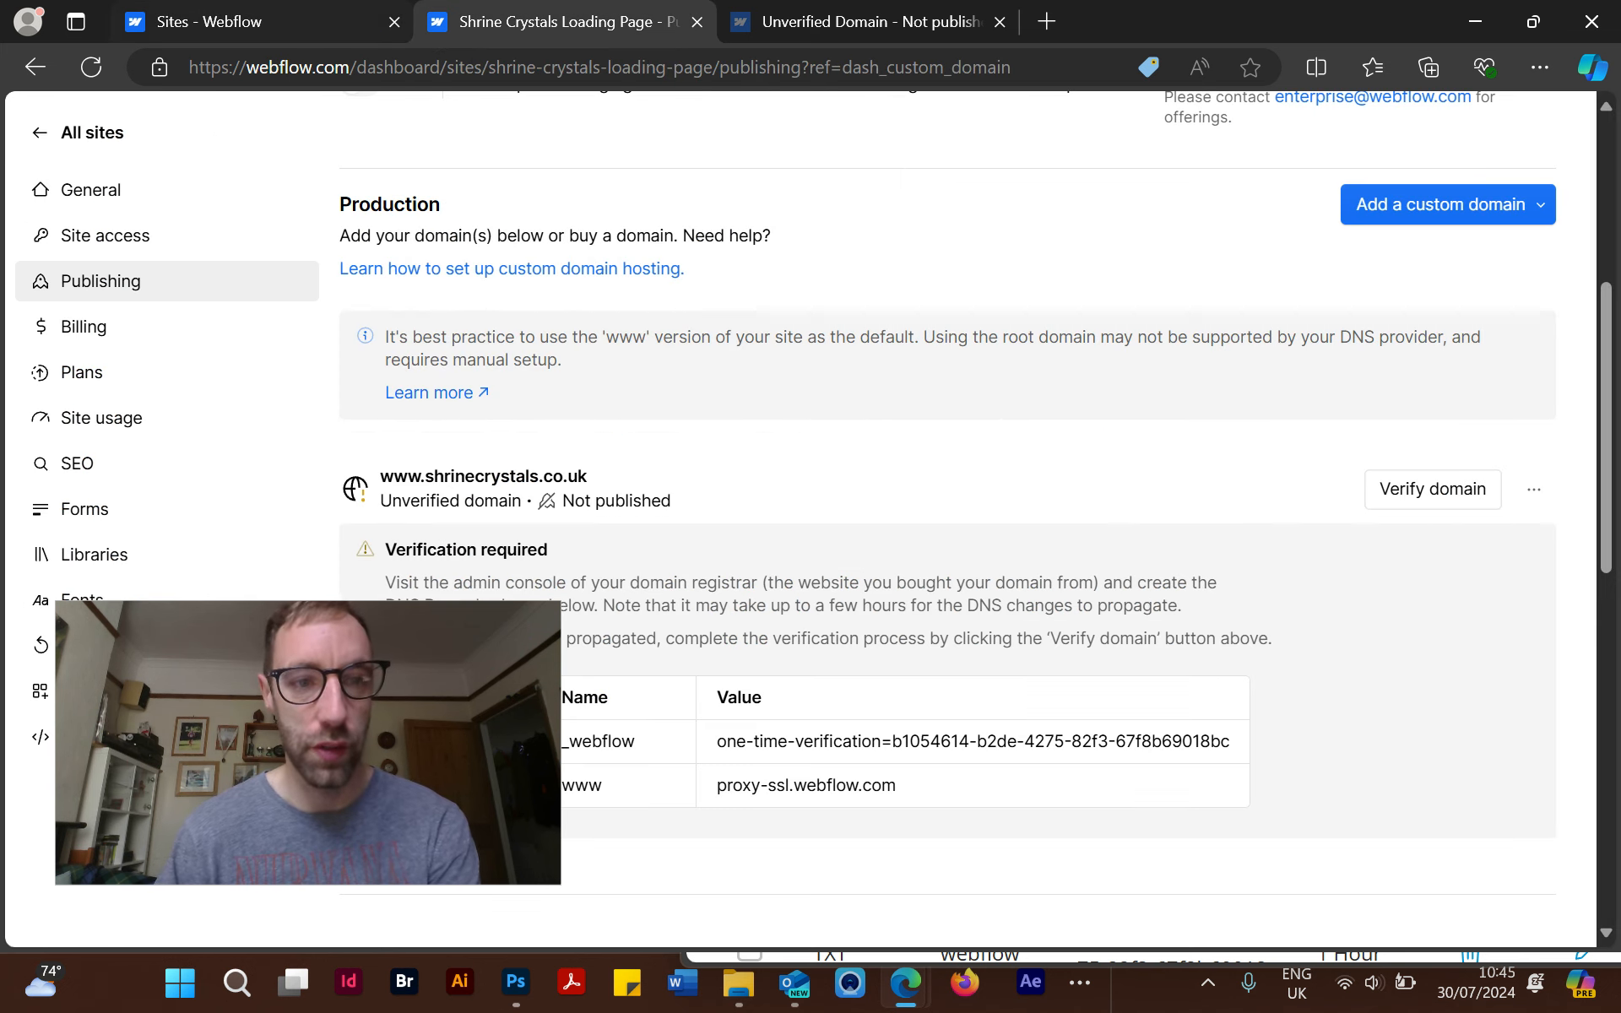
pyautogui.hotkey('ctrl', 'shift', 'Tab')
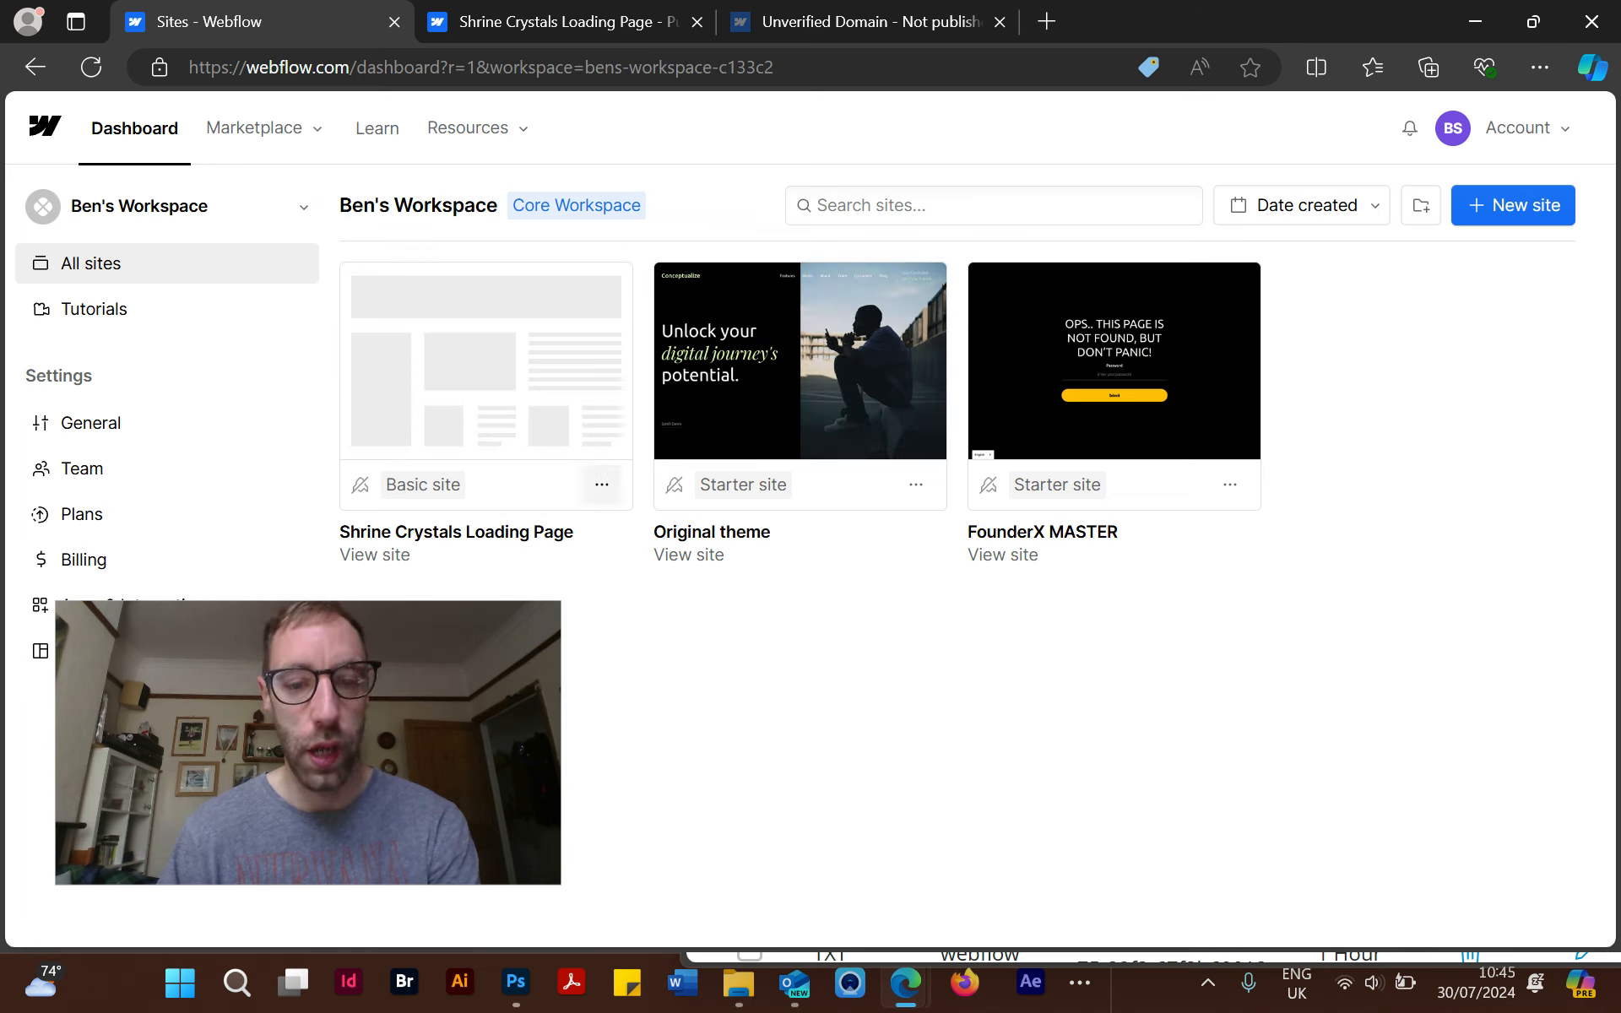
pyautogui.click(601, 484)
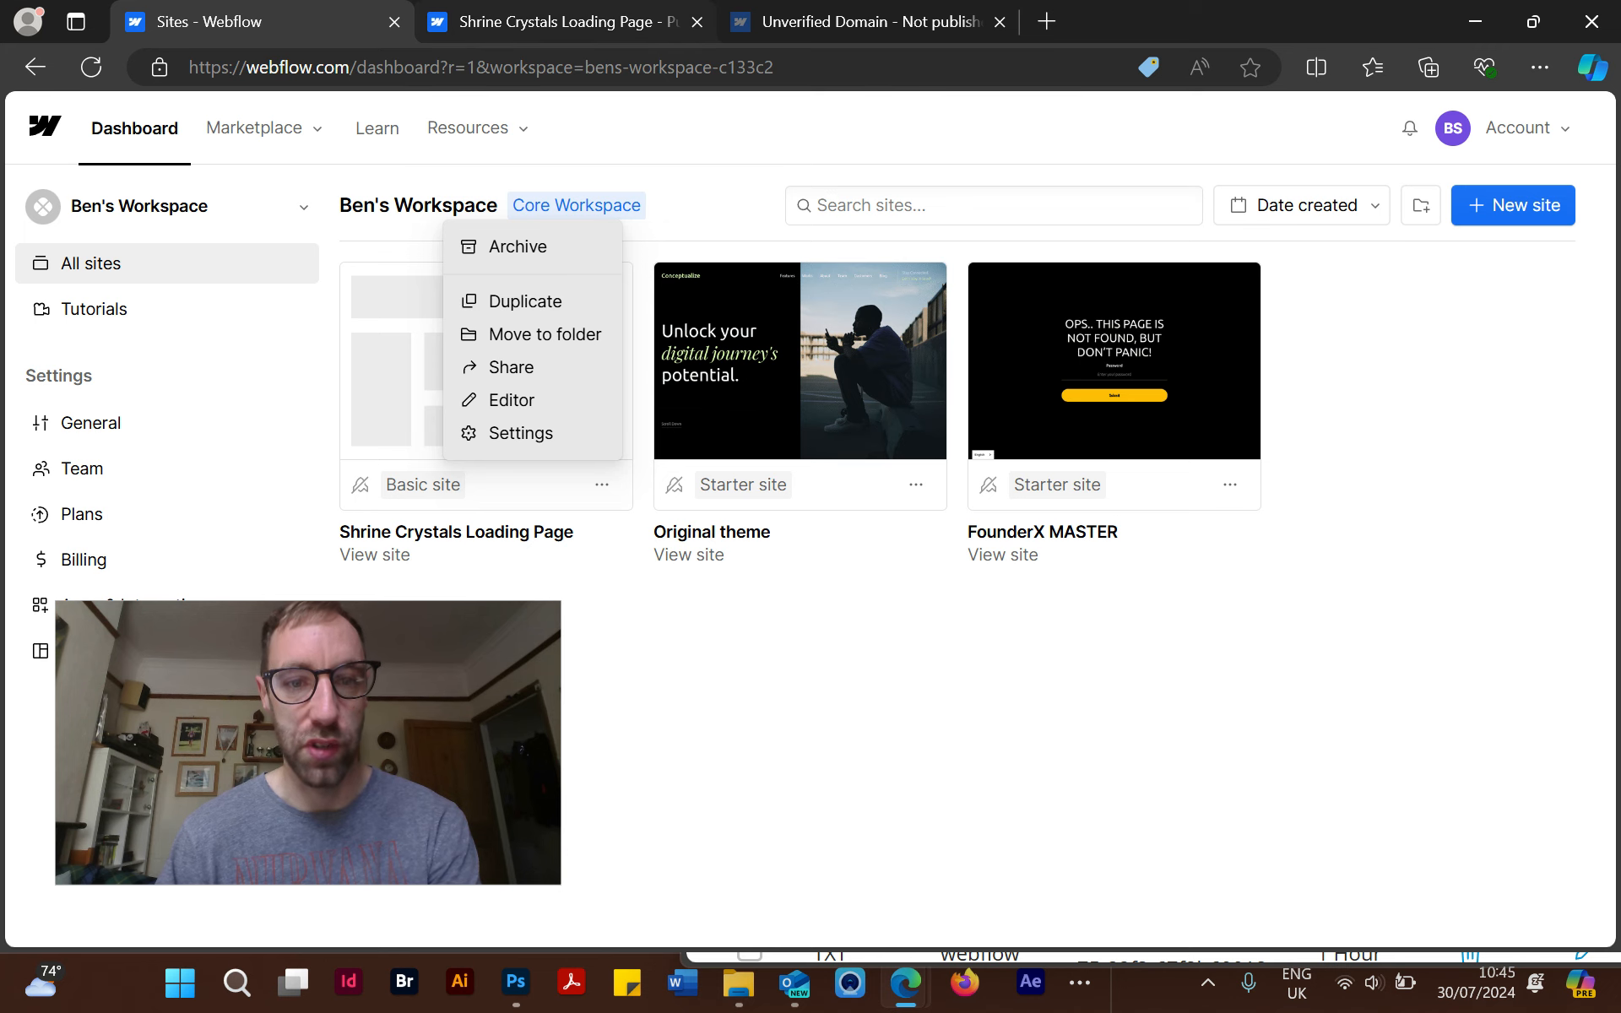
pyautogui.click(567, 22)
pyautogui.scroll(5, 945, 524)
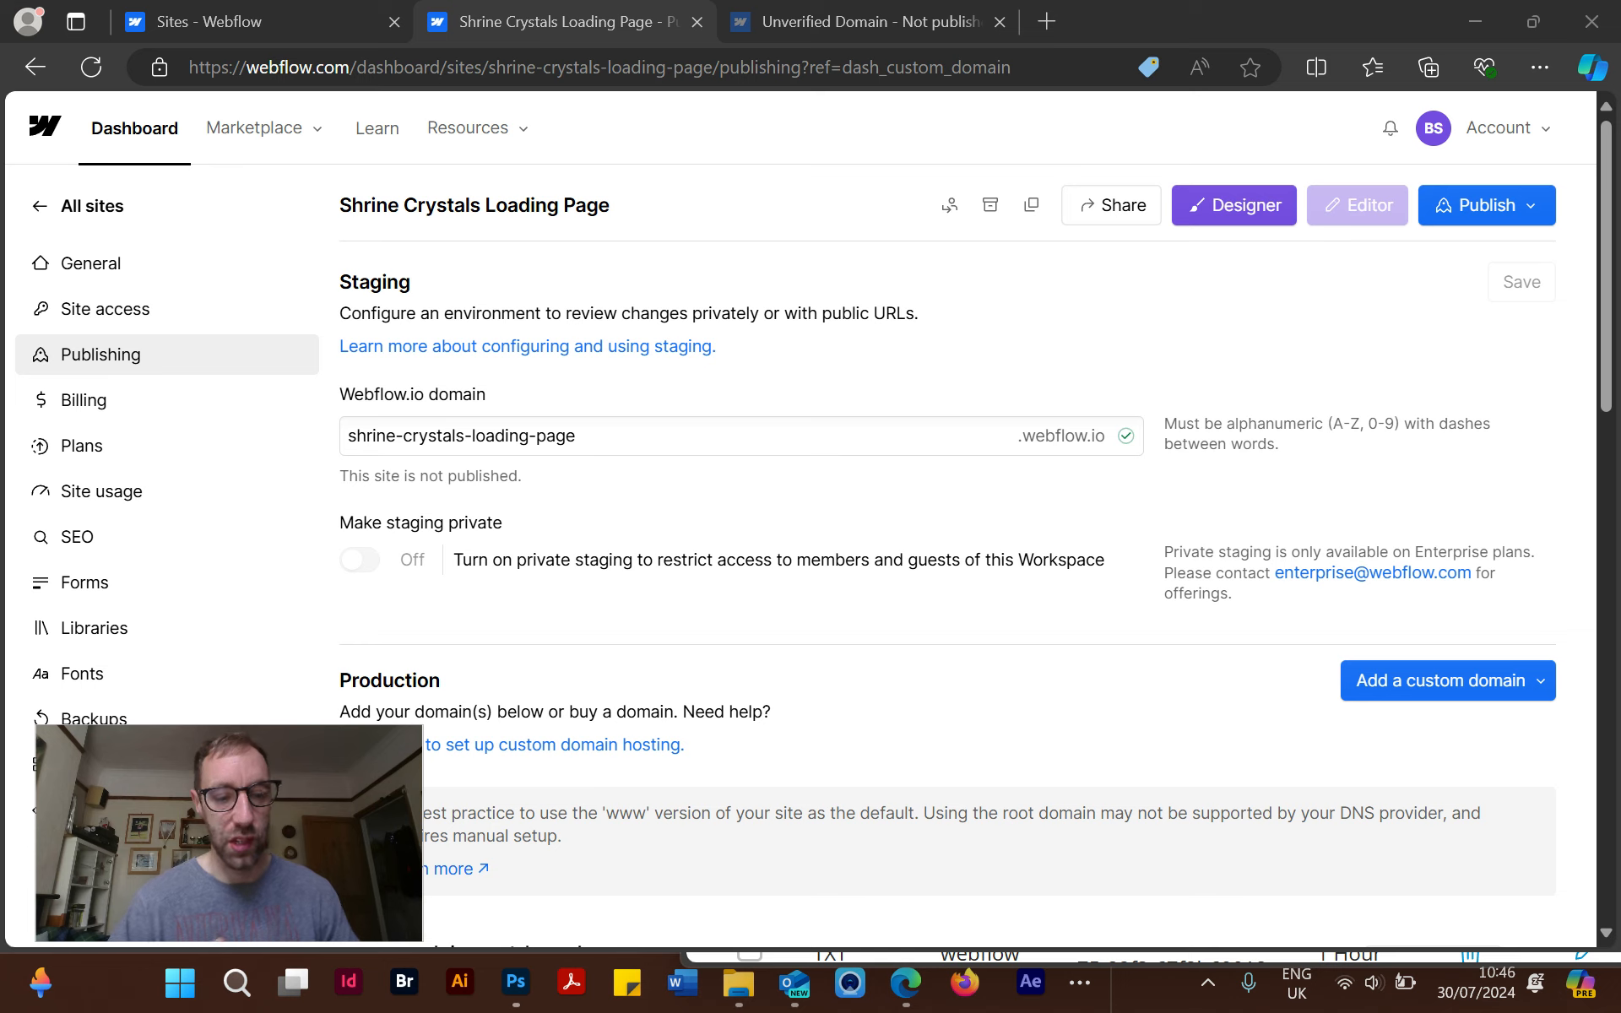
# Examine the site's Webflow.io staging domain name in the Staging section.
pyautogui.scroll(-1, 809, 519)
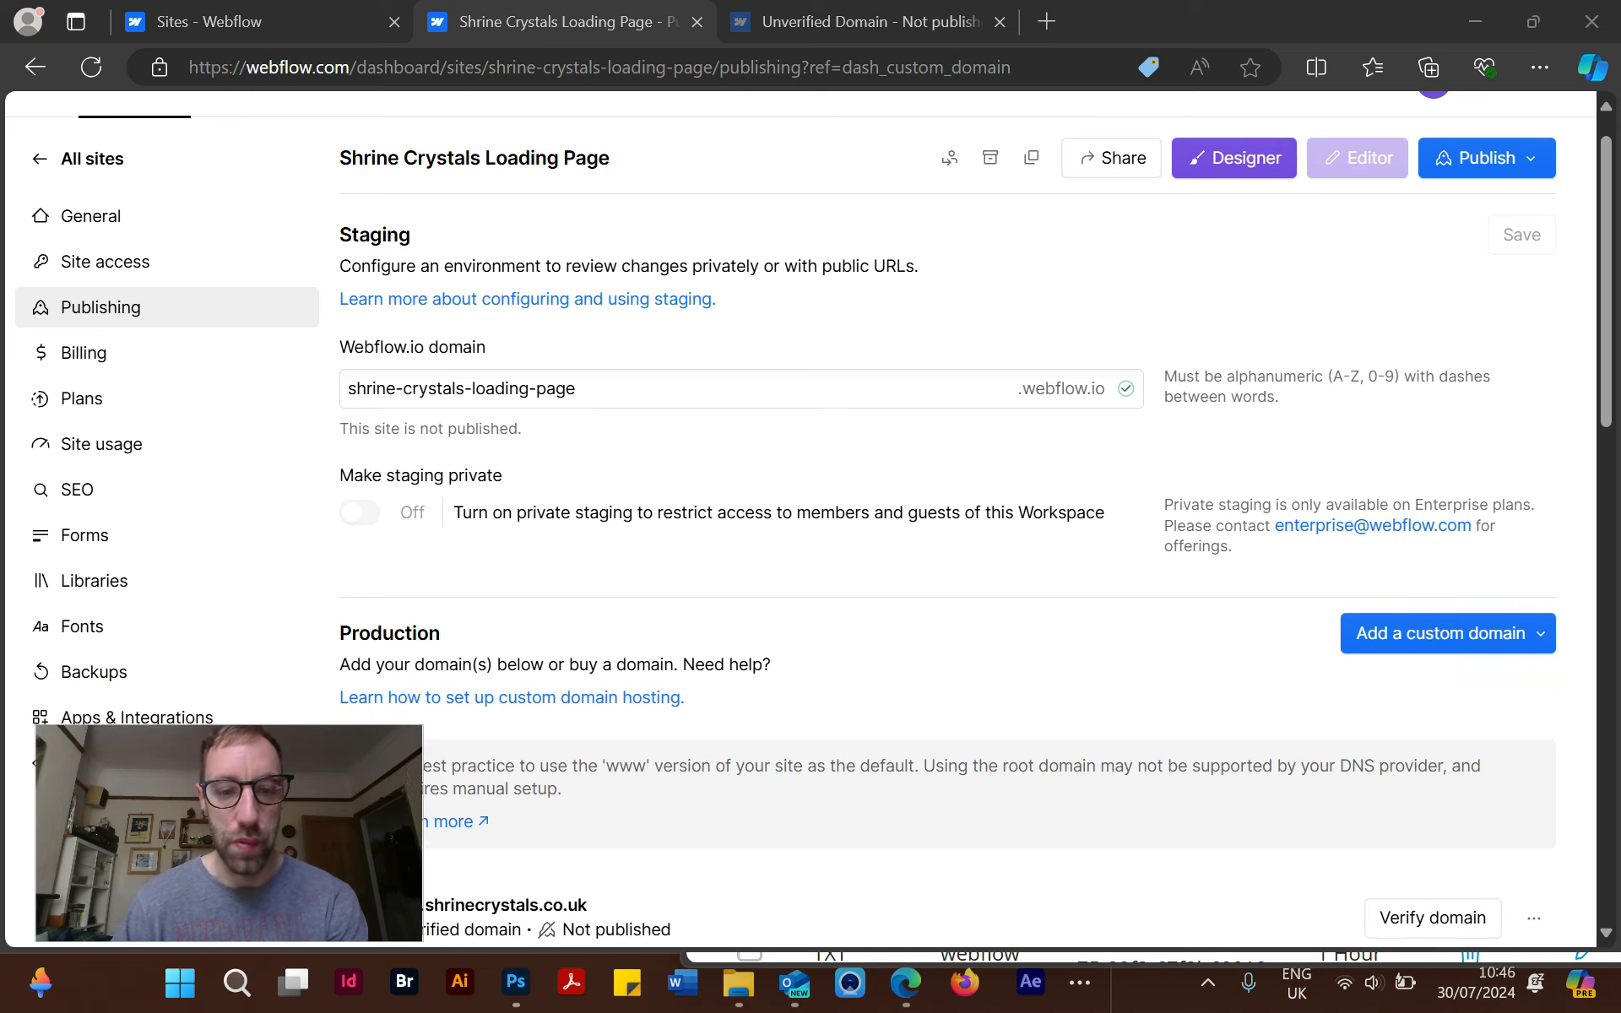
pyautogui.moveTo(347, 385); pyautogui.dragTo(575, 385)
pyautogui.click(675, 439)
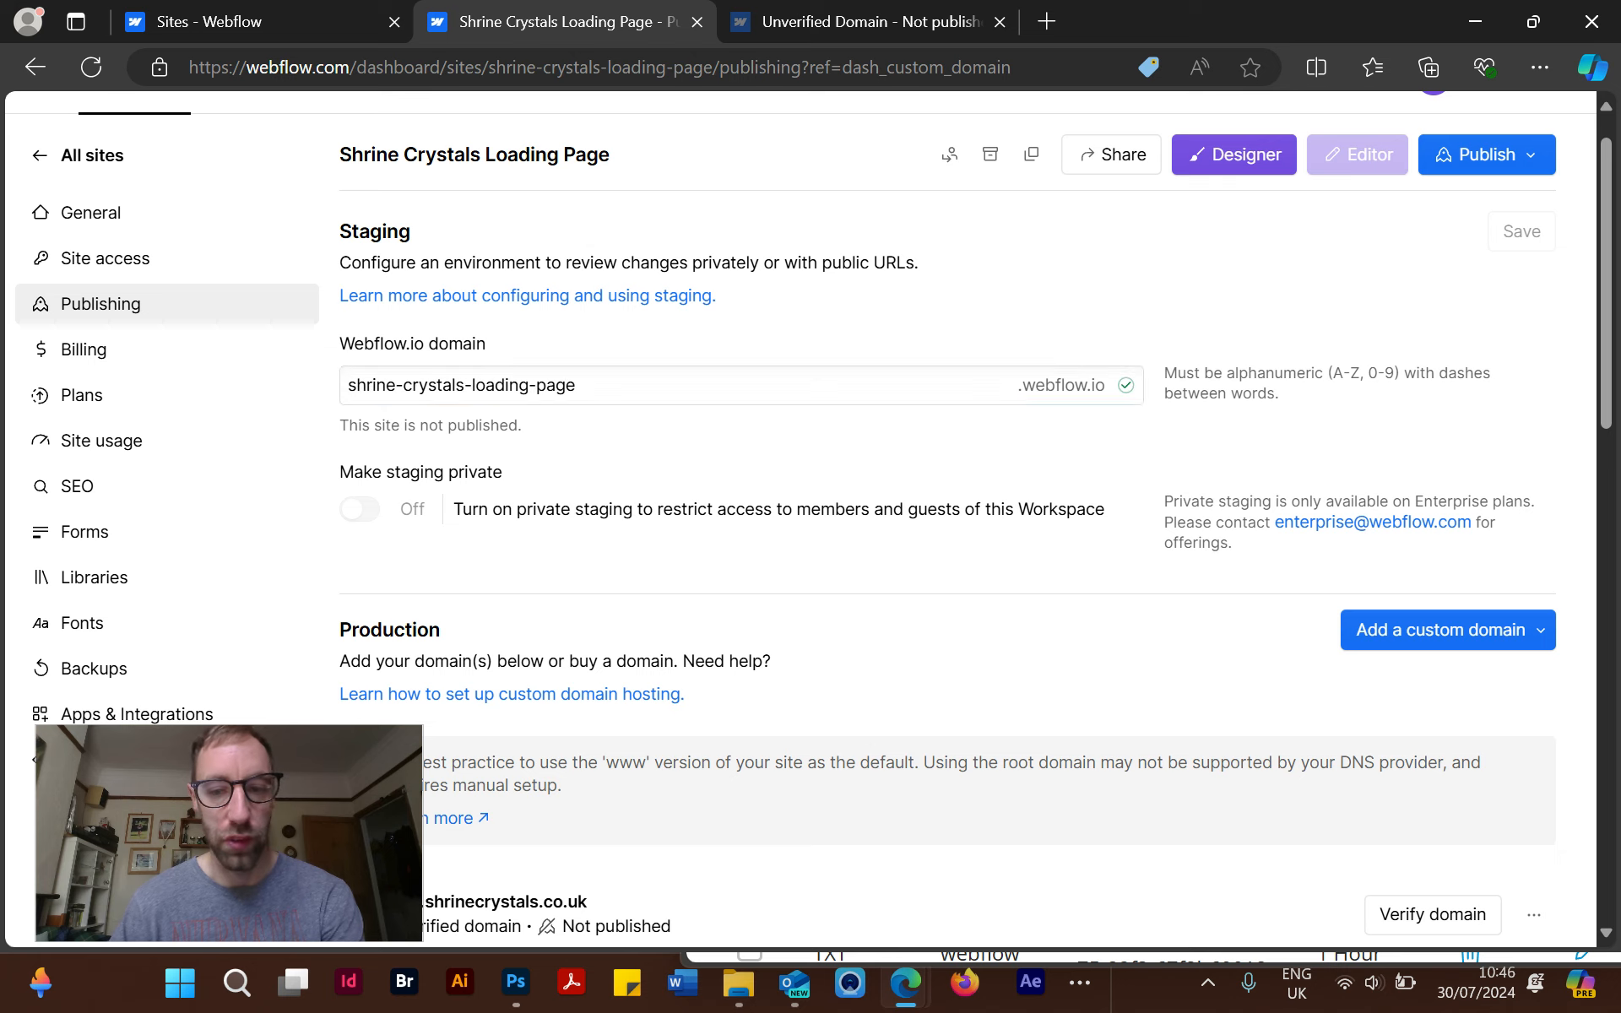
pyautogui.moveTo(355, 385); pyautogui.dragTo(576, 385)
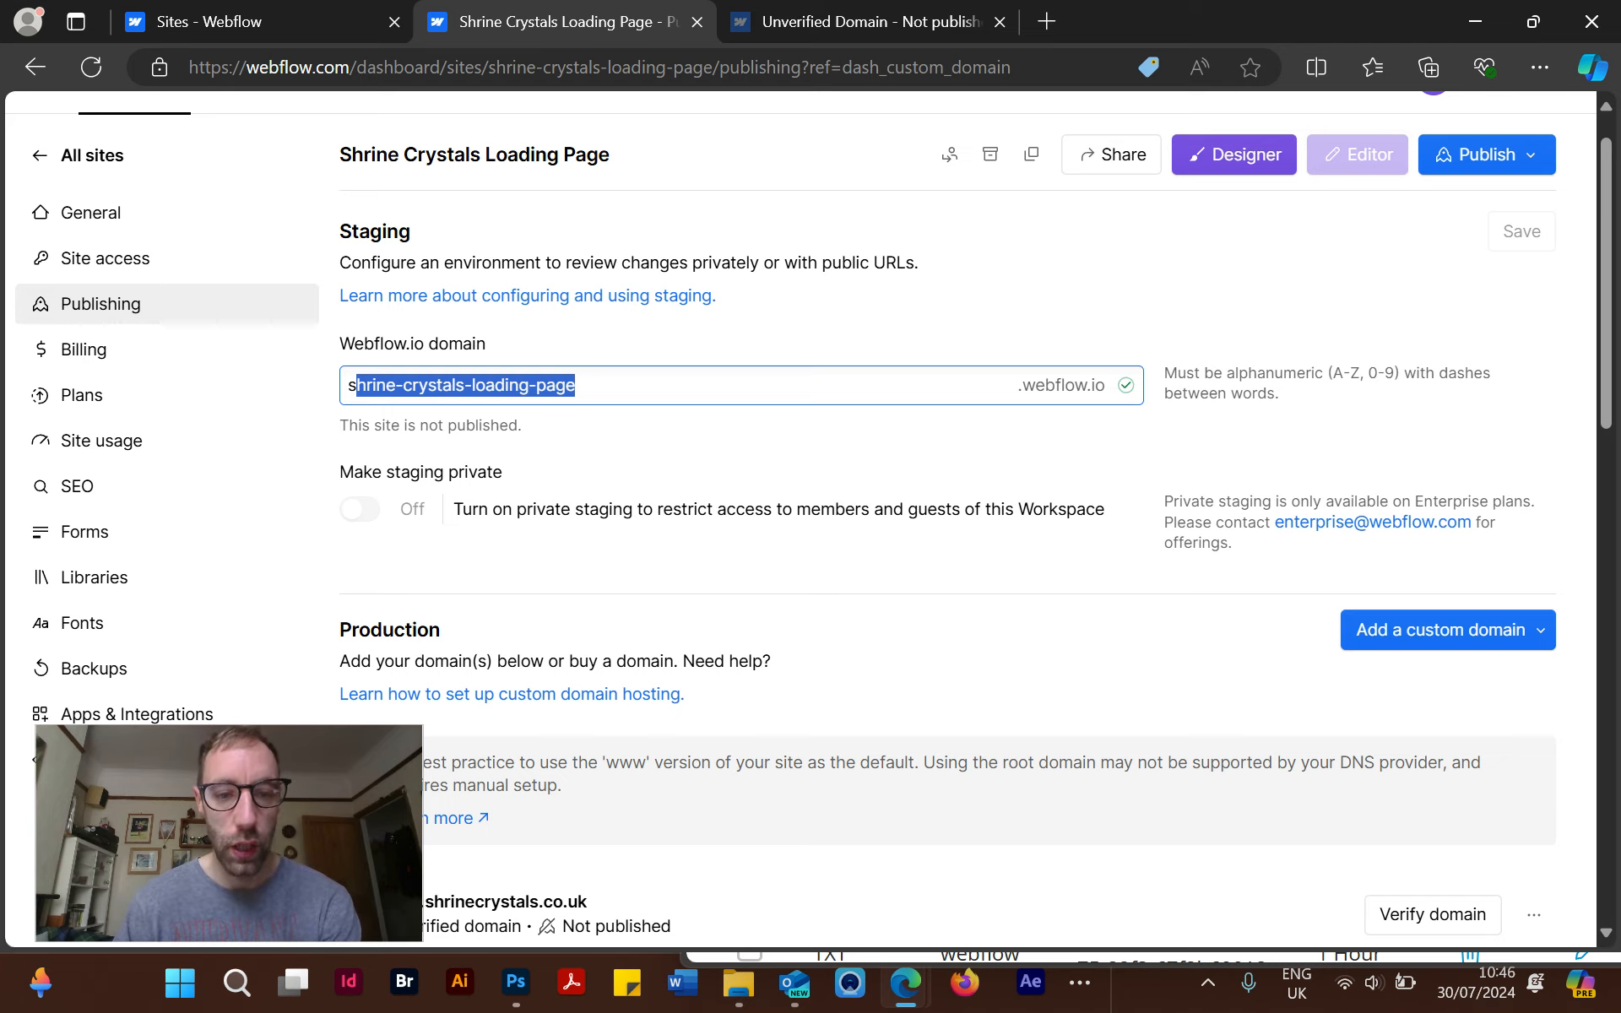
pyautogui.click(577, 386)
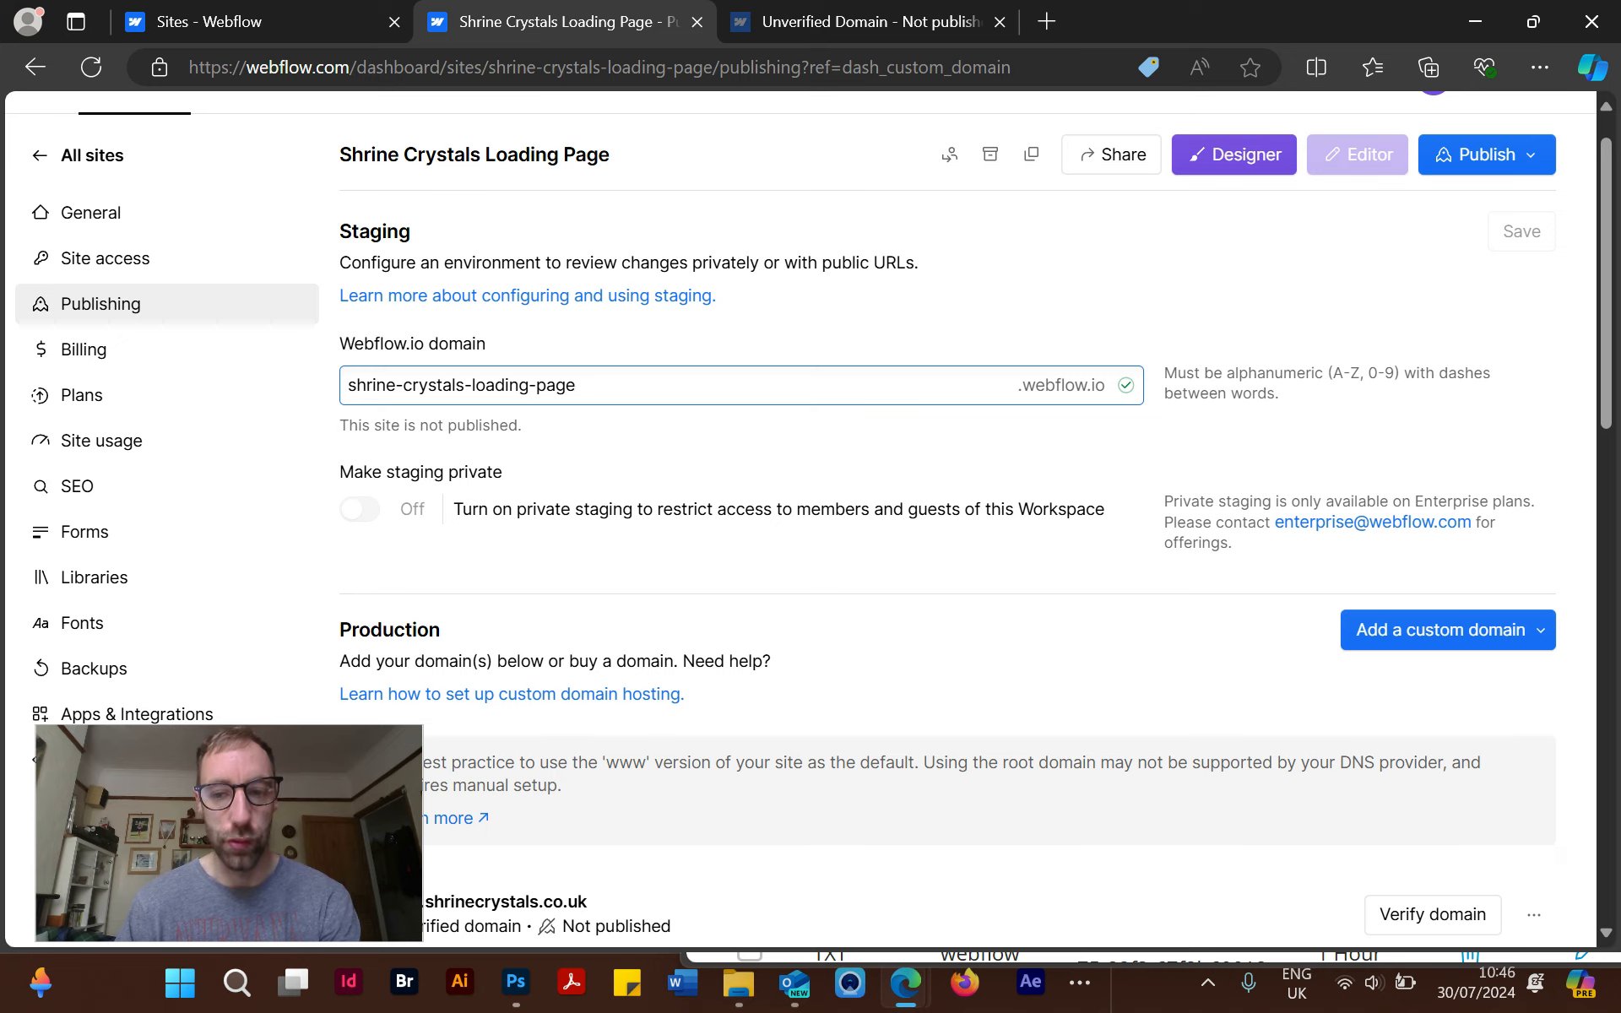
pyautogui.click(642, 444)
pyautogui.scroll(-2, 801, 519)
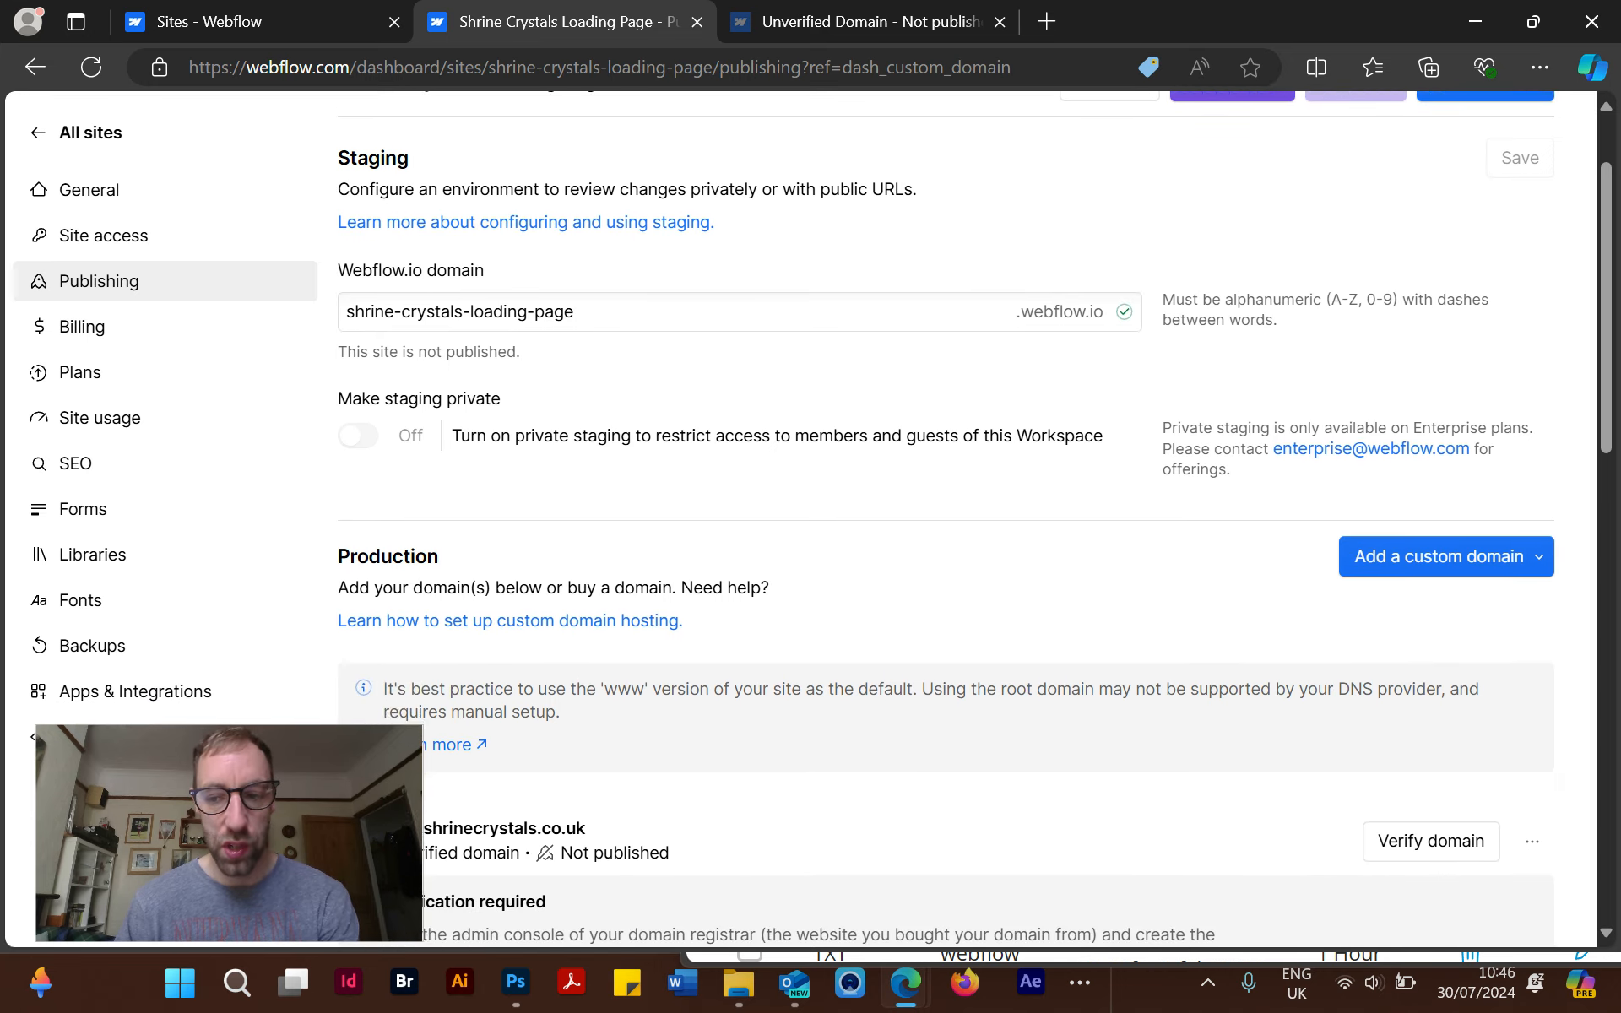
pyautogui.scroll(-2, 801, 520)
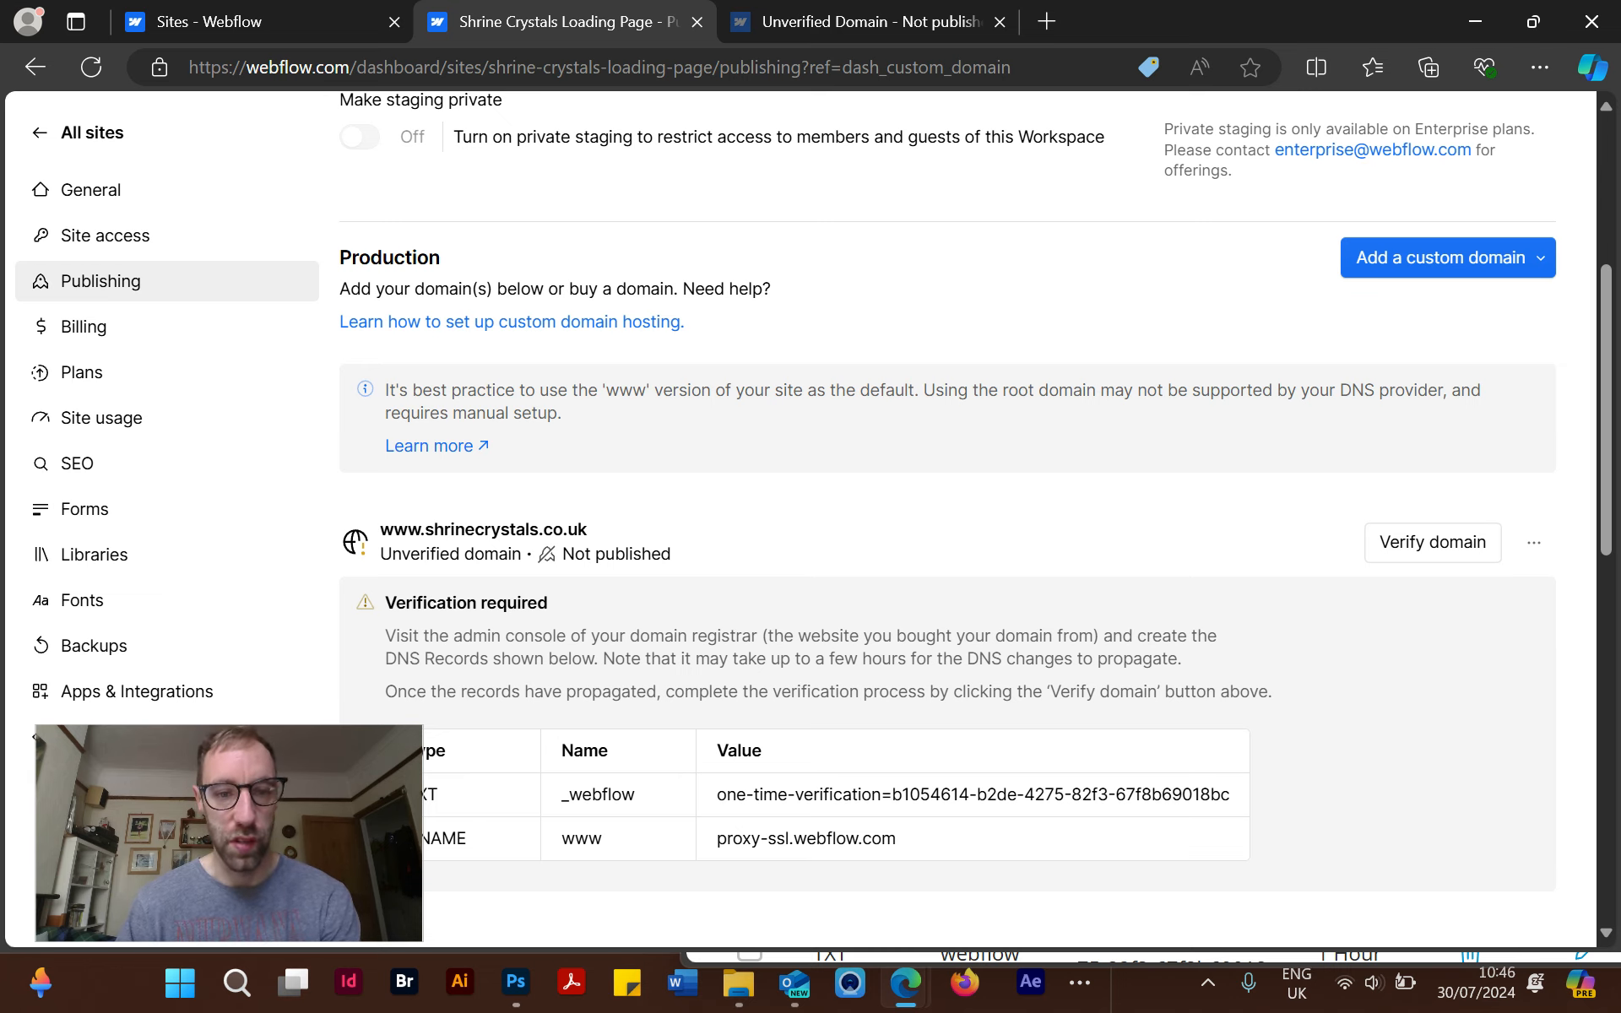
pyautogui.scroll(-1, 977, 510)
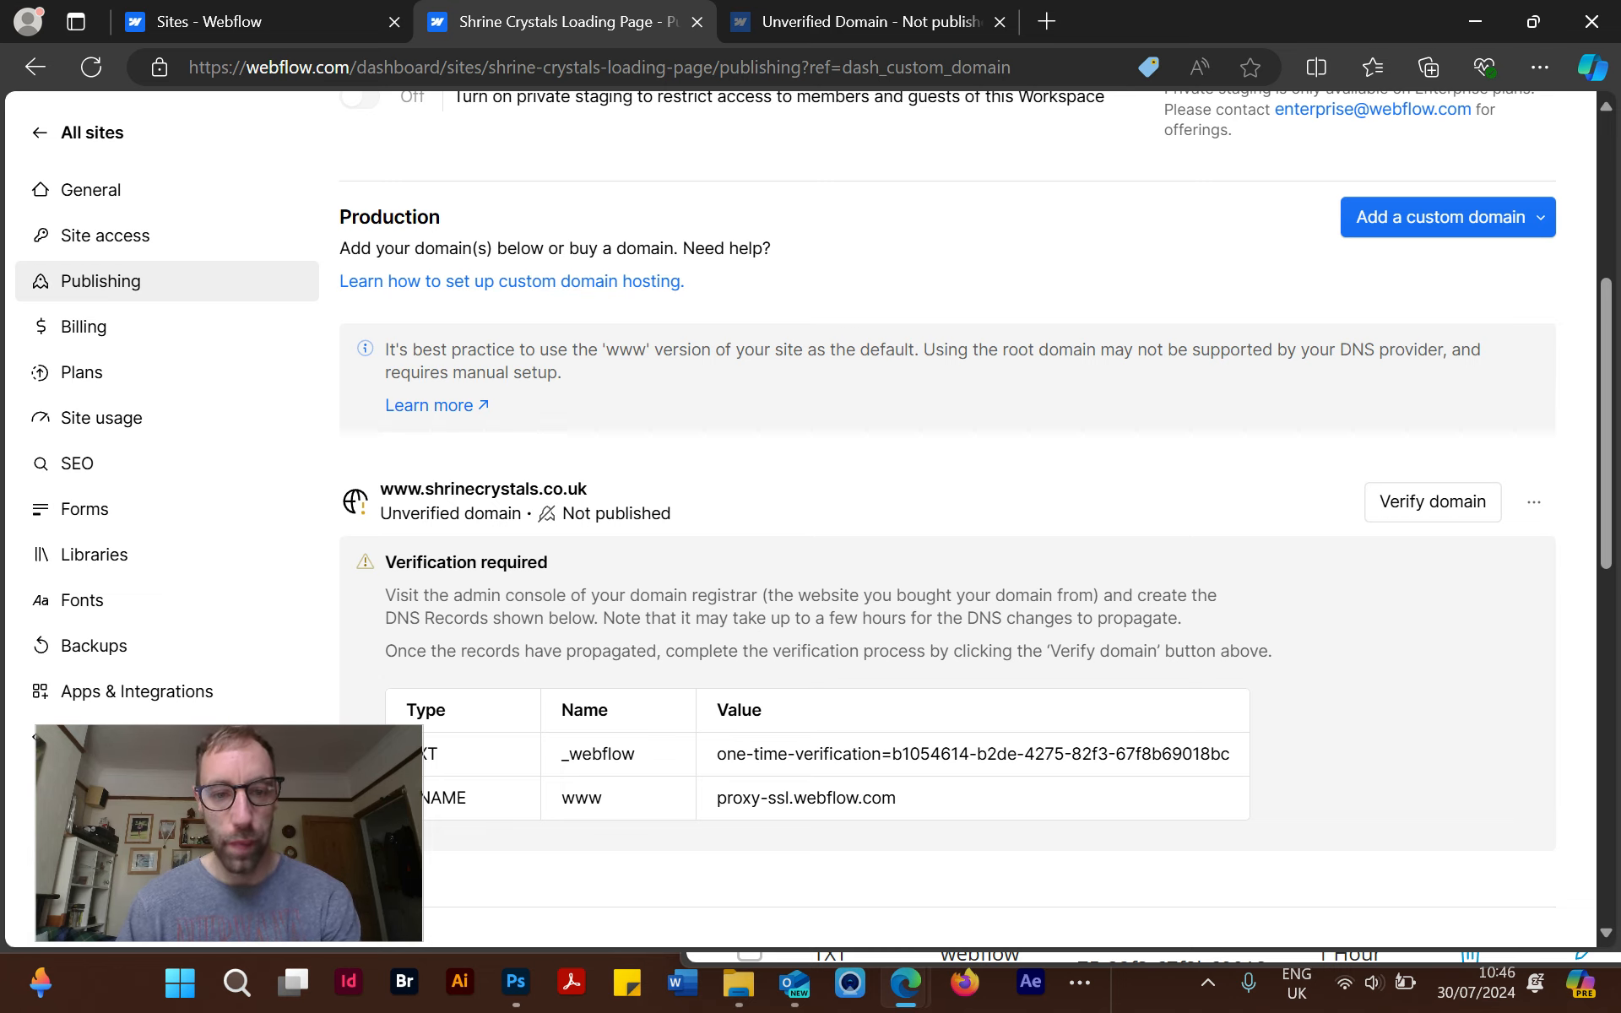
pyautogui.moveTo(385, 349); pyautogui.dragTo(783, 372)
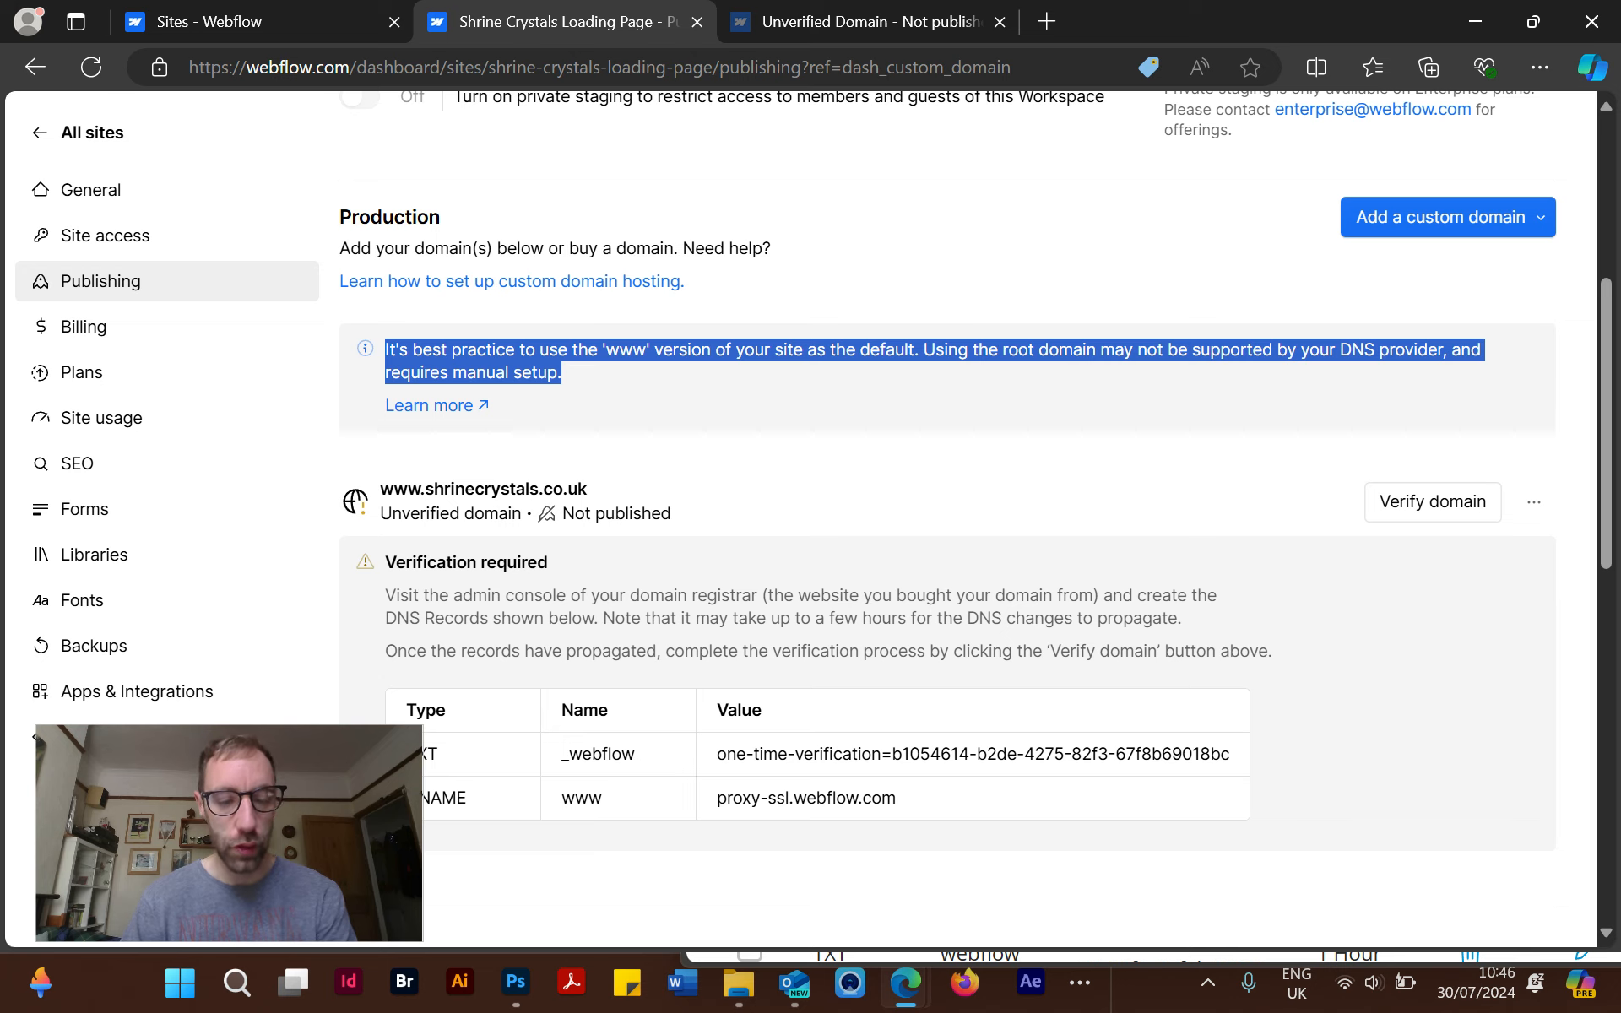
pyautogui.click(936, 372)
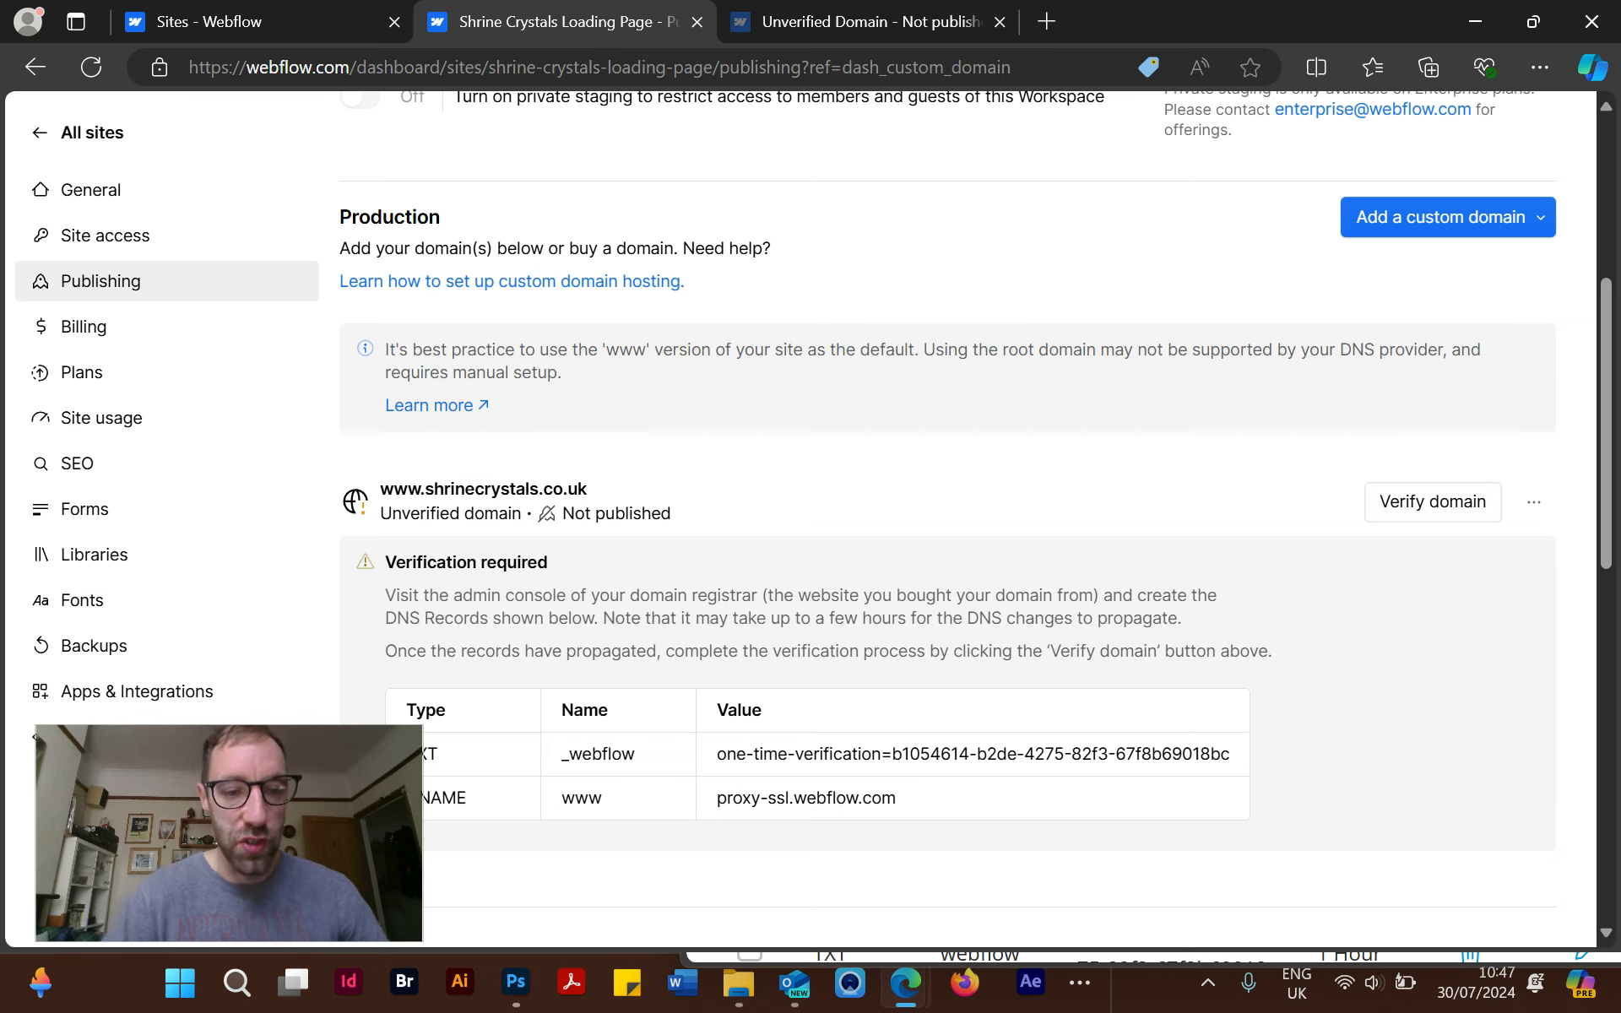
pyautogui.scroll(-1, 948, 506)
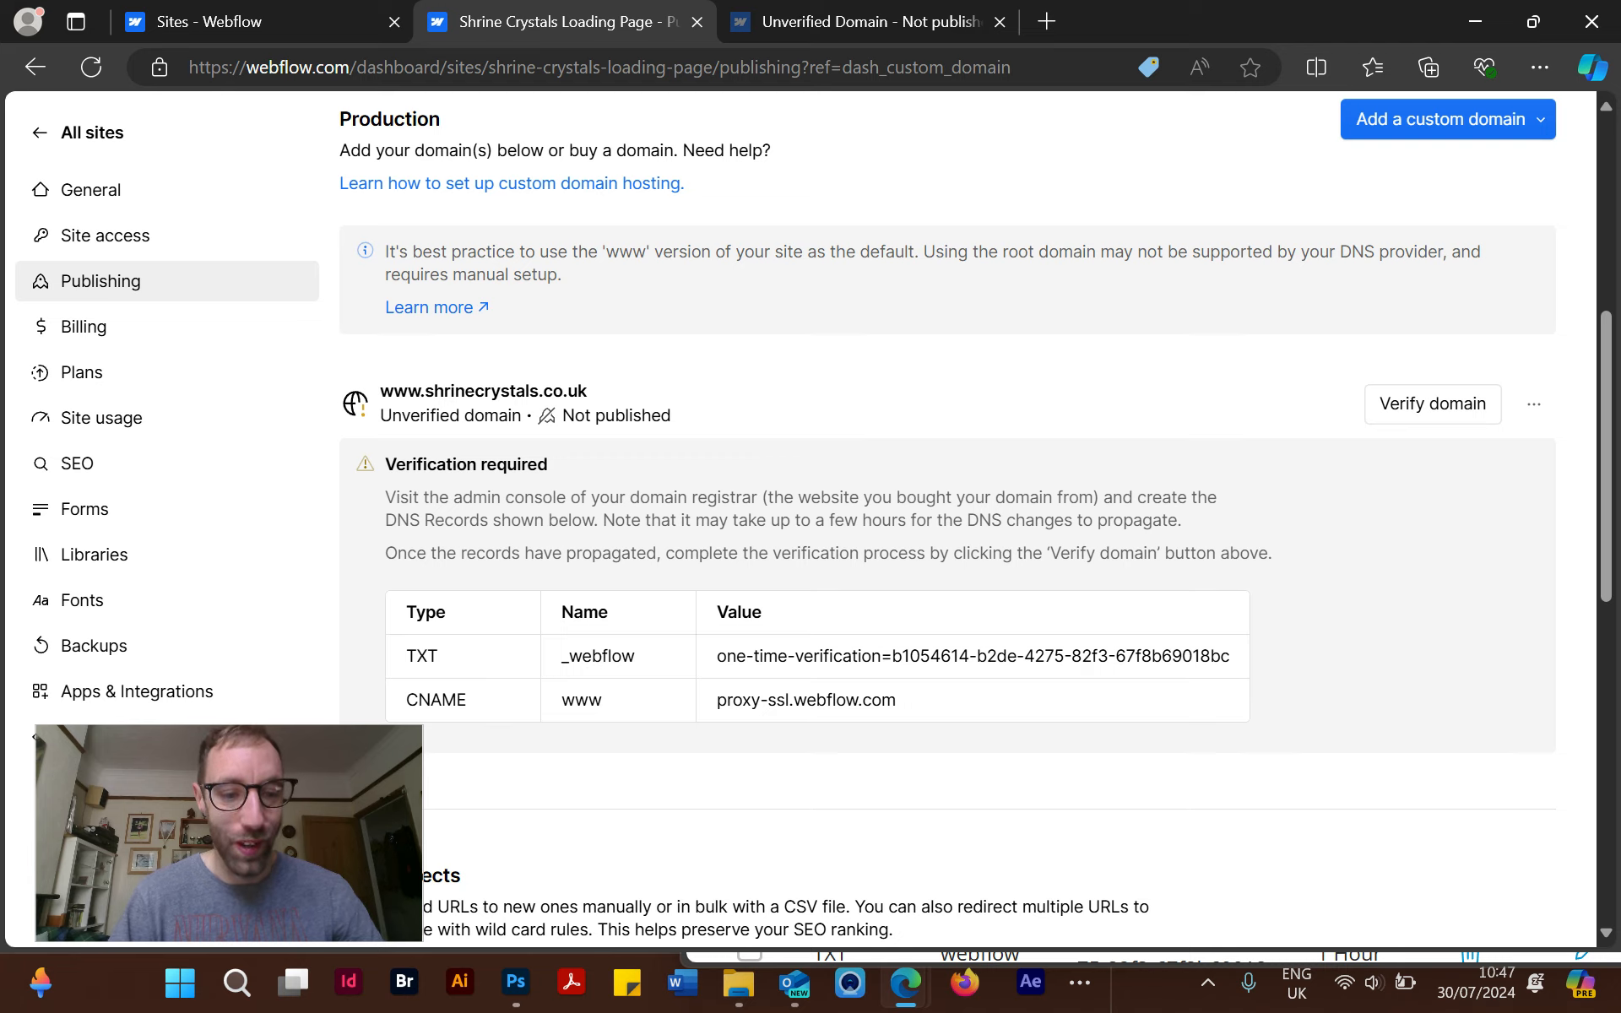
pyautogui.scroll(-1, 976, 515)
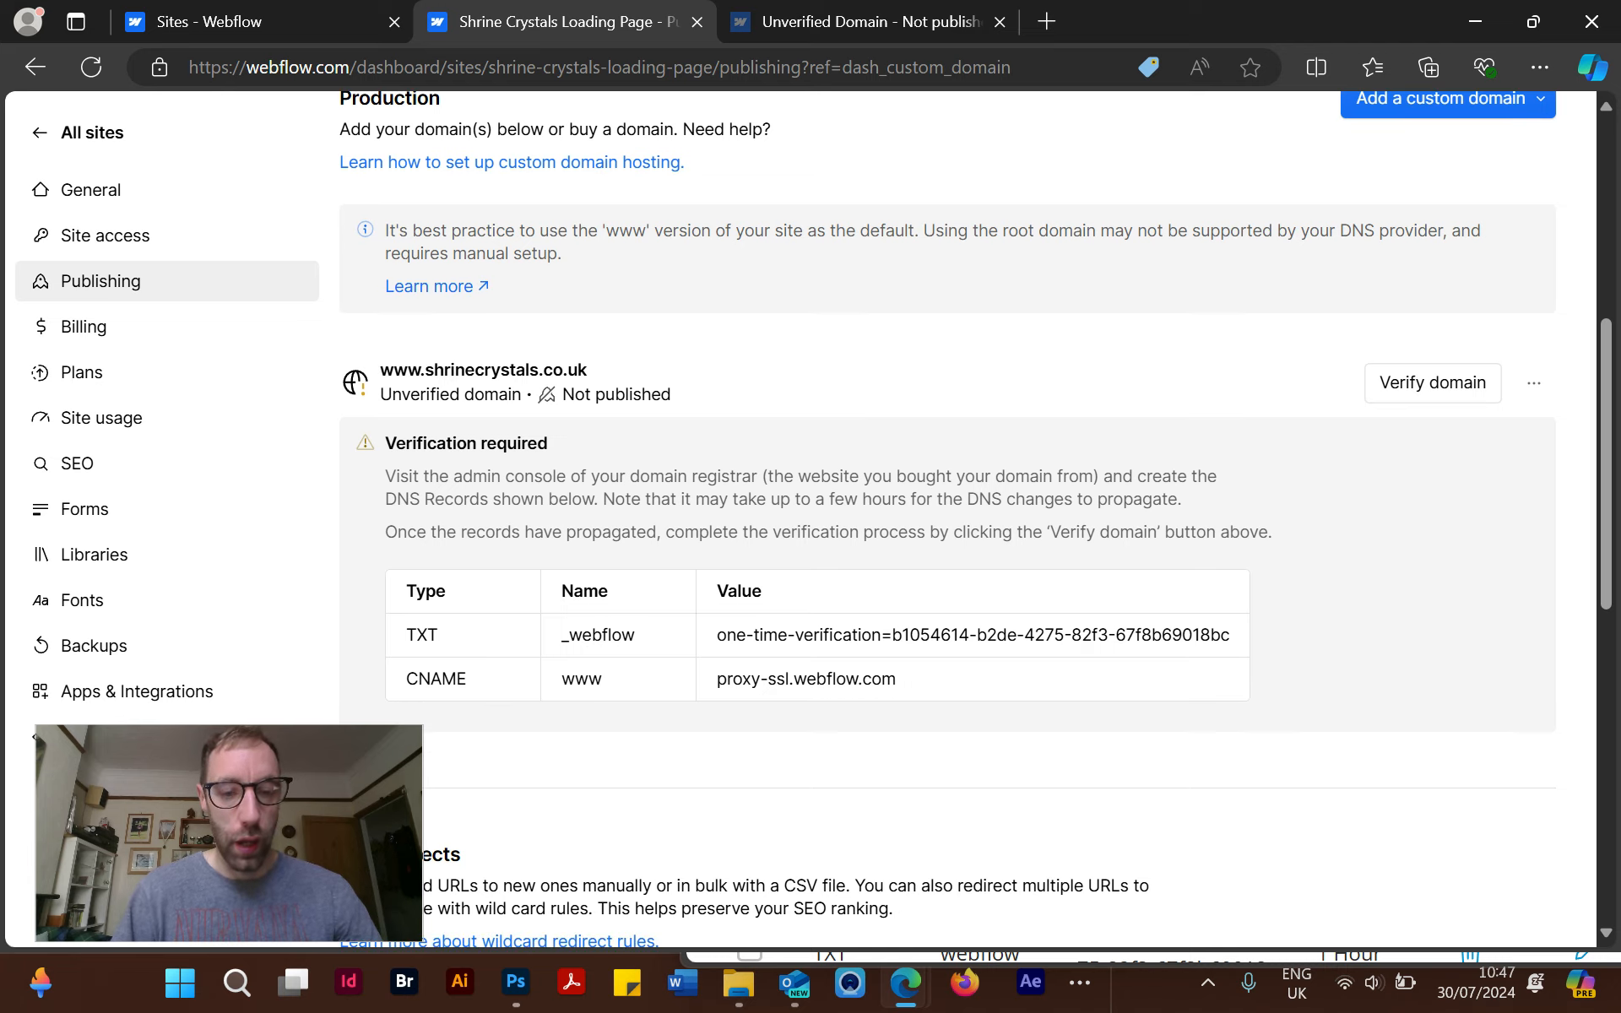
pyautogui.scroll(-1, 949, 515)
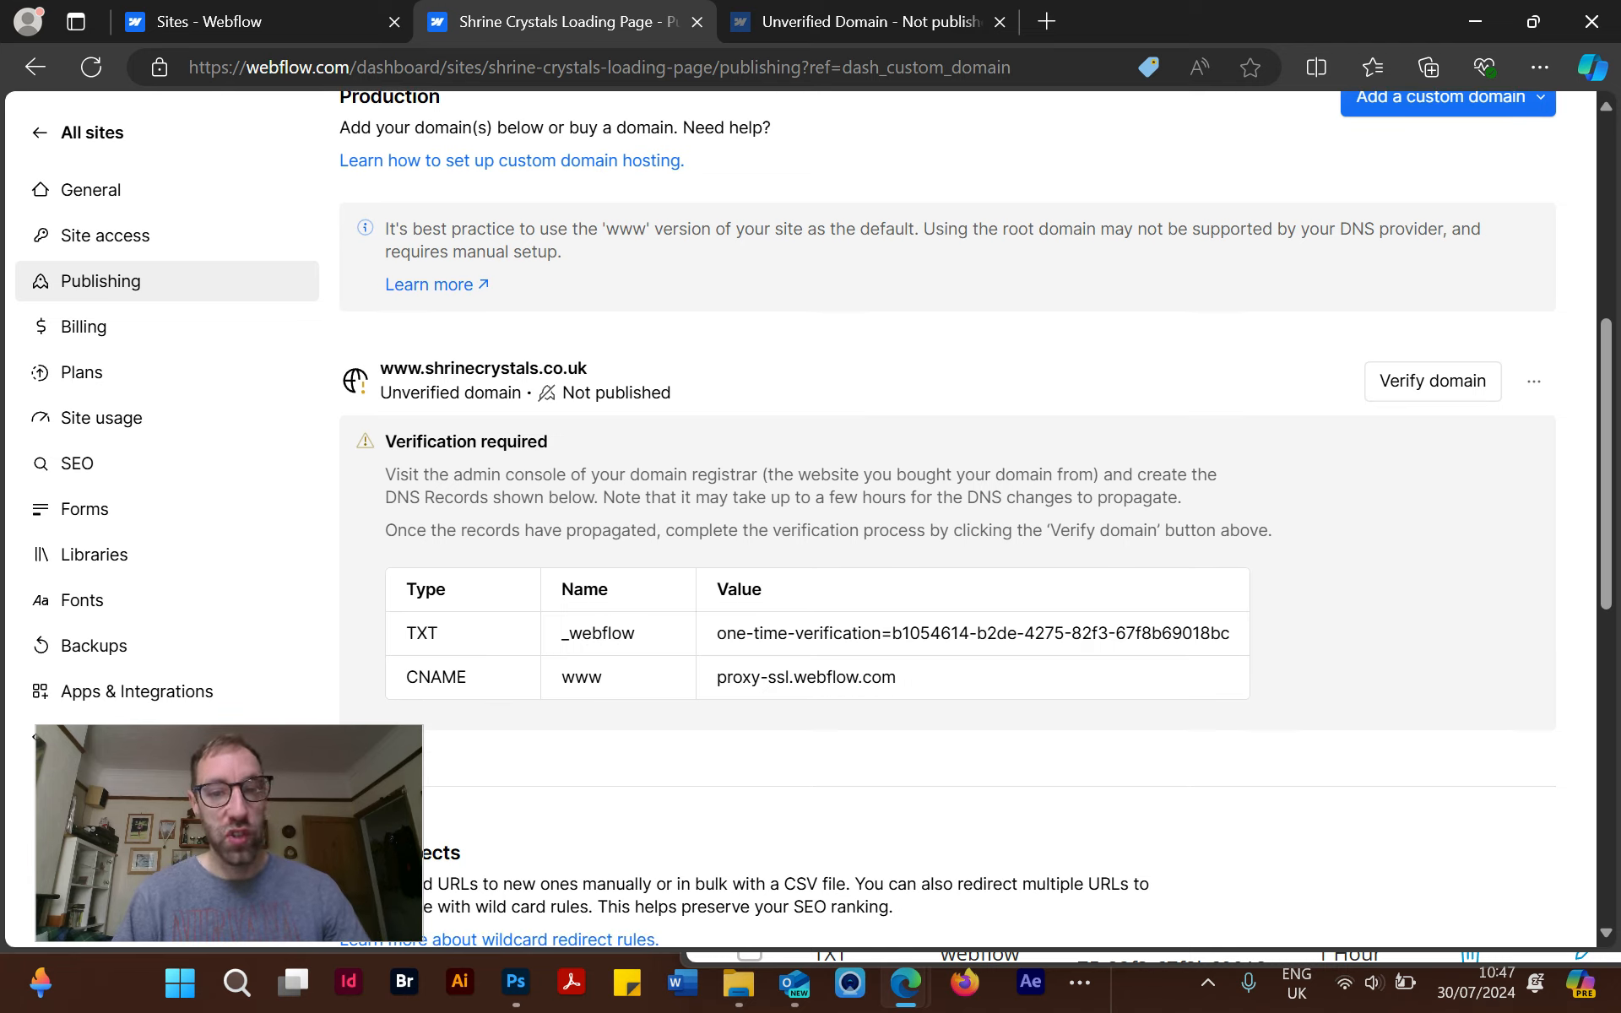
pyautogui.scroll(-1, 976, 516)
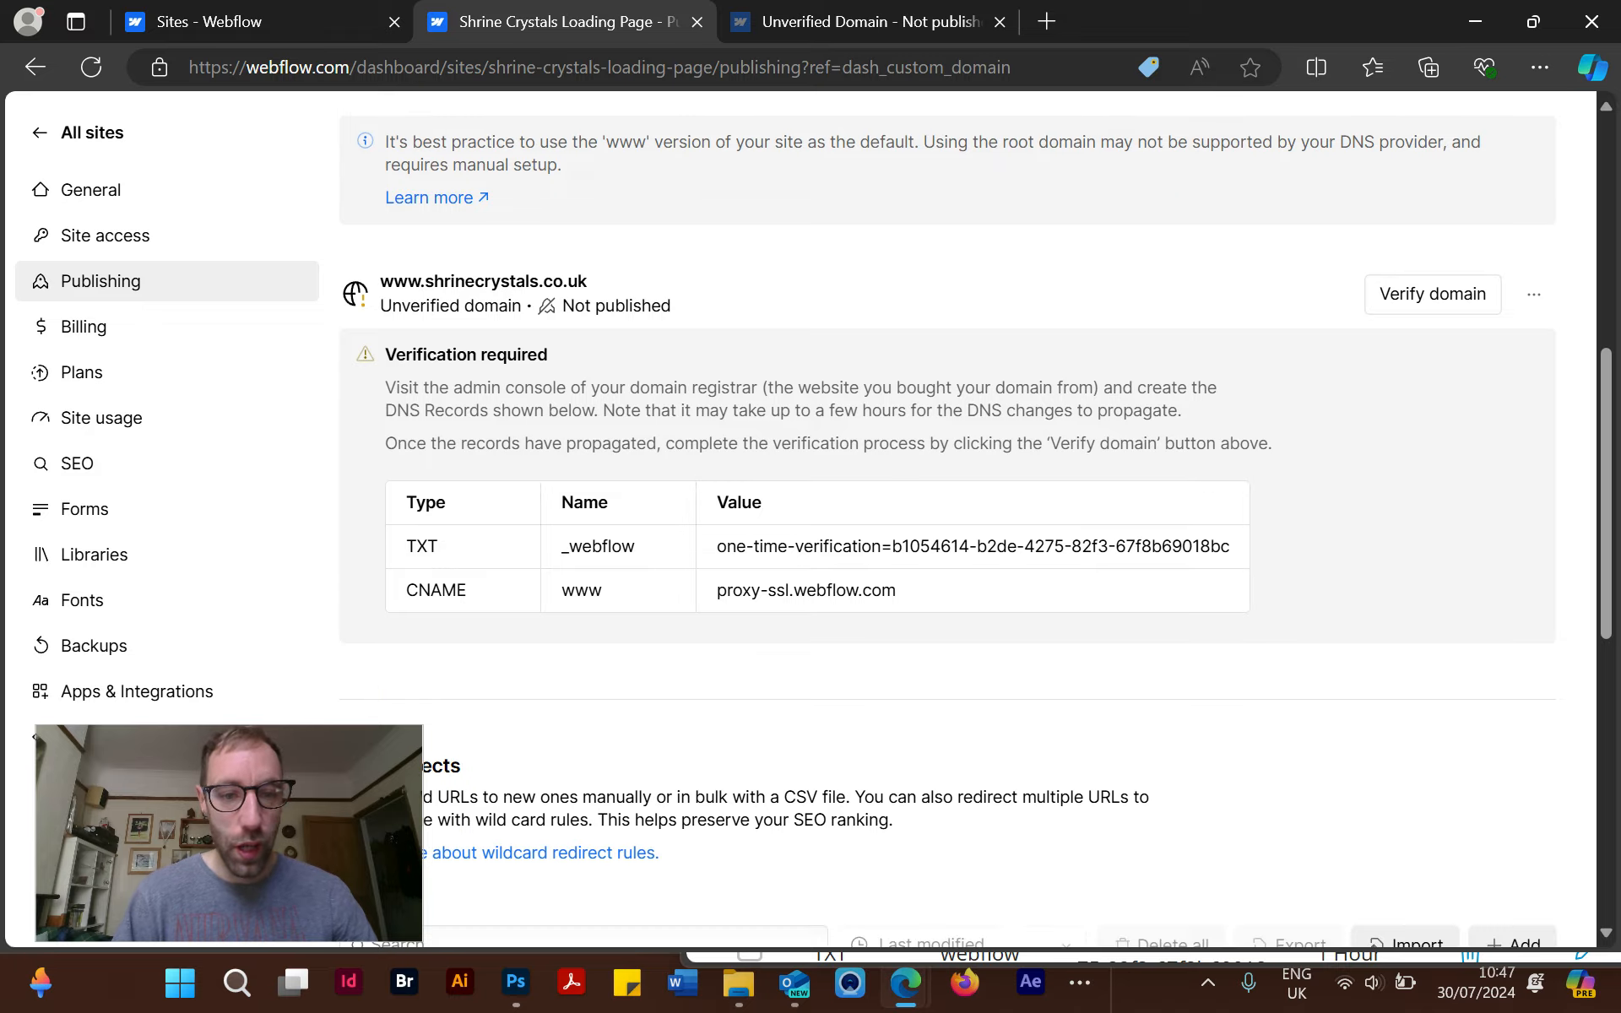
pyautogui.scroll(3, 976, 515)
pyautogui.scroll(-2, 976, 520)
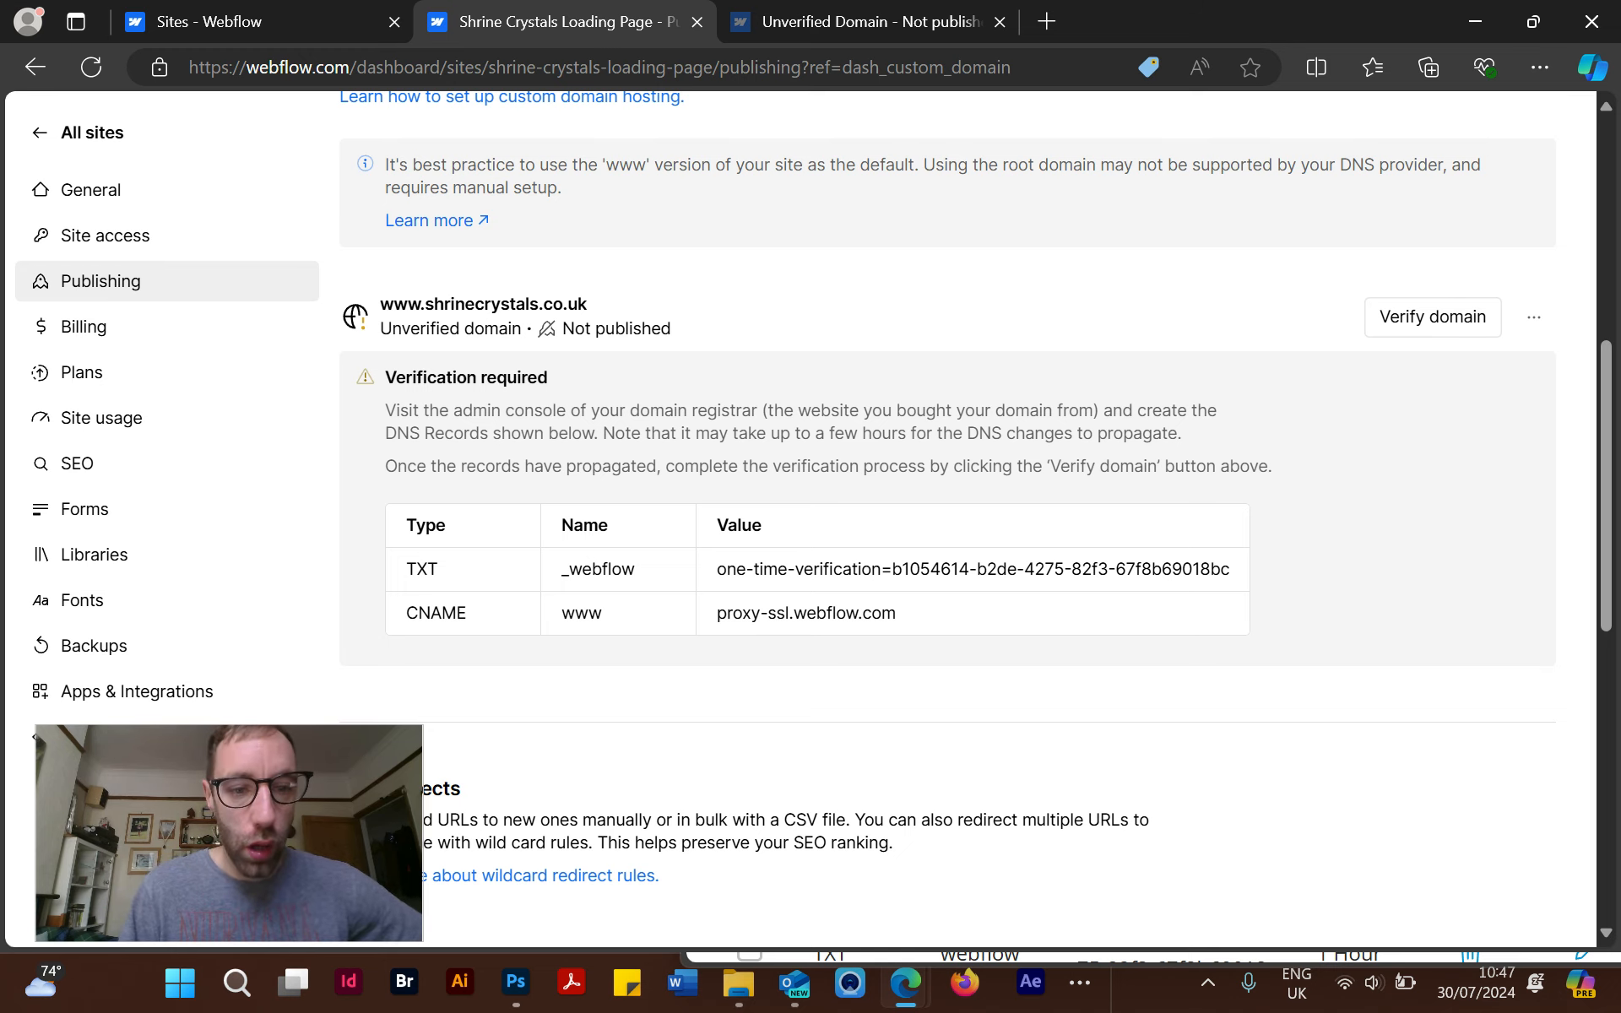
pyautogui.scroll(-1, 976, 520)
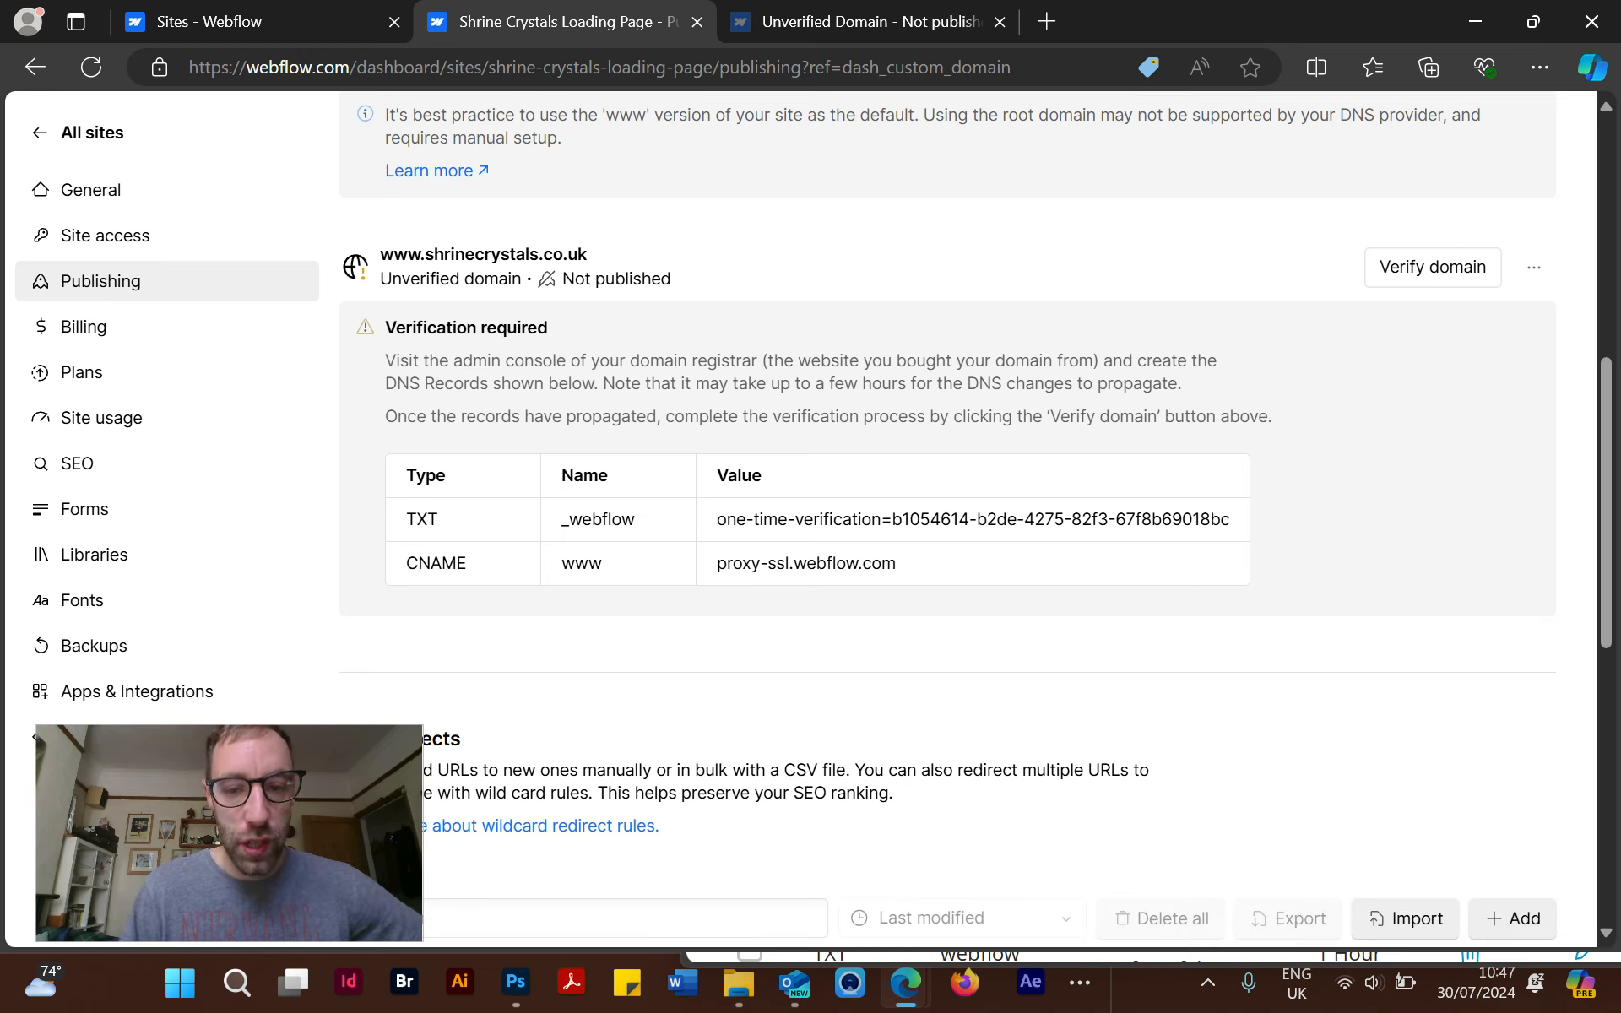
pyautogui.scroll(-10, 977, 520)
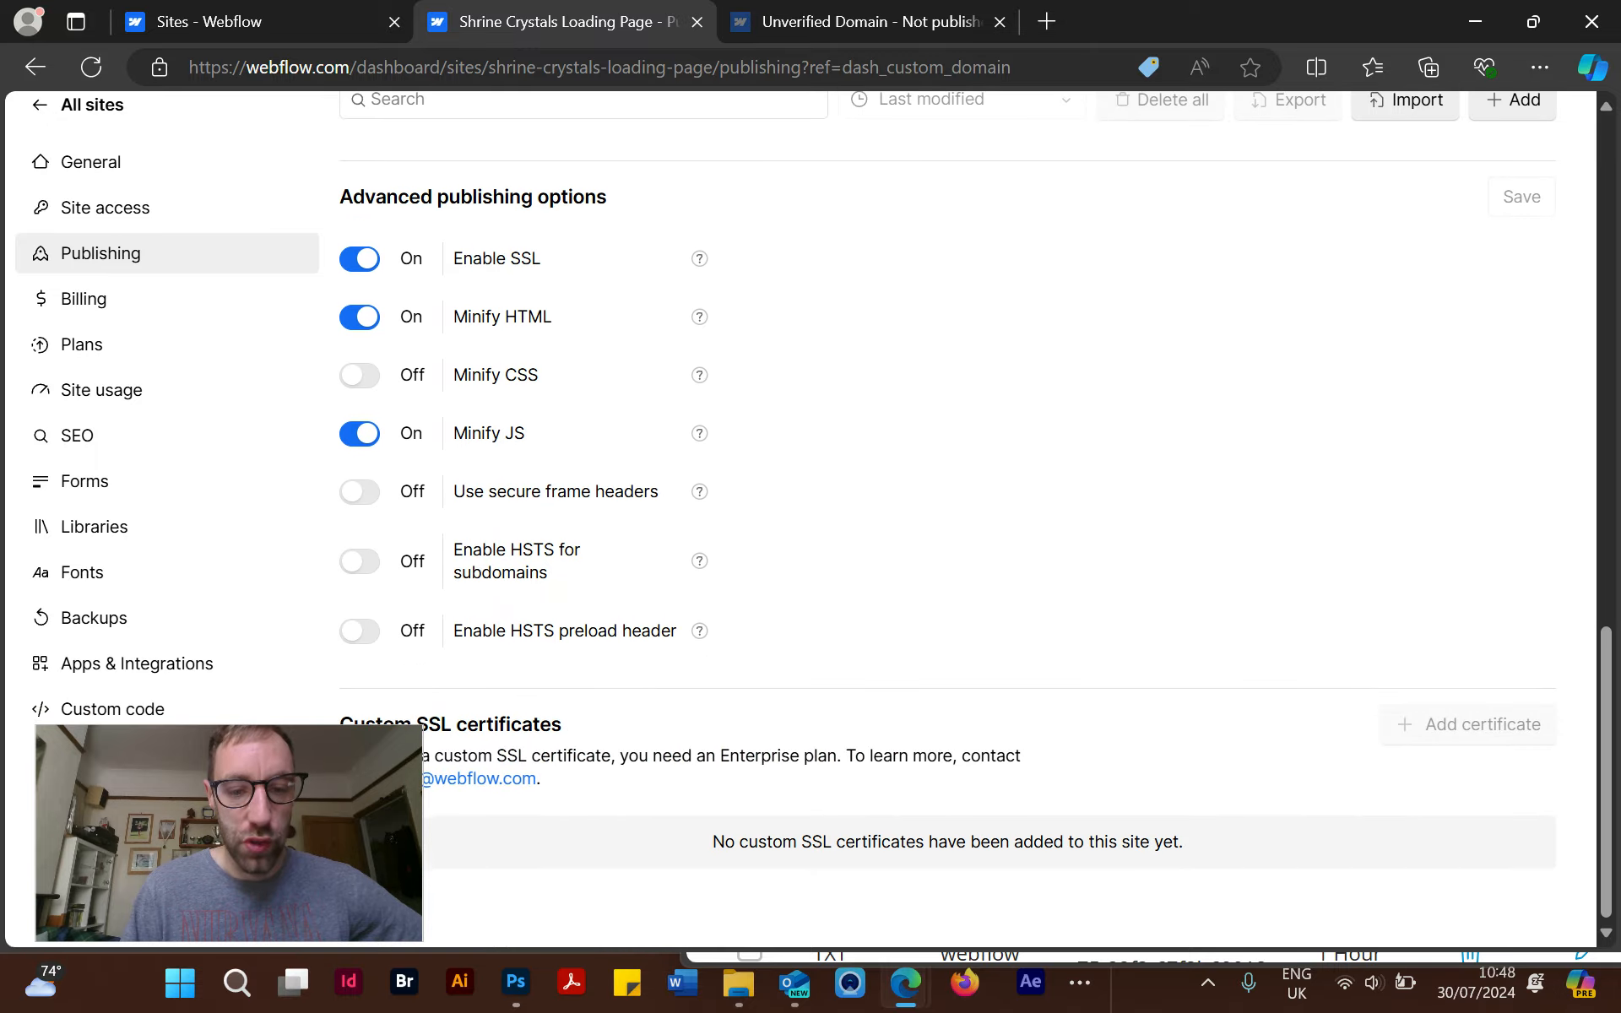
pyautogui.scroll(10, 977, 519)
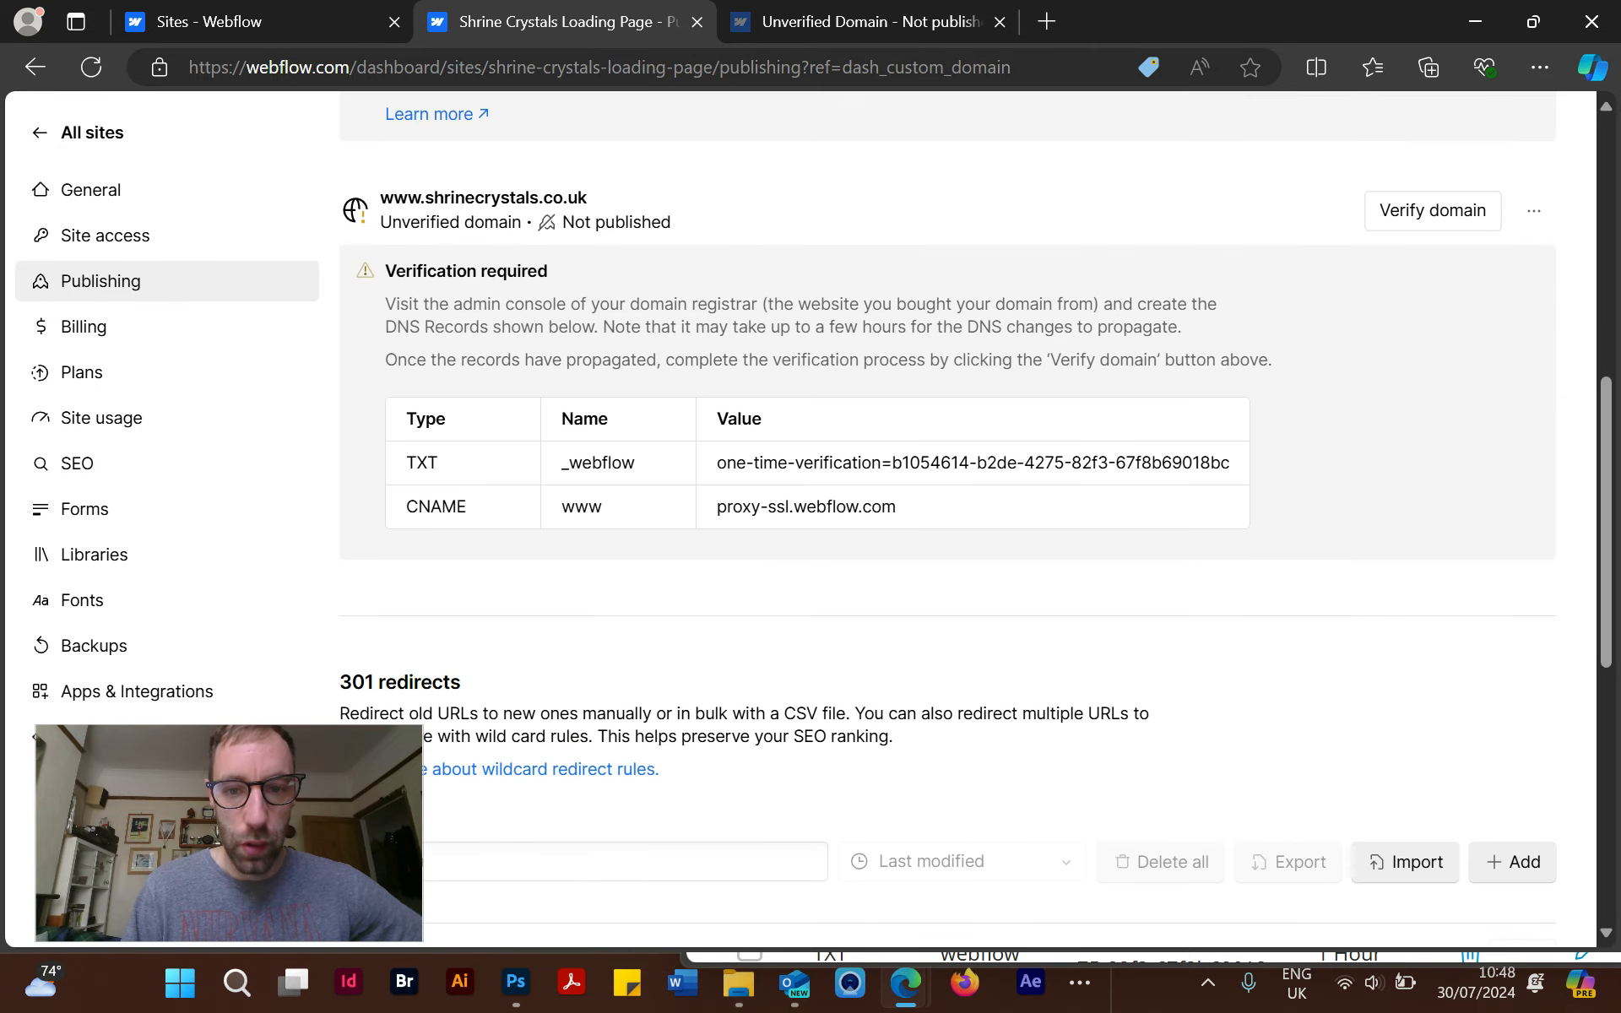
pyautogui.scroll(10, 977, 519)
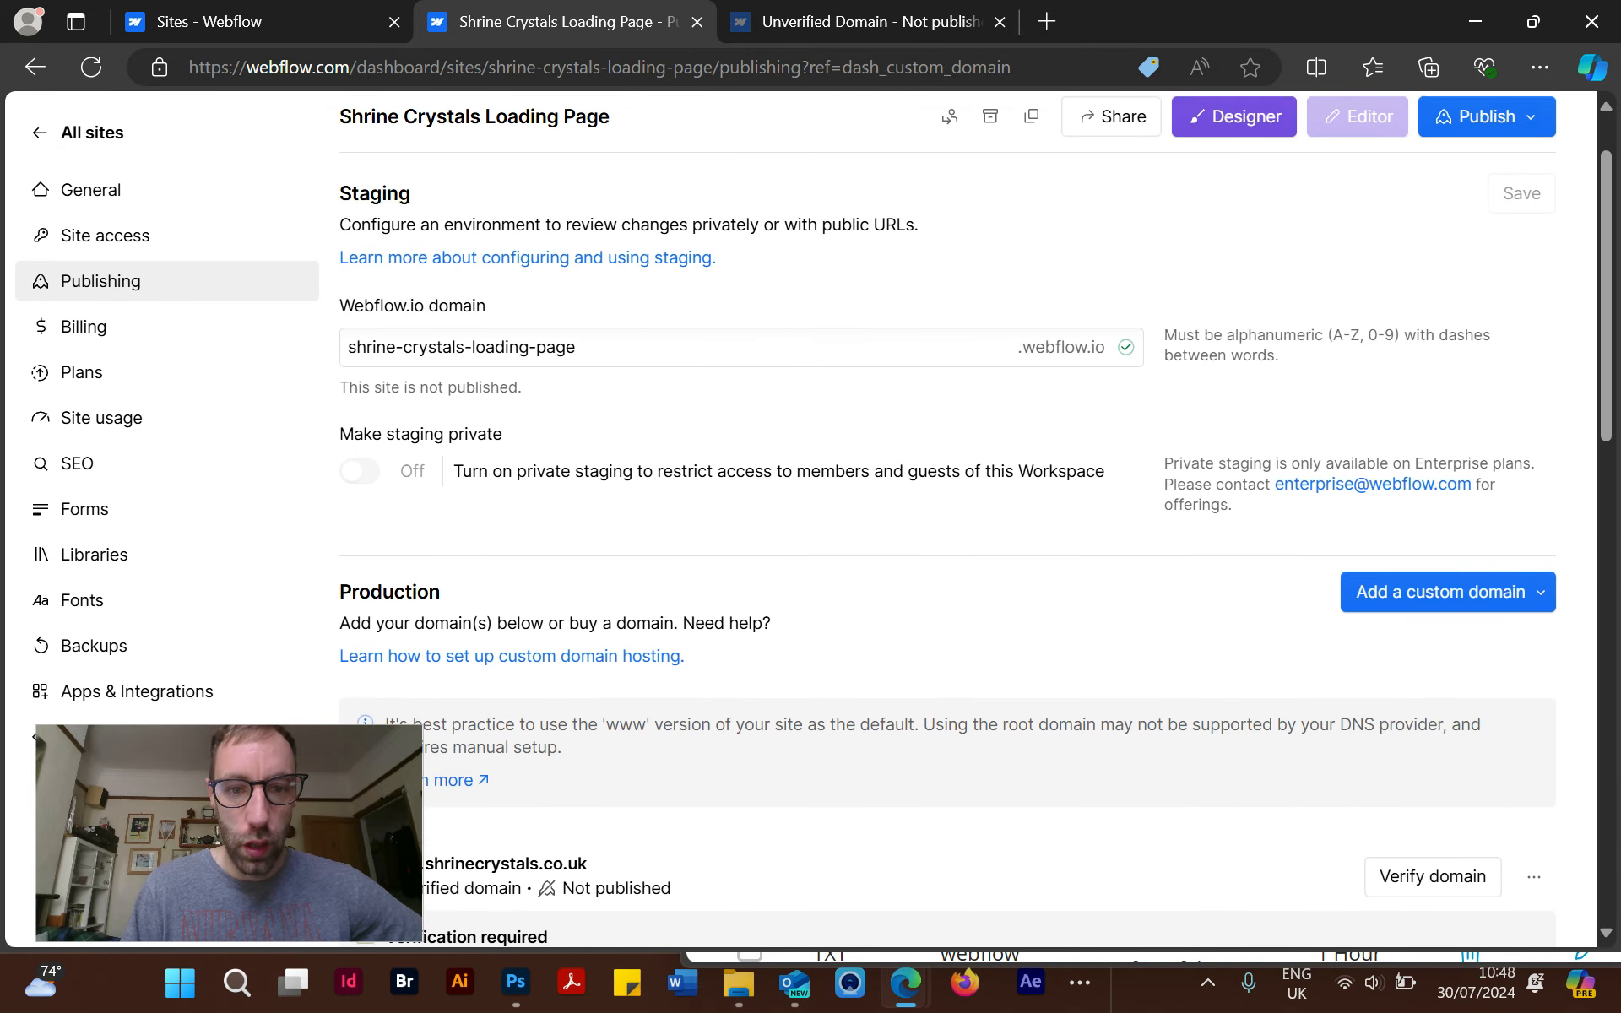
pyautogui.scroll(-20, 977, 519)
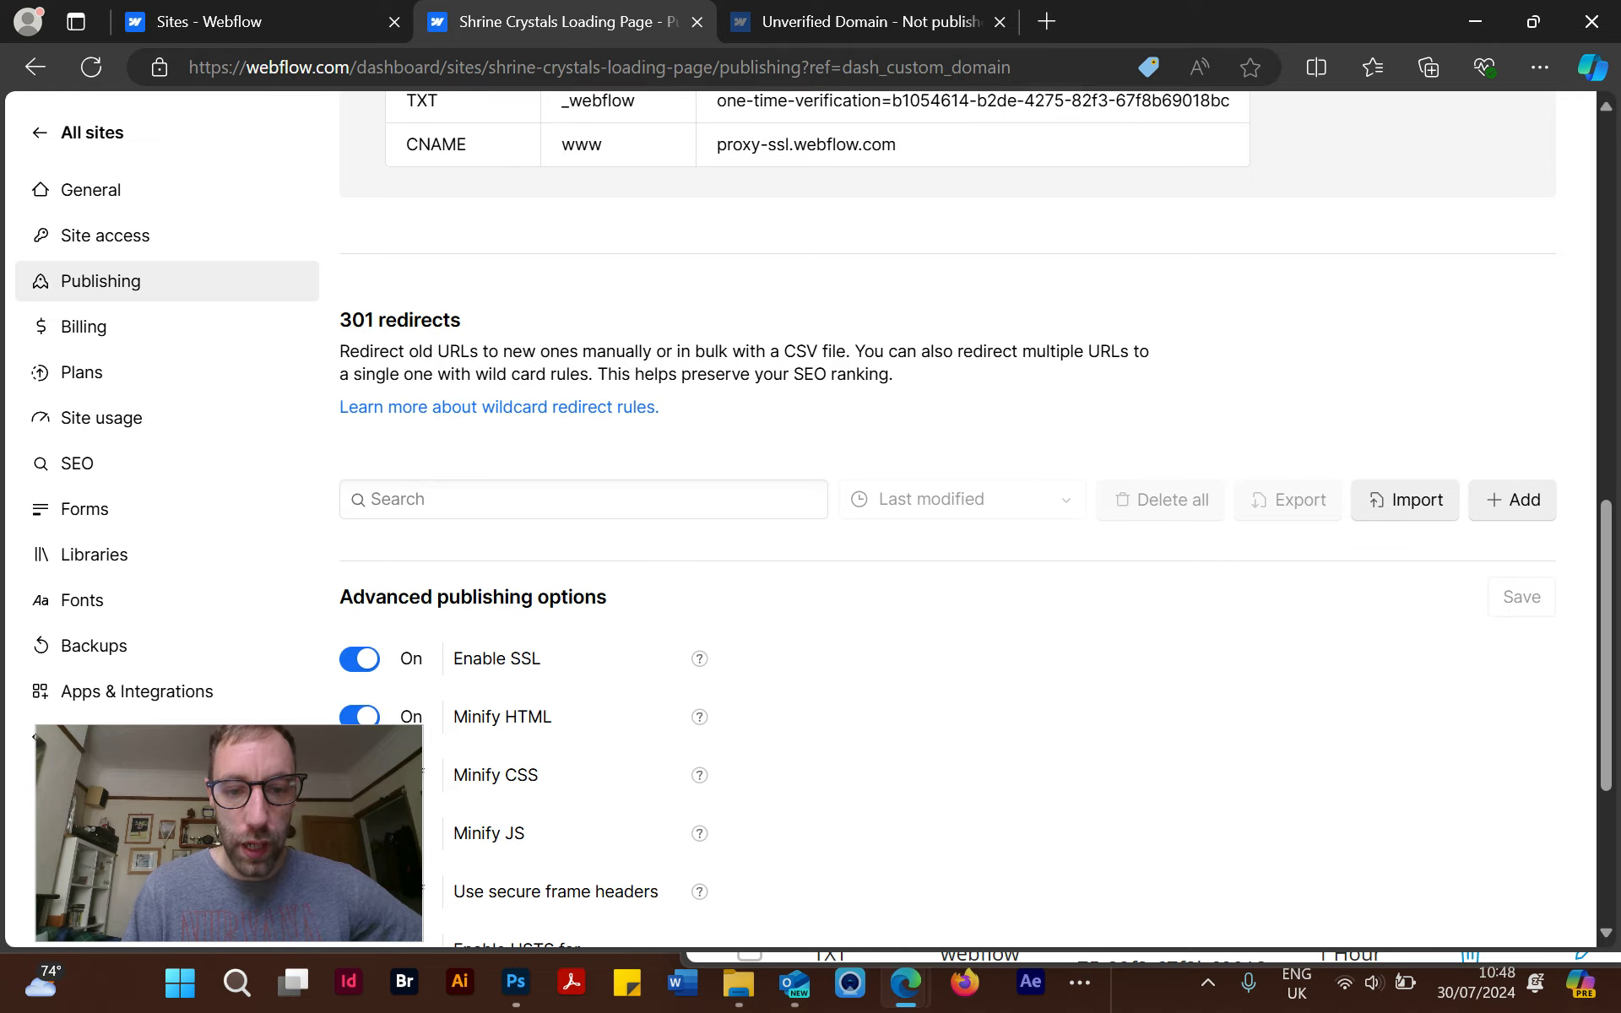
pyautogui.scroll(1, 787, 494)
pyautogui.scroll(7, 948, 519)
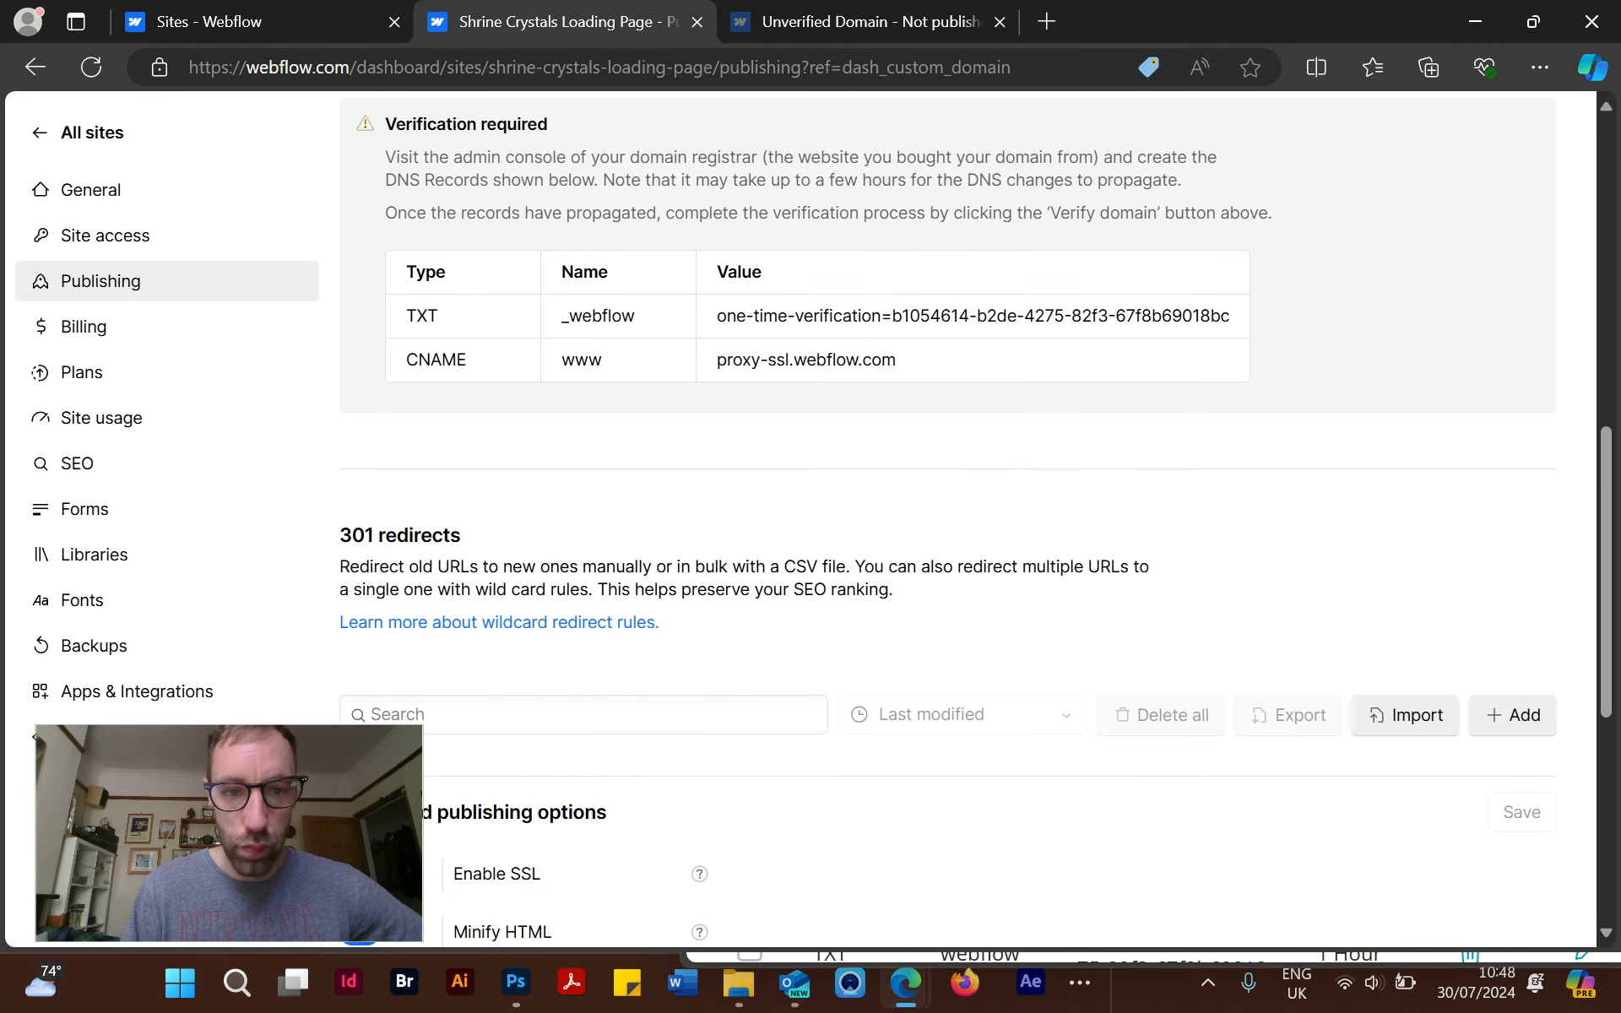
pyautogui.scroll(6, 948, 519)
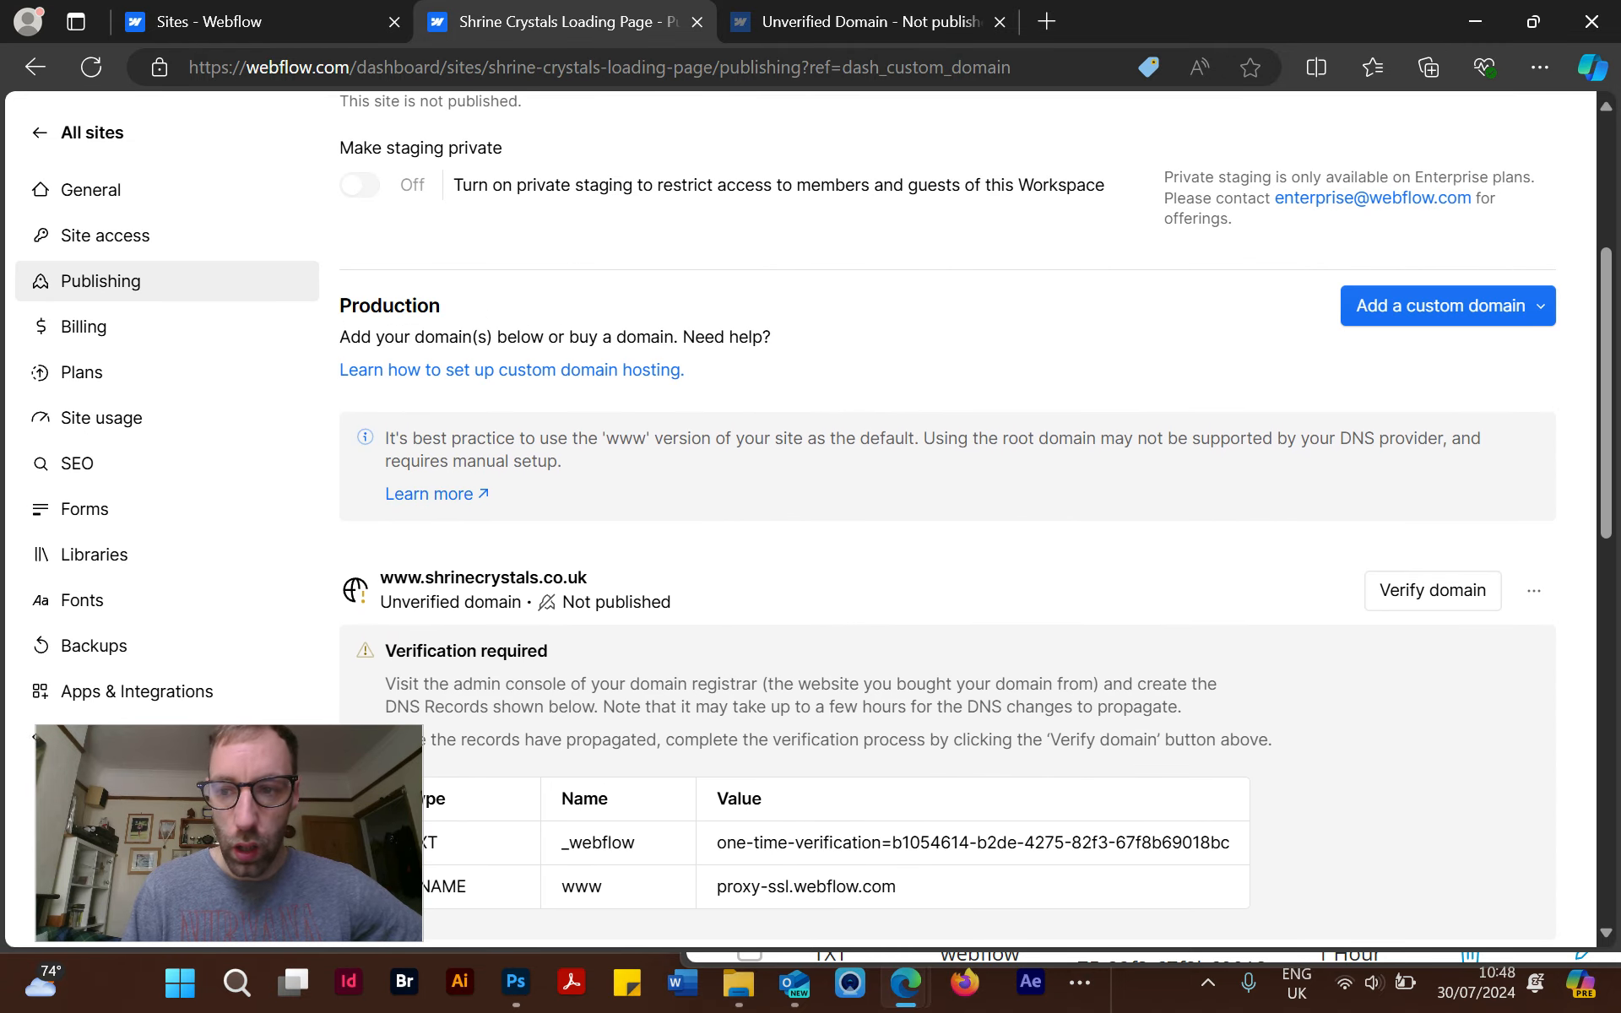
pyautogui.click(1535, 591)
pyautogui.click(1502, 645)
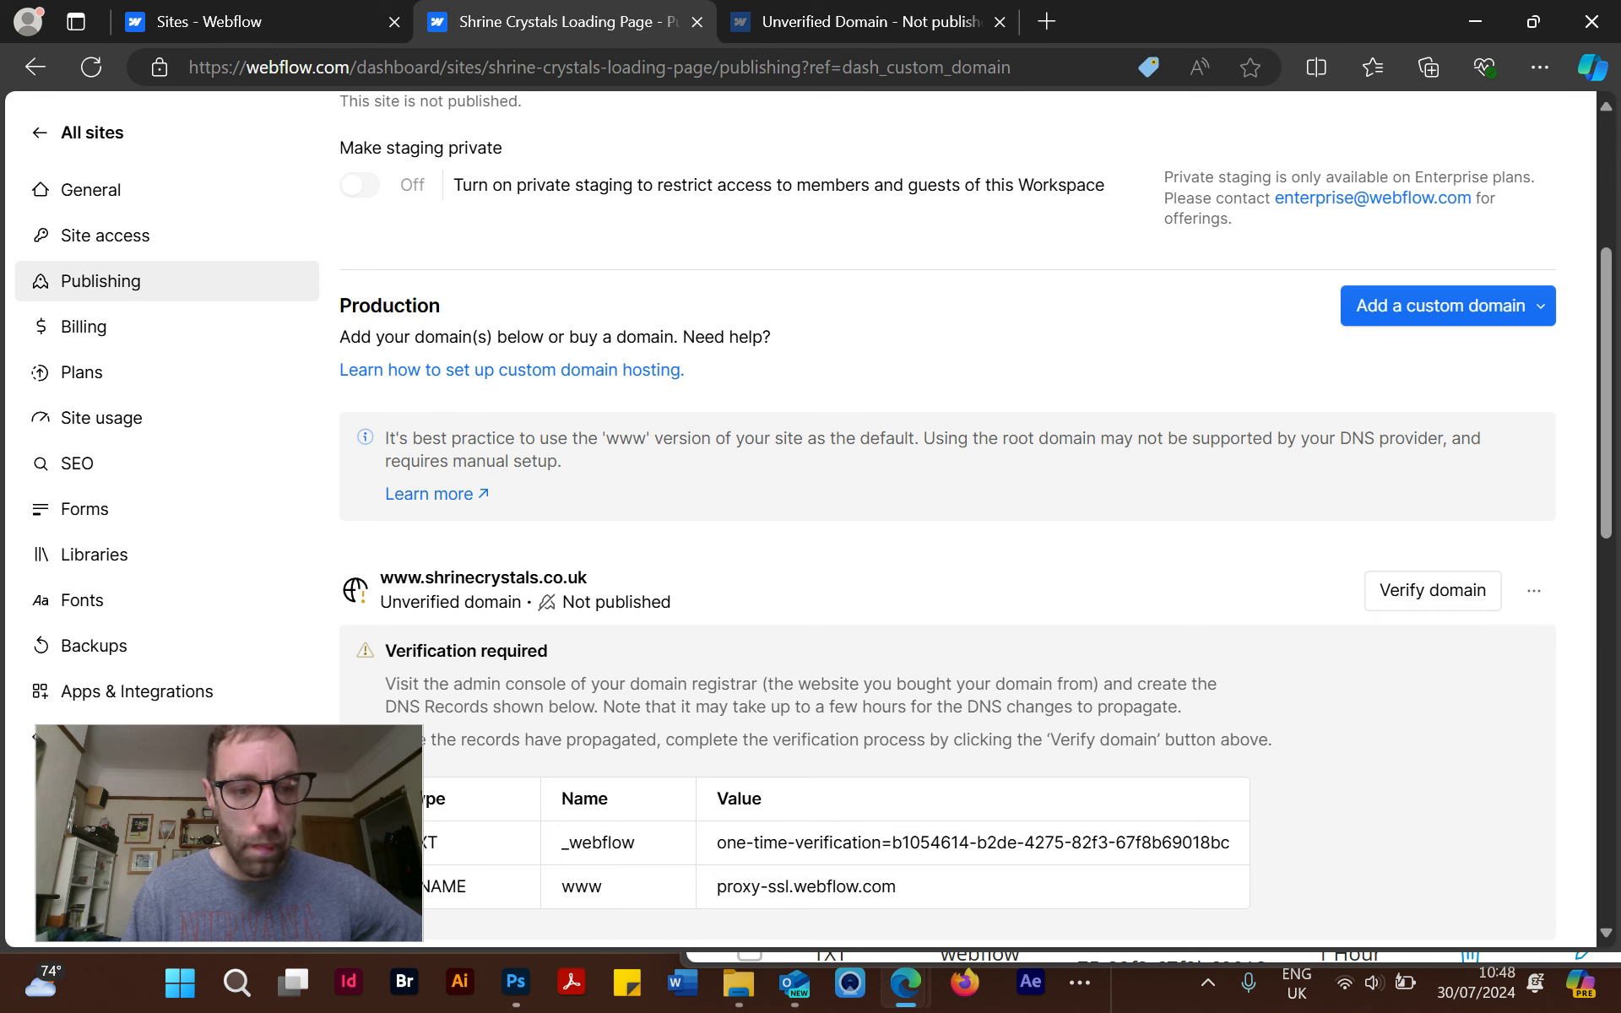
pyautogui.scroll(-4, 947, 520)
pyautogui.scroll(9, 948, 519)
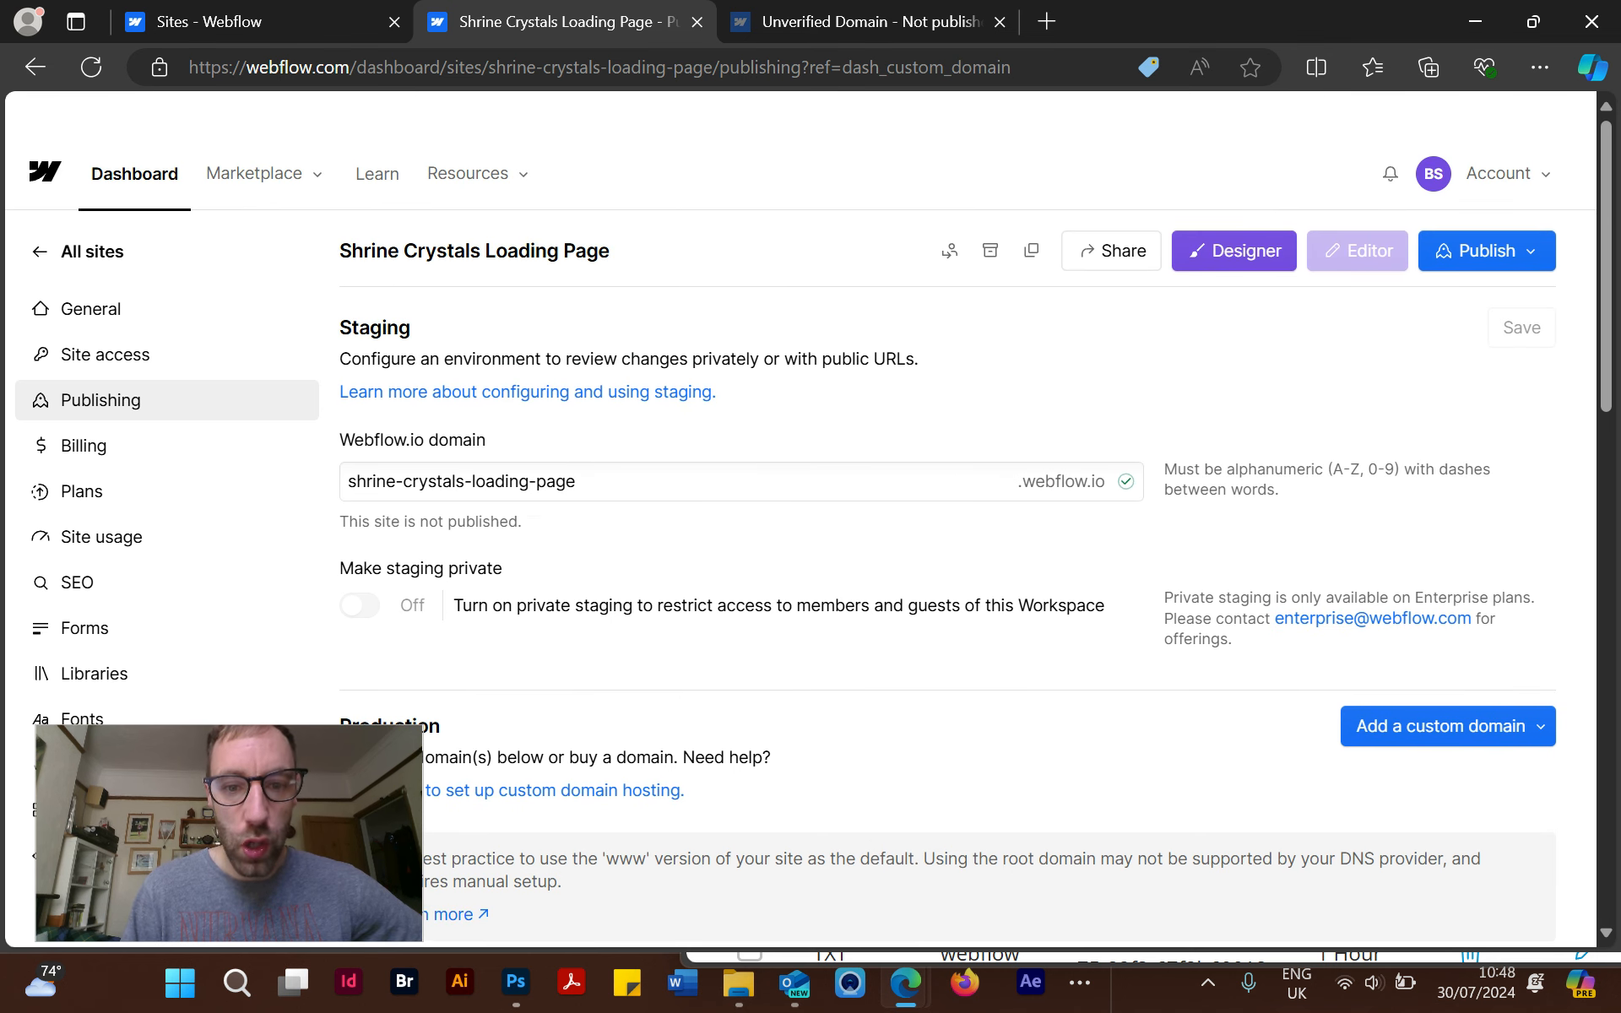
pyautogui.scroll(-1, 801, 527)
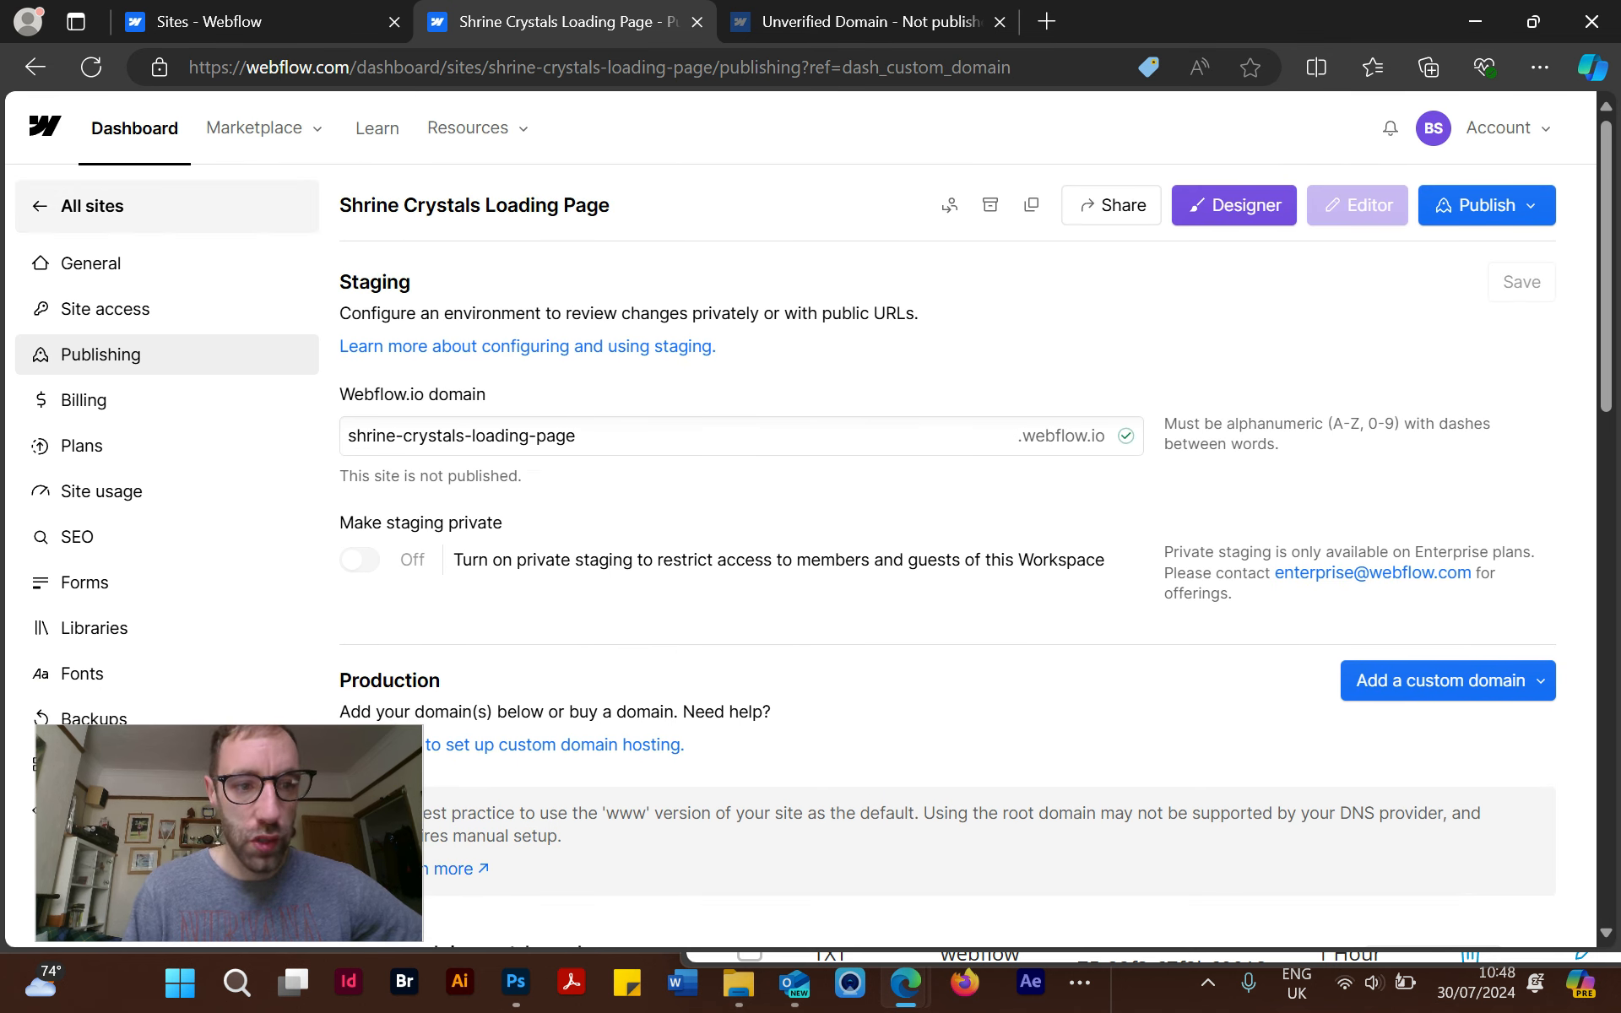
# Review the site's general settings down to the overview and site activity, and return to the publishing settings.
pyautogui.click(91, 263)
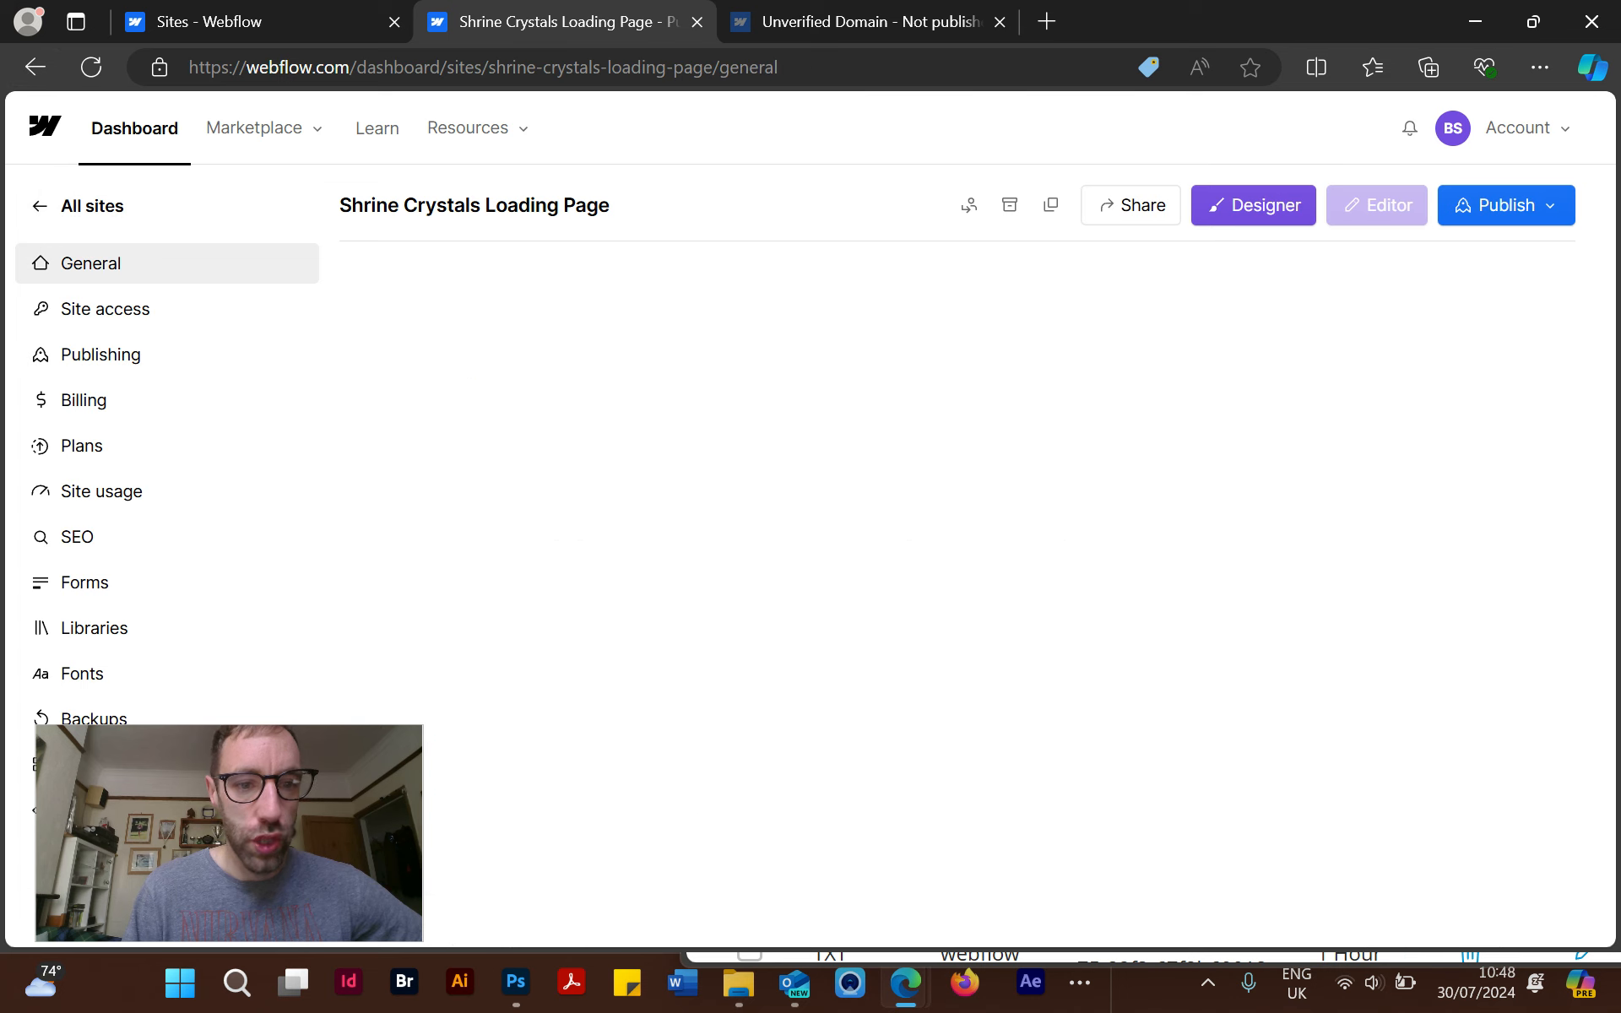
pyautogui.scroll(-12, 969, 520)
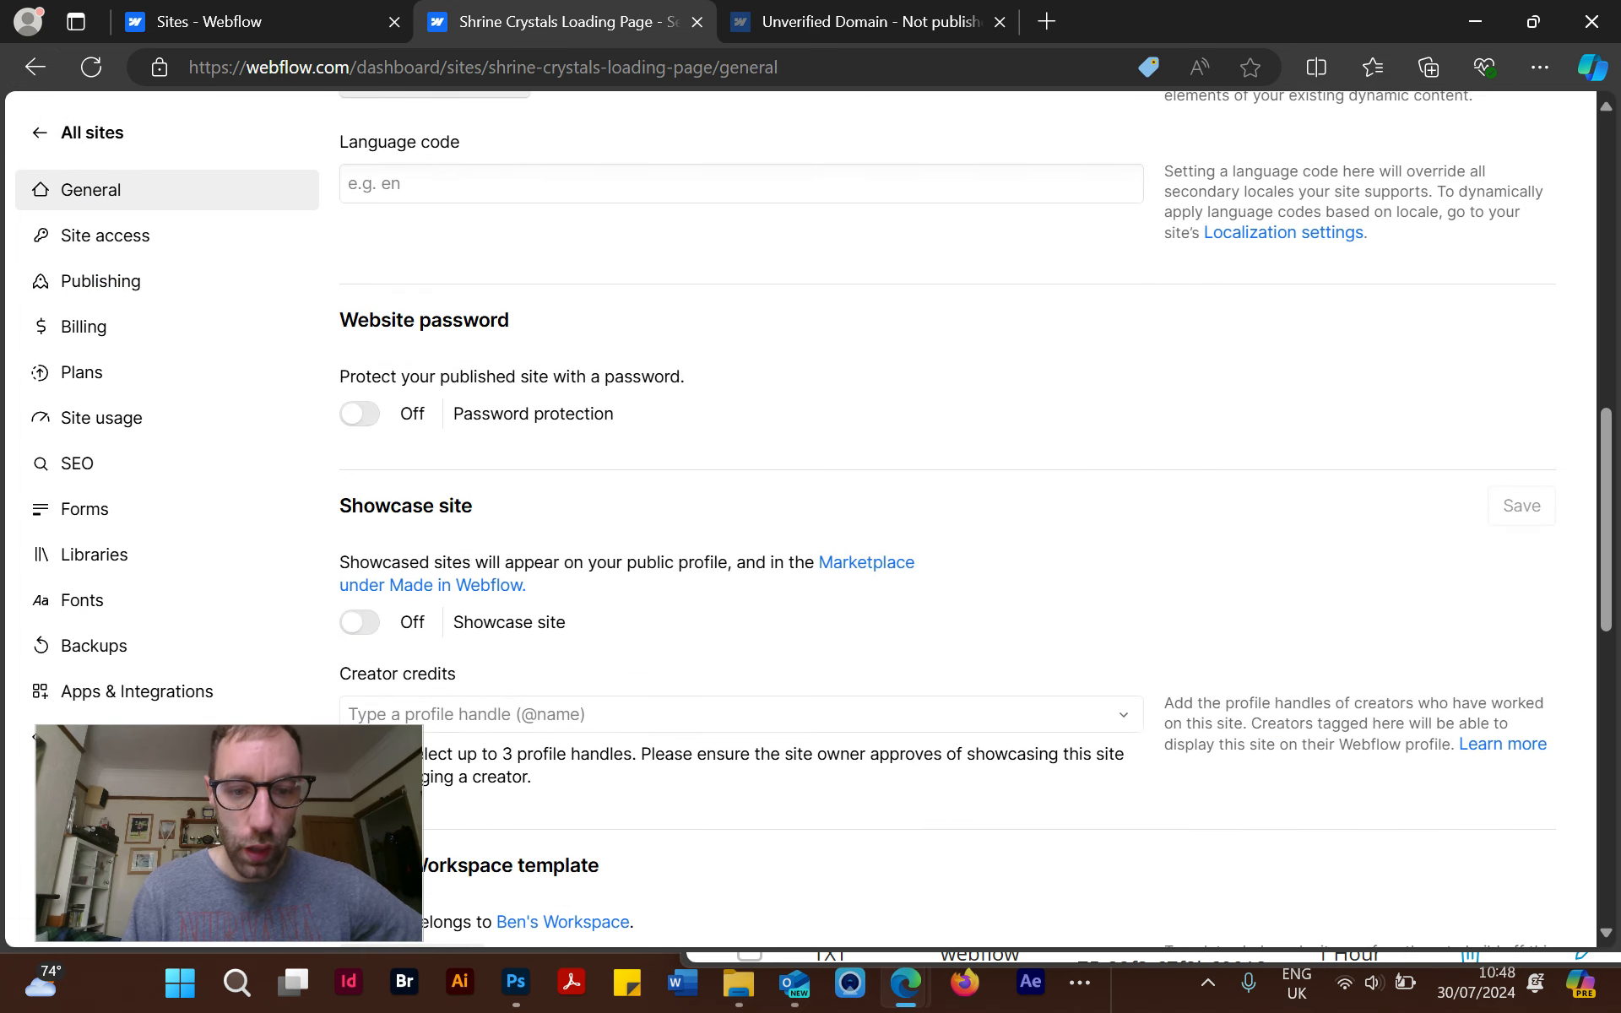
pyautogui.scroll(-8, 969, 519)
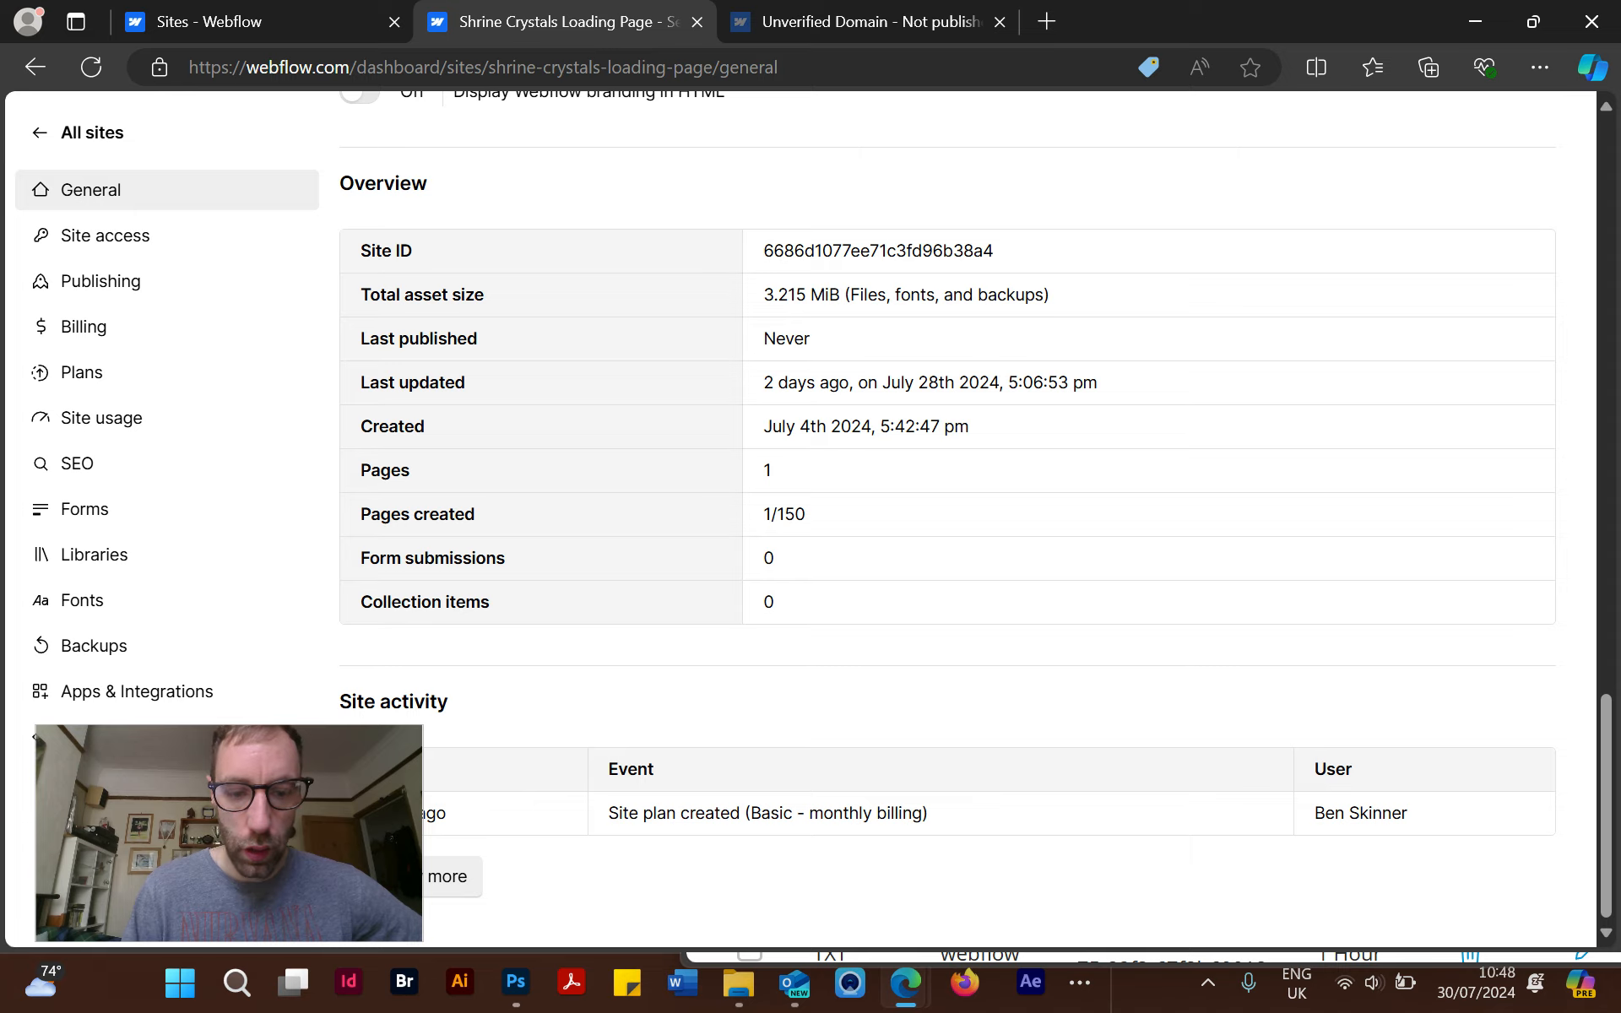
pyautogui.scroll(1, 969, 519)
pyautogui.moveTo(228, 834); pyautogui.dragTo(378, 372)
pyautogui.scroll(-2, 970, 520)
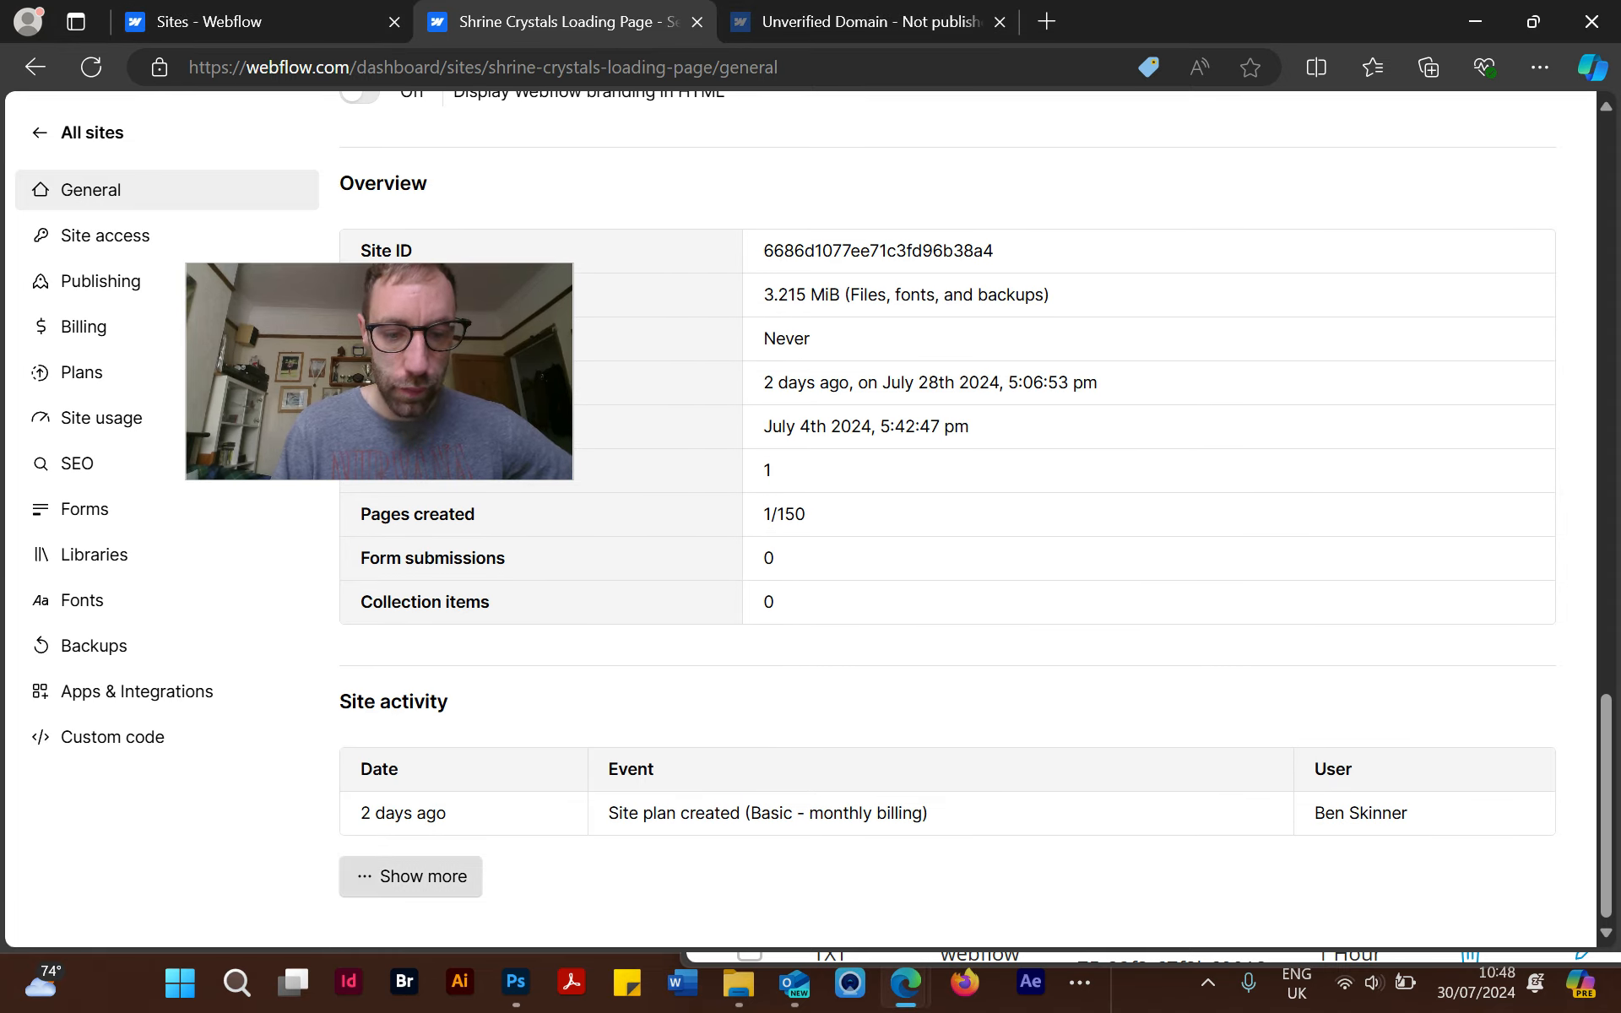
pyautogui.scroll(12, 970, 519)
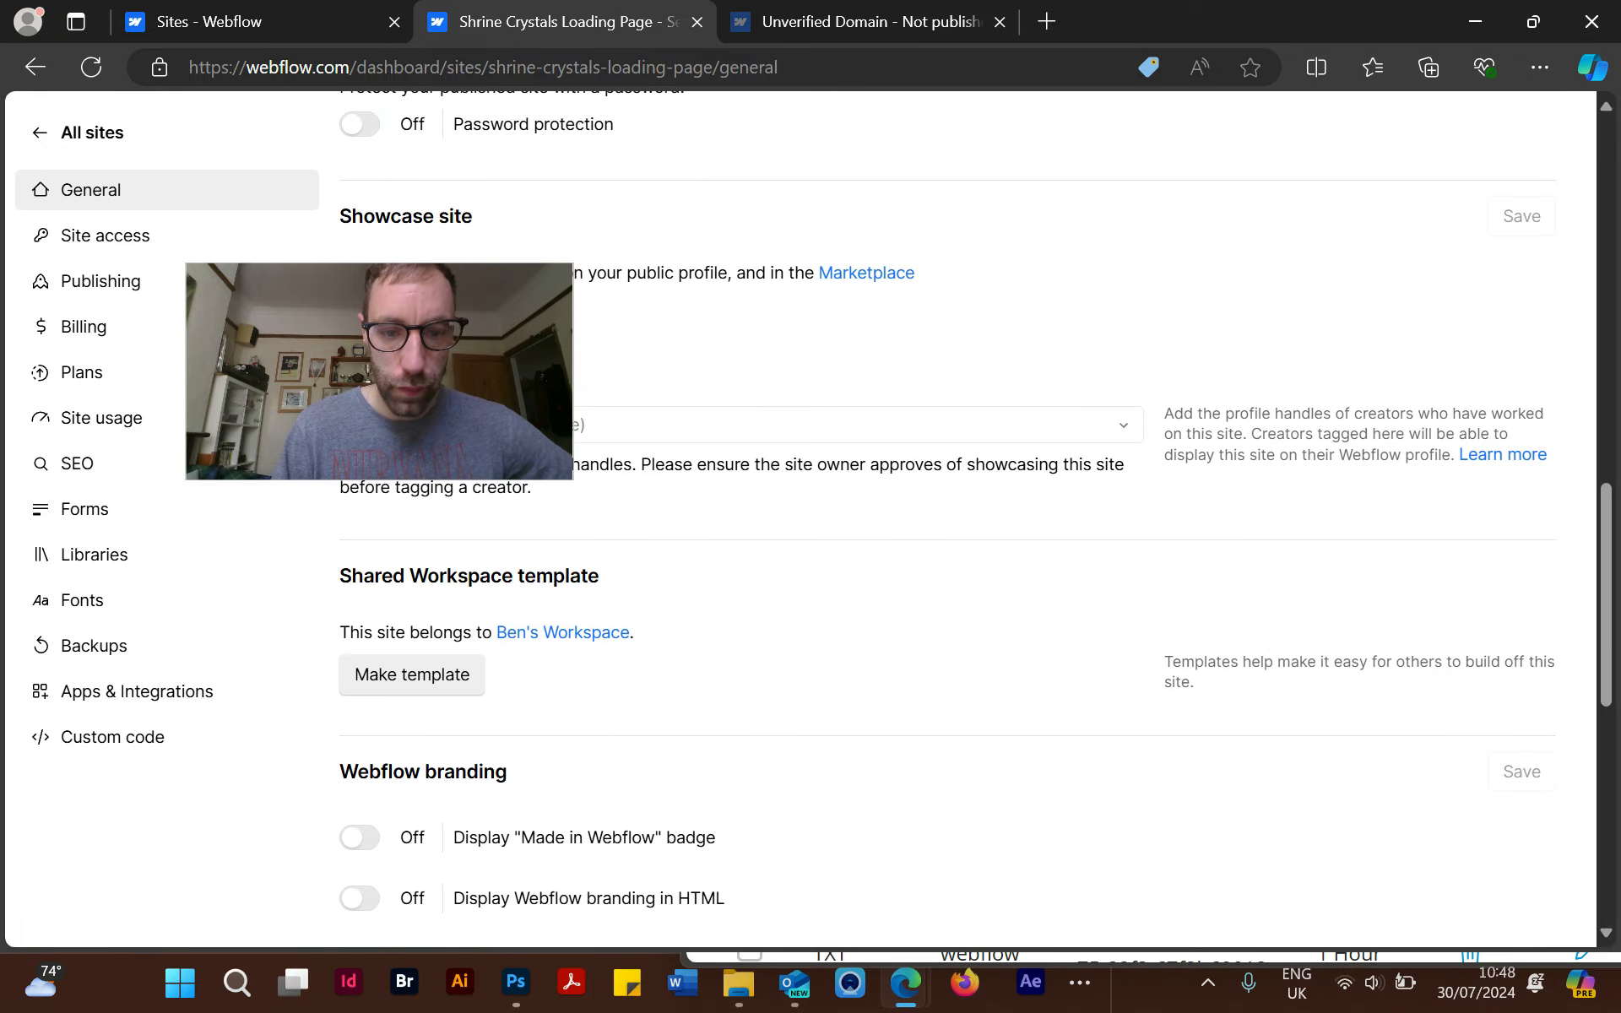
pyautogui.scroll(10, 969, 520)
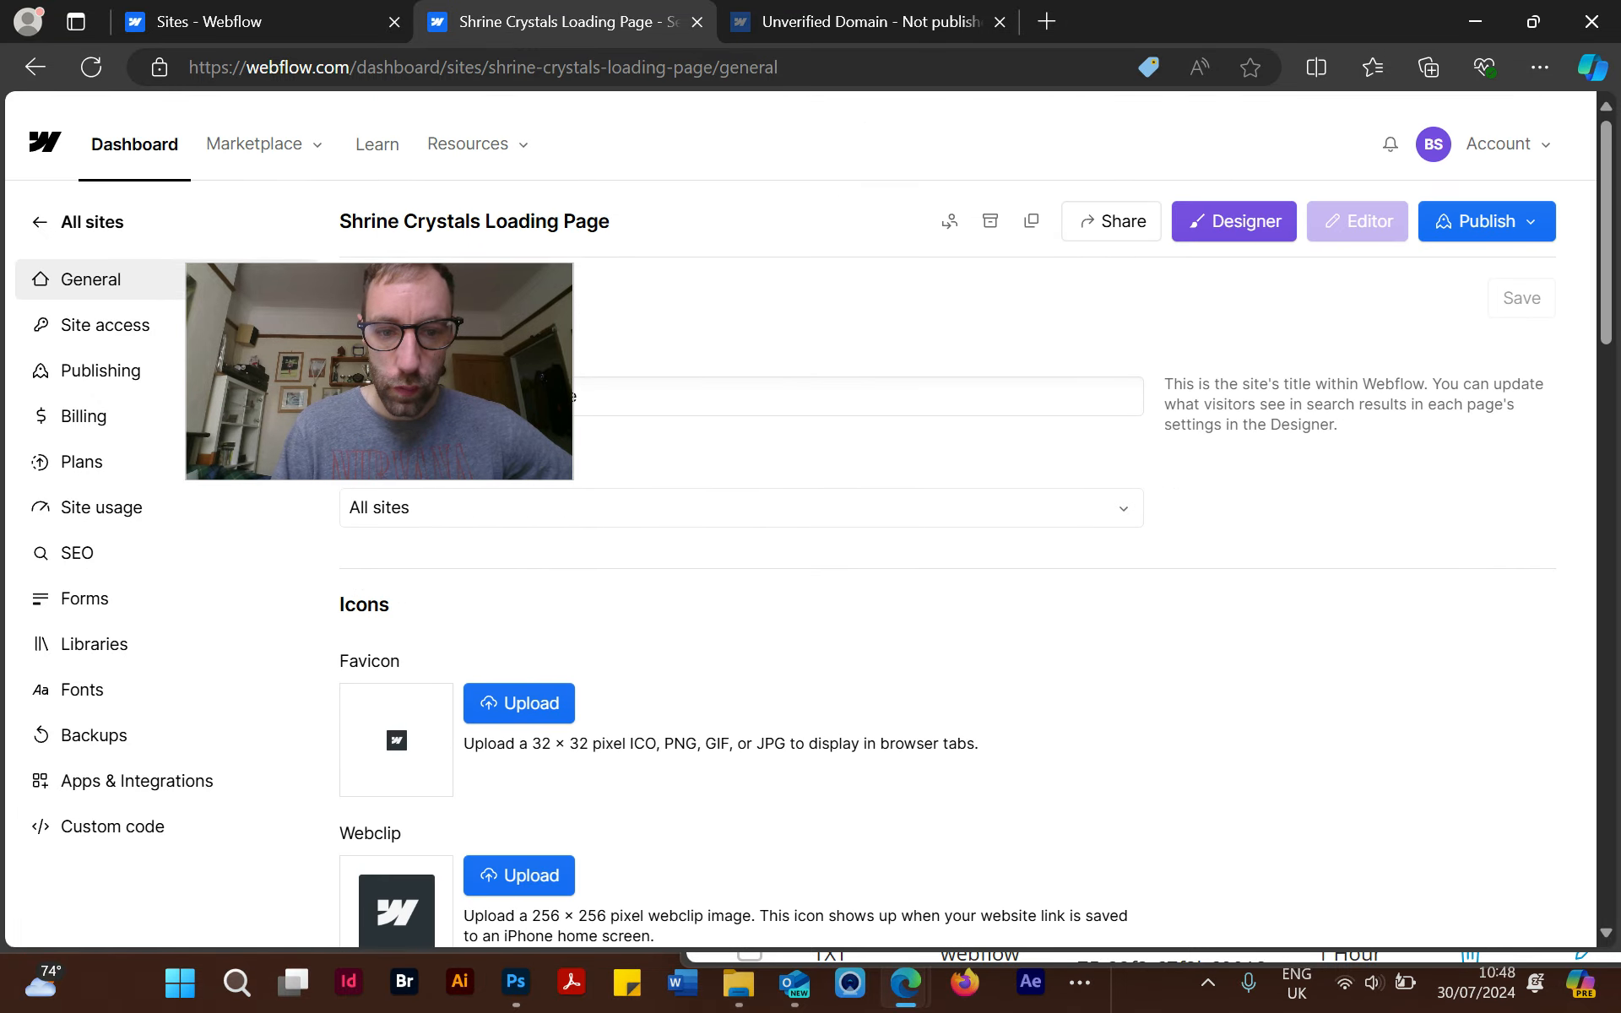
pyautogui.click(101, 355)
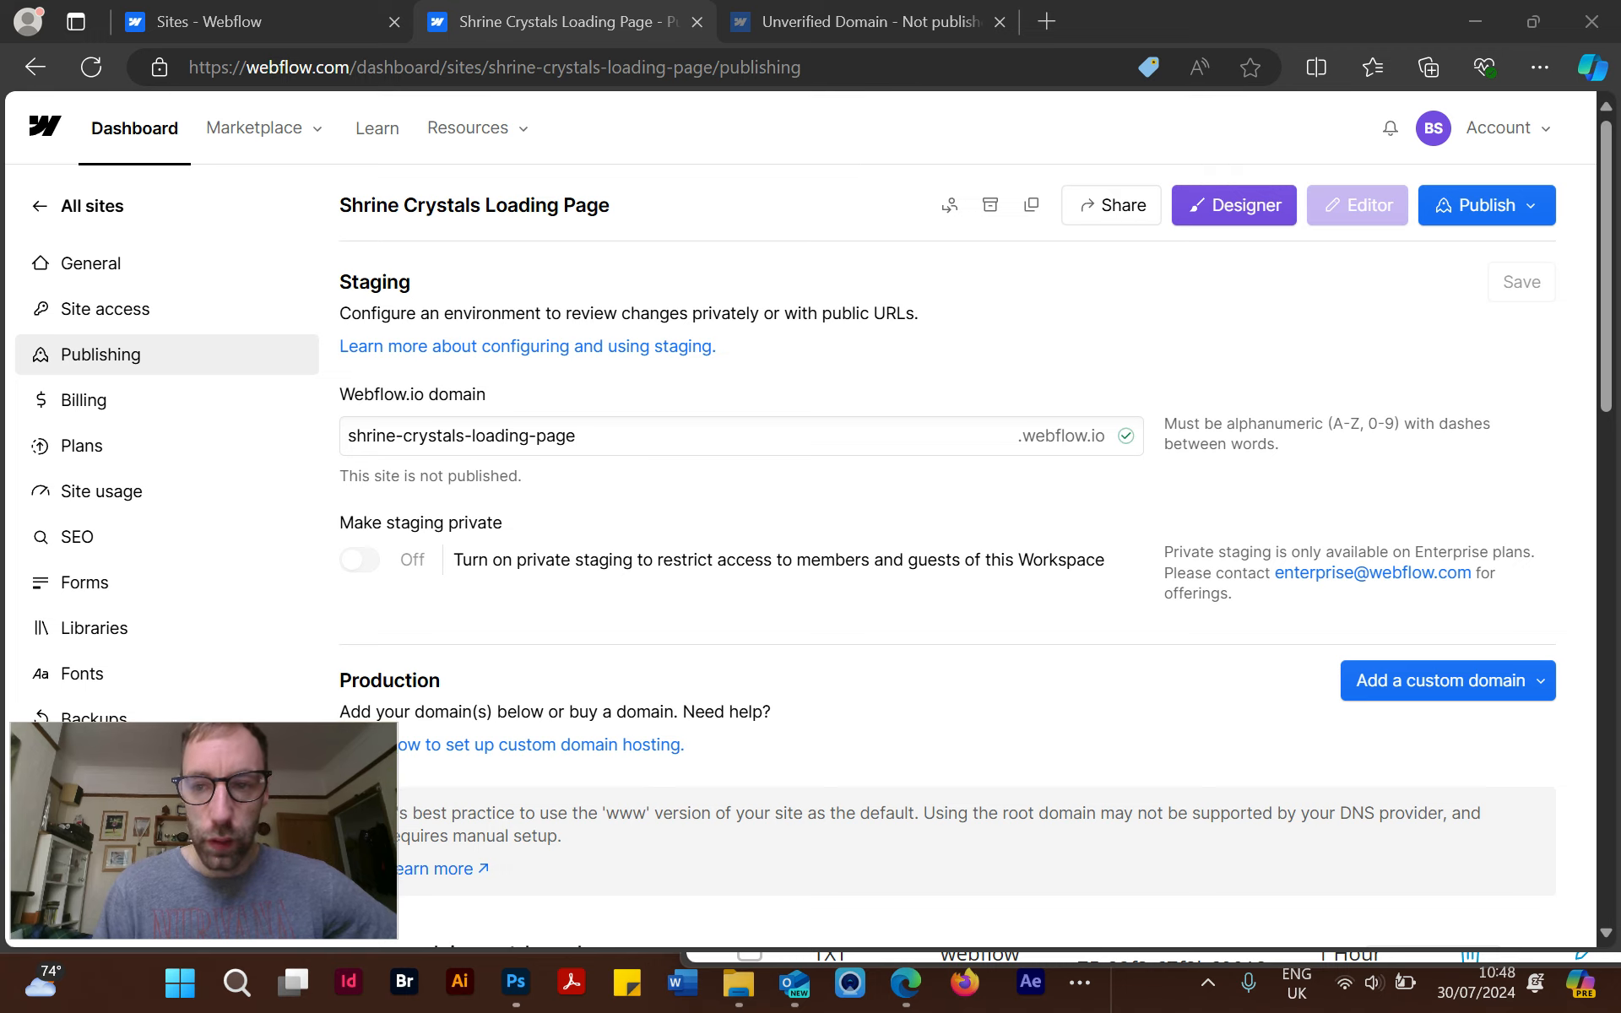
pyautogui.scroll(-1, 800, 507)
pyautogui.scroll(-15, 970, 519)
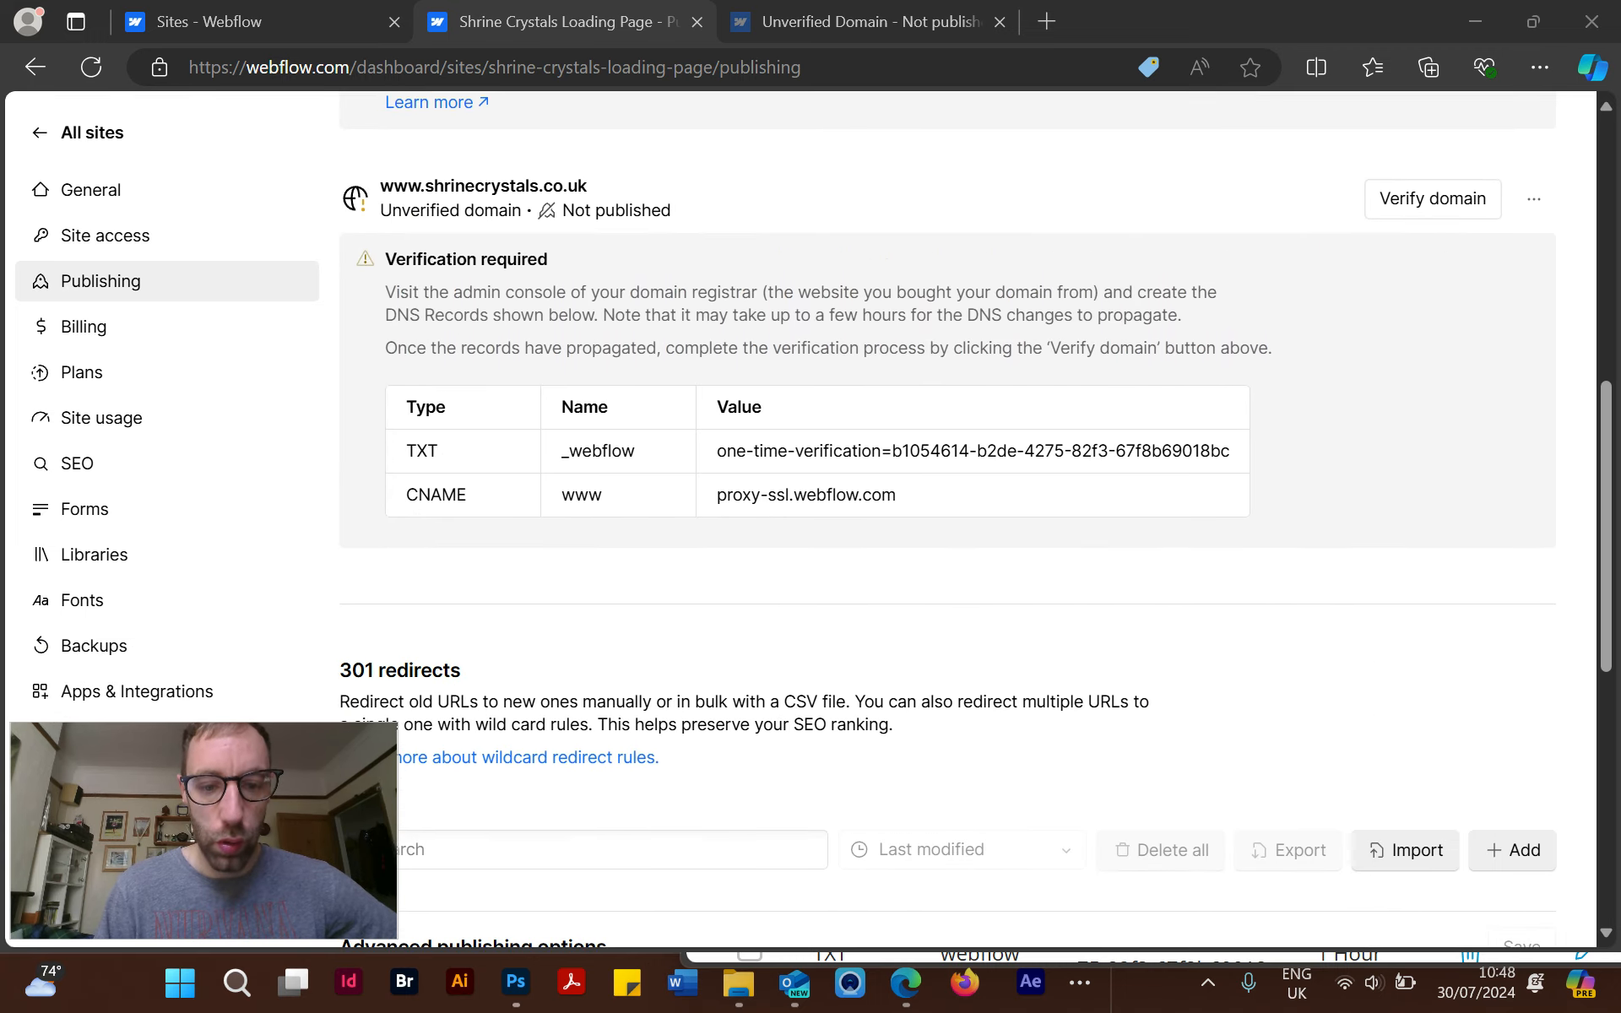
pyautogui.scroll(12, 969, 519)
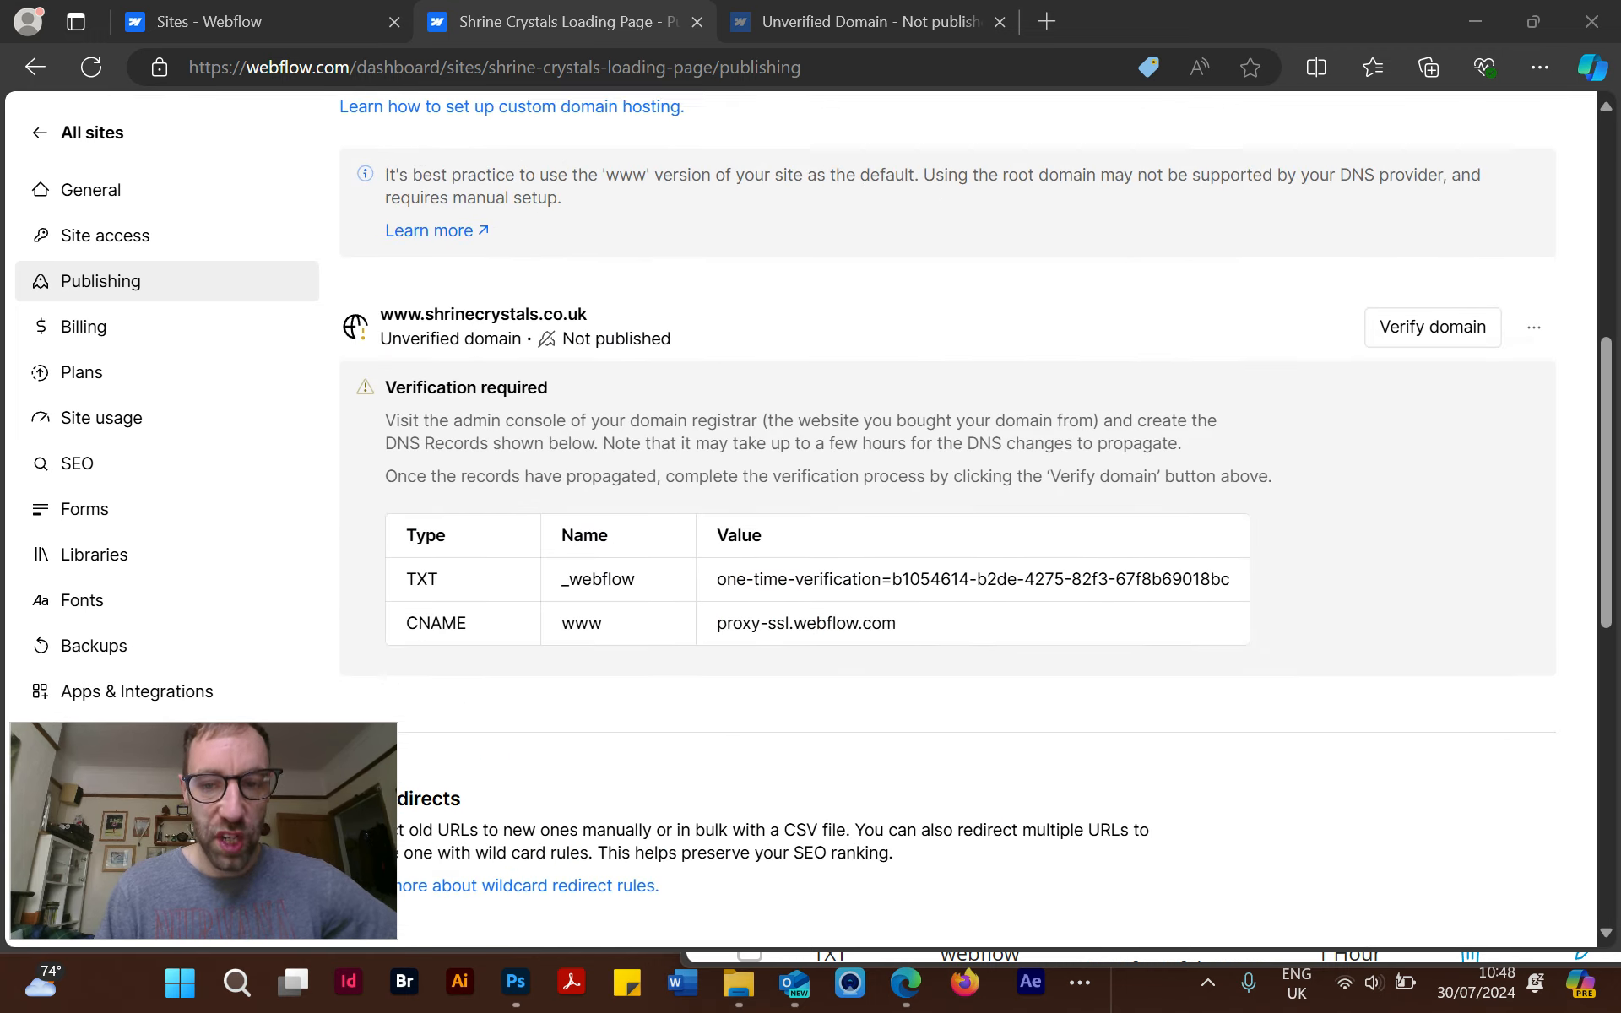
pyautogui.scroll(2, 969, 519)
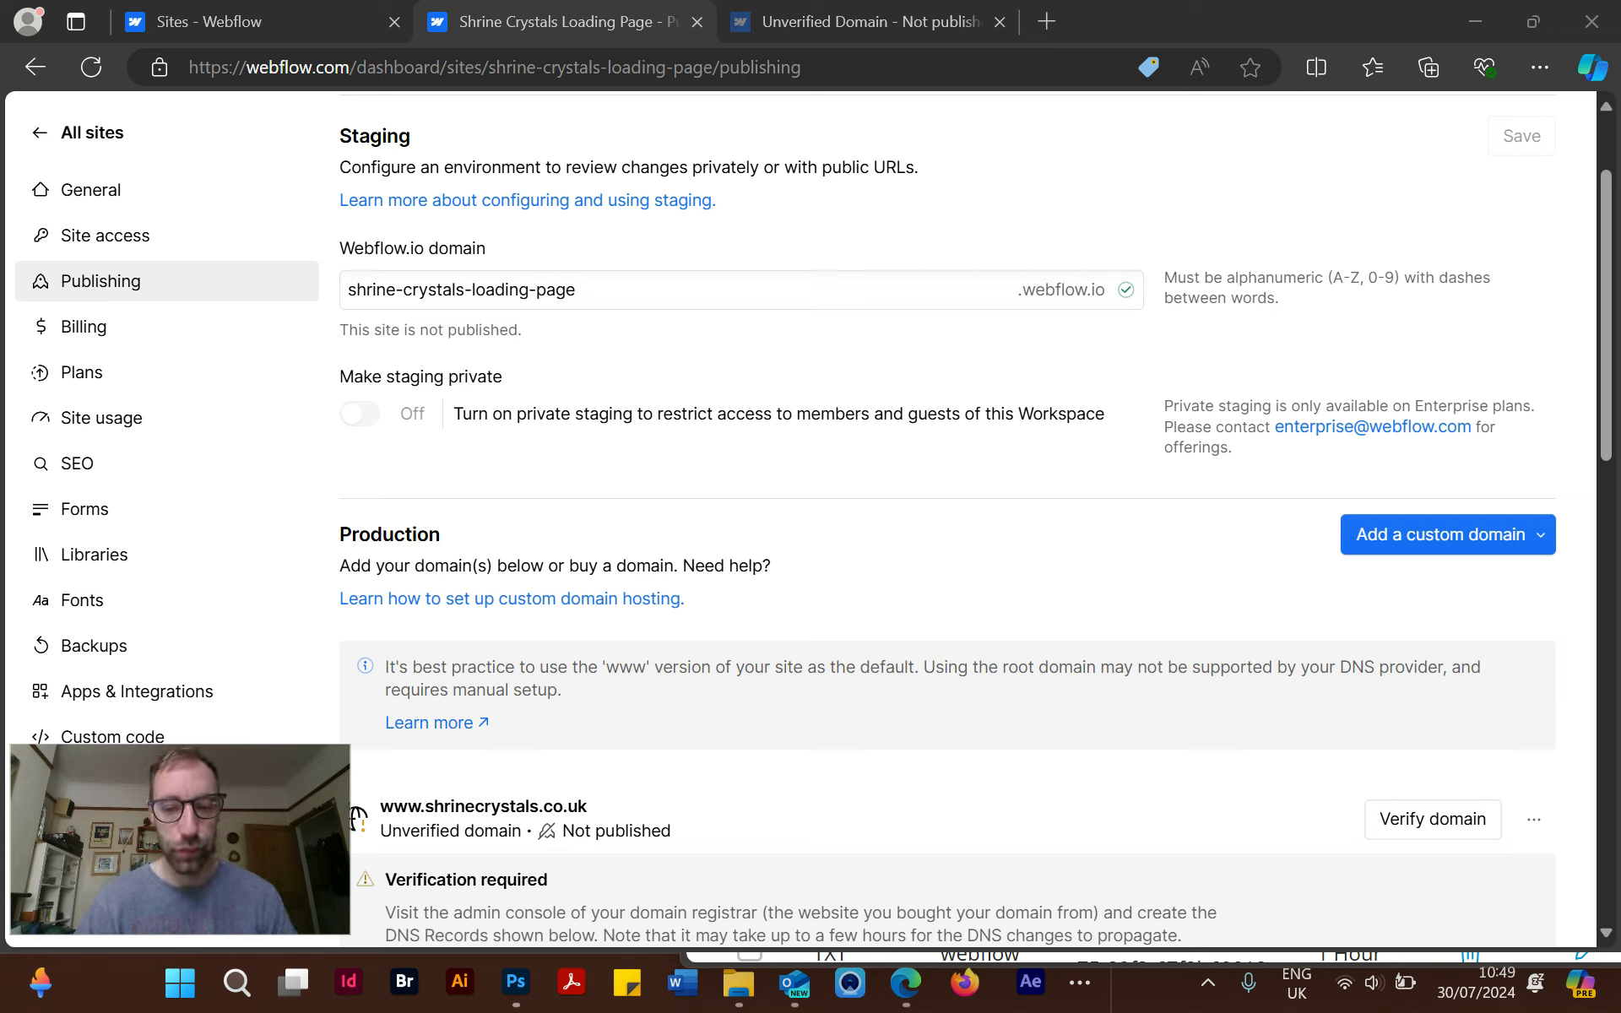
pyautogui.hotkey('ctrl', 't')
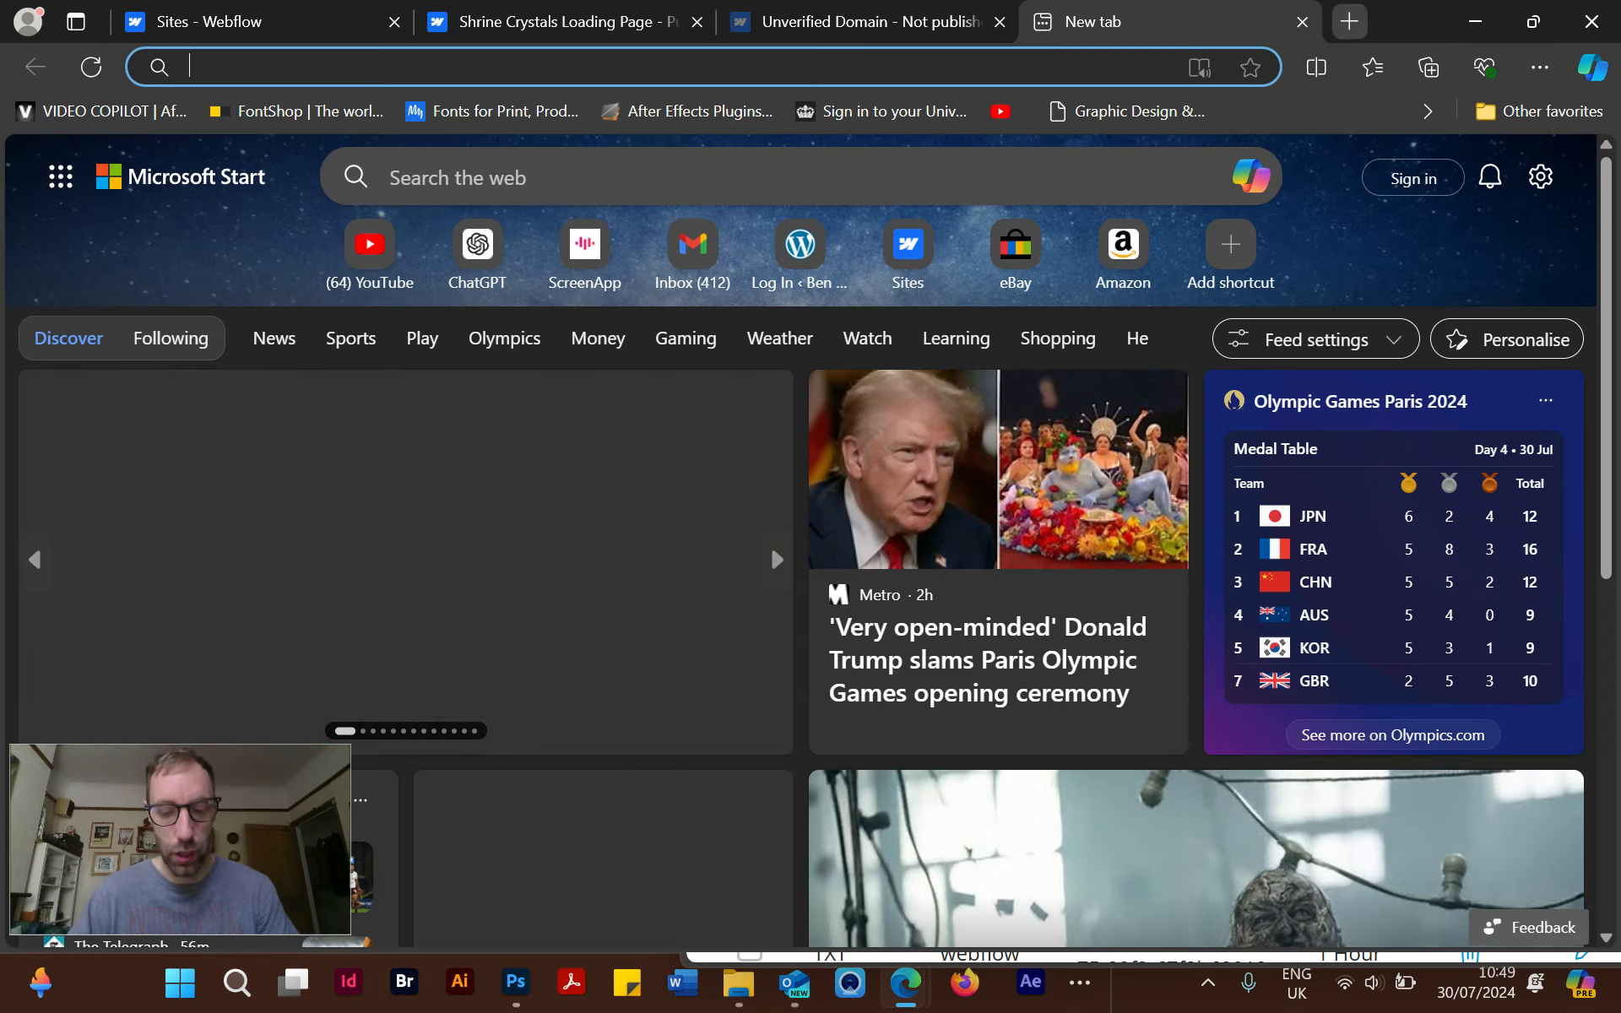
pyautogui.write('www.shrin')
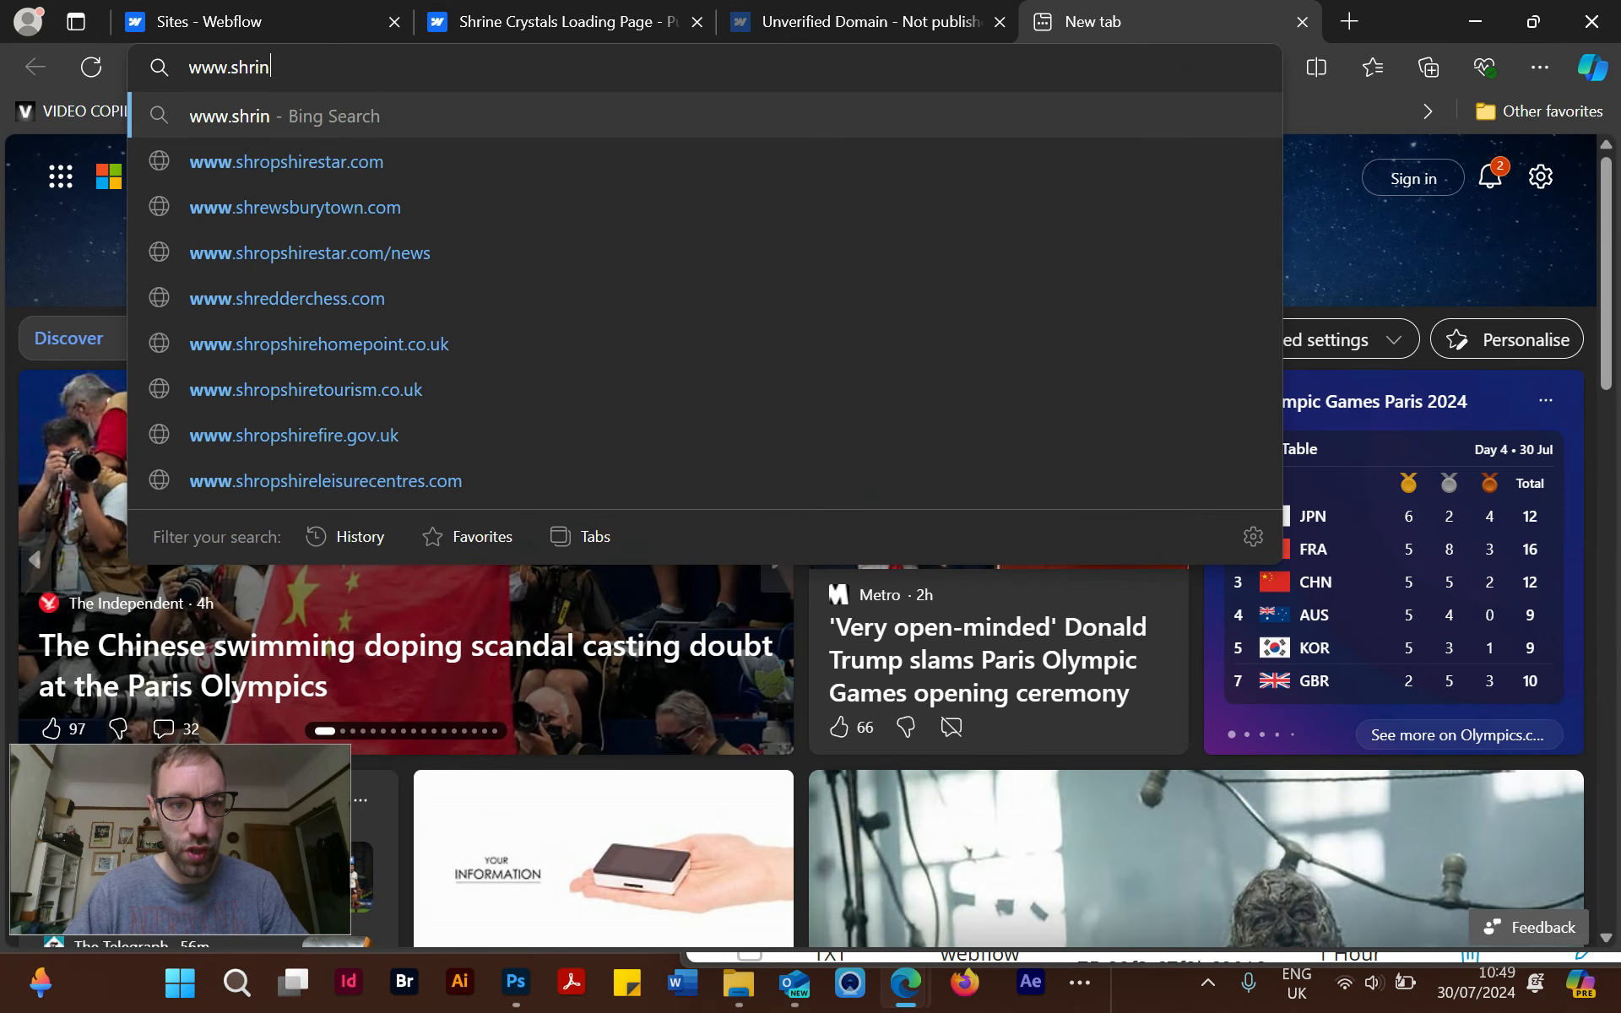
pyautogui.write('ecrysta')
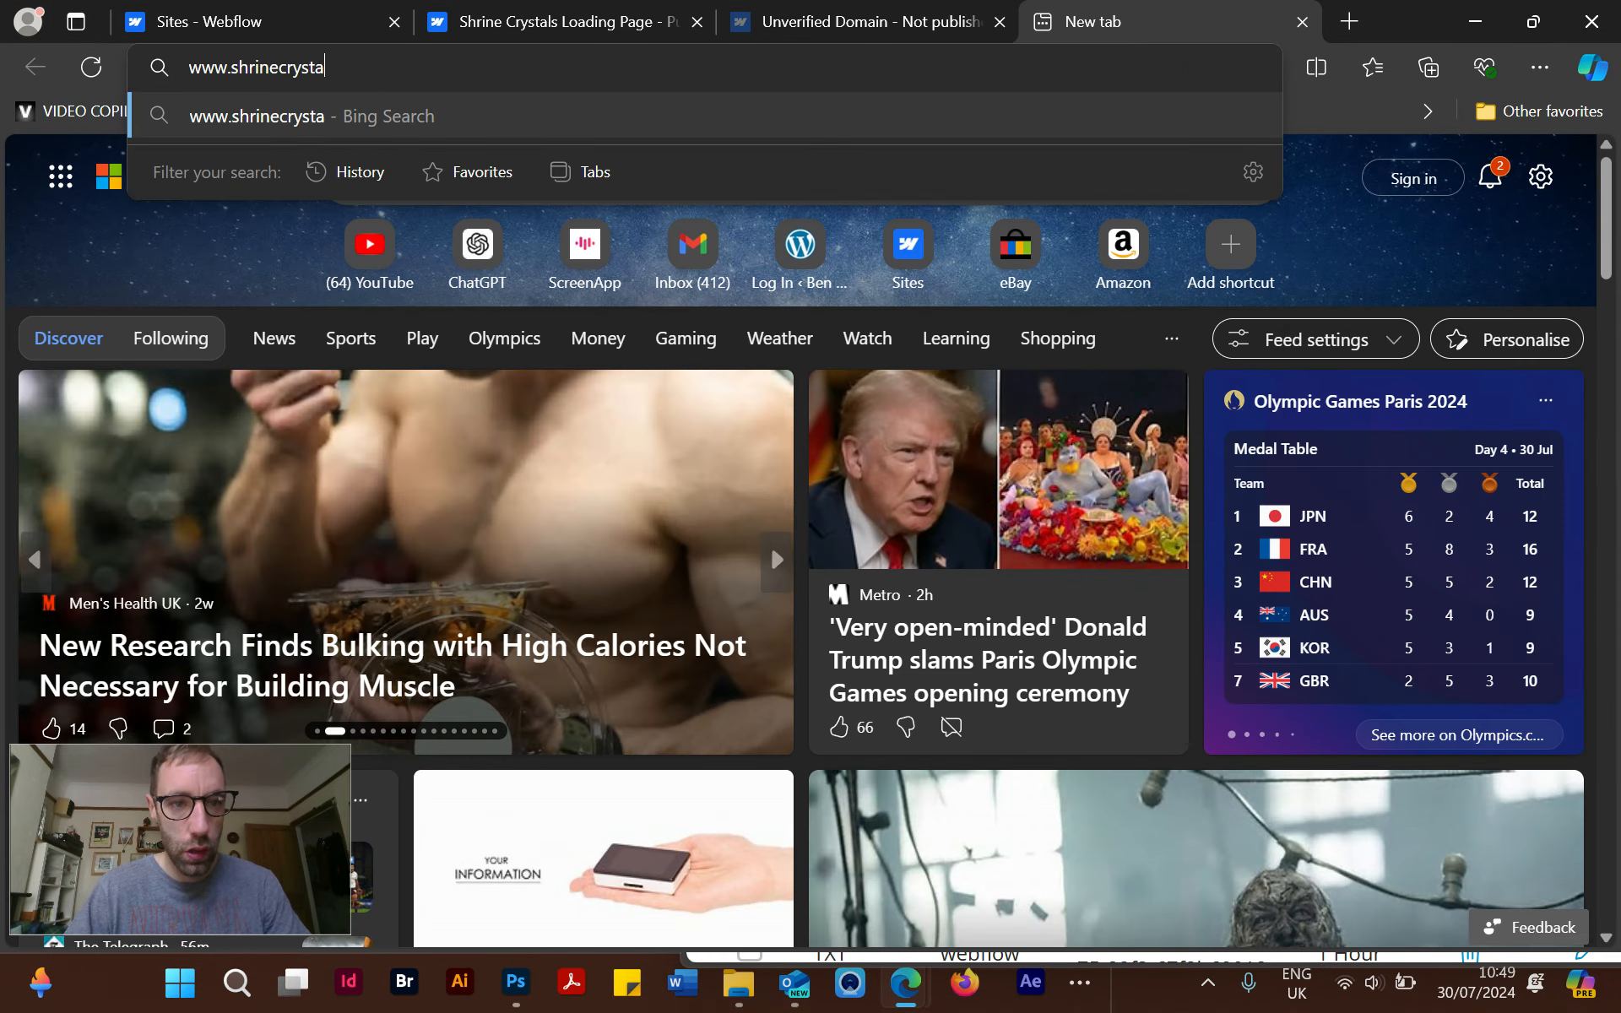
pyautogui.write('ls.co.uk')
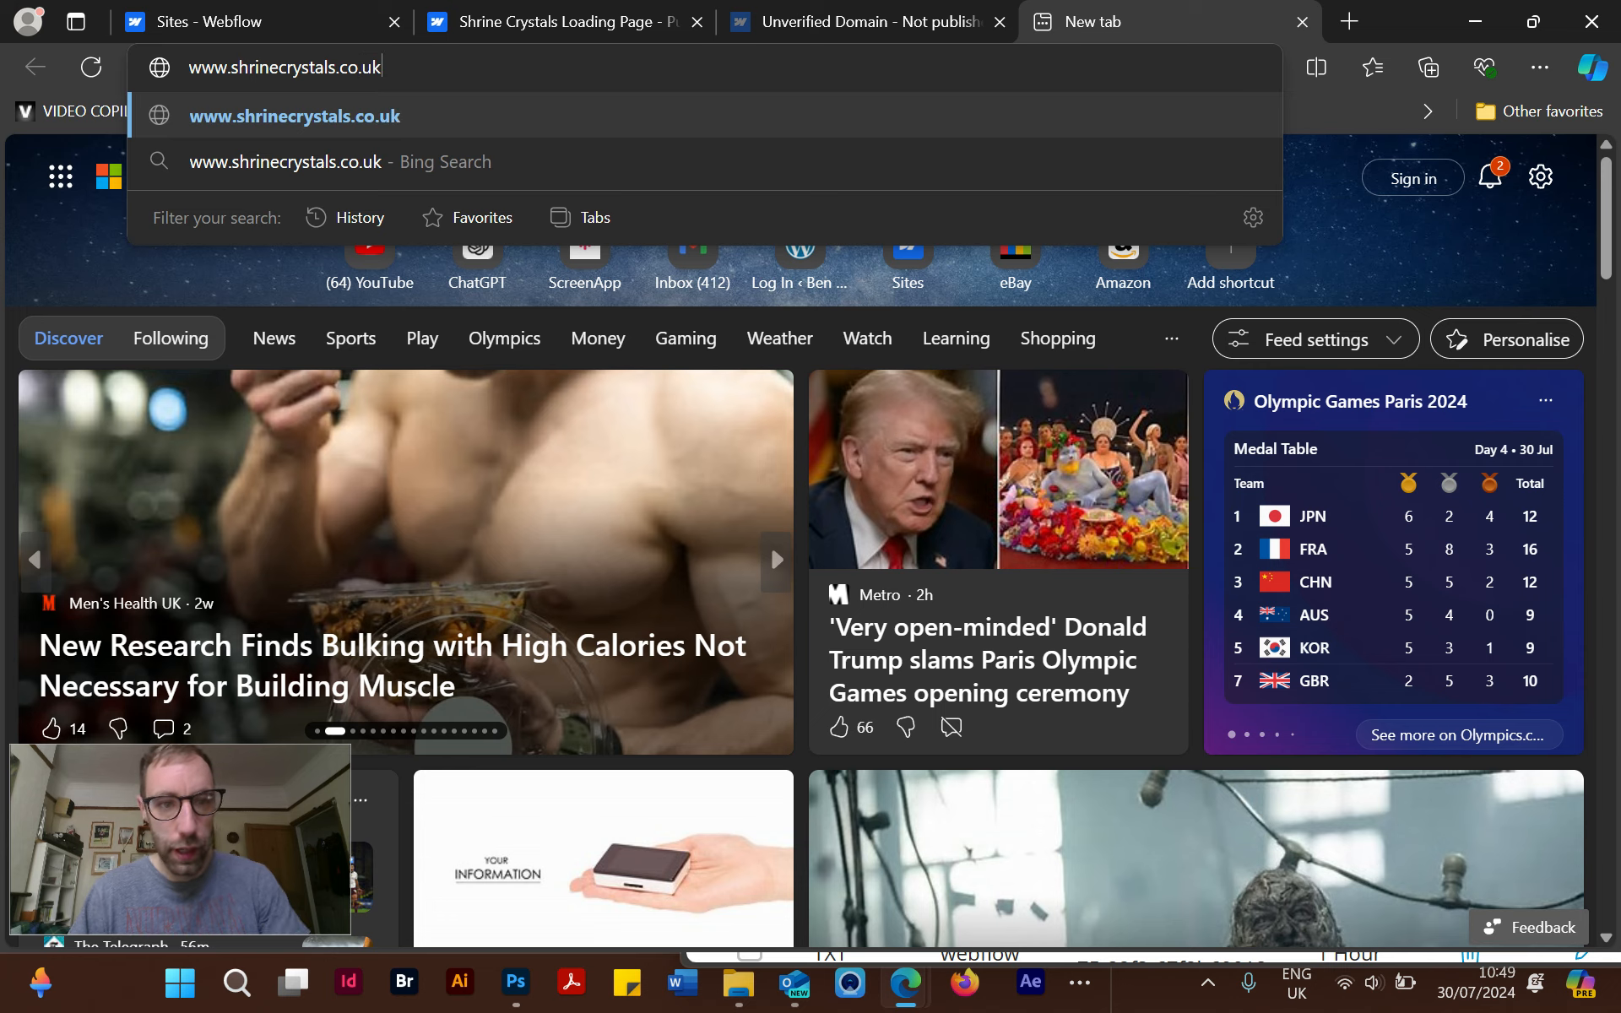
pyautogui.press('Return')
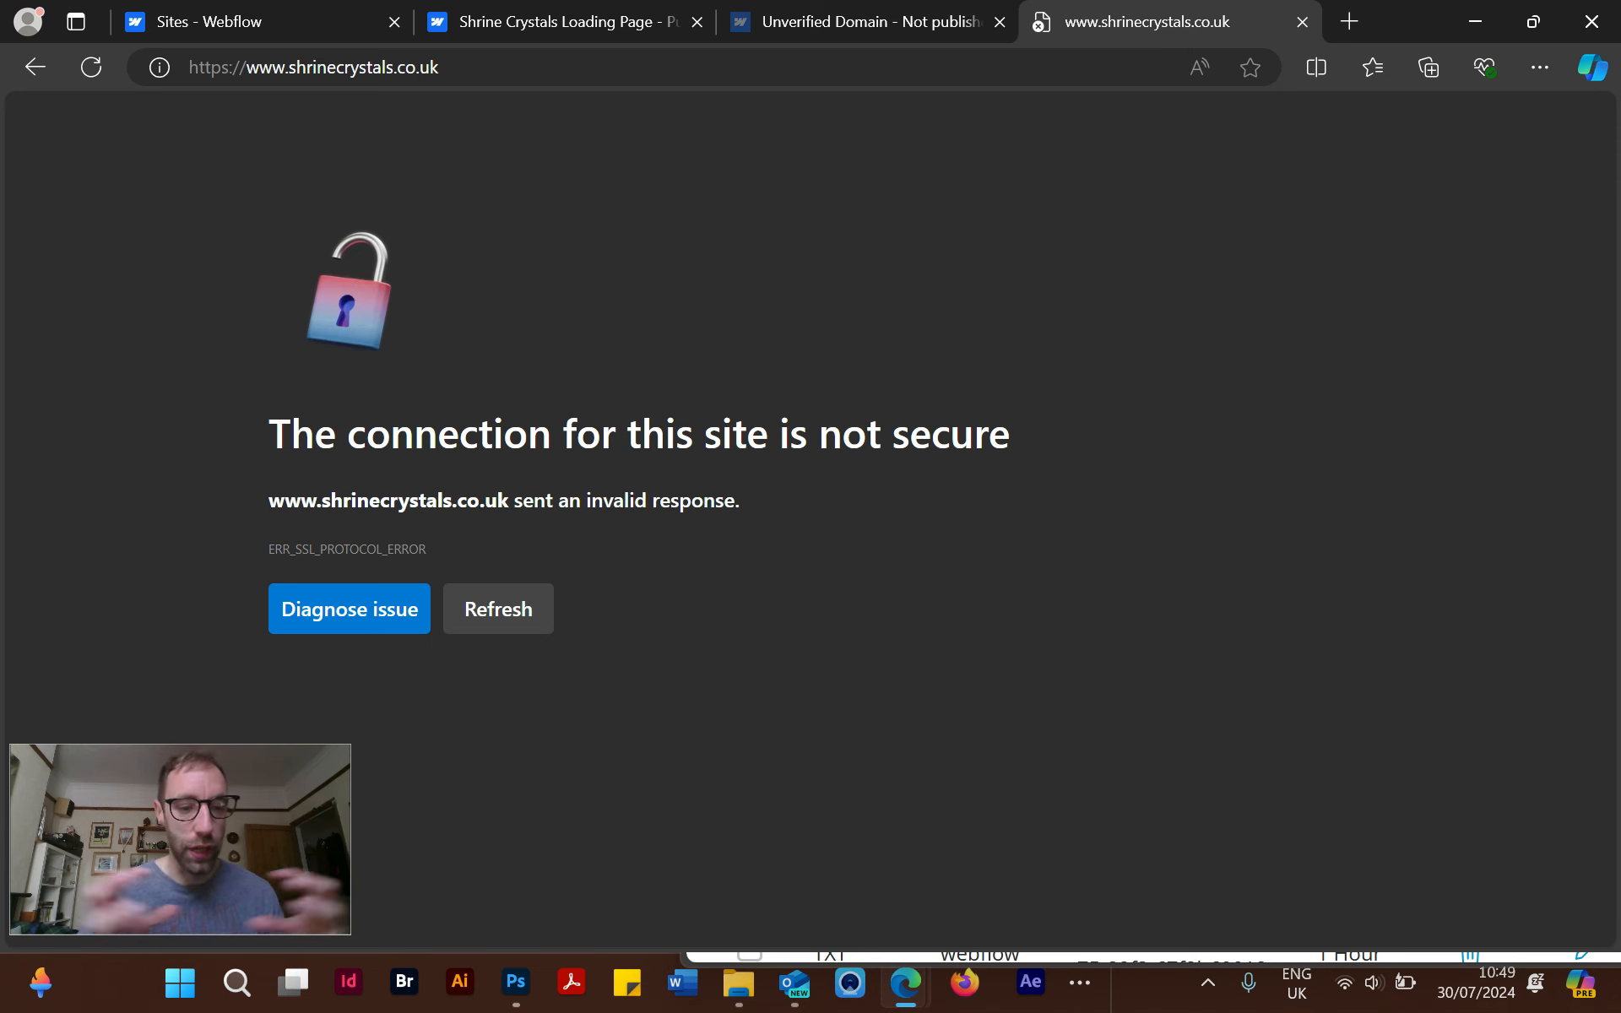
# Look over the publishing settings, the sites dashboard and the forum thread on unverified domains, and return to the publishing settings.
pyautogui.click(557, 21)
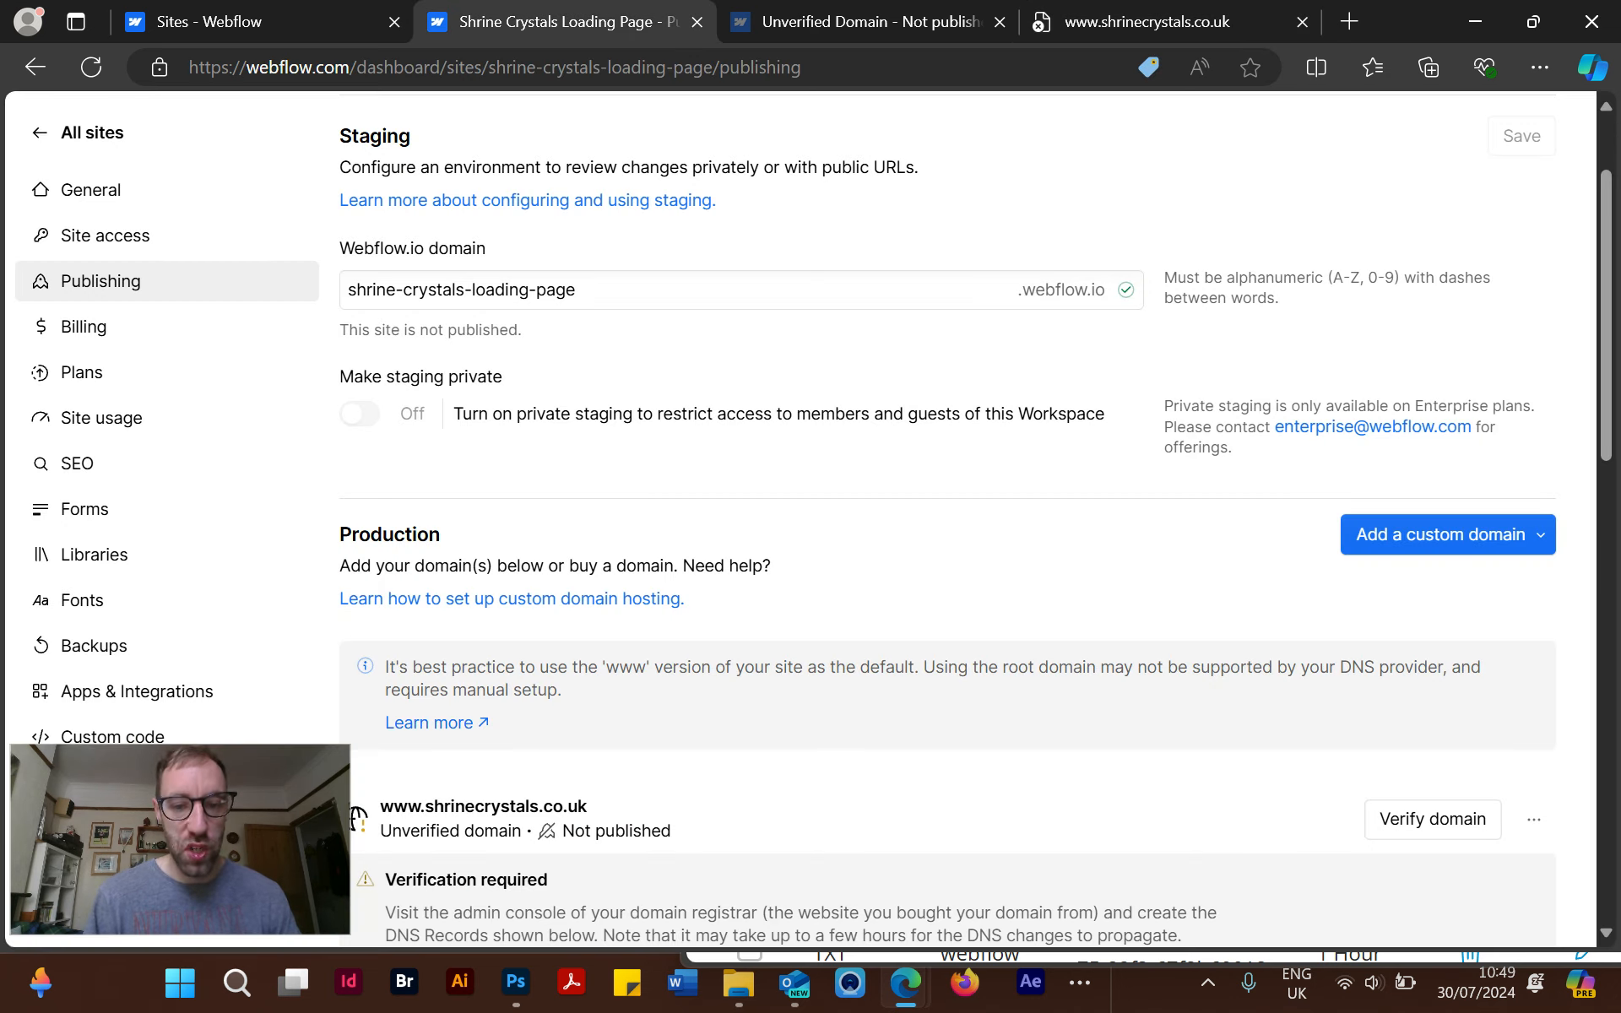
pyautogui.scroll(-5, 971, 524)
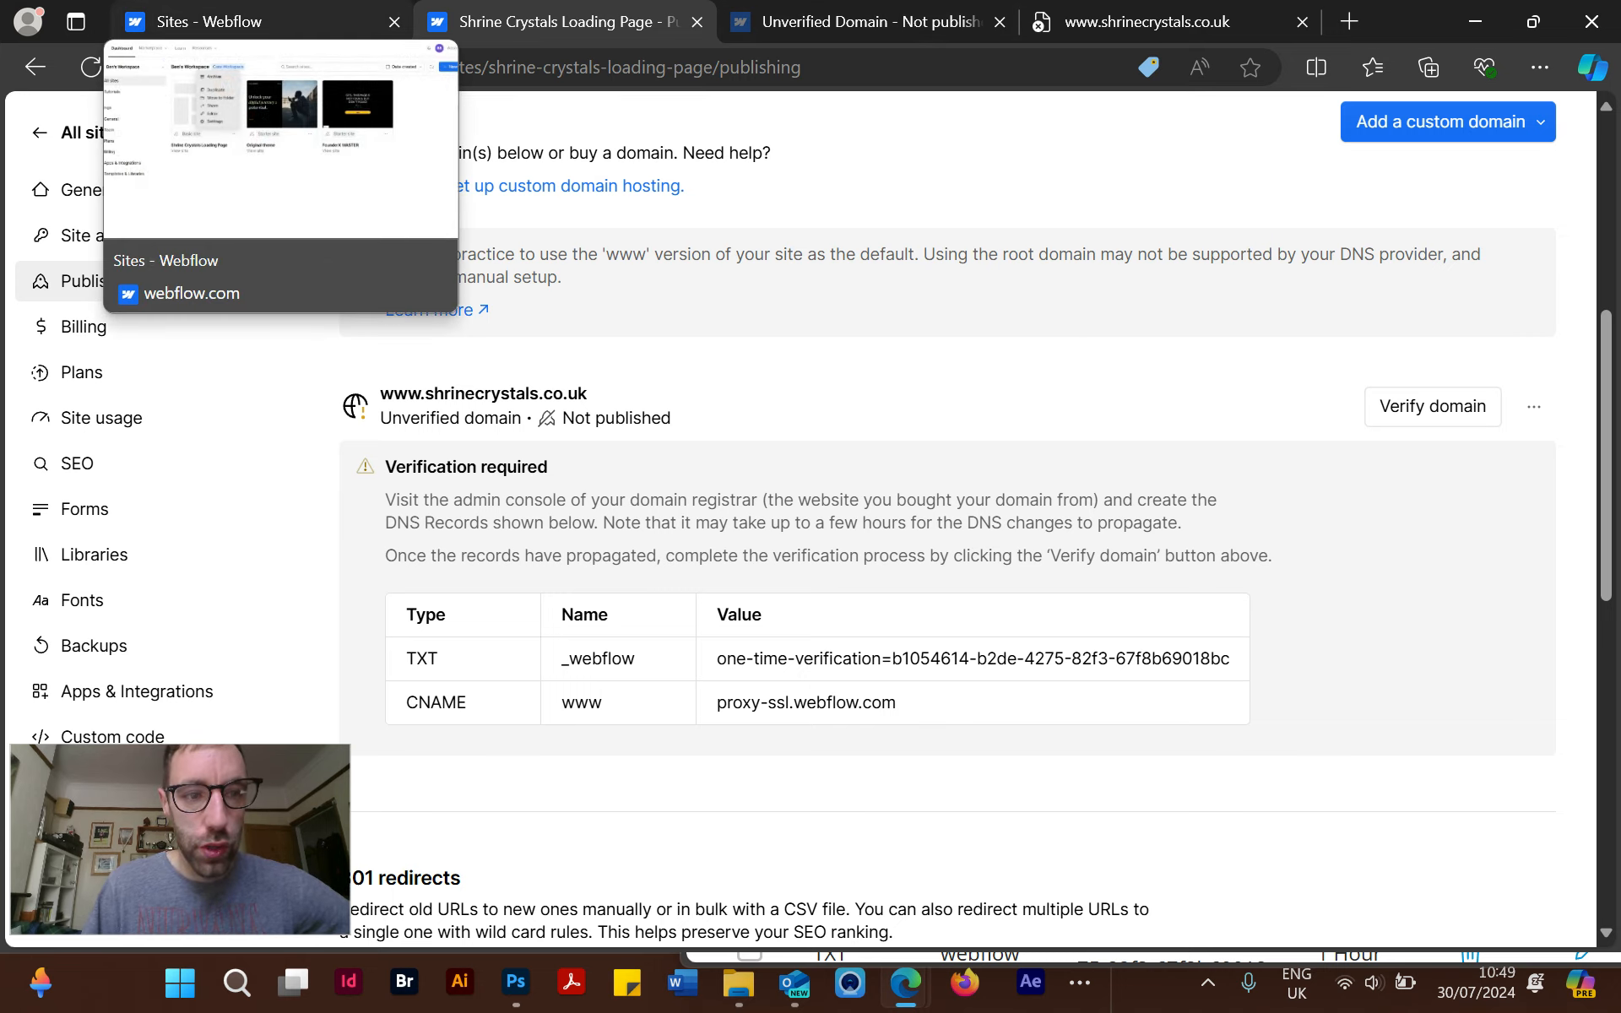
pyautogui.click(211, 21)
pyautogui.click(870, 21)
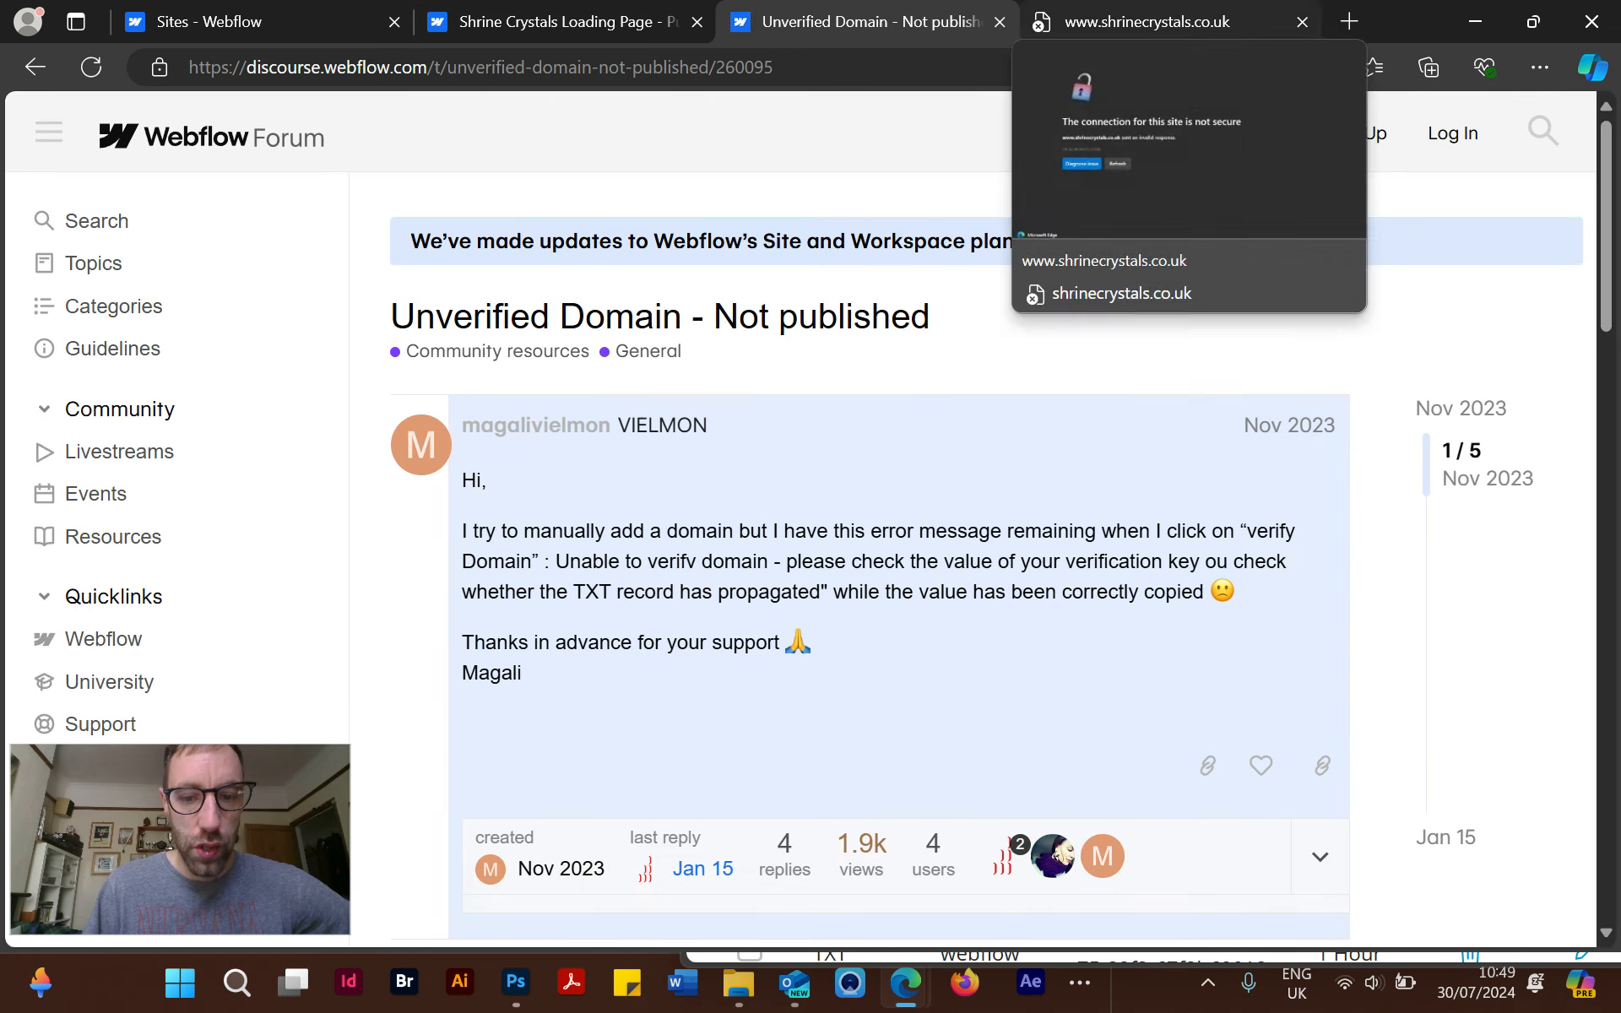
pyautogui.click(566, 21)
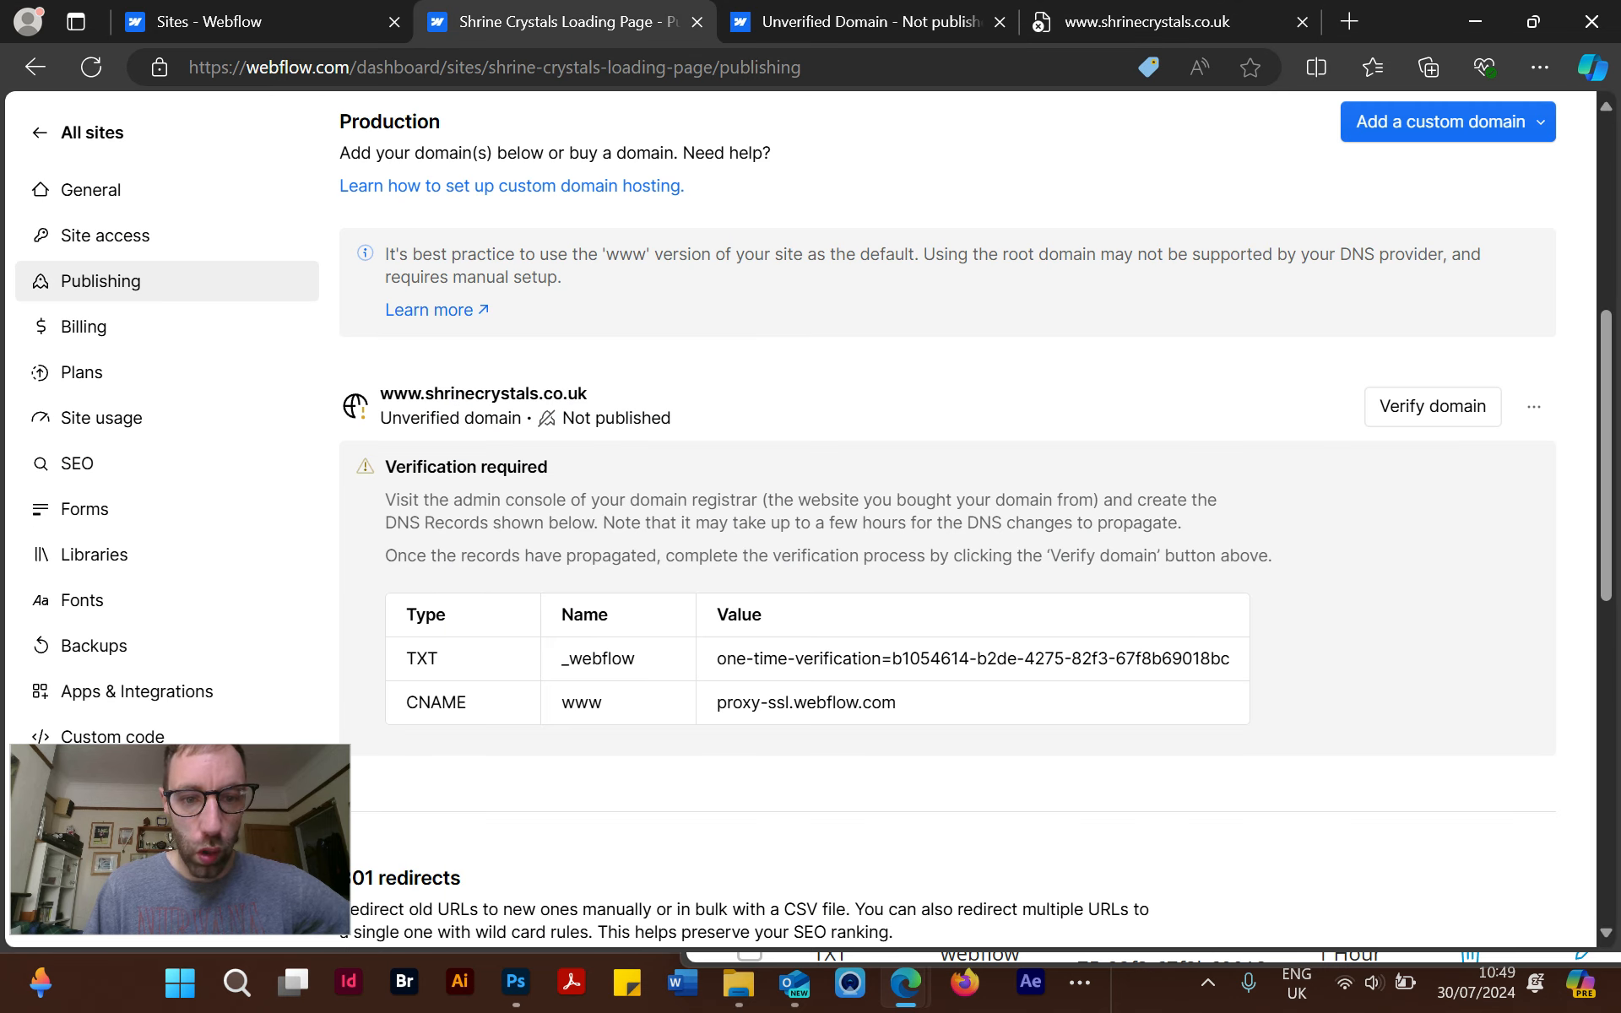
# Try to quick connect the domain shrinecrystals.co.uk through Entri as far as the 123 Reg login, and cancel the connection.
pyautogui.scroll(2, 1448, 267)
pyautogui.click(1448, 267)
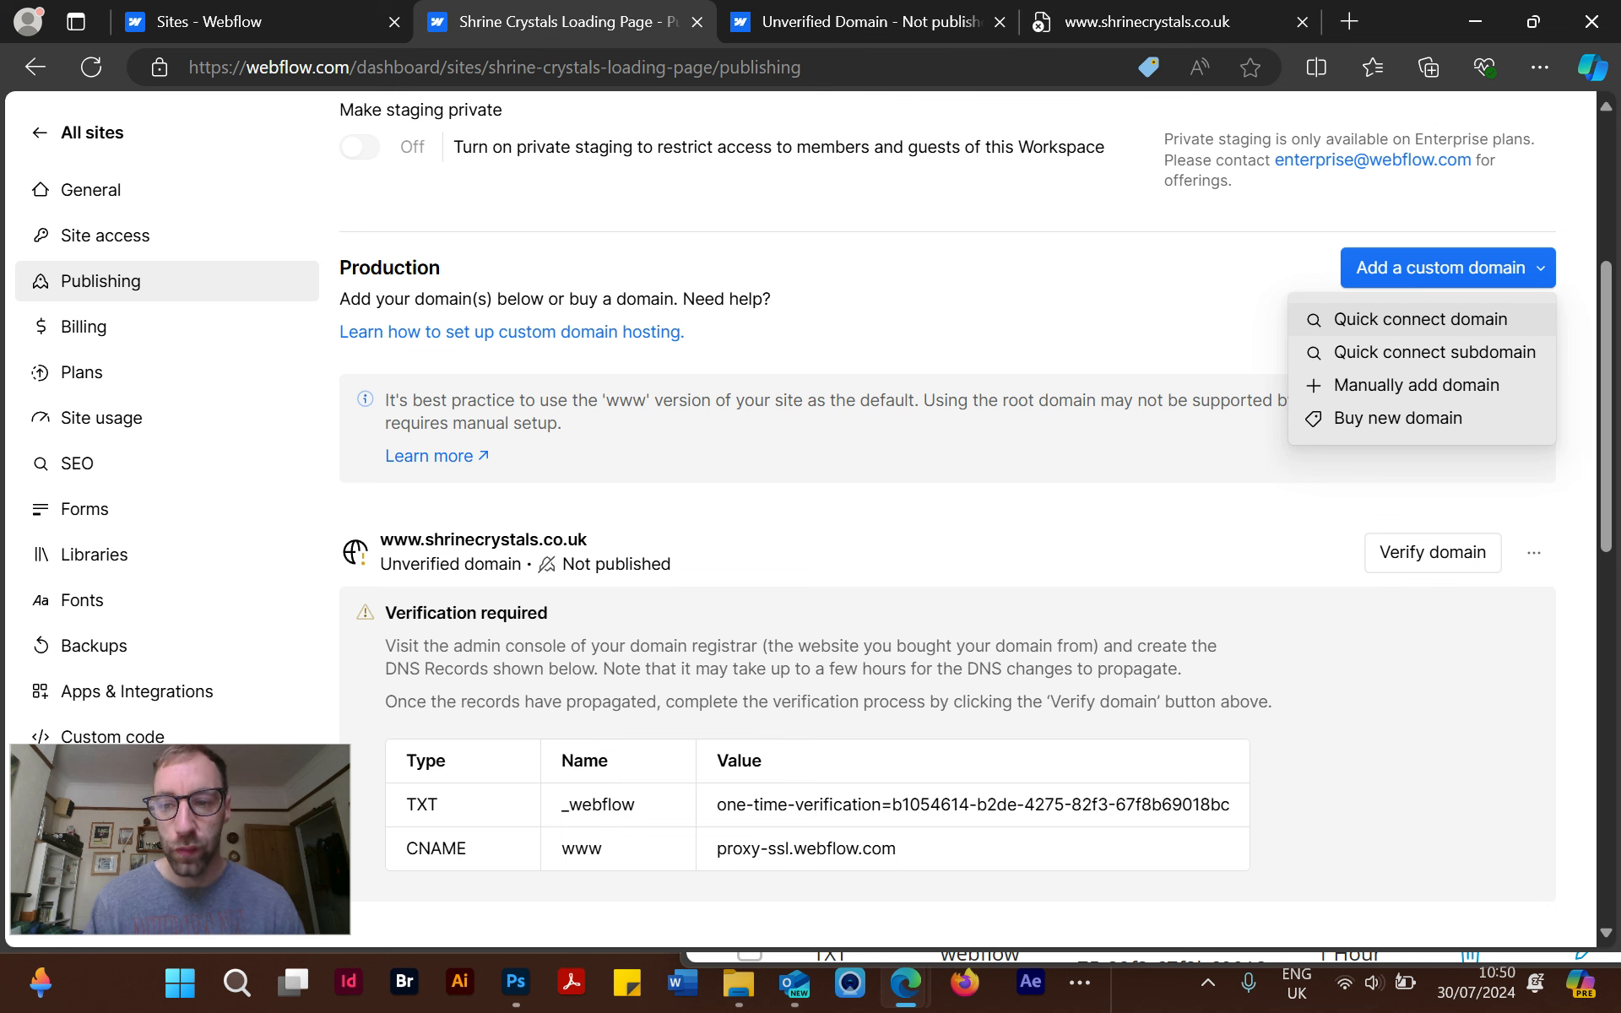
pyautogui.click(1422, 320)
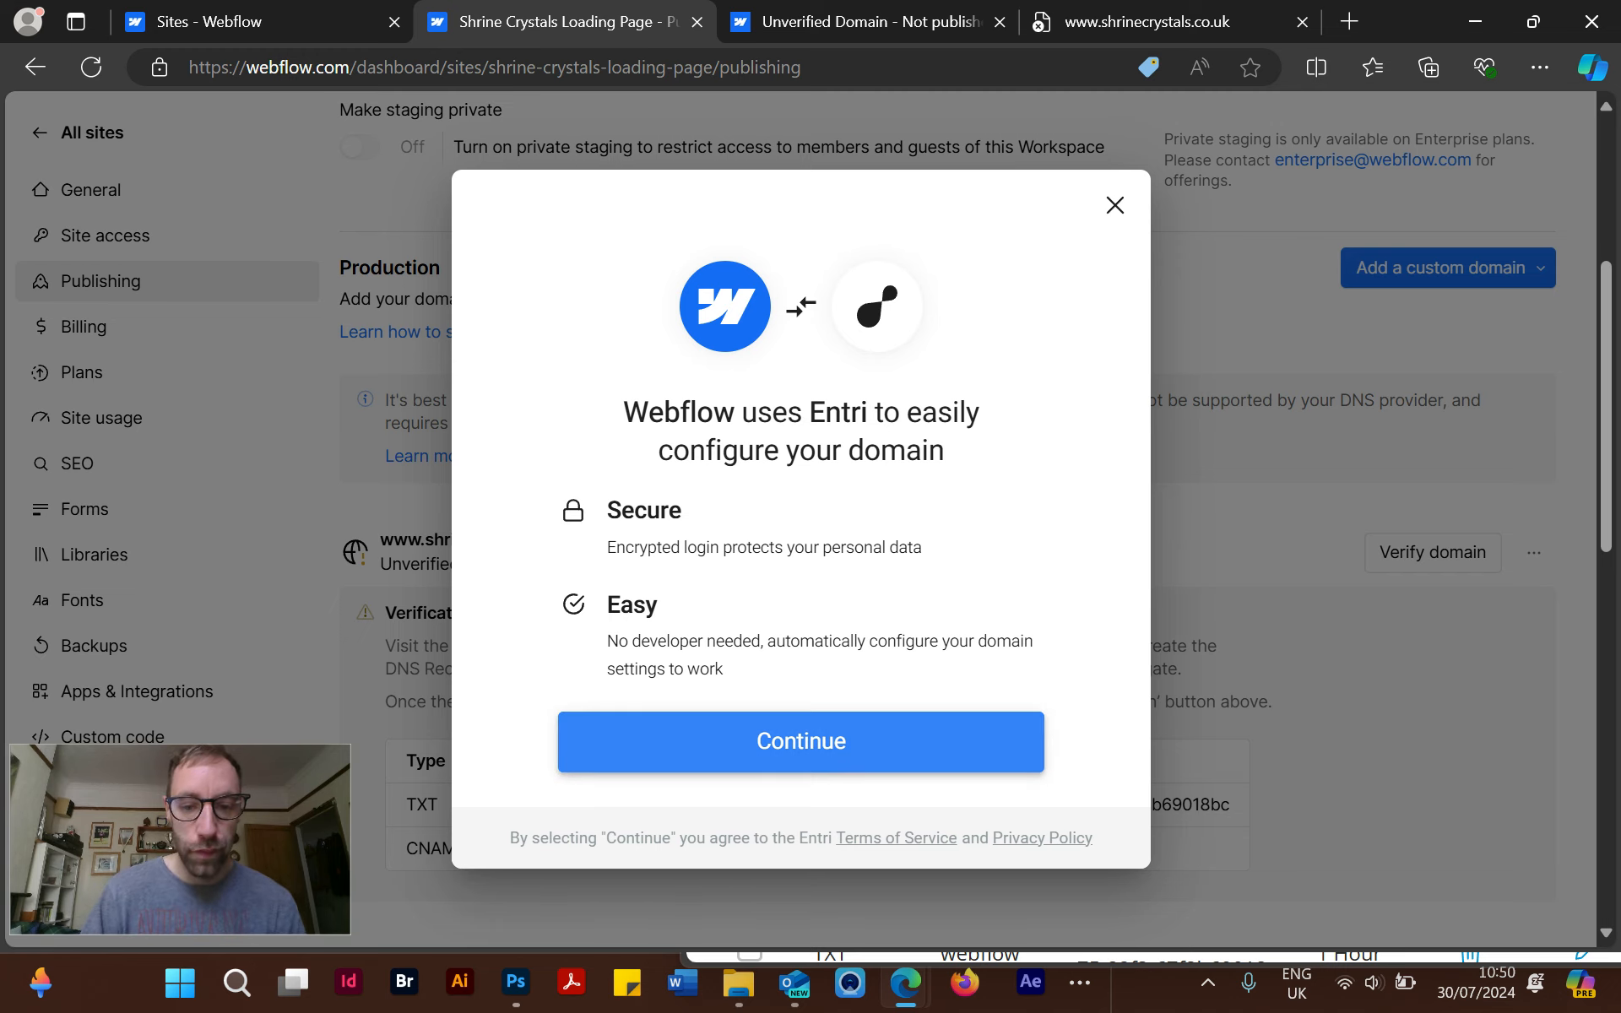
pyautogui.click(800, 741)
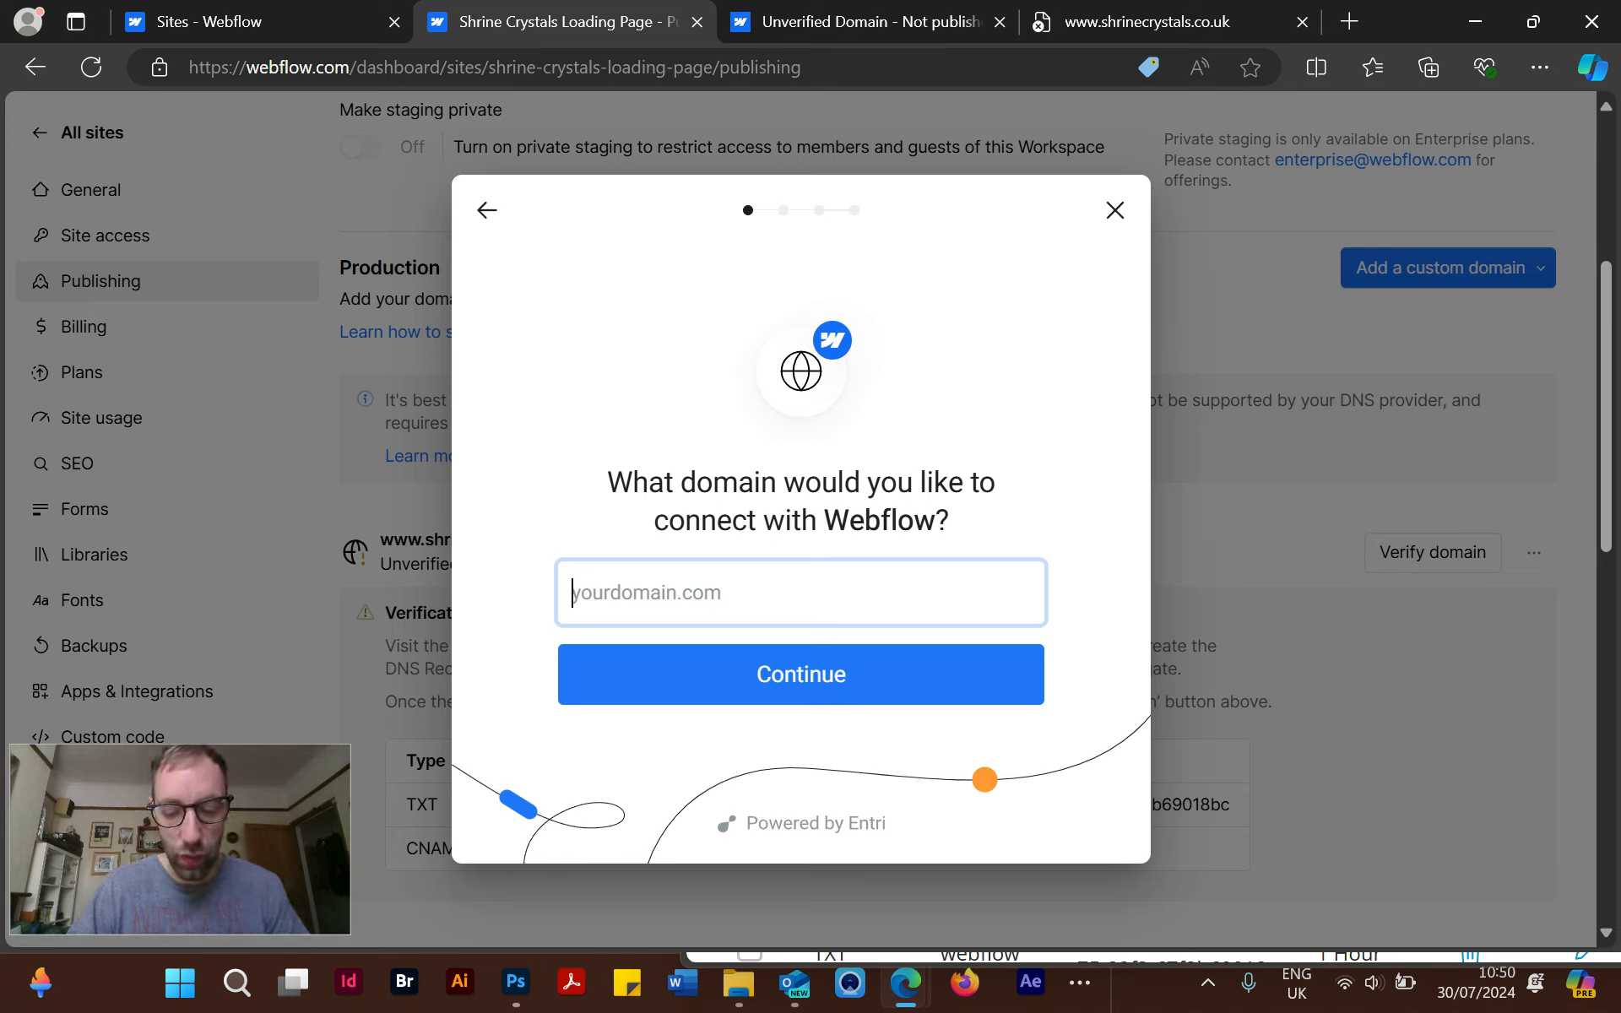
pyautogui.write('www.shrine')
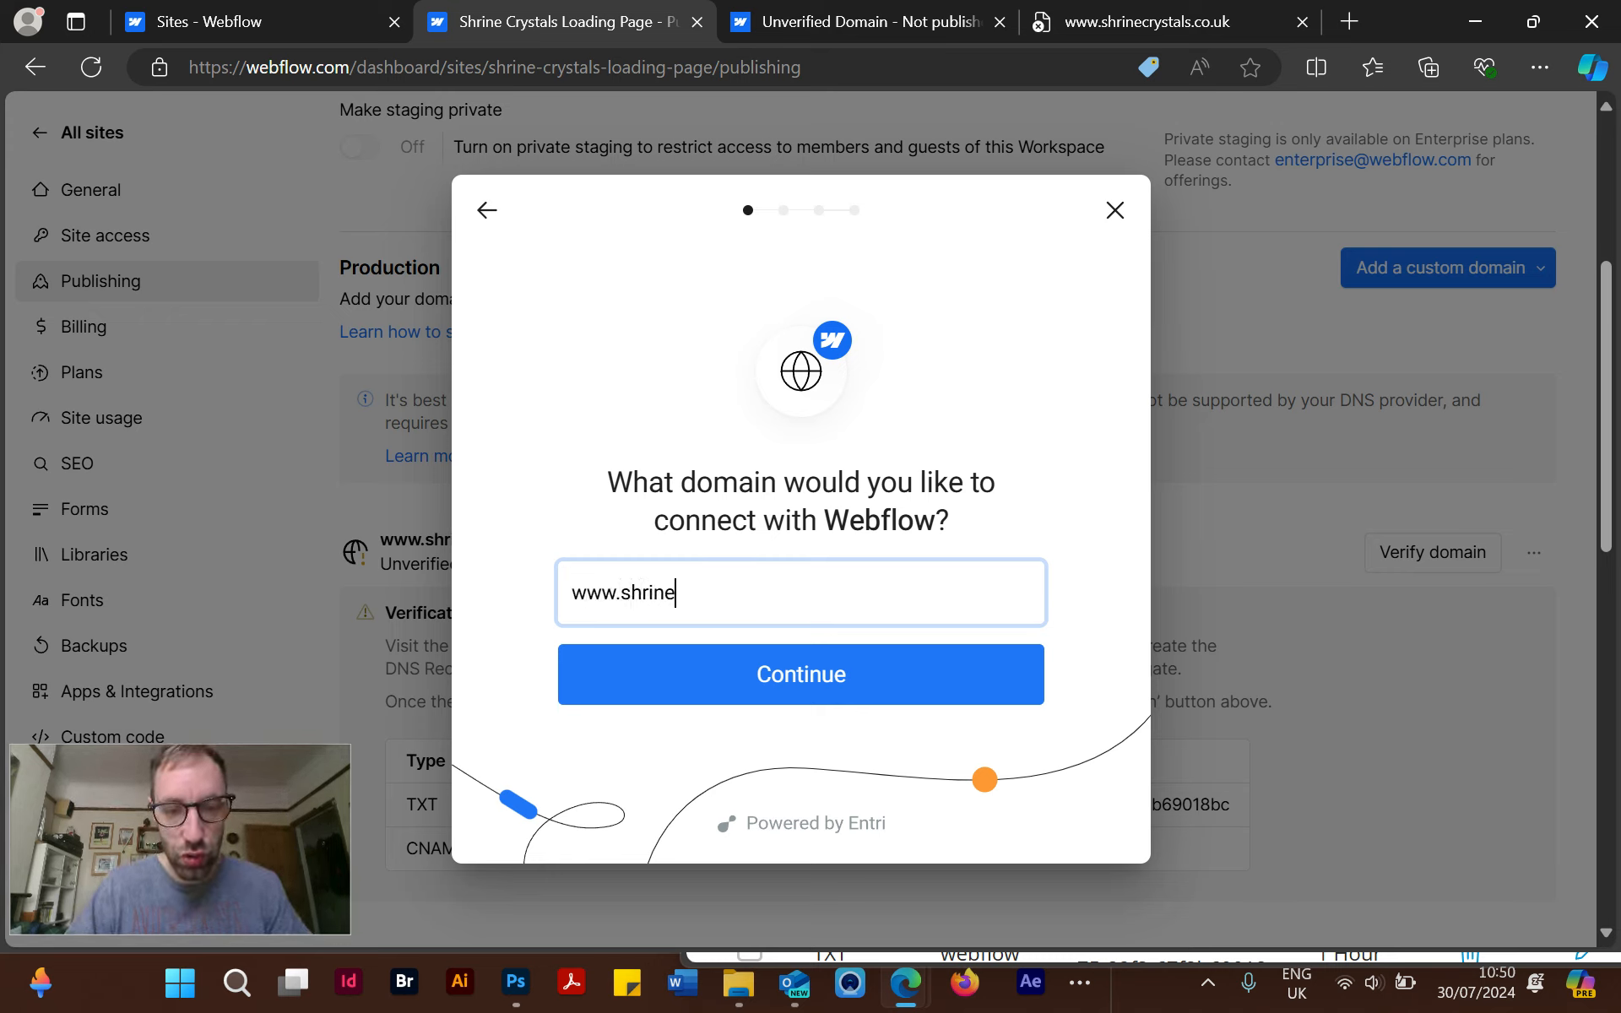
pyautogui.write('crystals.co')
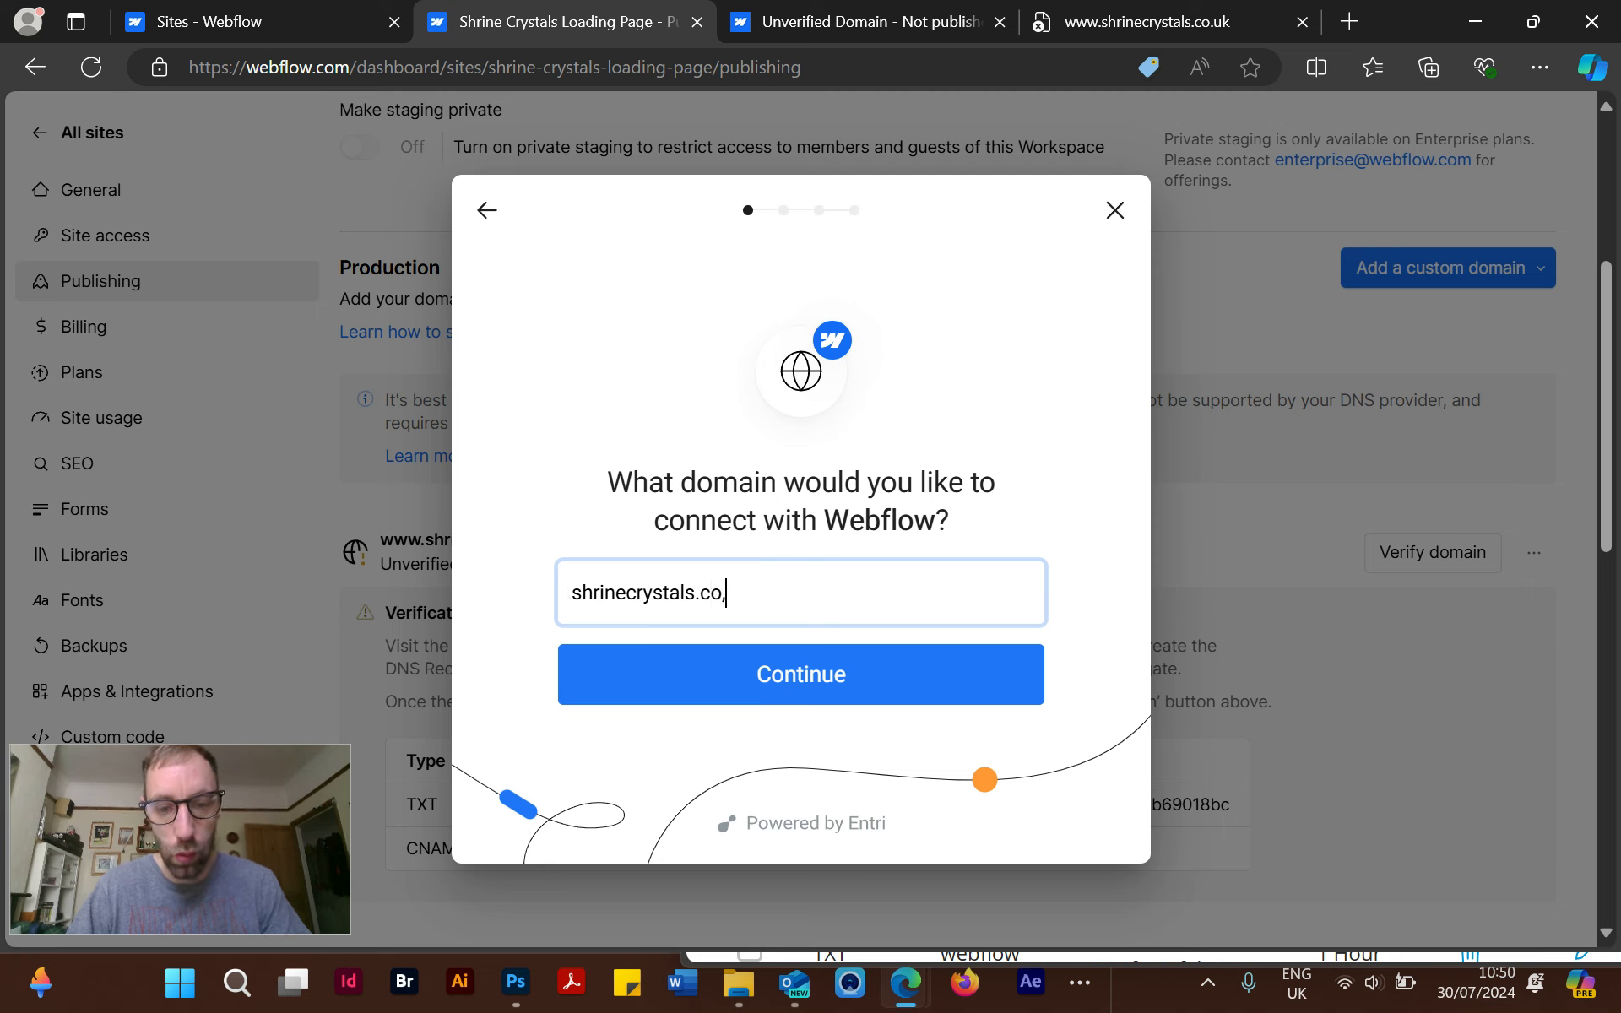
pyautogui.write('.uk')
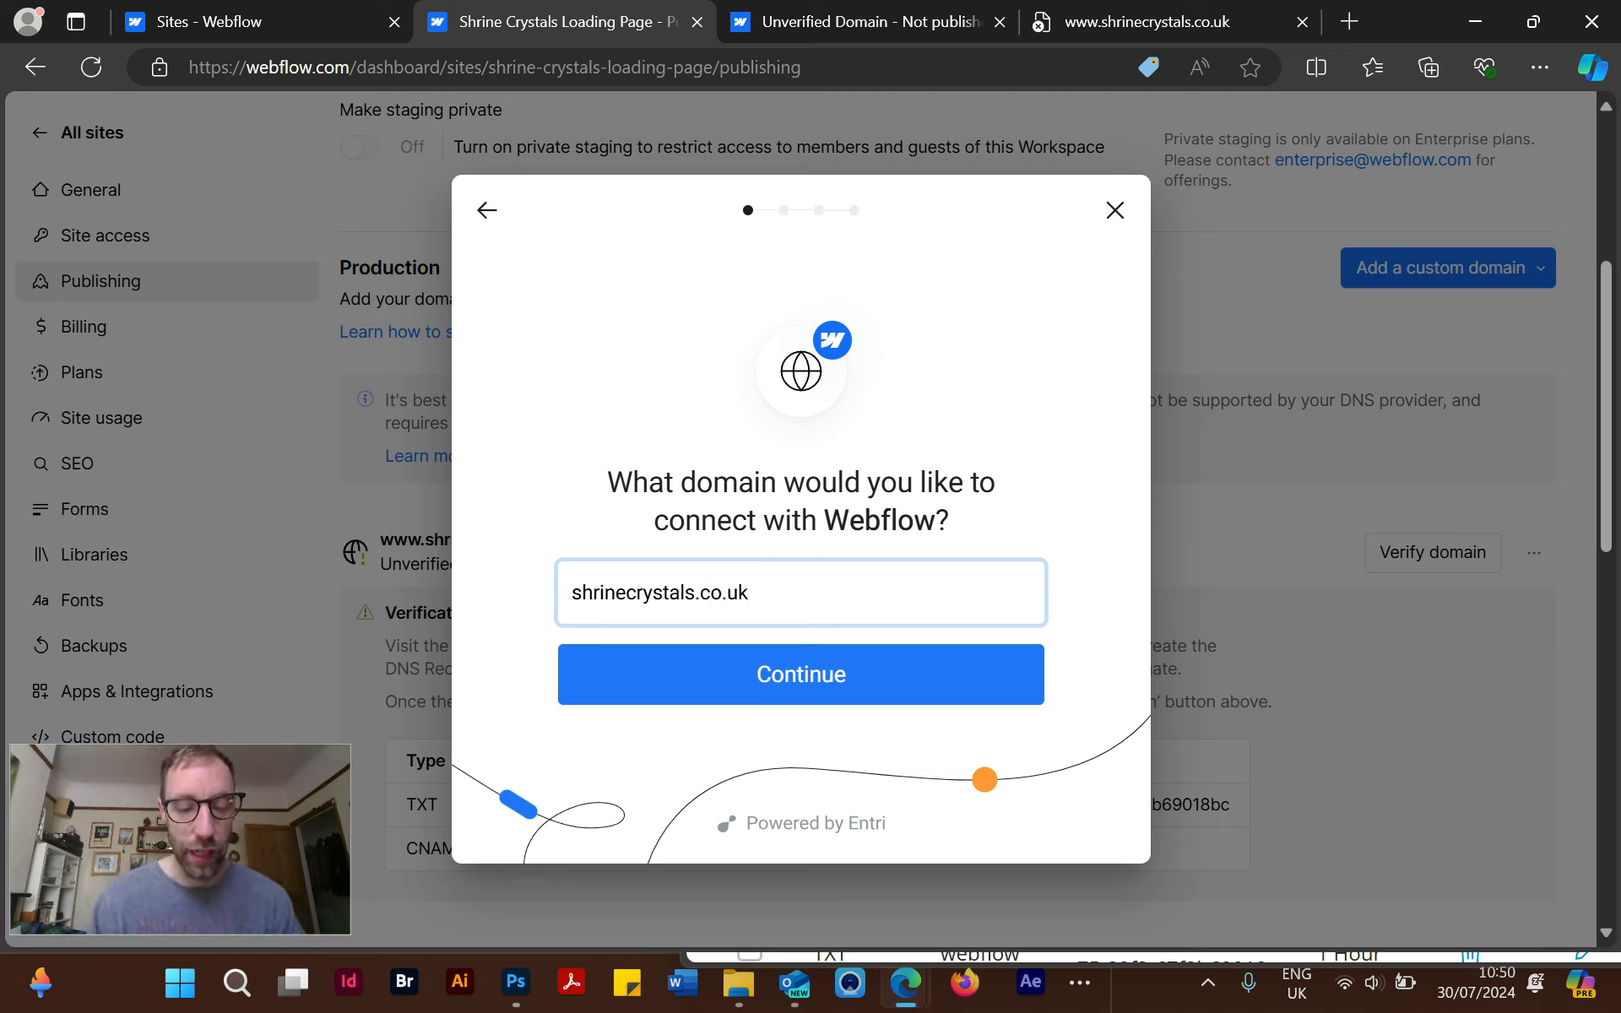
pyautogui.press('Return')
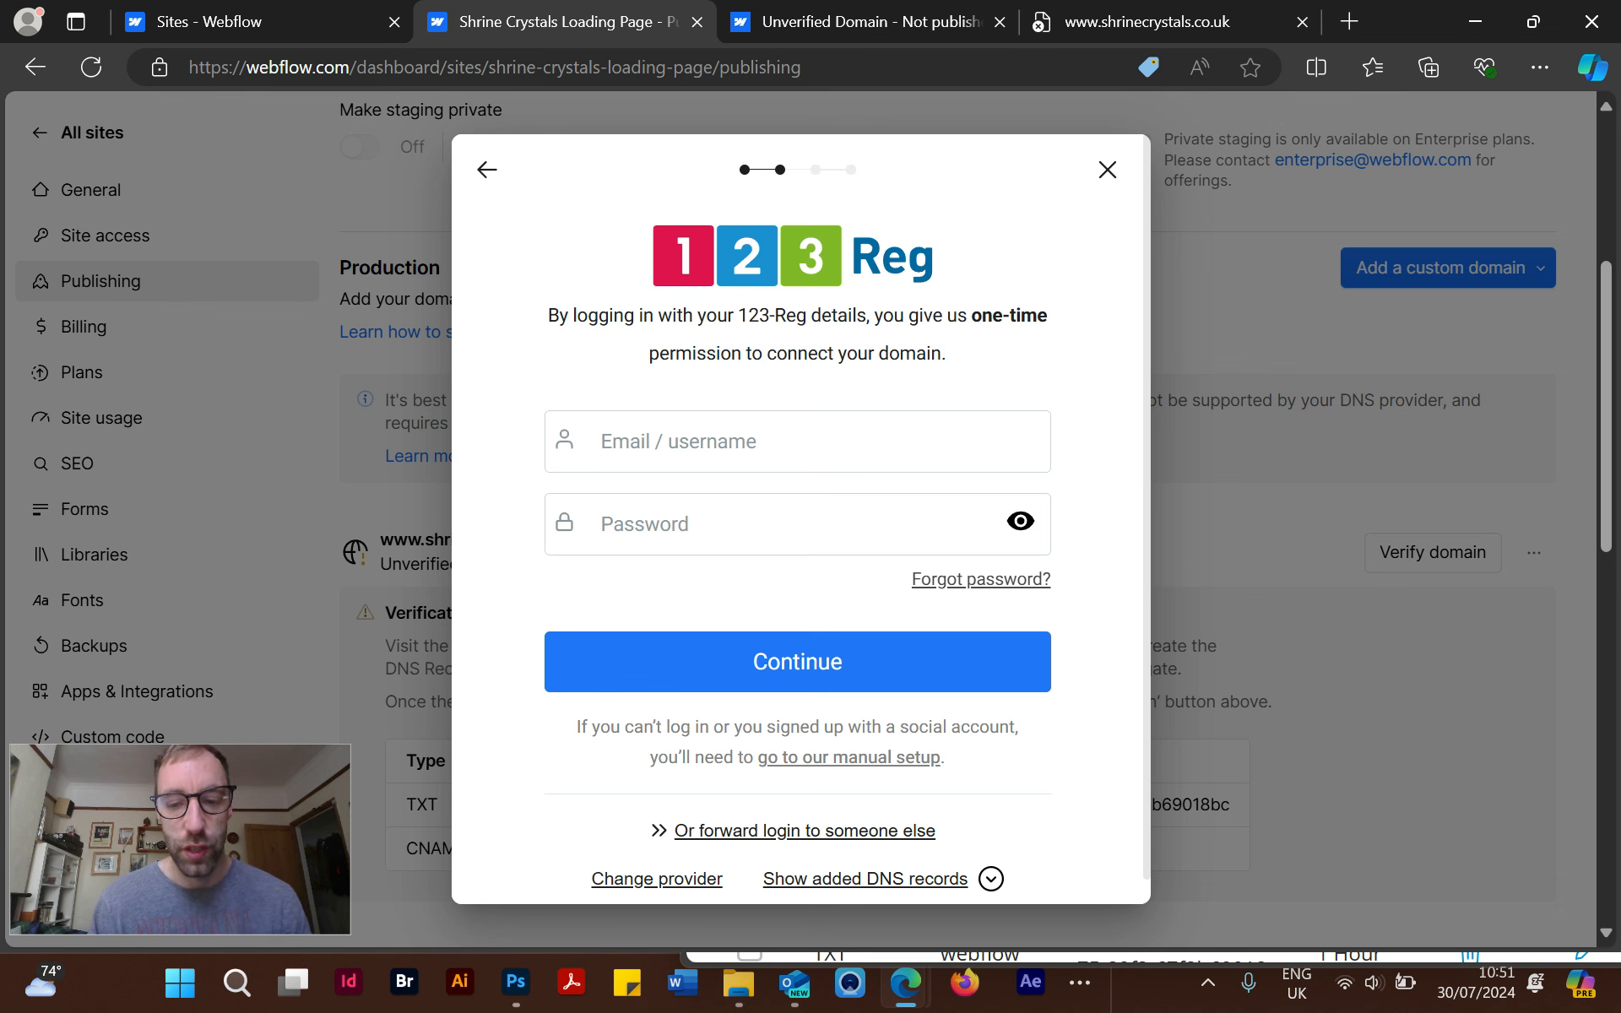
pyautogui.press('Escape')
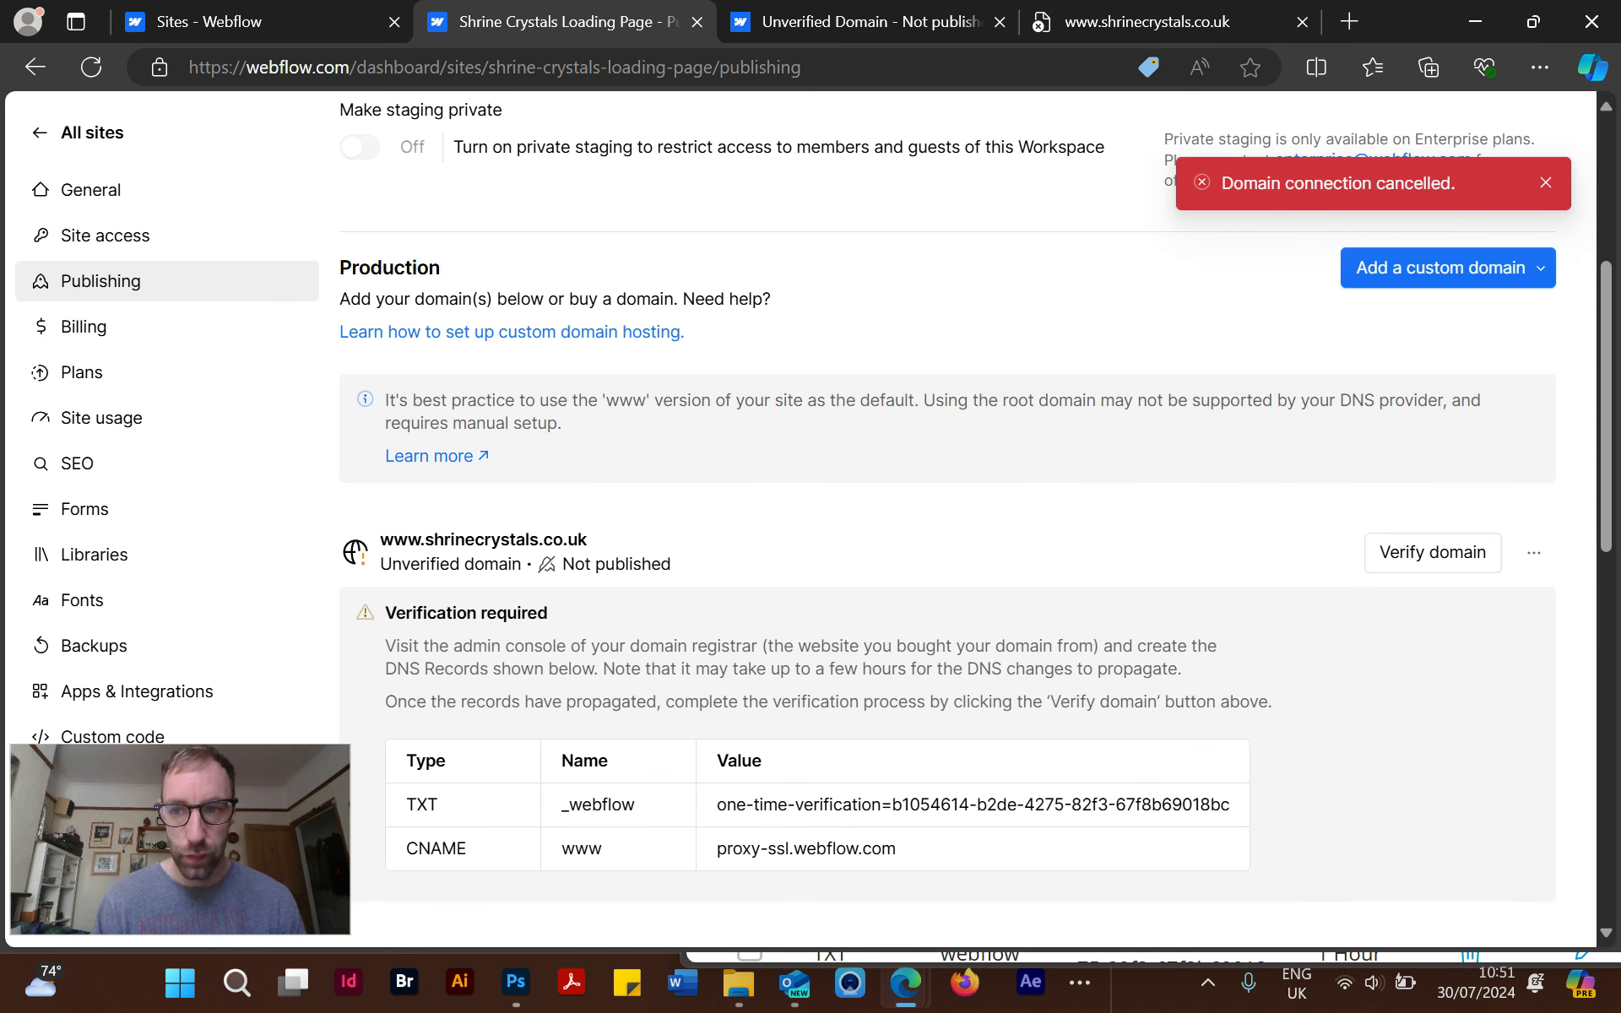
# Read the verification instructions on creating the DNS records at the domain registrar and waiting for them to propagate.
pyautogui.scroll(-2, 946, 507)
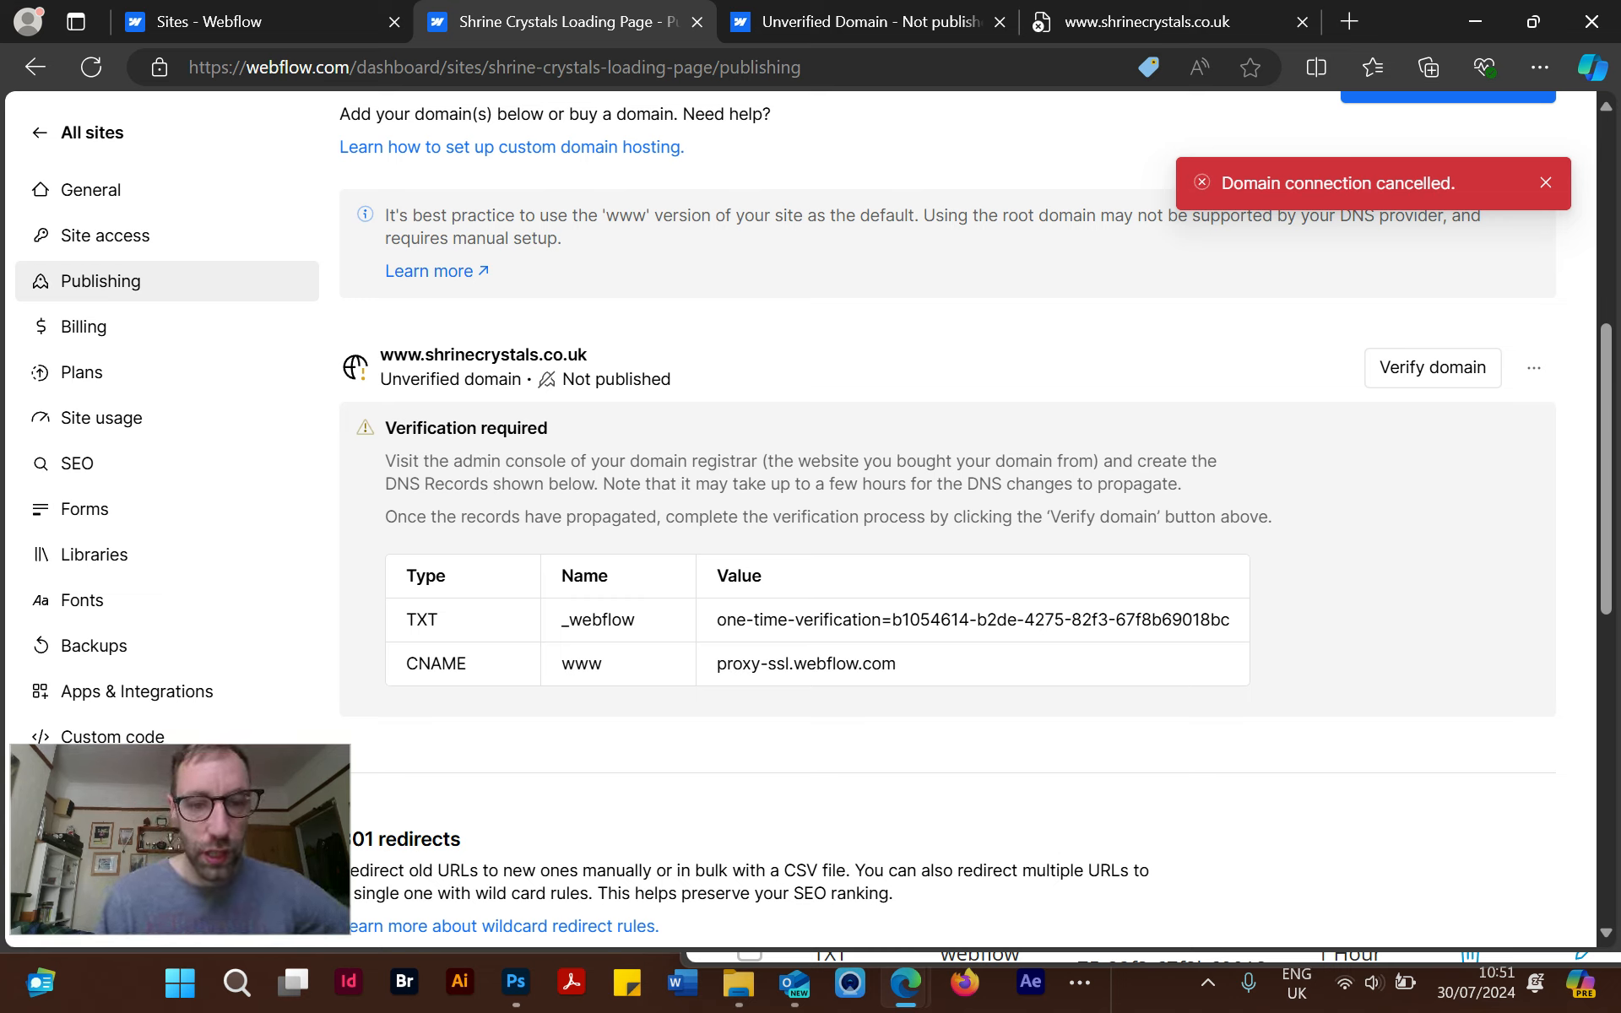
pyautogui.scroll(-1, 947, 507)
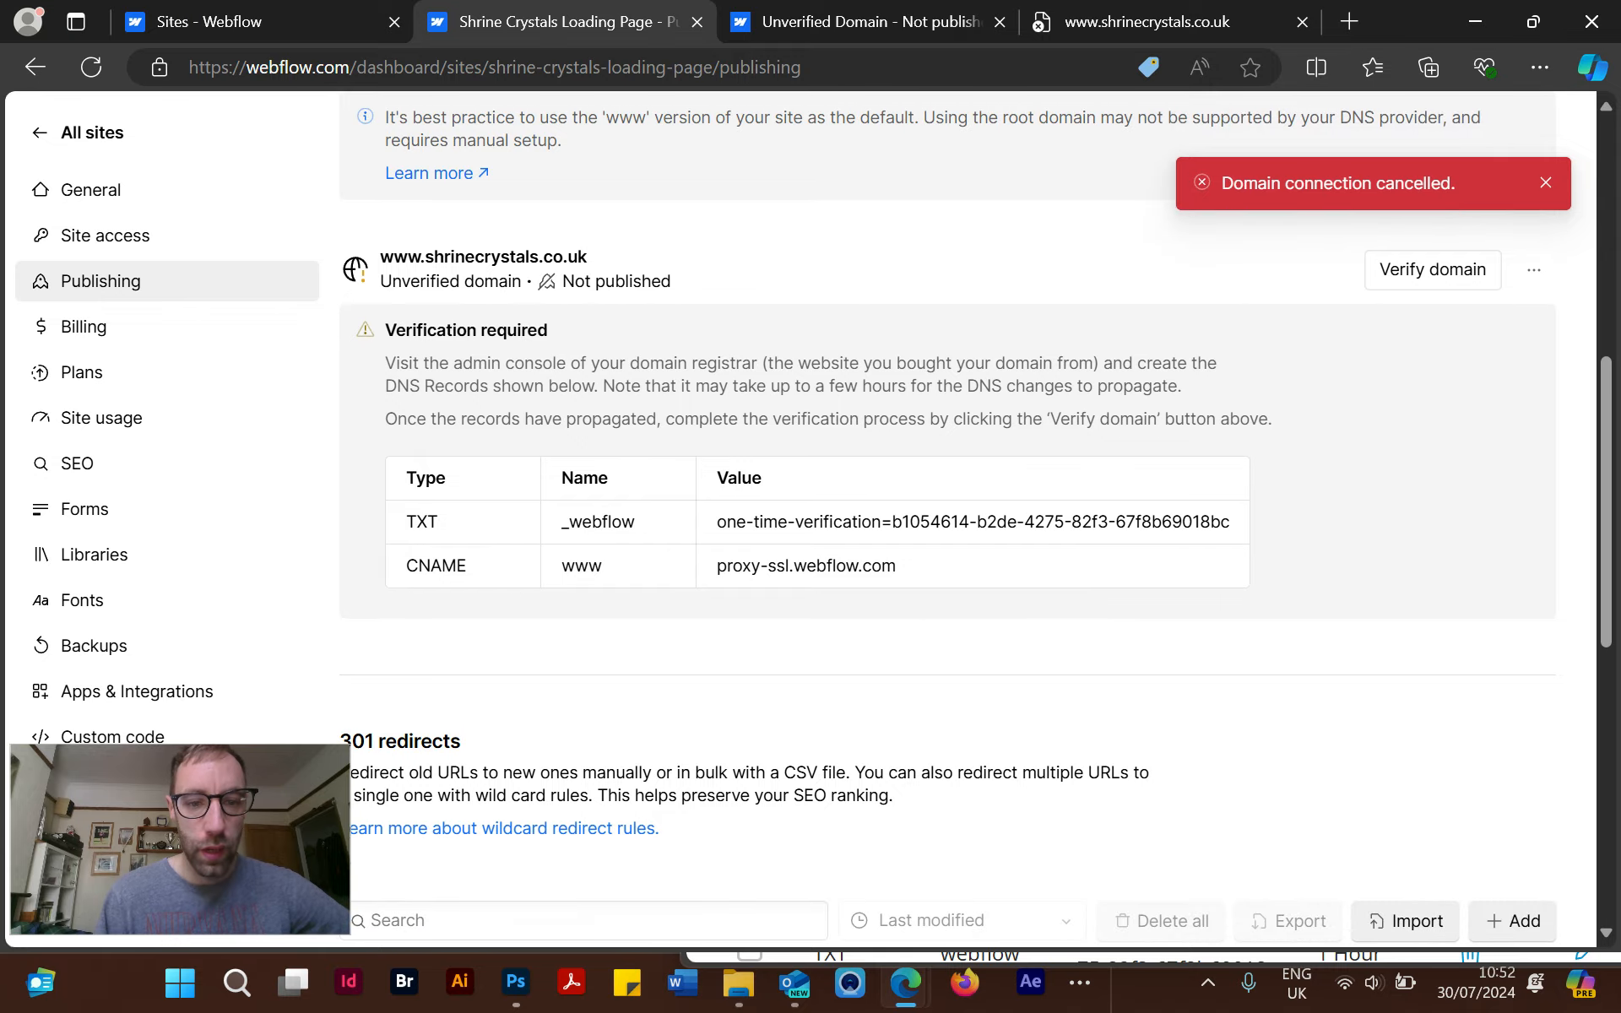
pyautogui.moveTo(386, 363); pyautogui.dragTo(1024, 386)
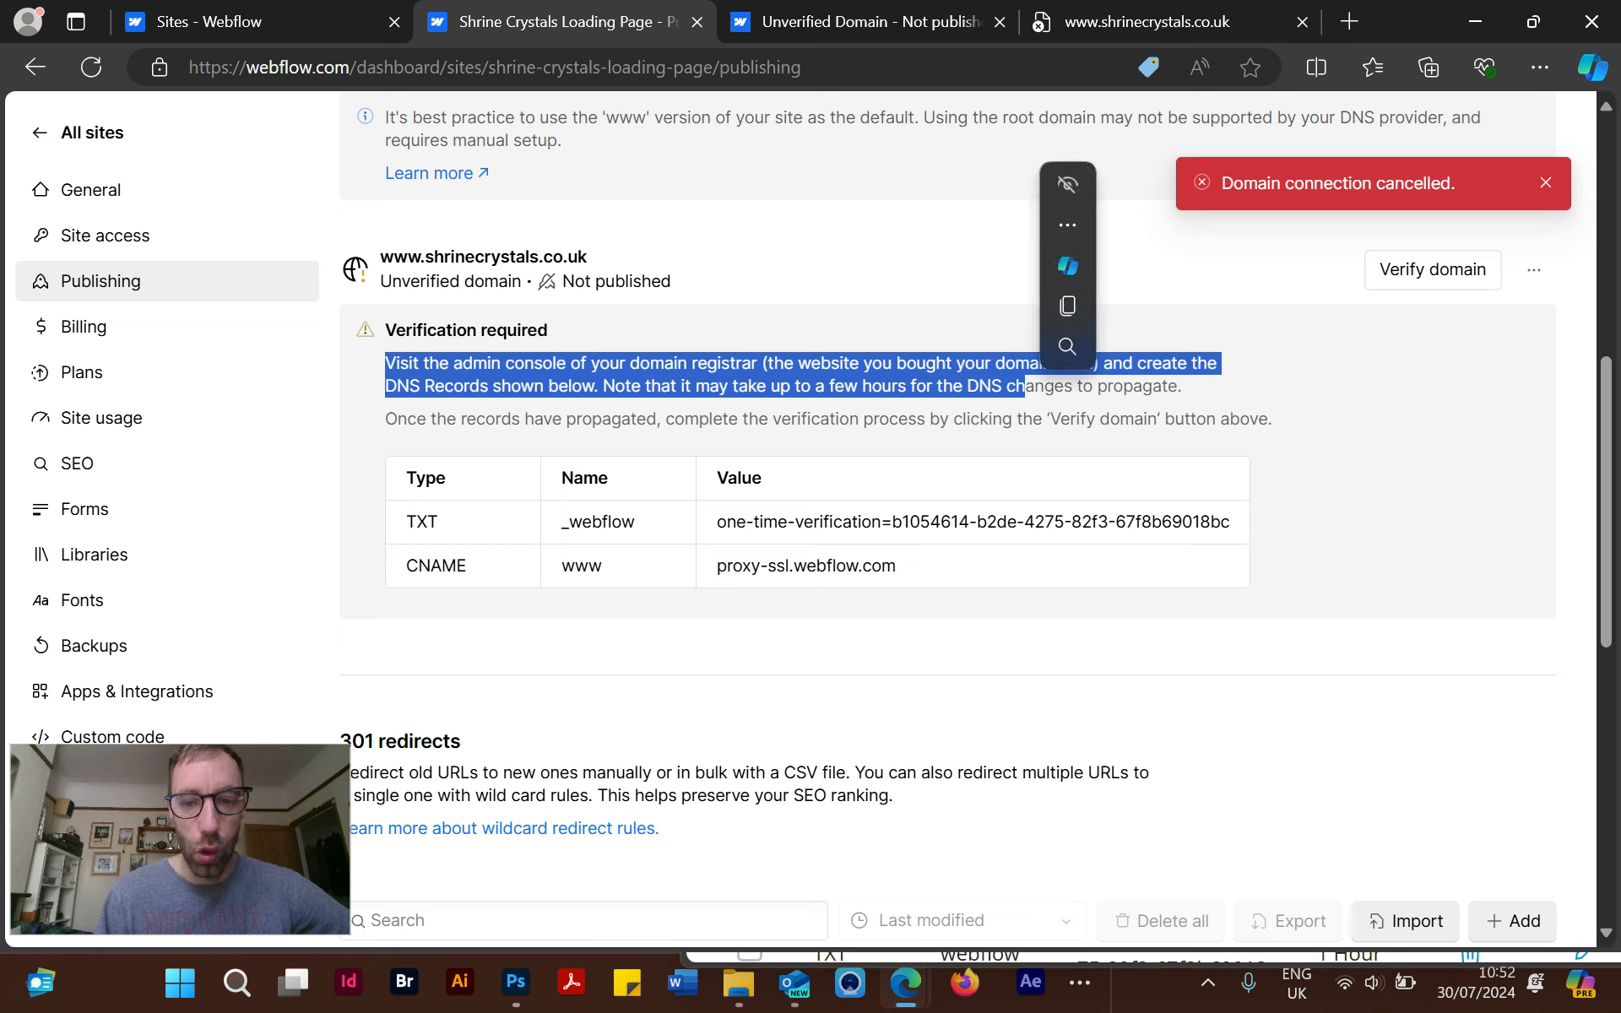
pyautogui.click(1024, 387)
pyautogui.moveTo(767, 363); pyautogui.dragTo(1104, 363)
pyautogui.click(1103, 364)
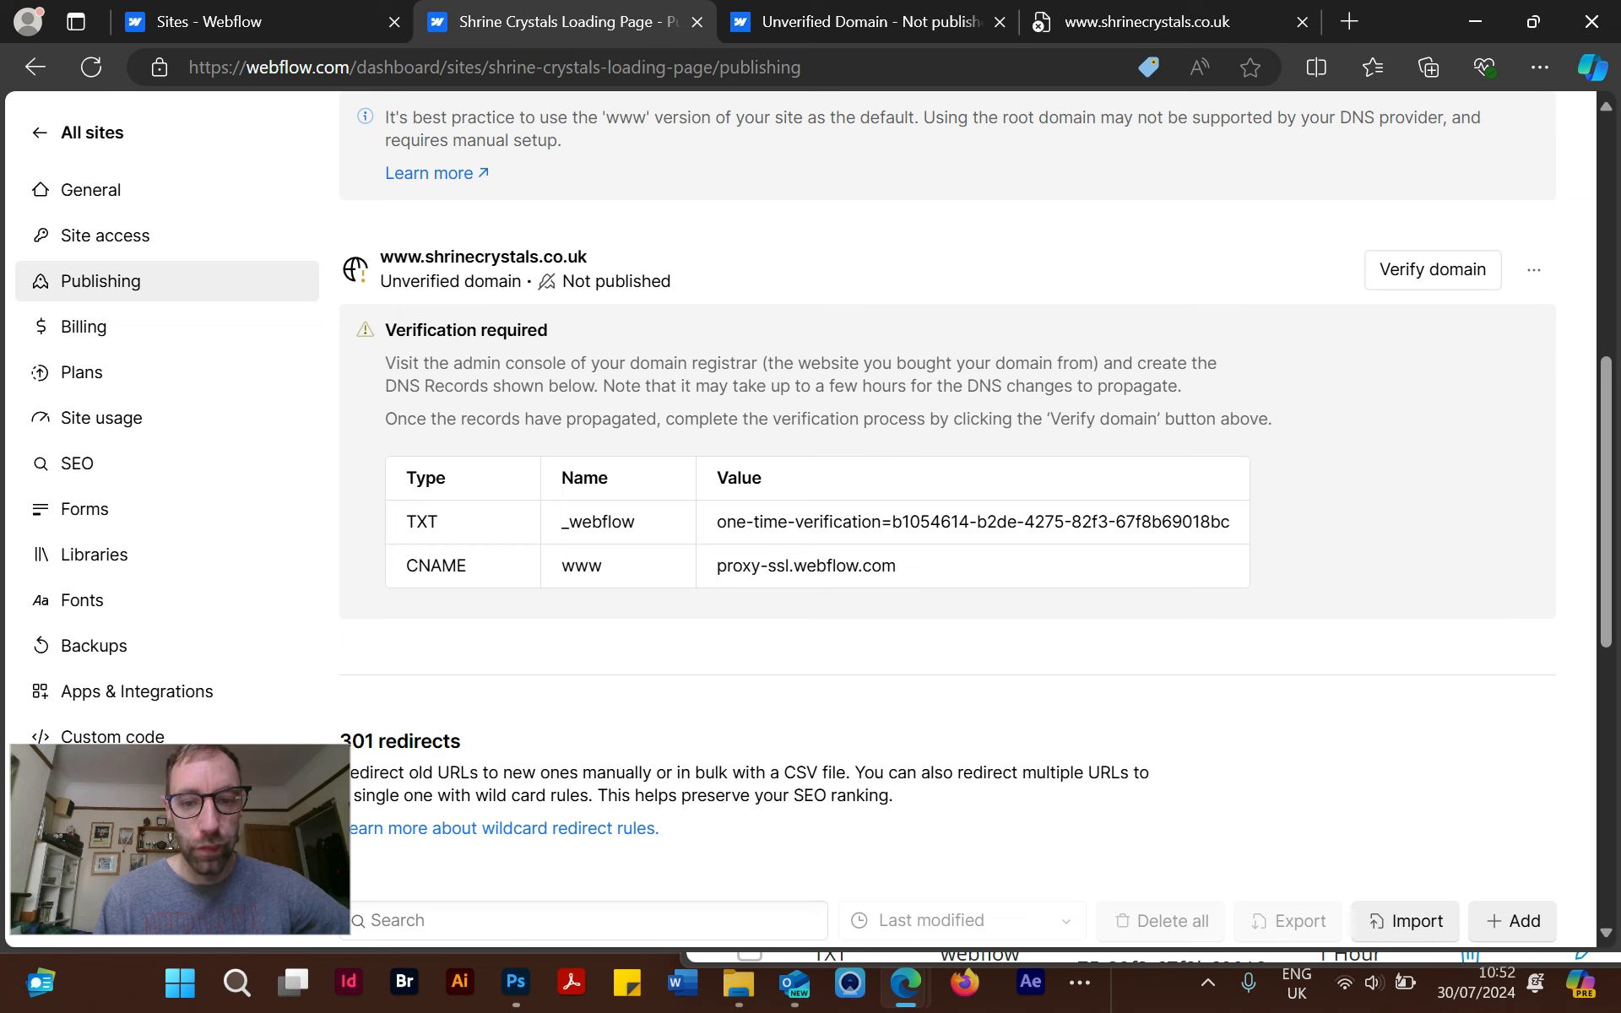
pyautogui.moveTo(694, 386); pyautogui.dragTo(646, 419)
pyautogui.click(648, 420)
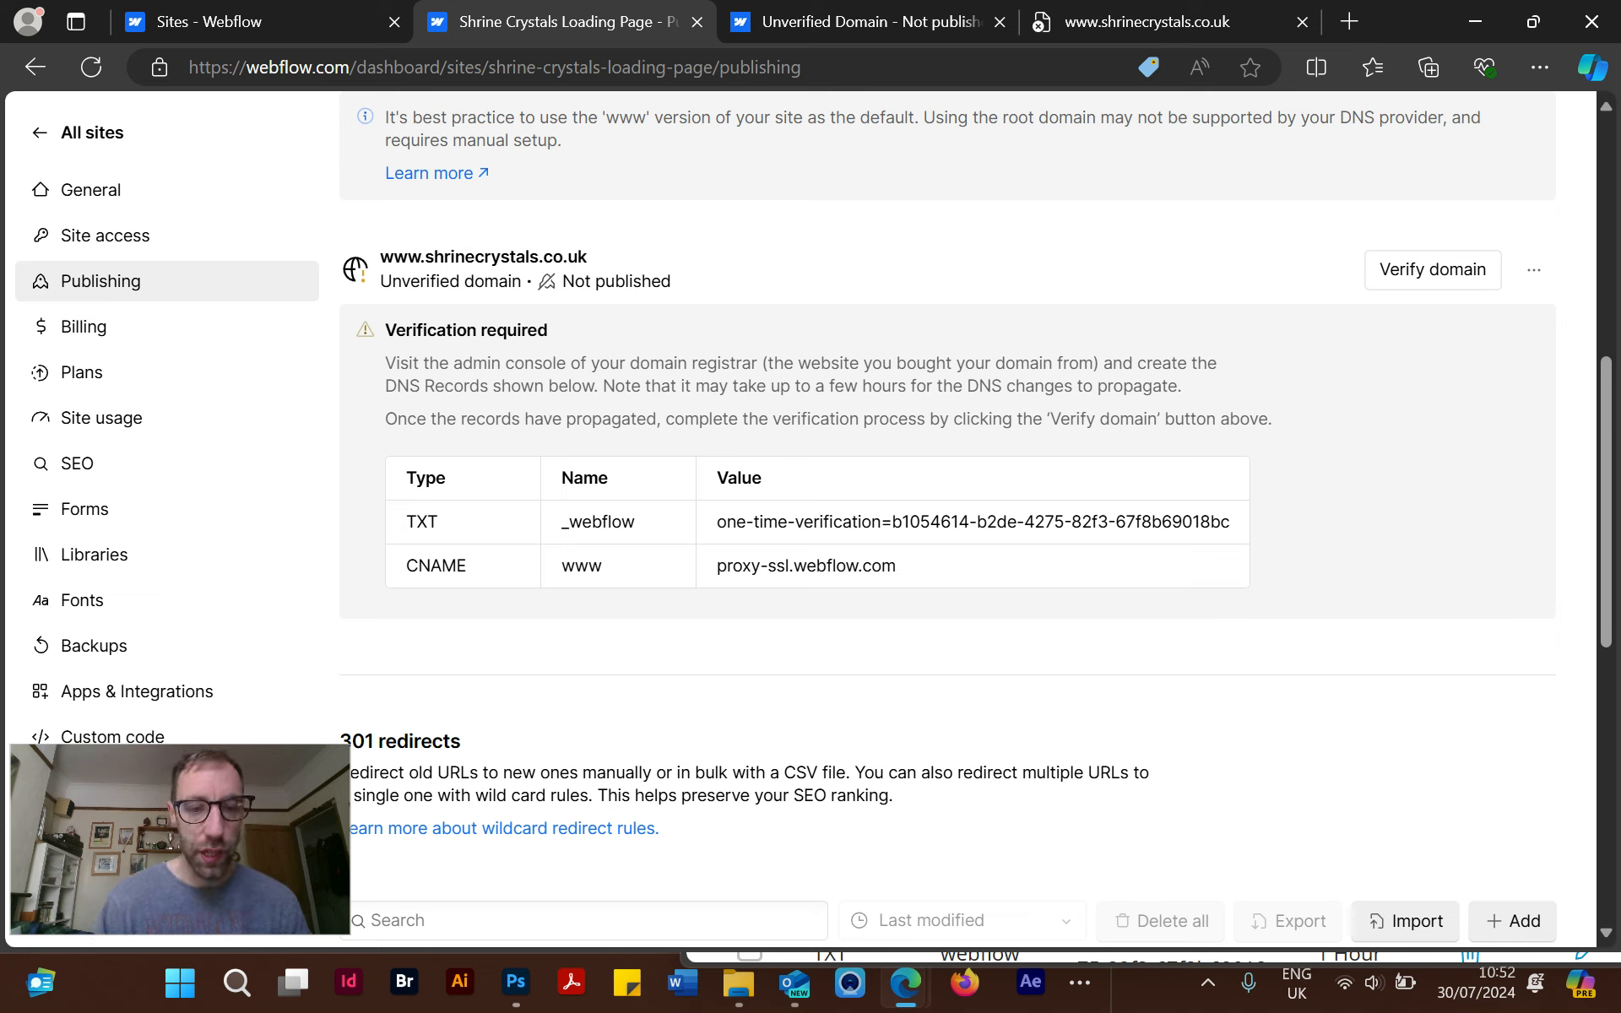
# Highlight the required TXT record, and copy the www CNAME record pointing to proxy-ssl.webflow.com.
pyautogui.moveTo(406, 522); pyautogui.dragTo(1024, 522)
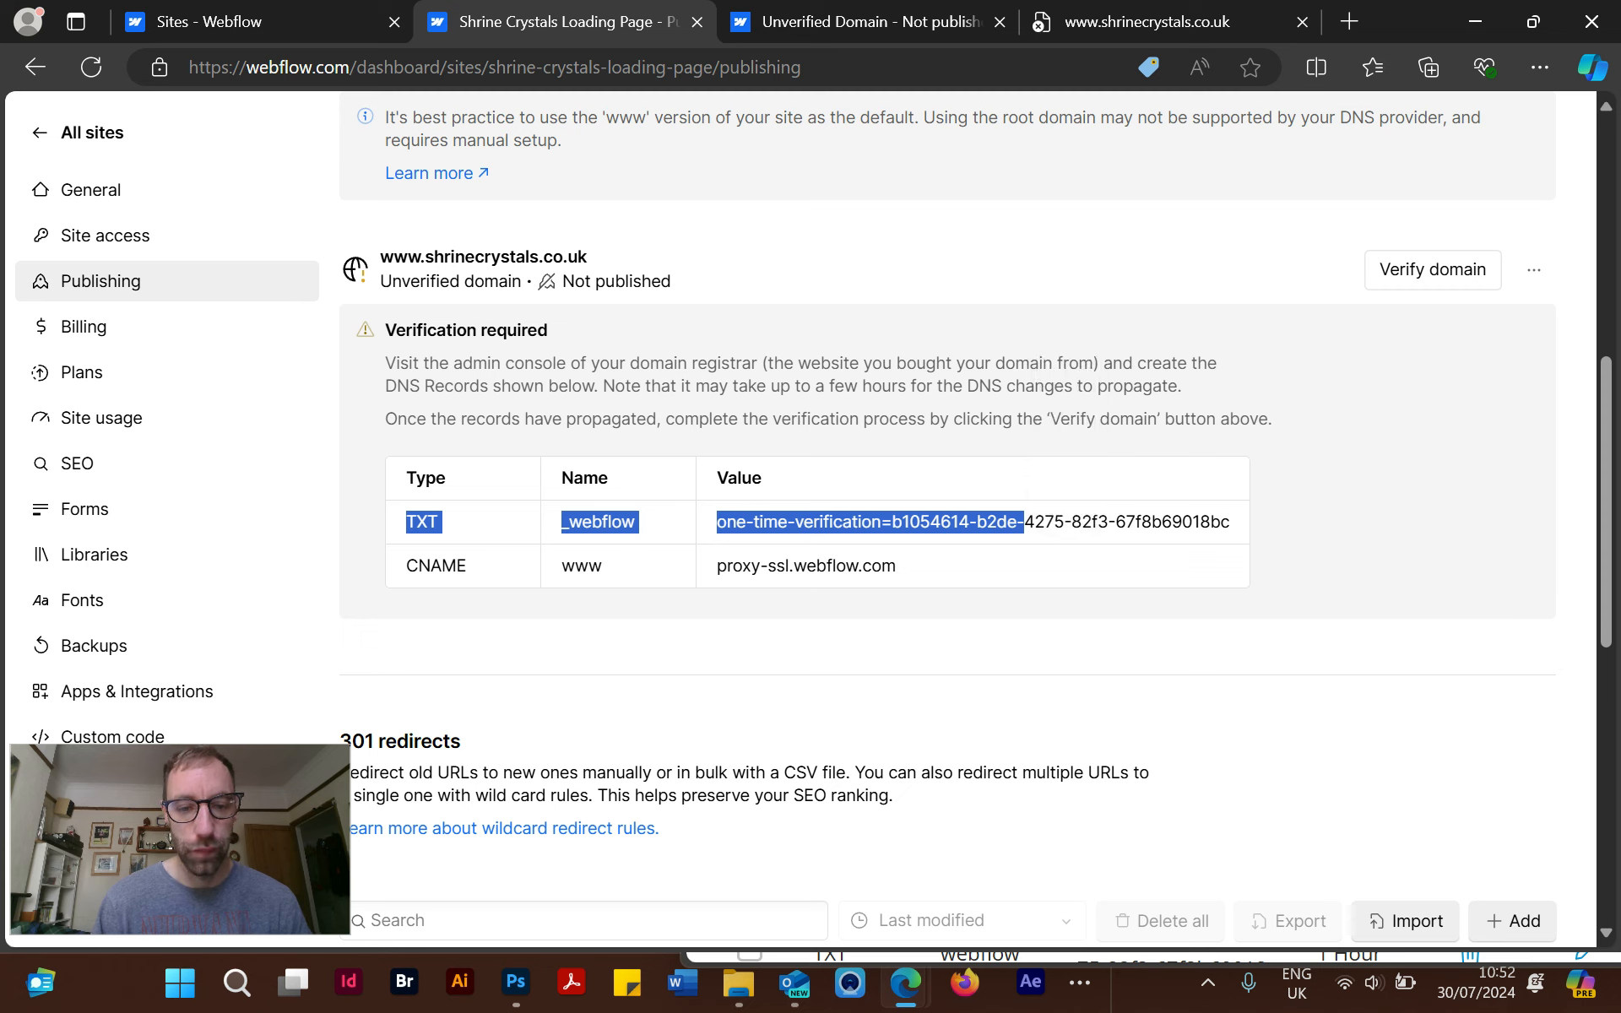
pyautogui.moveTo(432, 566); pyautogui.dragTo(999, 564)
pyautogui.hotkey('ctrl', 'c')
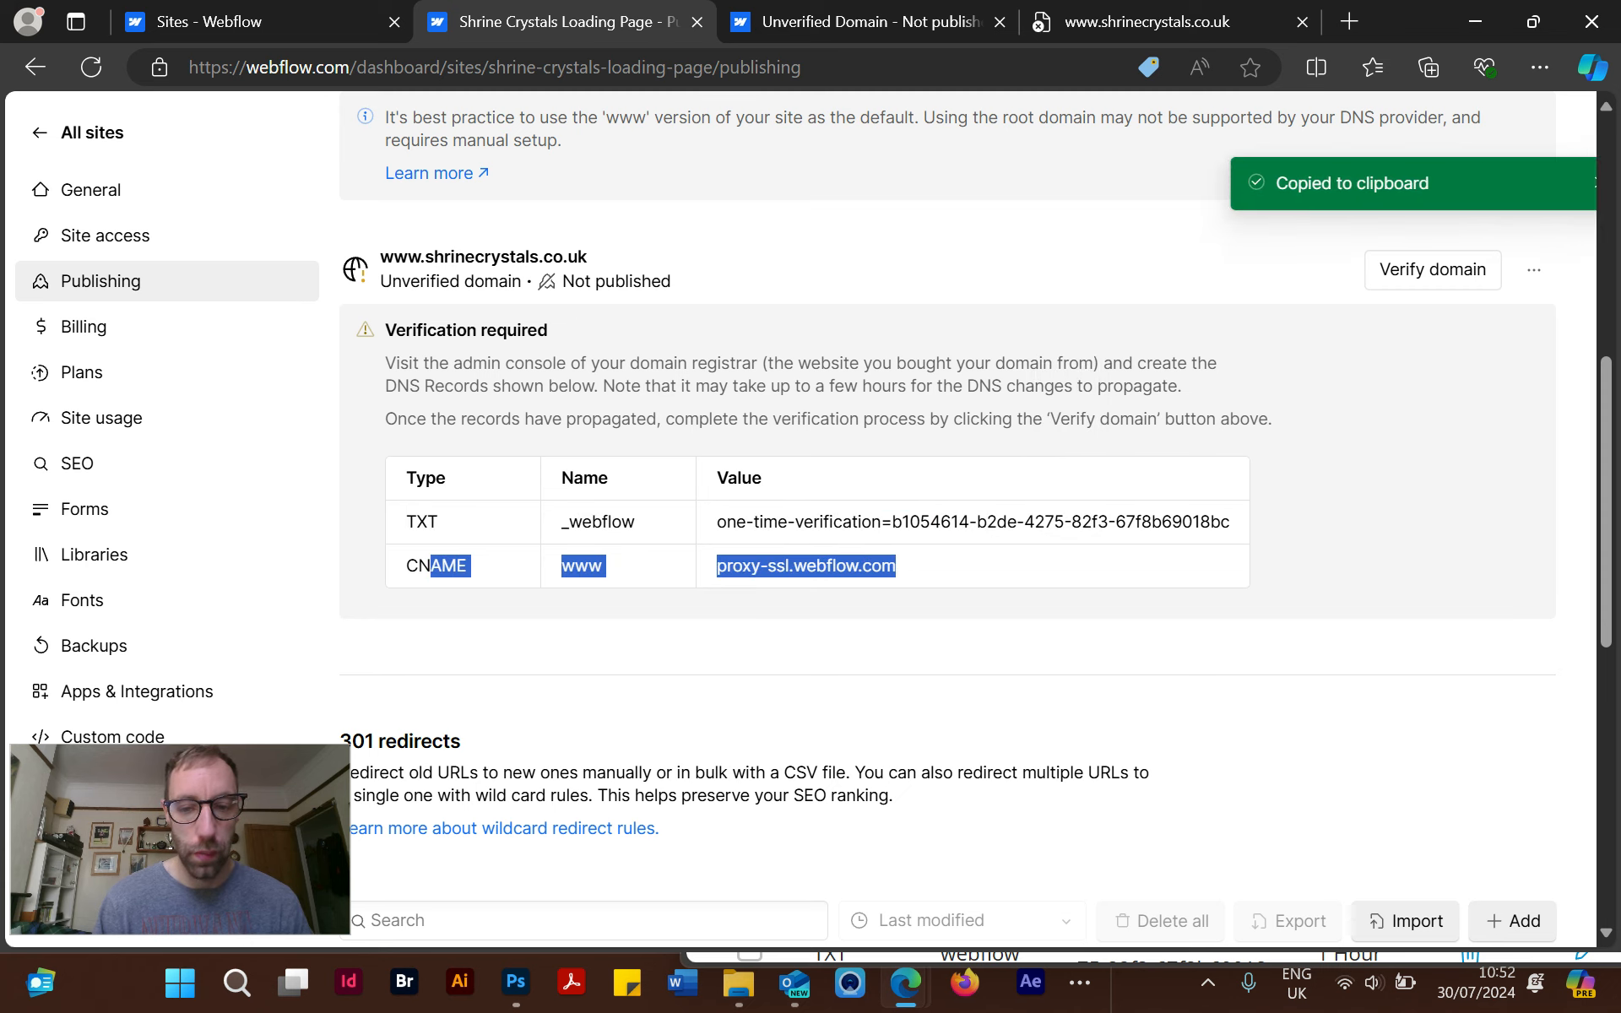
pyautogui.hotkey('ctrl', 'c')
pyautogui.click(999, 564)
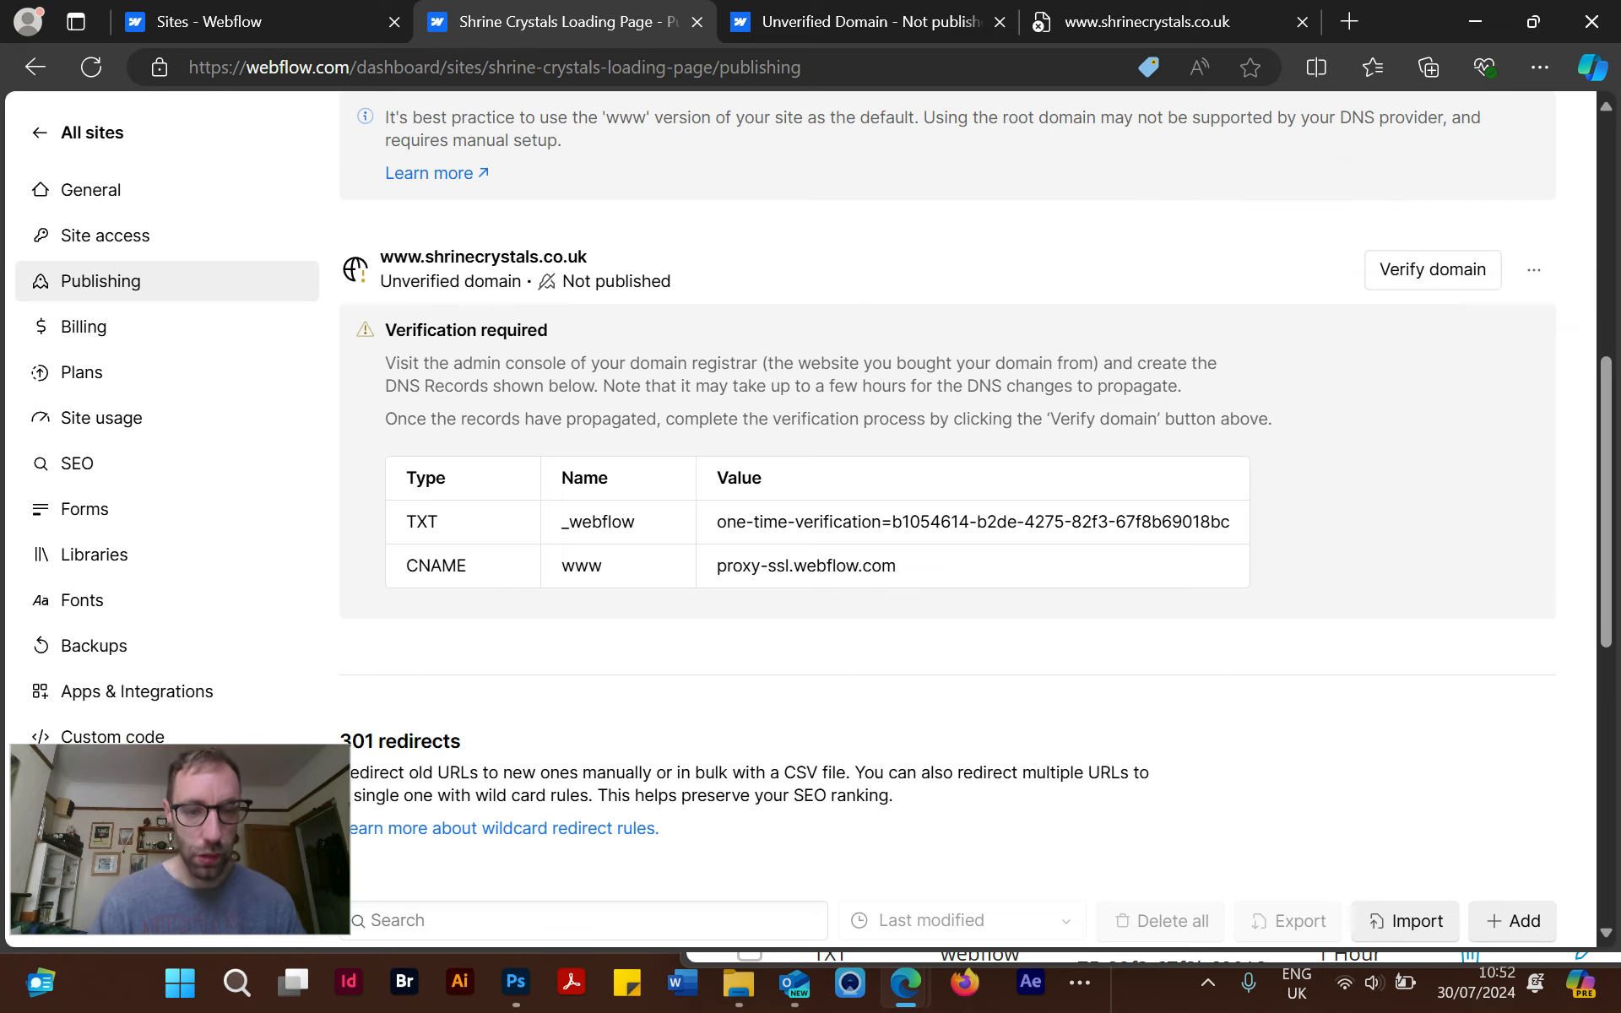
# Go through the type, name and value of the _webflow TXT record and the www CNAME record.
pyautogui.moveTo(971, 485); pyautogui.dragTo(1018, 522)
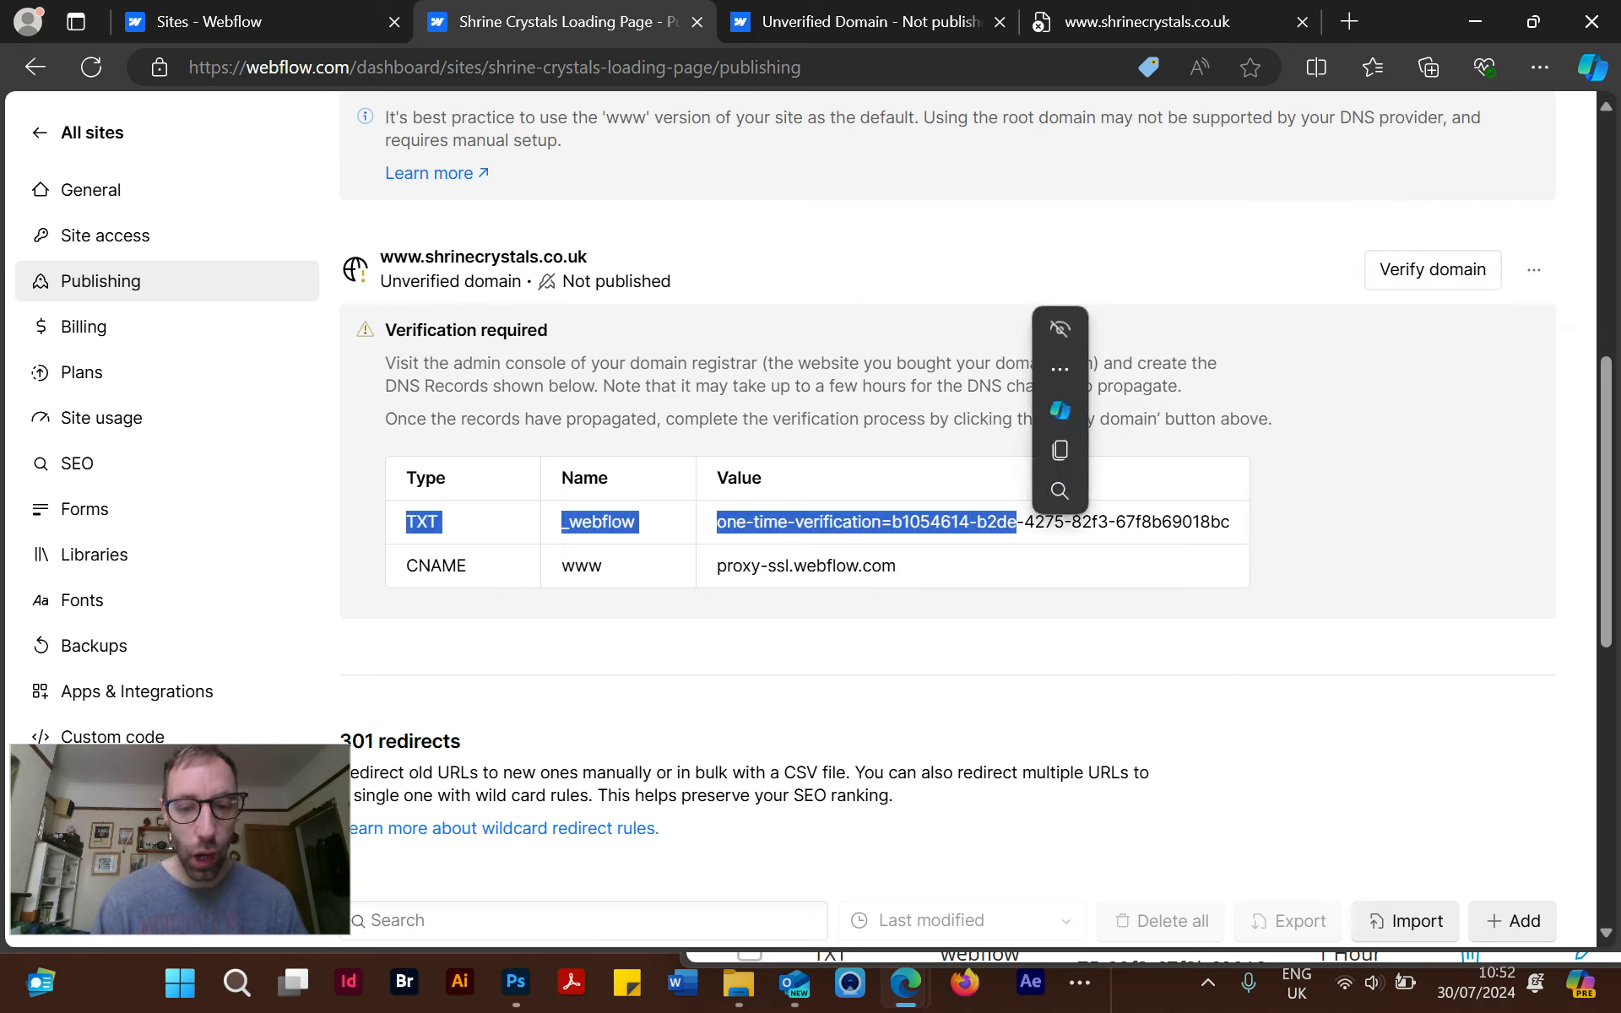
pyautogui.click(1019, 522)
pyautogui.moveTo(558, 522); pyautogui.dragTo(1009, 522)
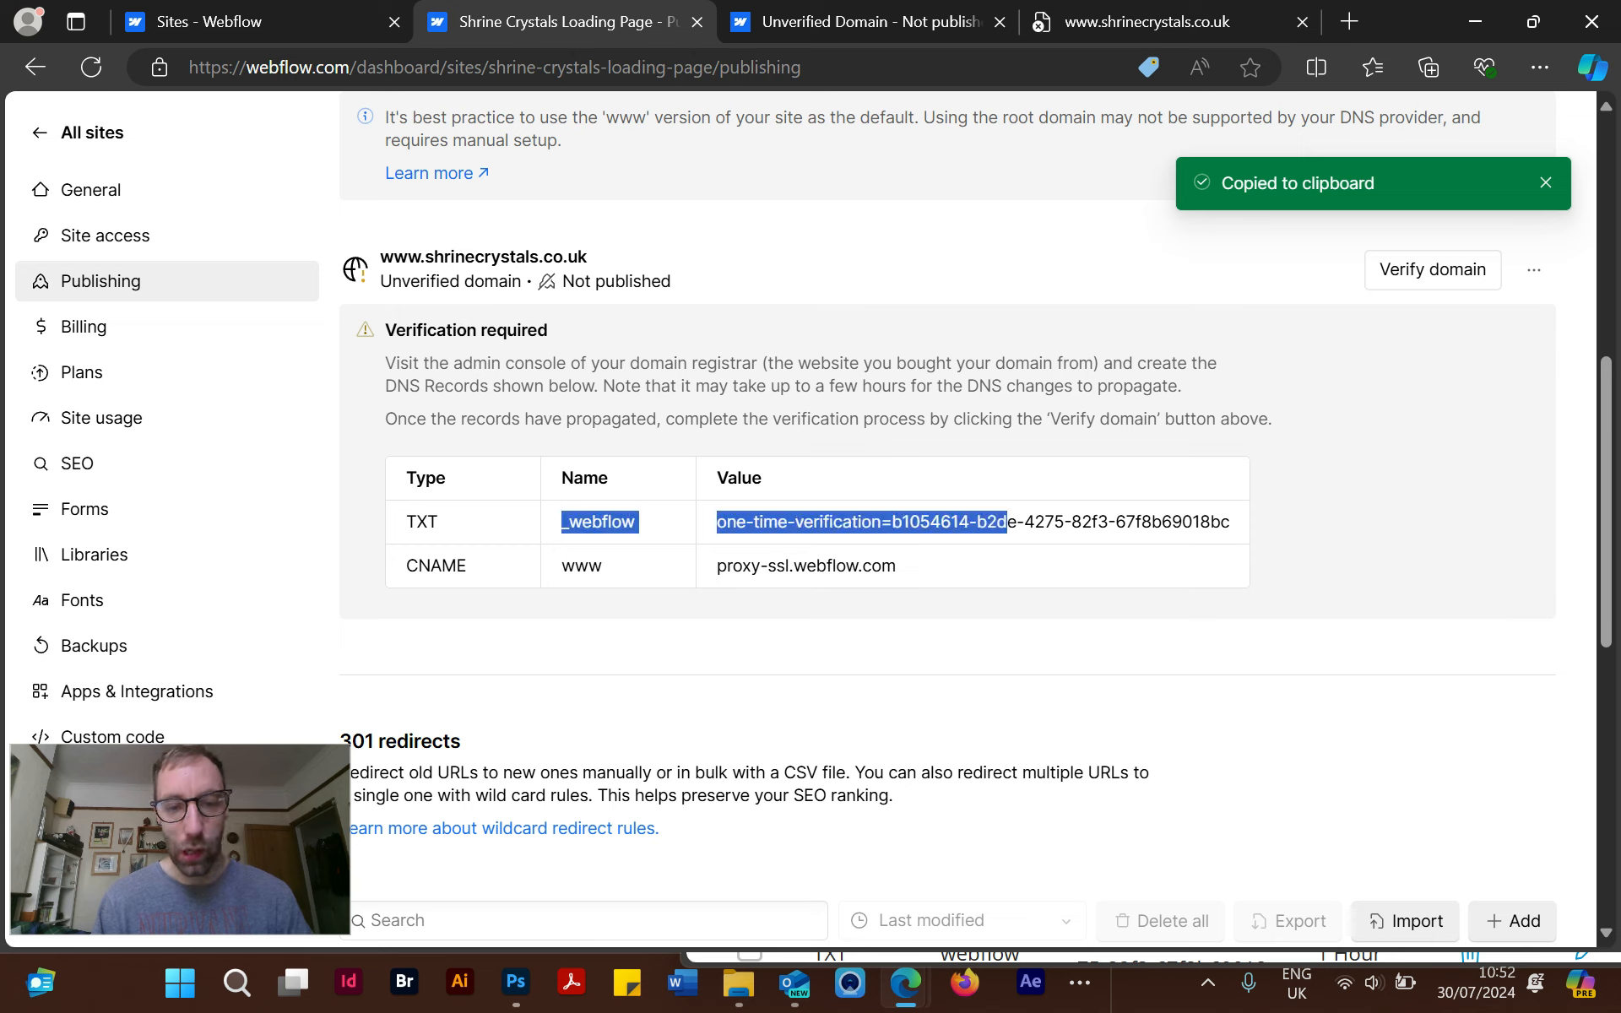
pyautogui.click(1009, 522)
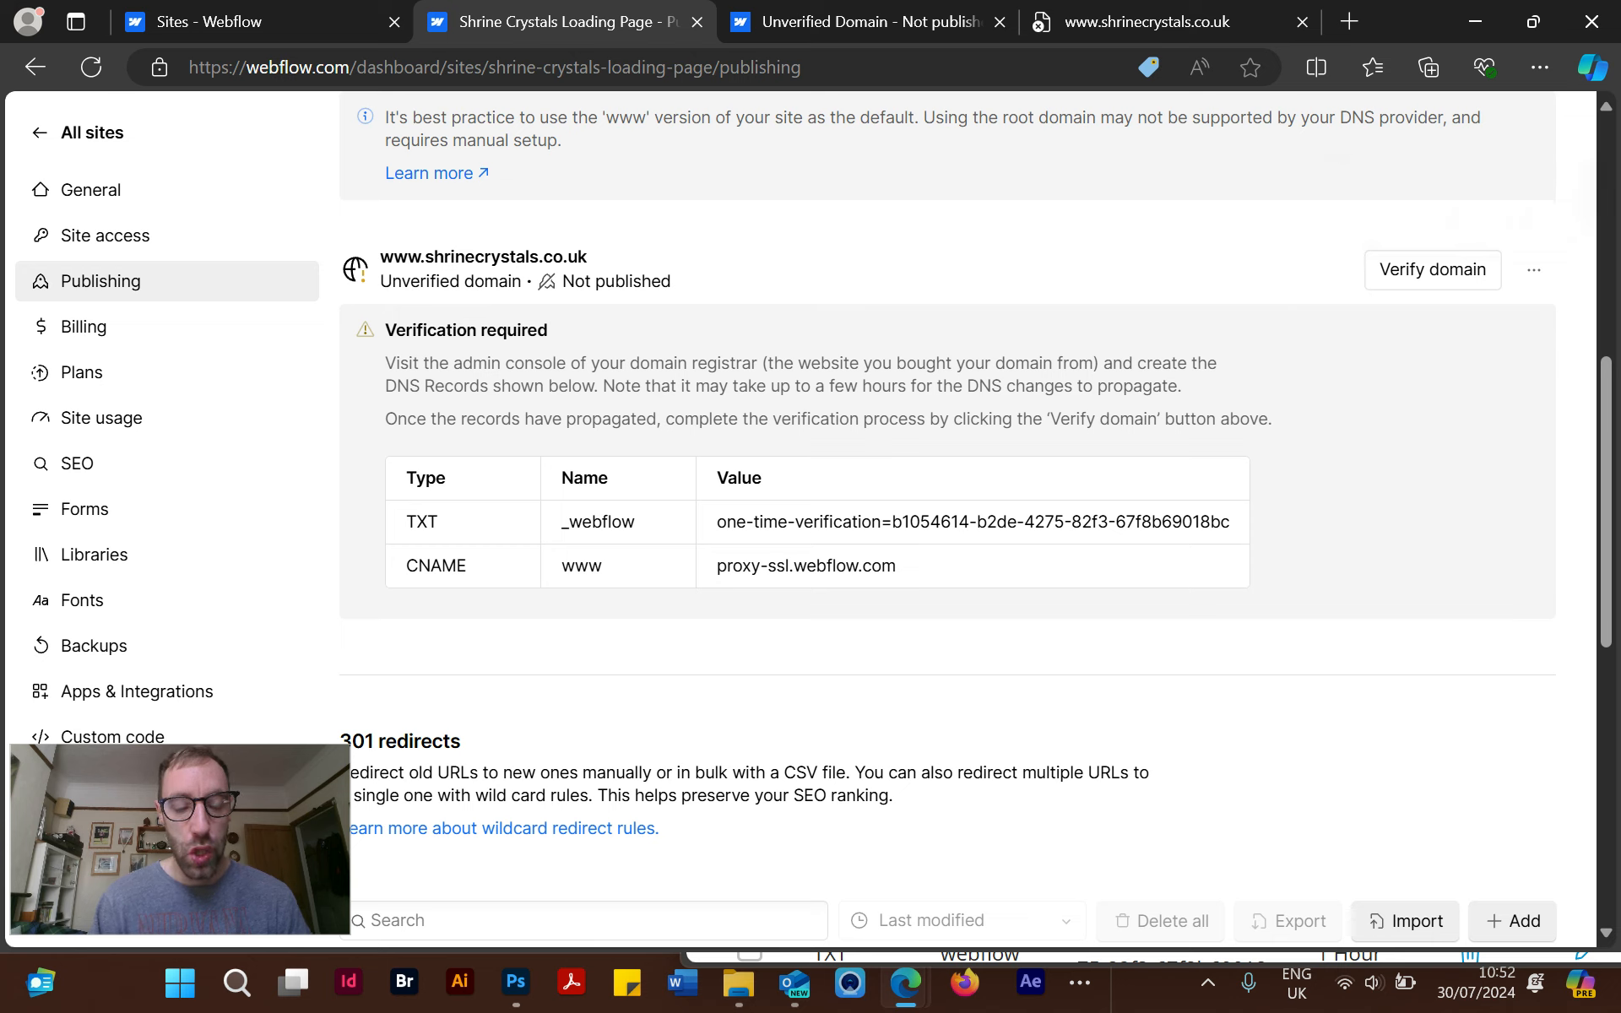
pyautogui.moveTo(405, 522); pyautogui.dragTo(1237, 522)
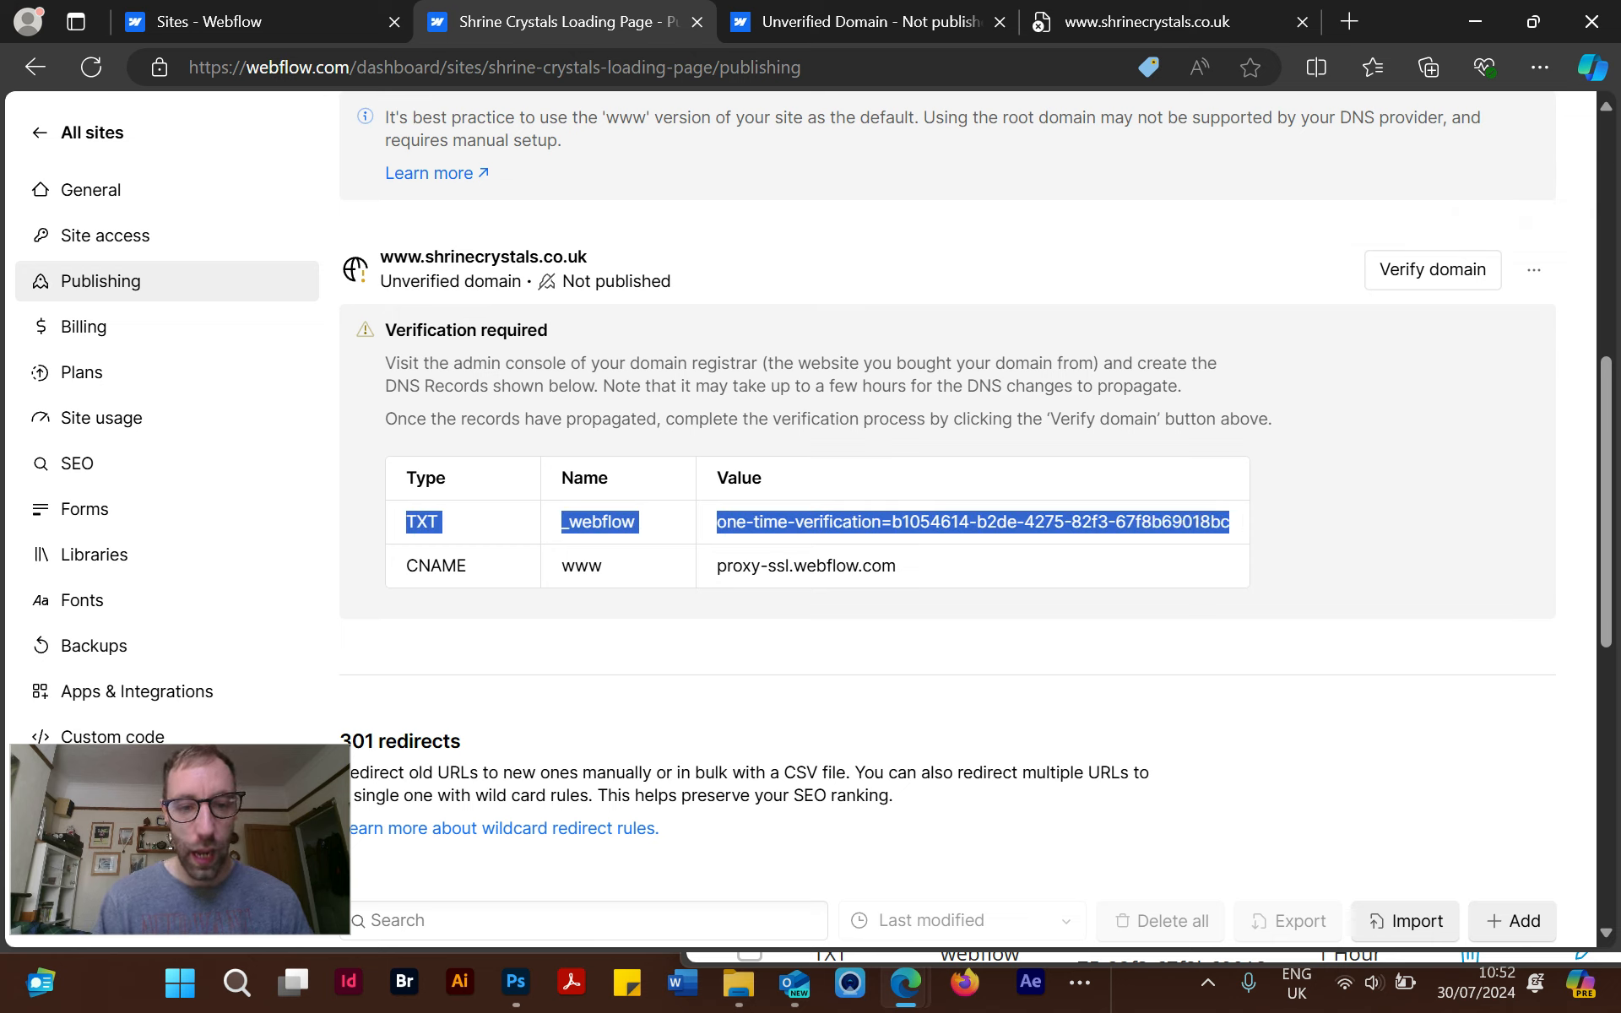
pyautogui.click(1293, 532)
pyautogui.moveTo(406, 565); pyautogui.dragTo(1002, 567)
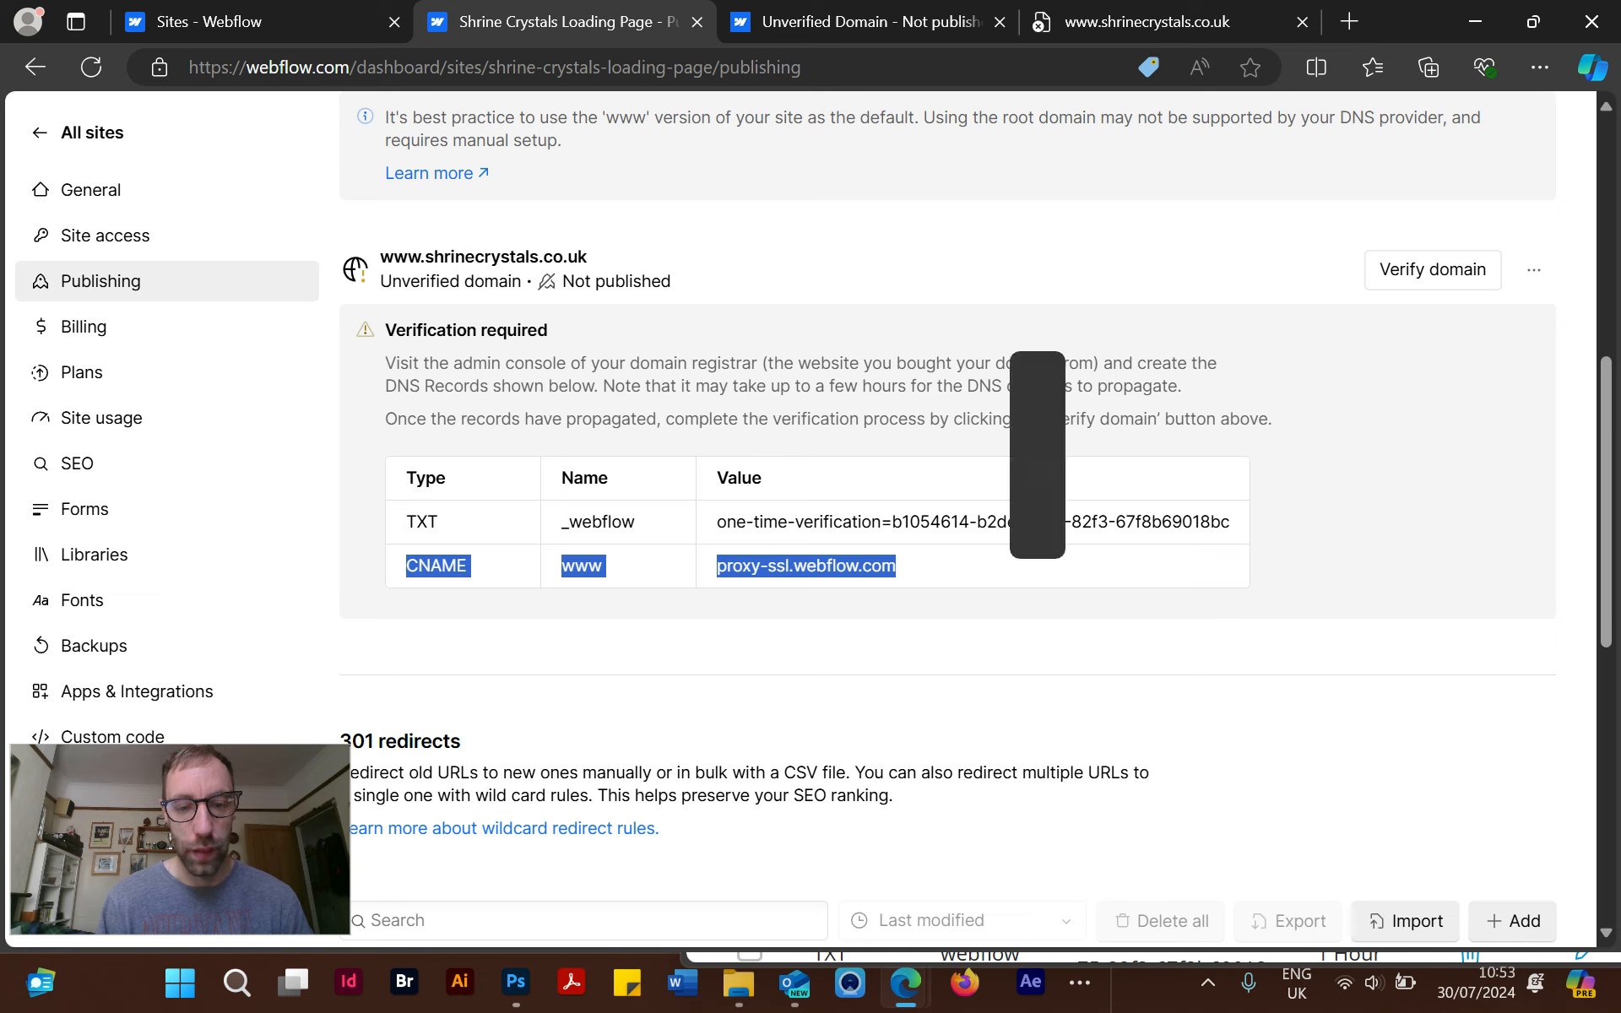
pyautogui.click(1001, 578)
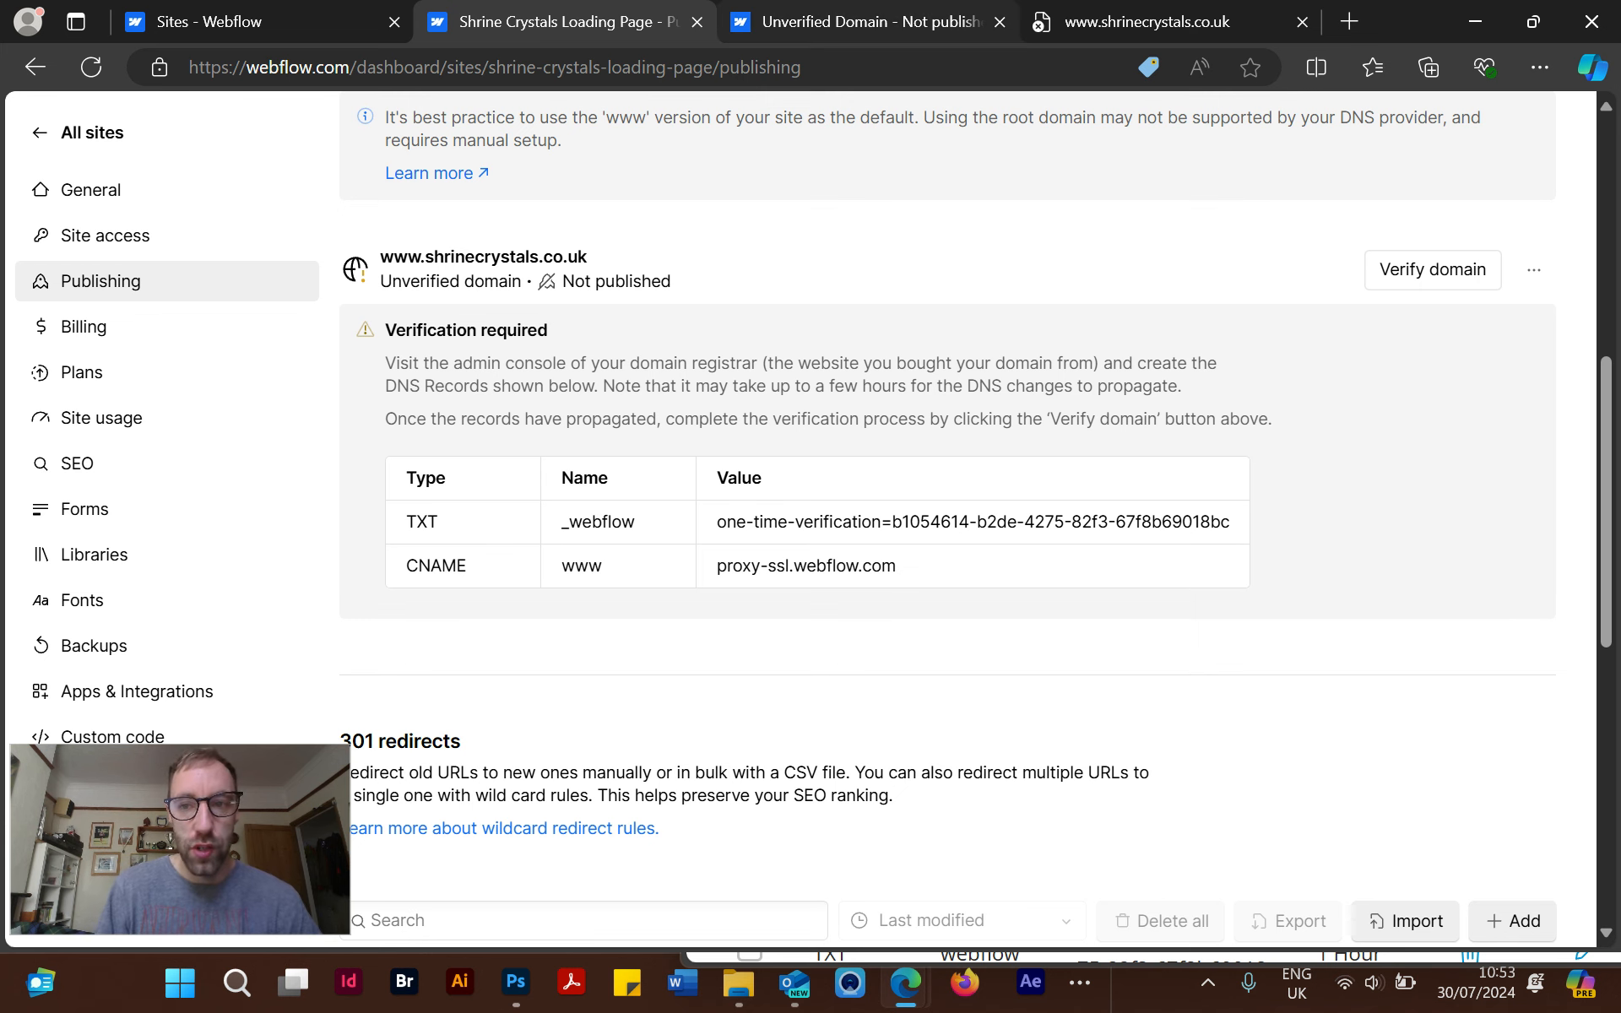
# Shrink the Webflow browser window and place it beside the 123 Reg DNS Management window to compare their records.
pyautogui.moveTo(1406, 21); pyautogui.dragTo(807, 32)
pyautogui.click(1024, 362)
pyautogui.moveTo(1005, 287); pyautogui.dragTo(765, 270)
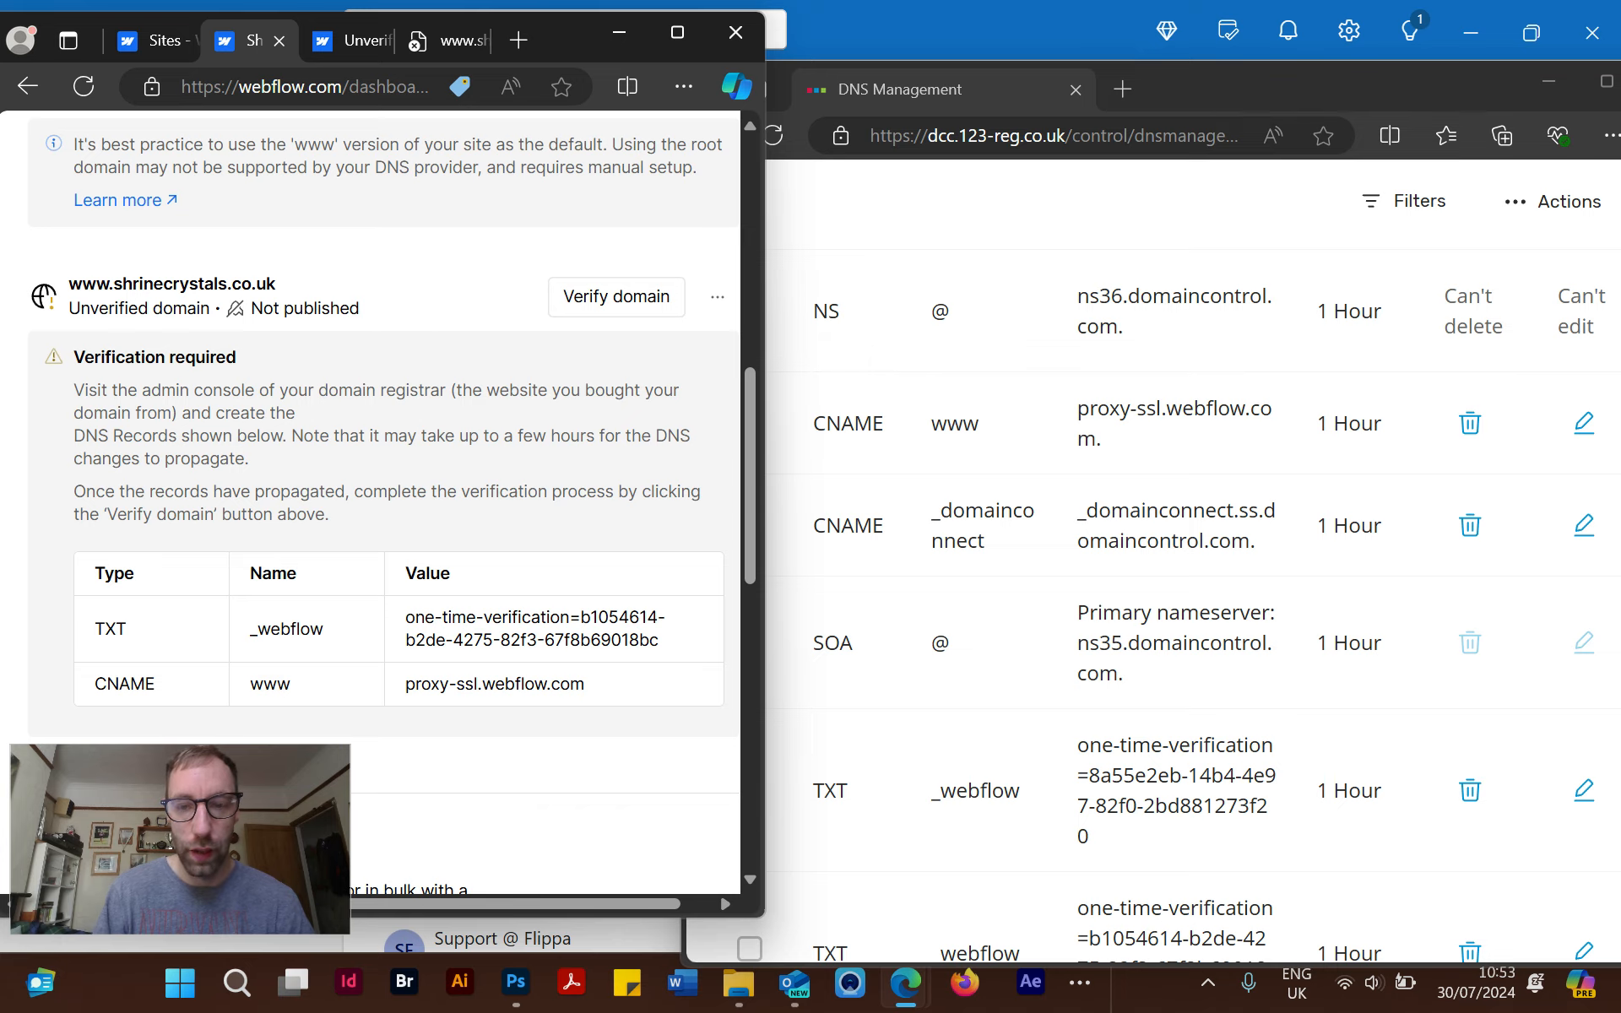
# Bring the DNS Management window forward and go through the shrinecrystals.co.uk records from the A records down to the _webflow TXT records.
pyautogui.moveTo(1230, 81); pyautogui.dragTo(909, 60)
pyautogui.scroll(5, 868, 532)
pyautogui.scroll(3, 1309, 350)
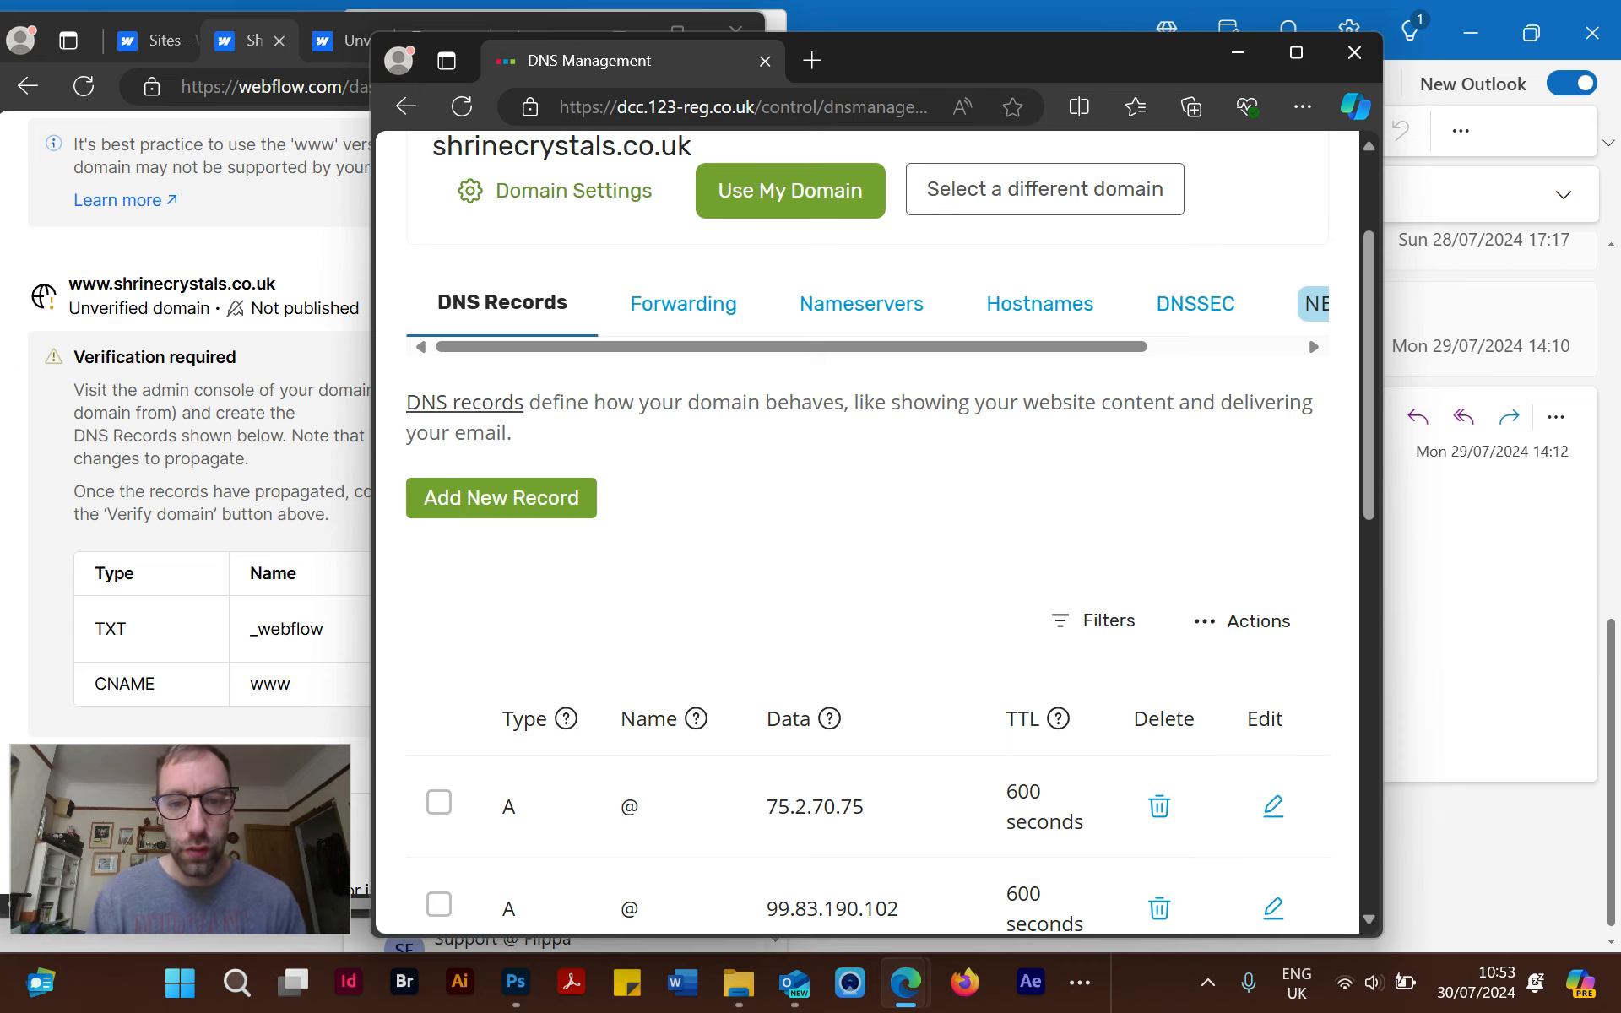
pyautogui.scroll(-1, 1309, 334)
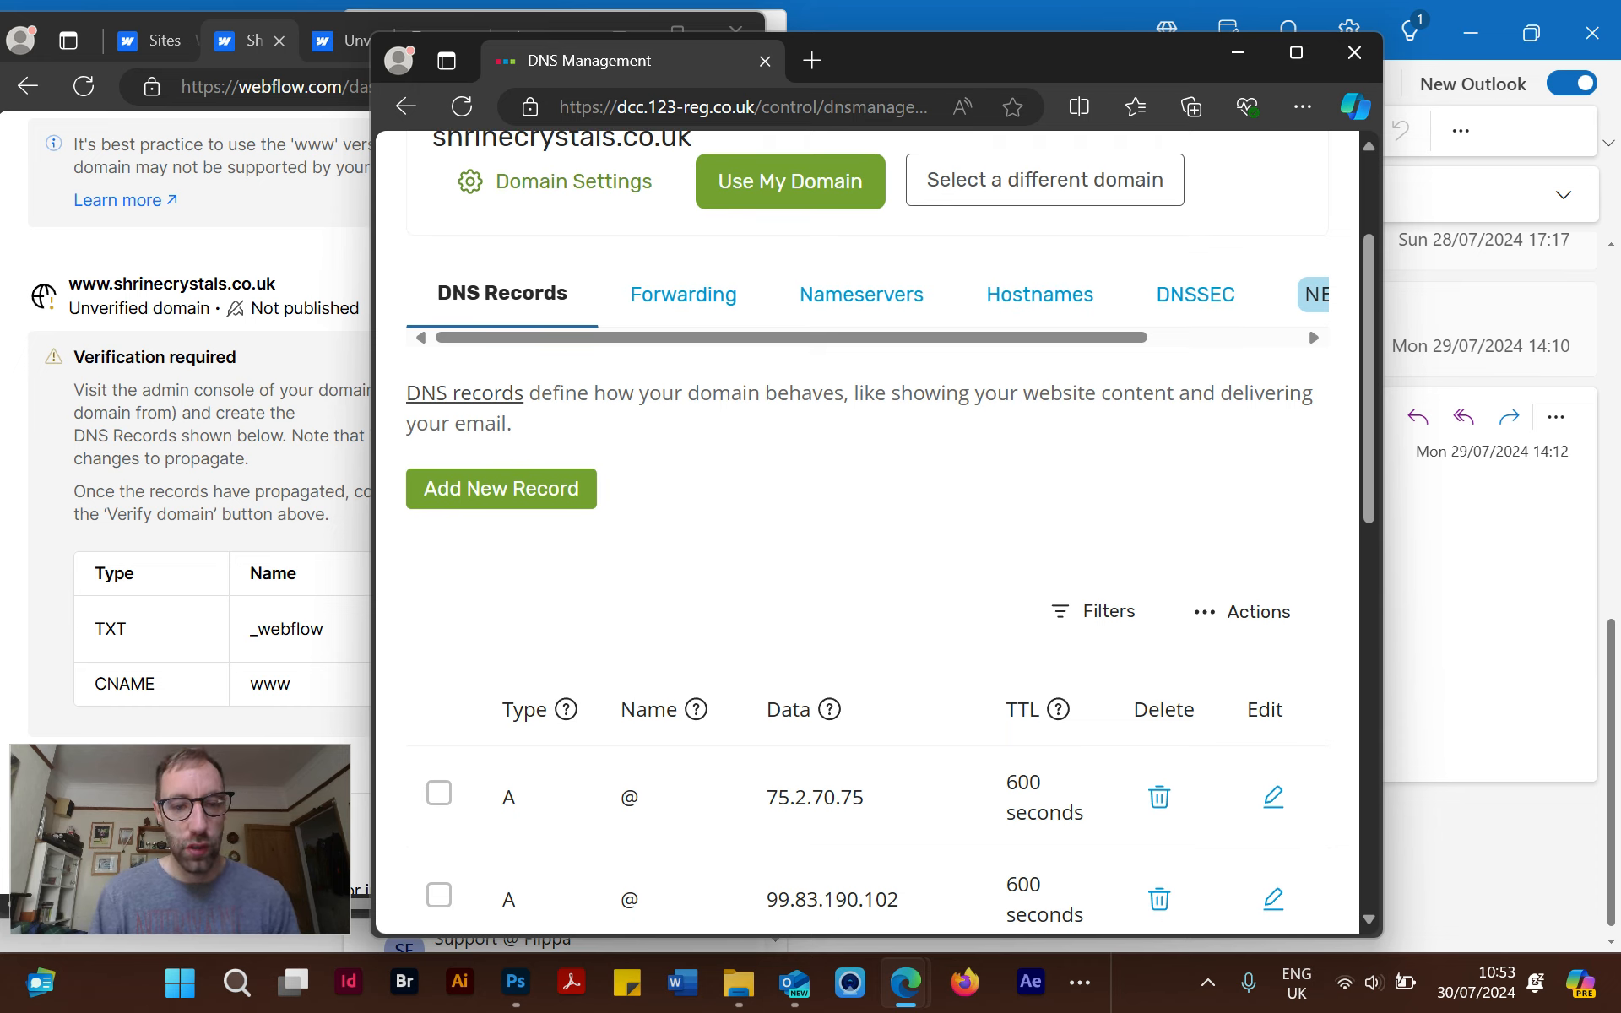
pyautogui.scroll(-1, 868, 532)
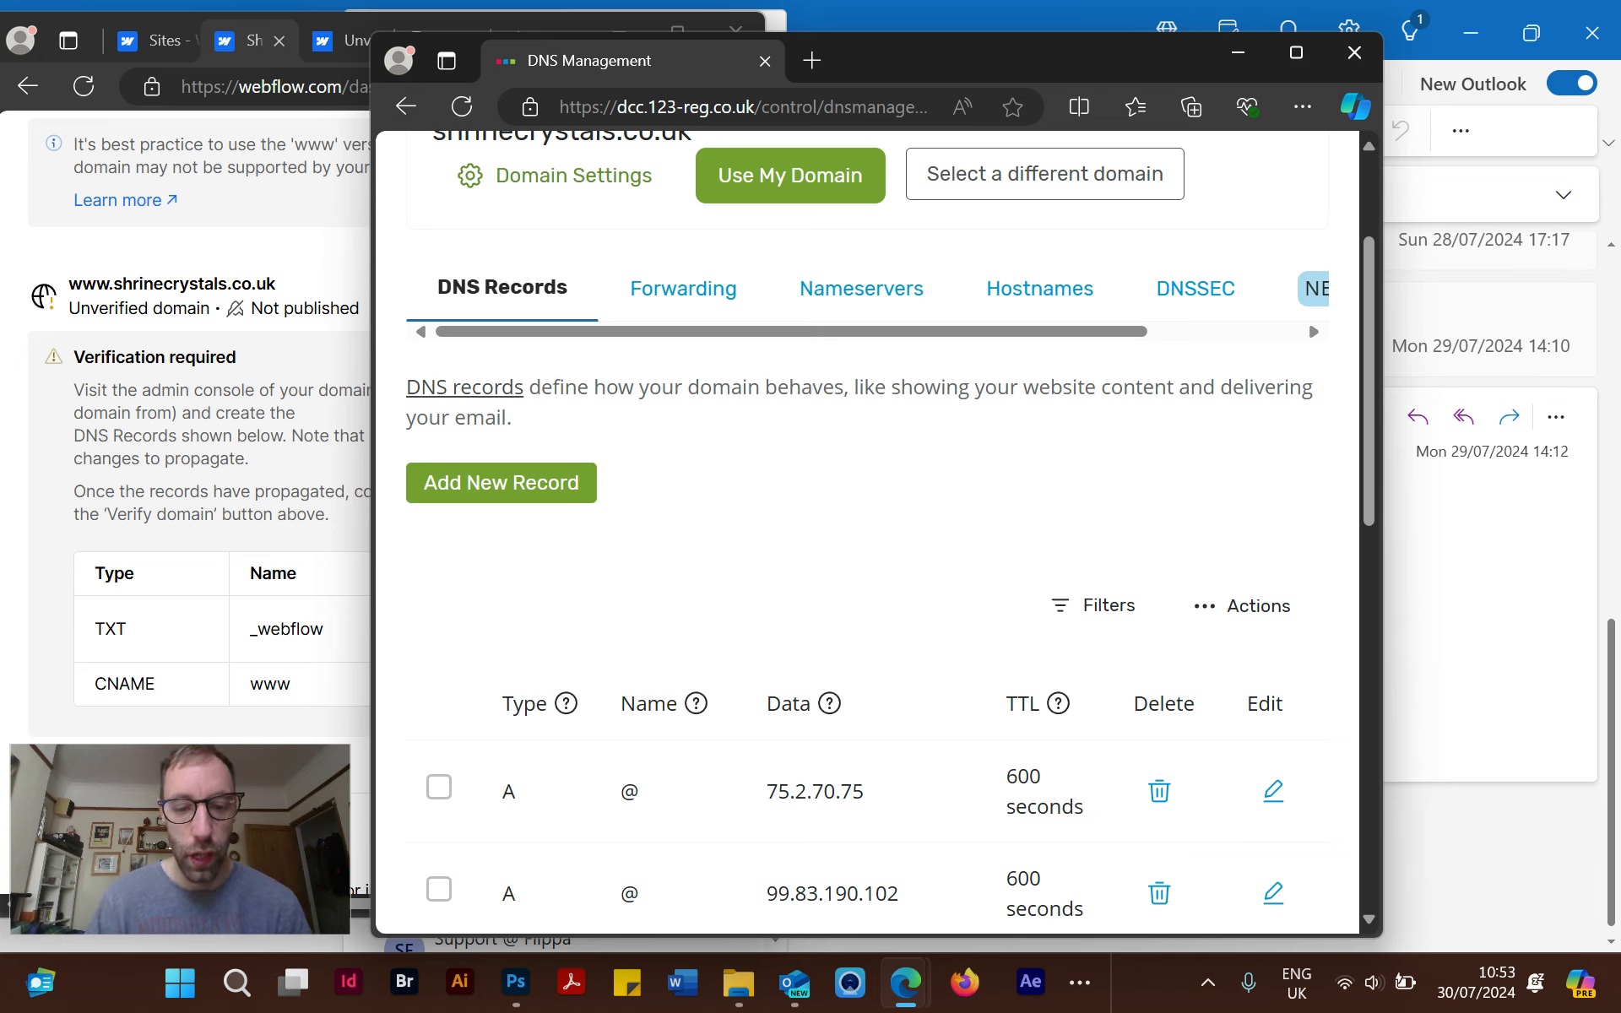
pyautogui.scroll(-4, 1309, 320)
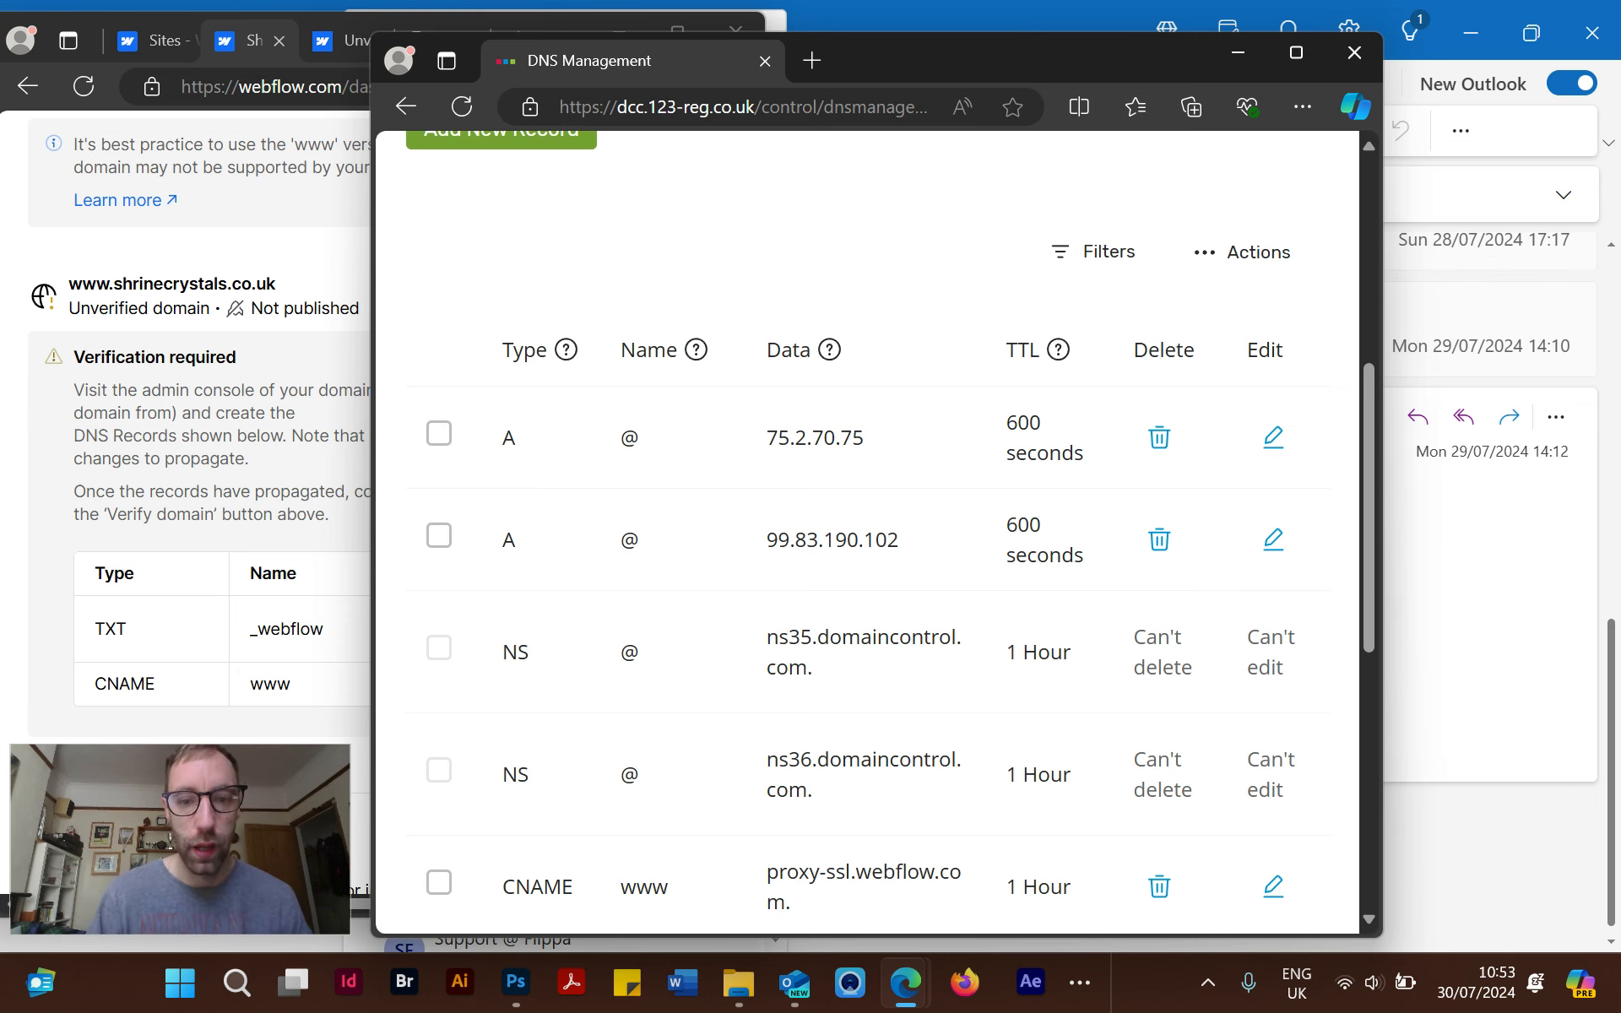
pyautogui.moveTo(923, 53); pyautogui.dragTo(1189, 49)
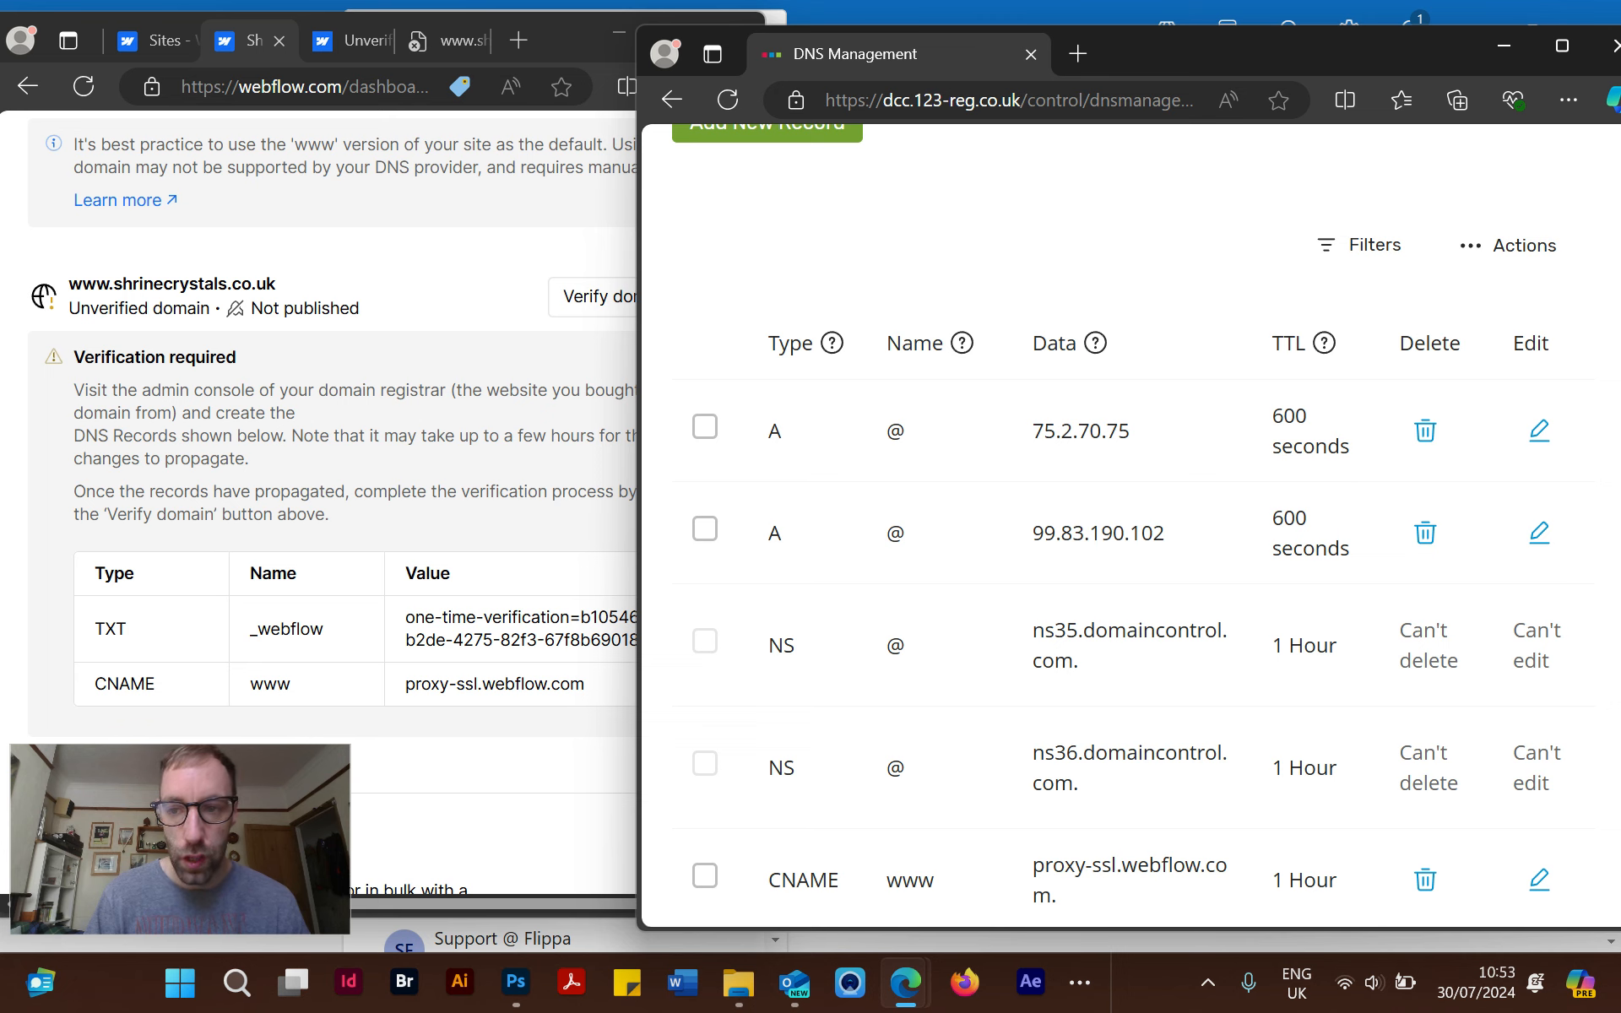
pyautogui.scroll(-2, 1117, 514)
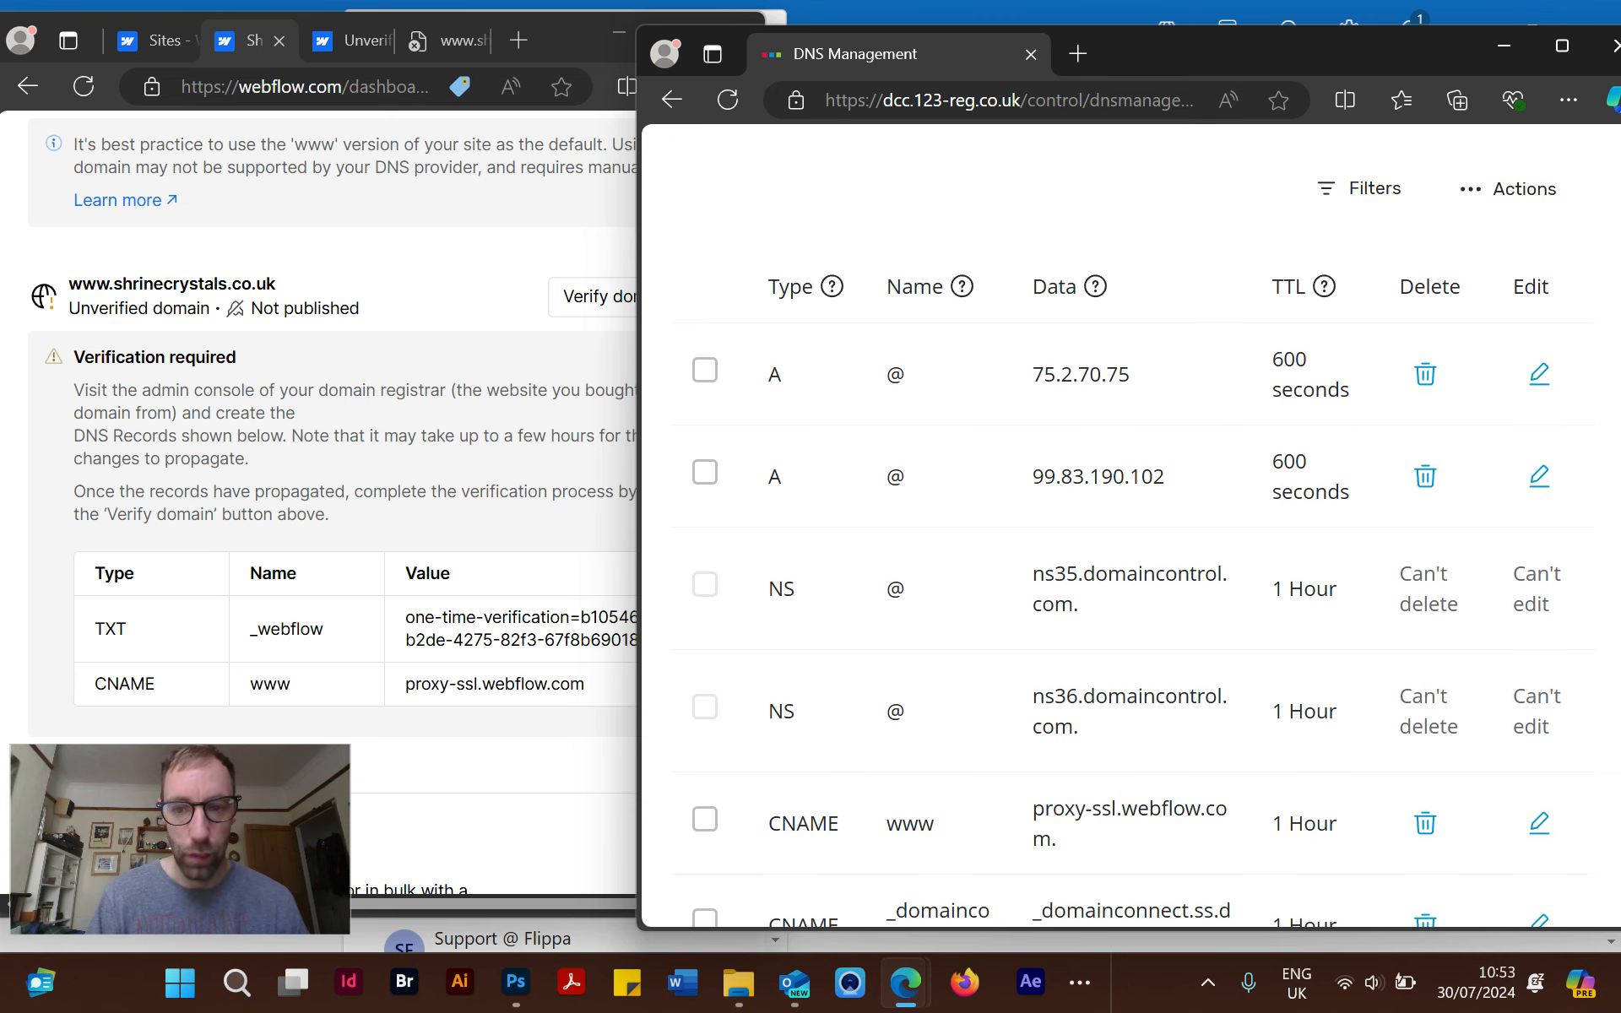
pyautogui.scroll(-5, 1117, 514)
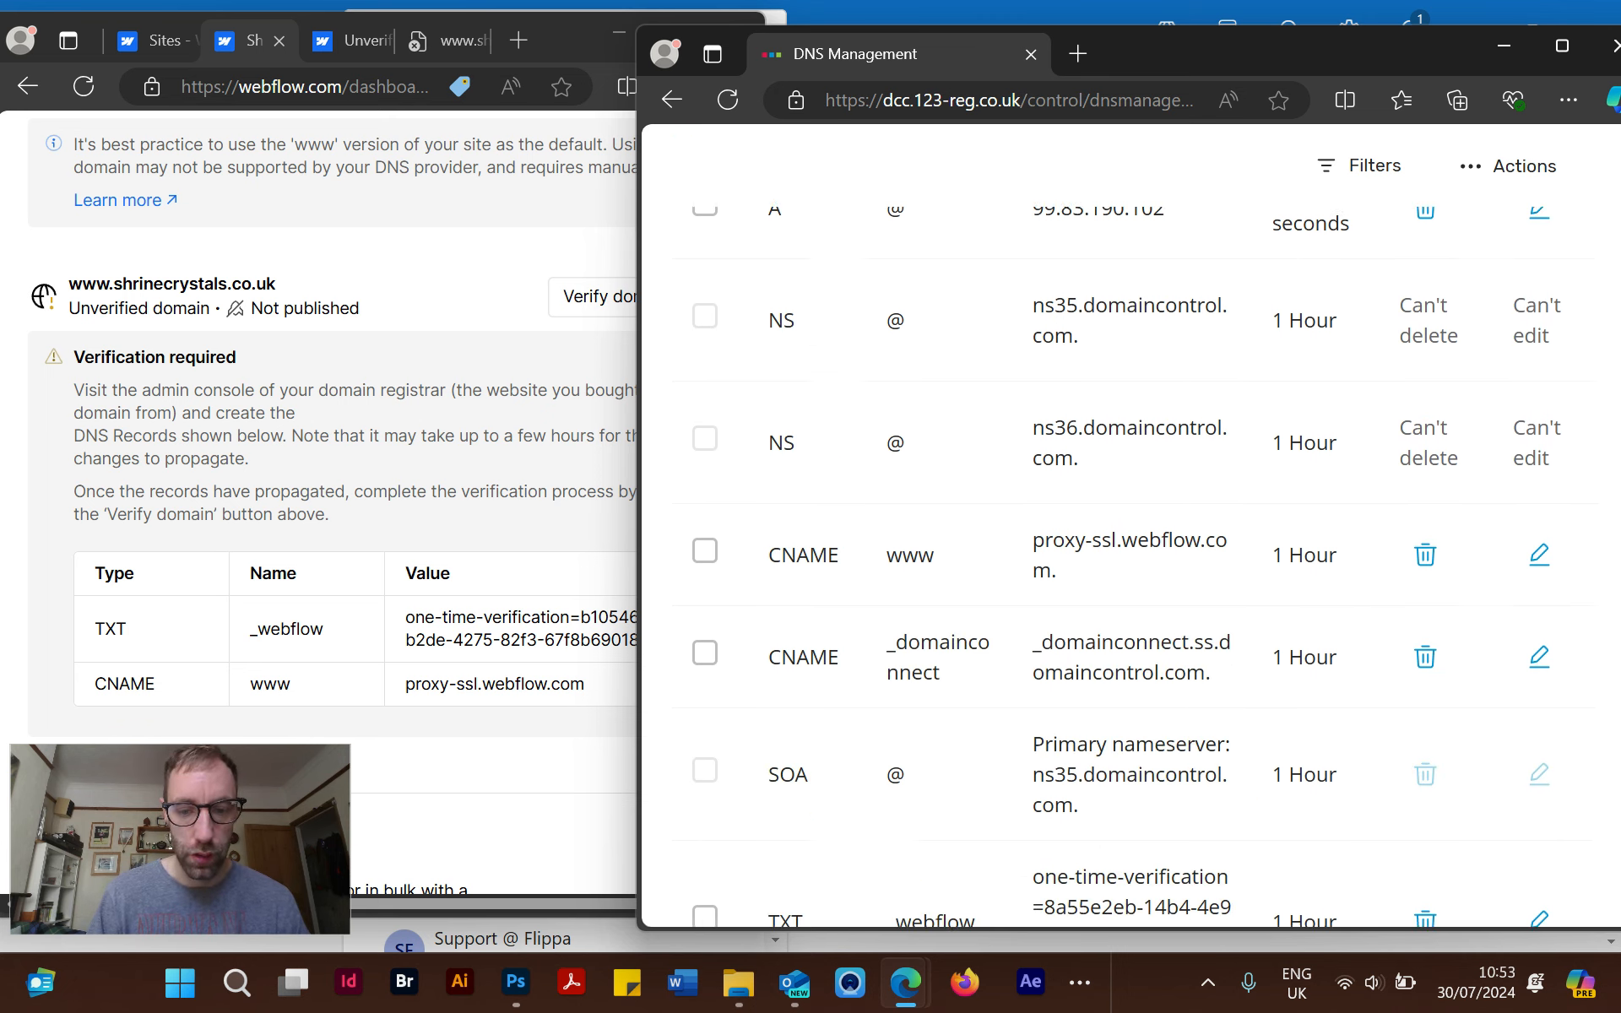
pyautogui.scroll(-2, 1117, 514)
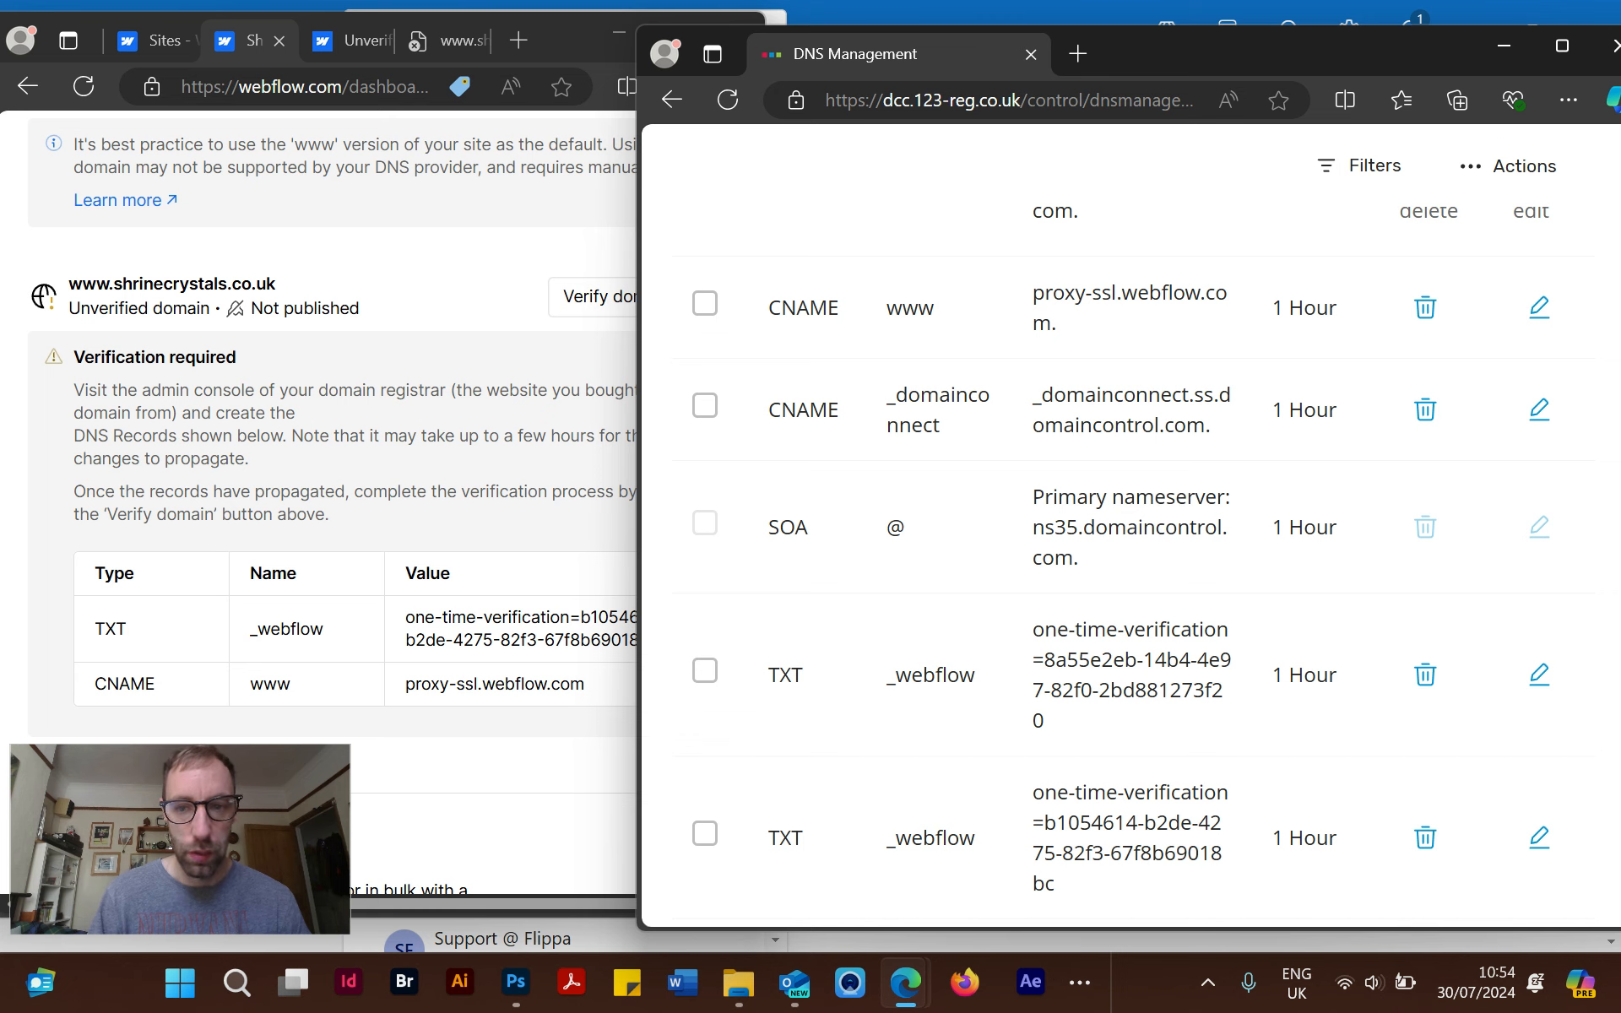
# Widen the DNS Management window so the record data fits, and look over the A, NS and CNAME records and the TTL explanation.
pyautogui.moveTo(1276, 52); pyautogui.dragTo(1005, 49)
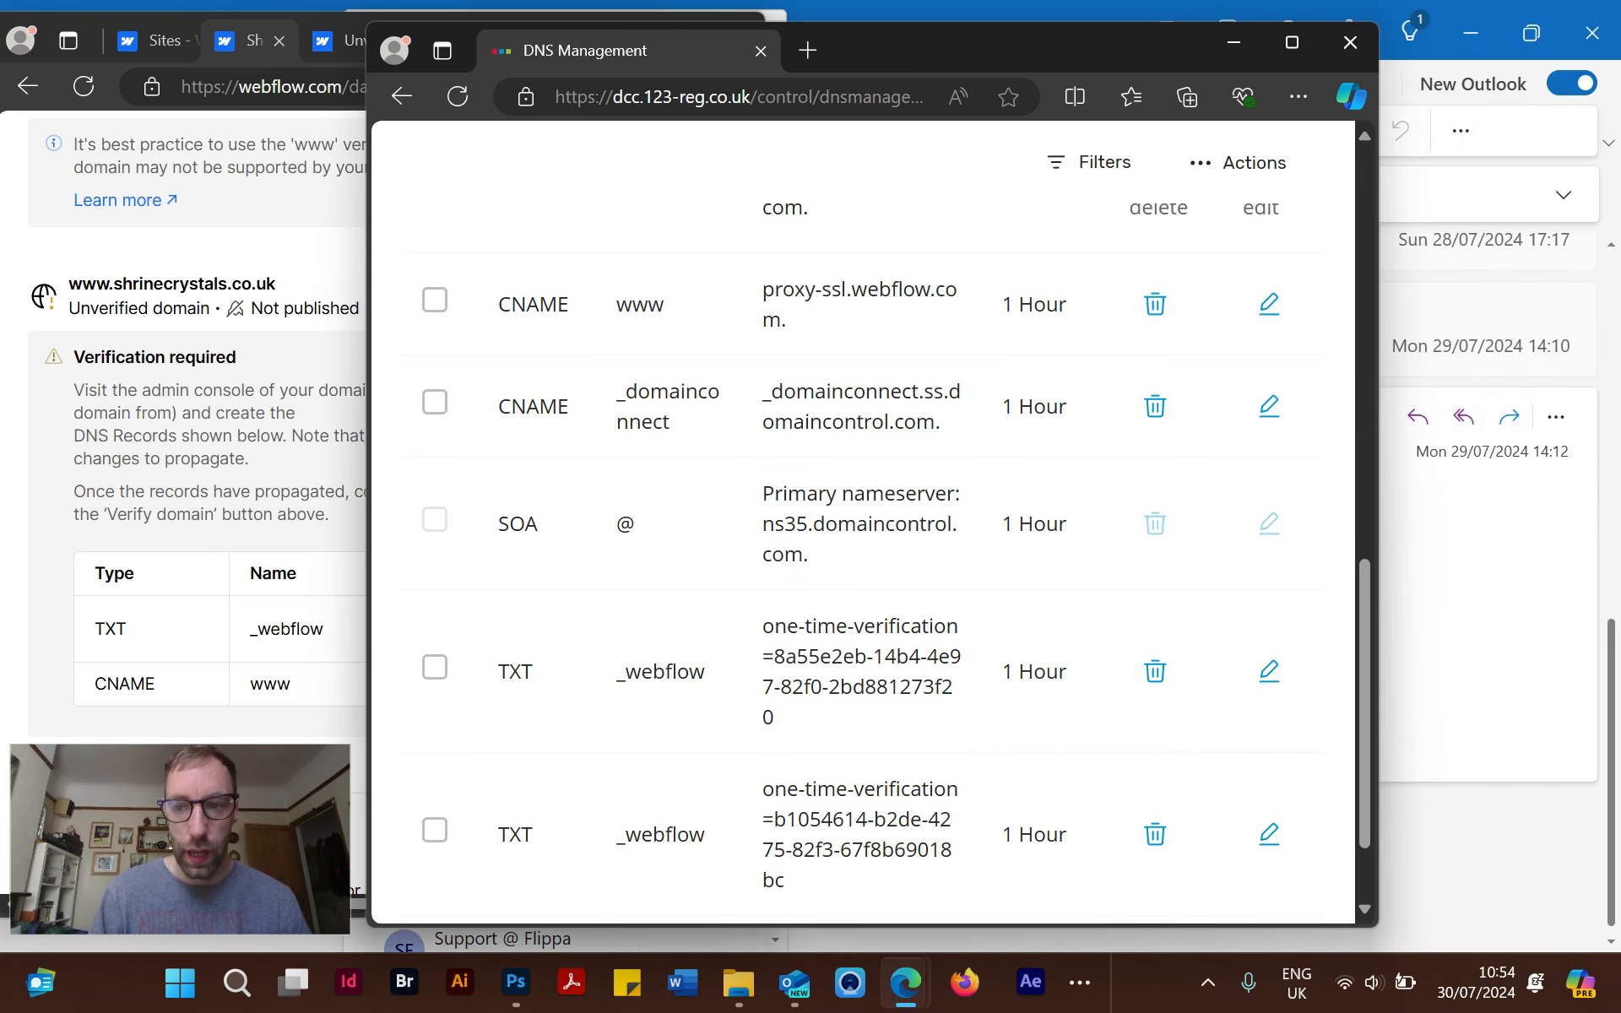
pyautogui.moveTo(1379, 422); pyautogui.dragTo(1571, 420)
pyautogui.scroll(4, 955, 523)
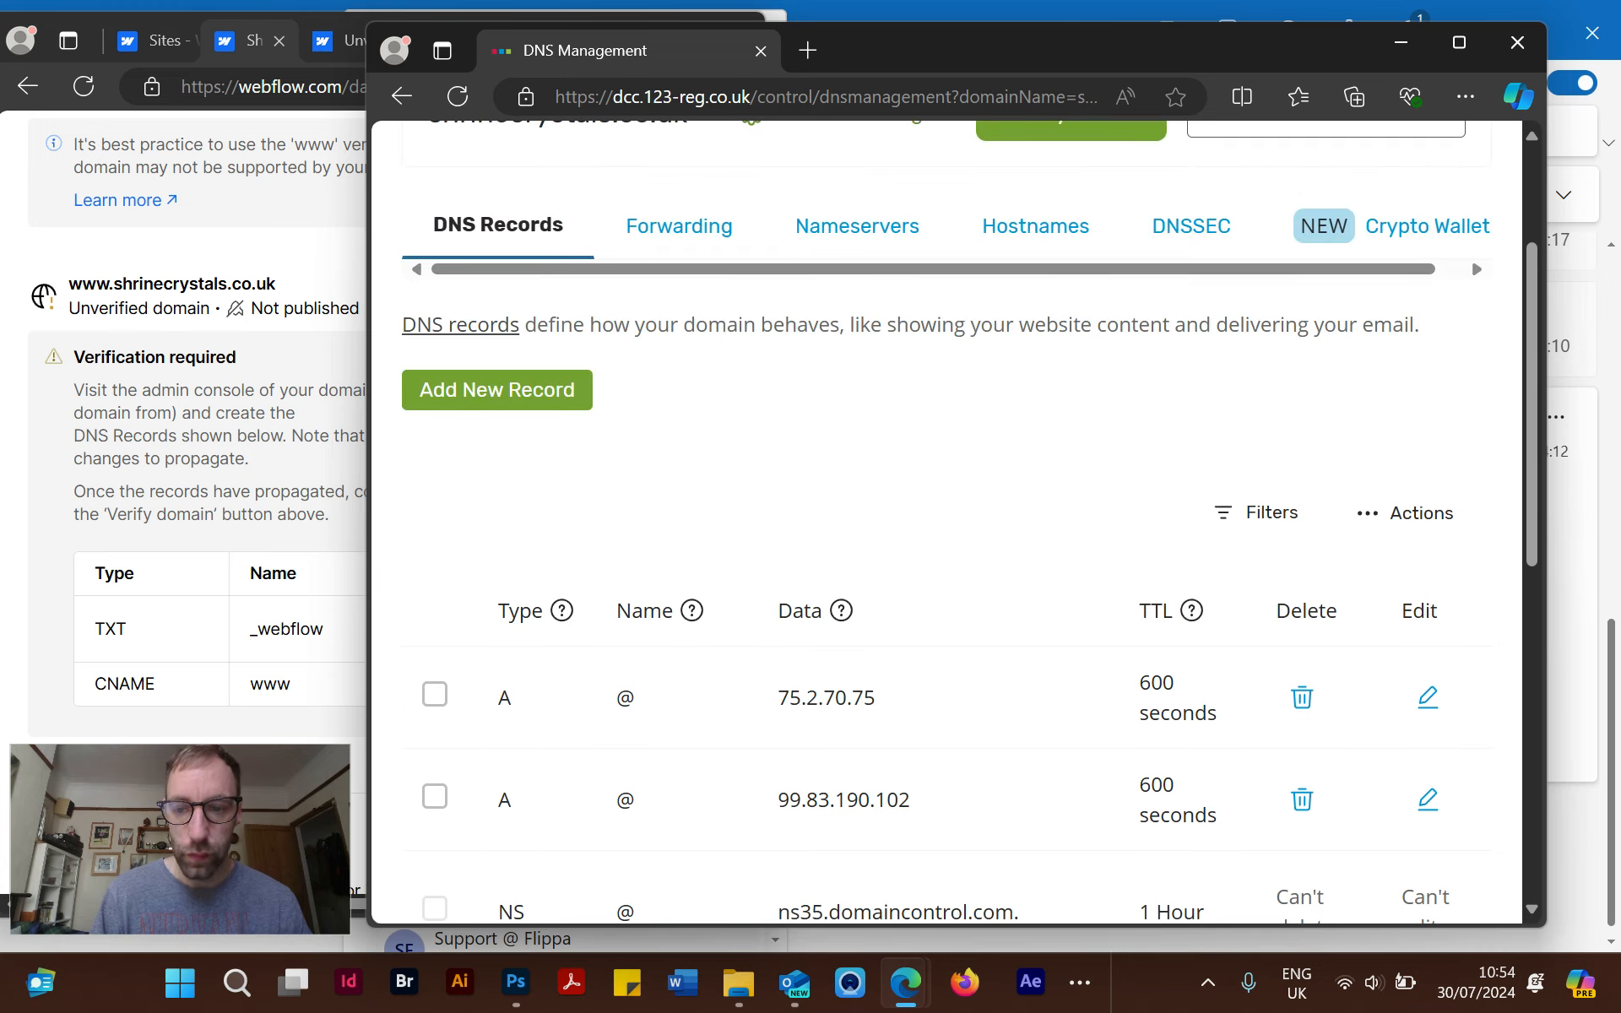
pyautogui.scroll(-1, 954, 524)
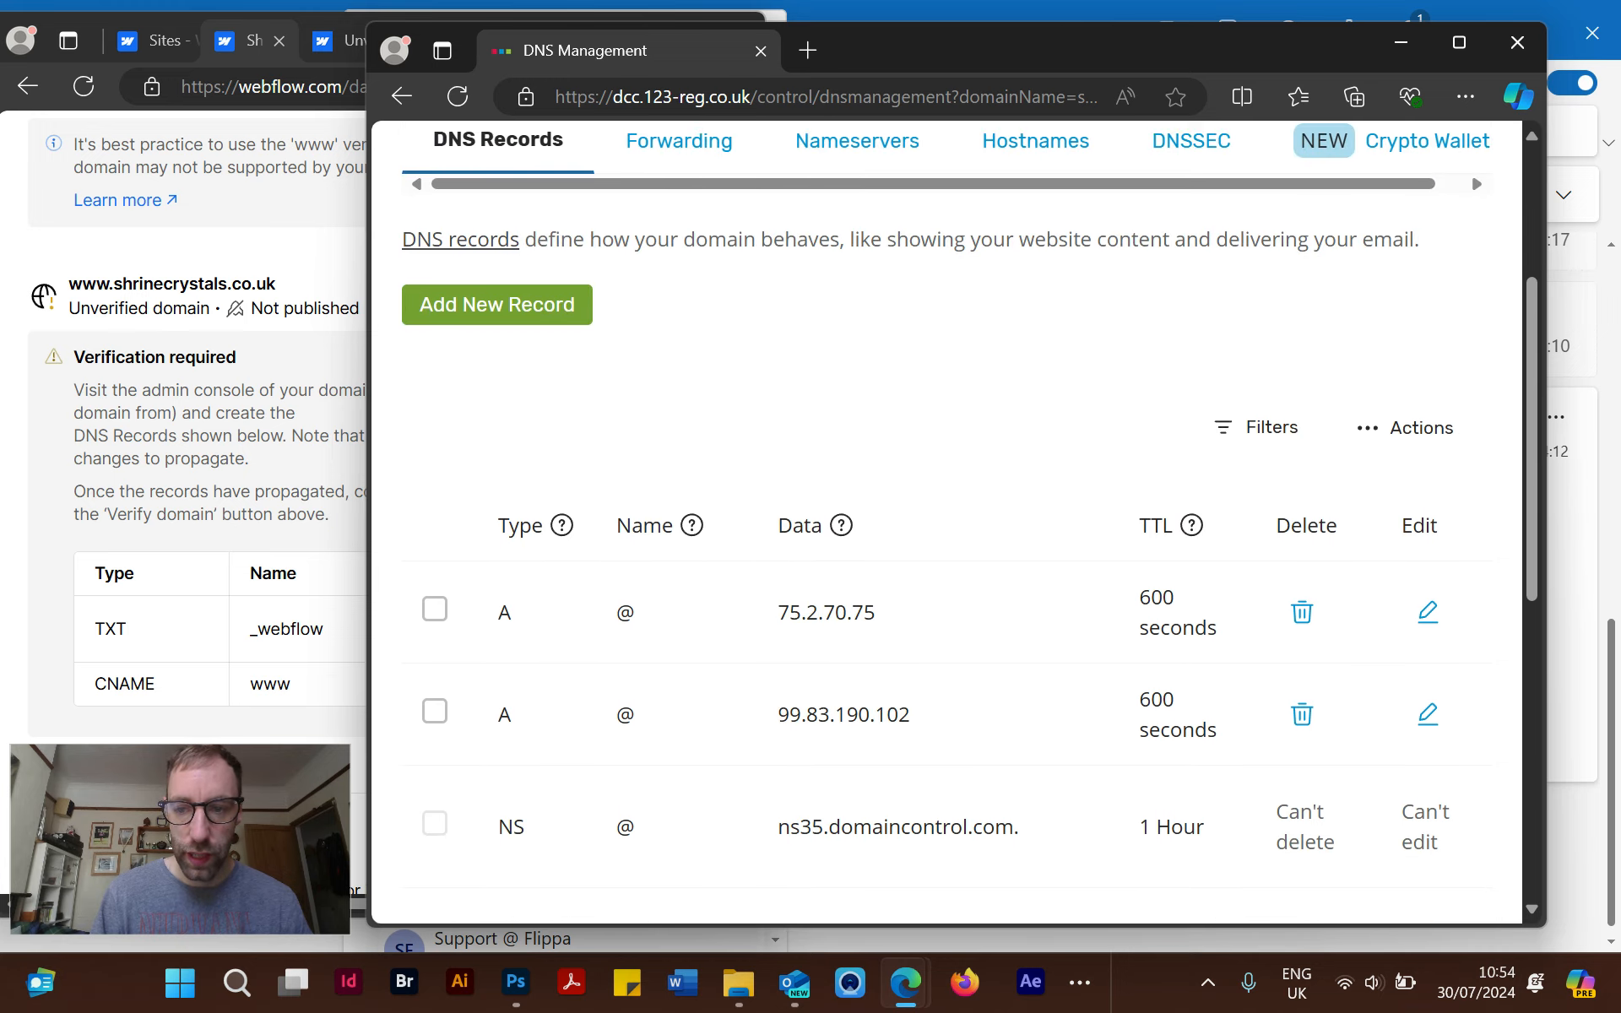
pyautogui.scroll(-2, 1471, 173)
pyautogui.scroll(1, 1471, 135)
pyautogui.scroll(-3, 1471, 135)
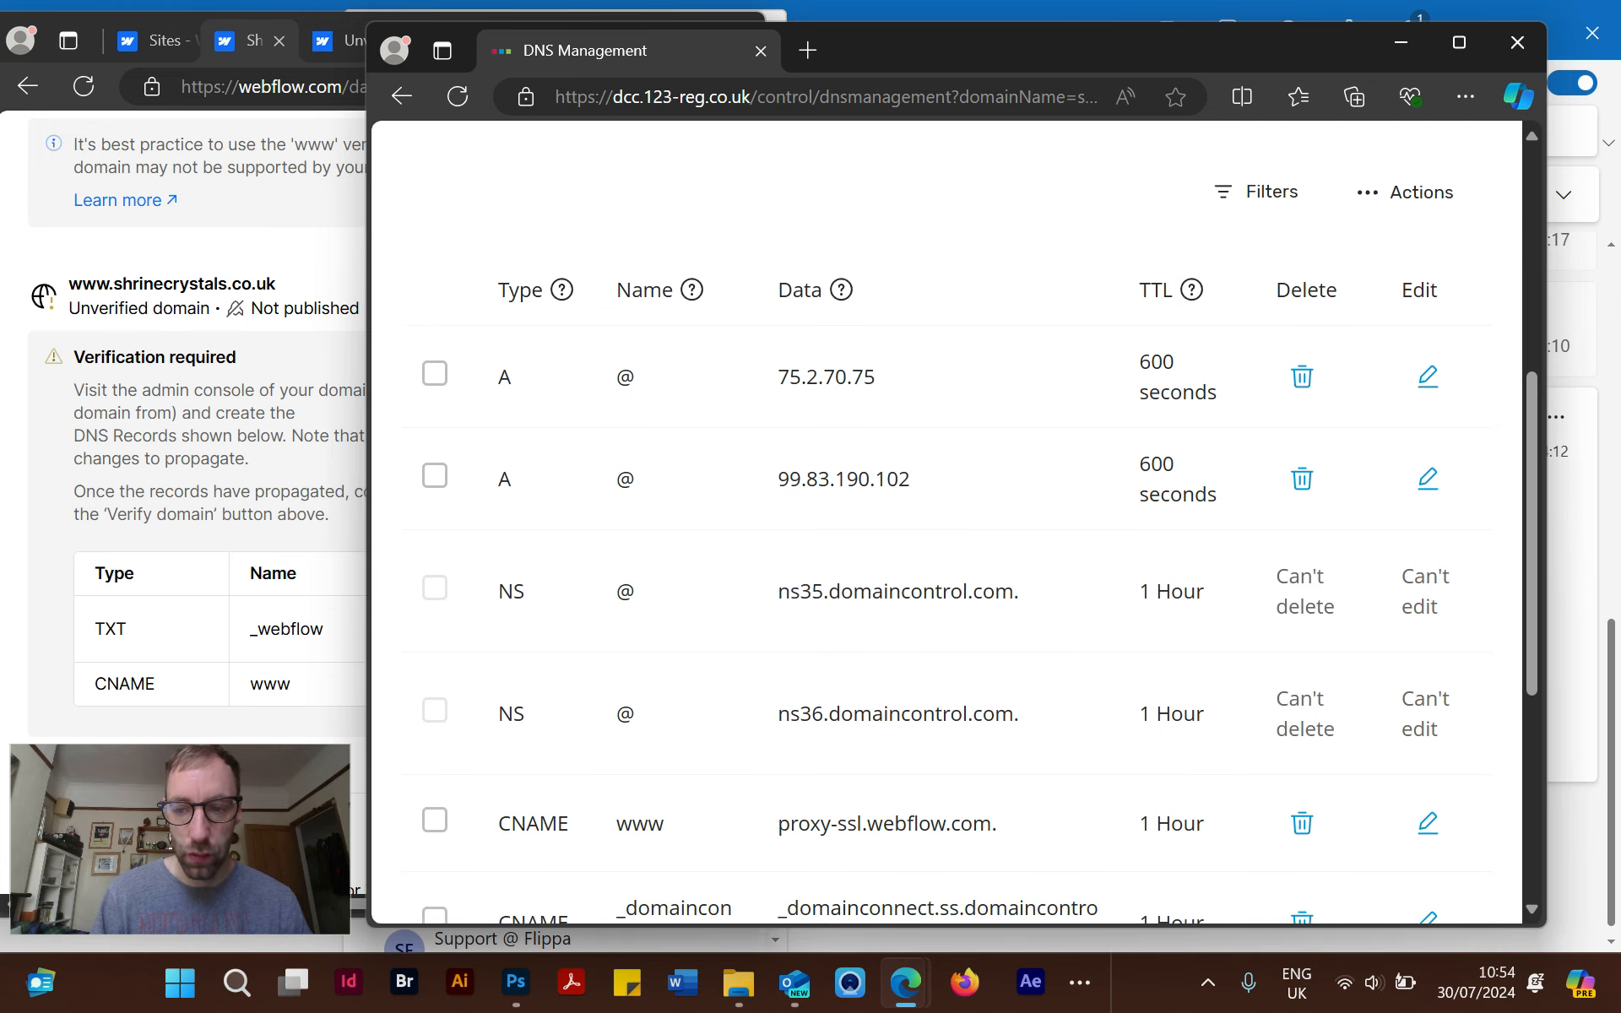
pyautogui.moveTo(1191, 241)
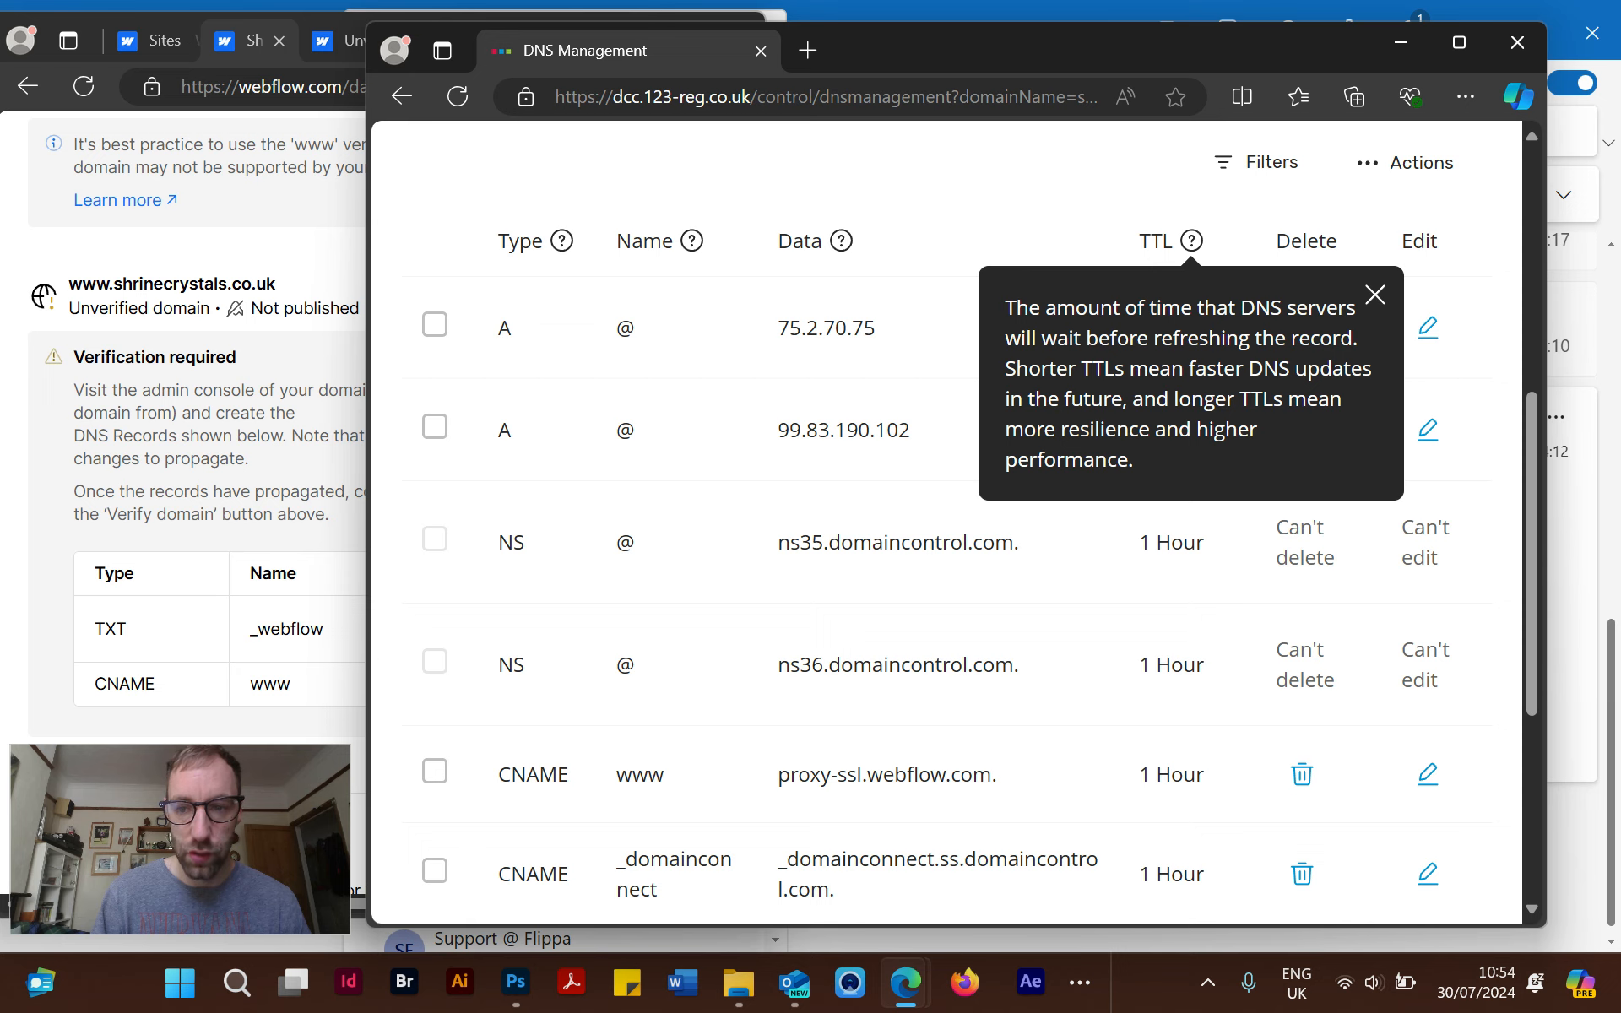
# Examine the type, name, data and TTL of each DNS record through to the last _webflow TXT record.
pyautogui.scroll(-3, 955, 558)
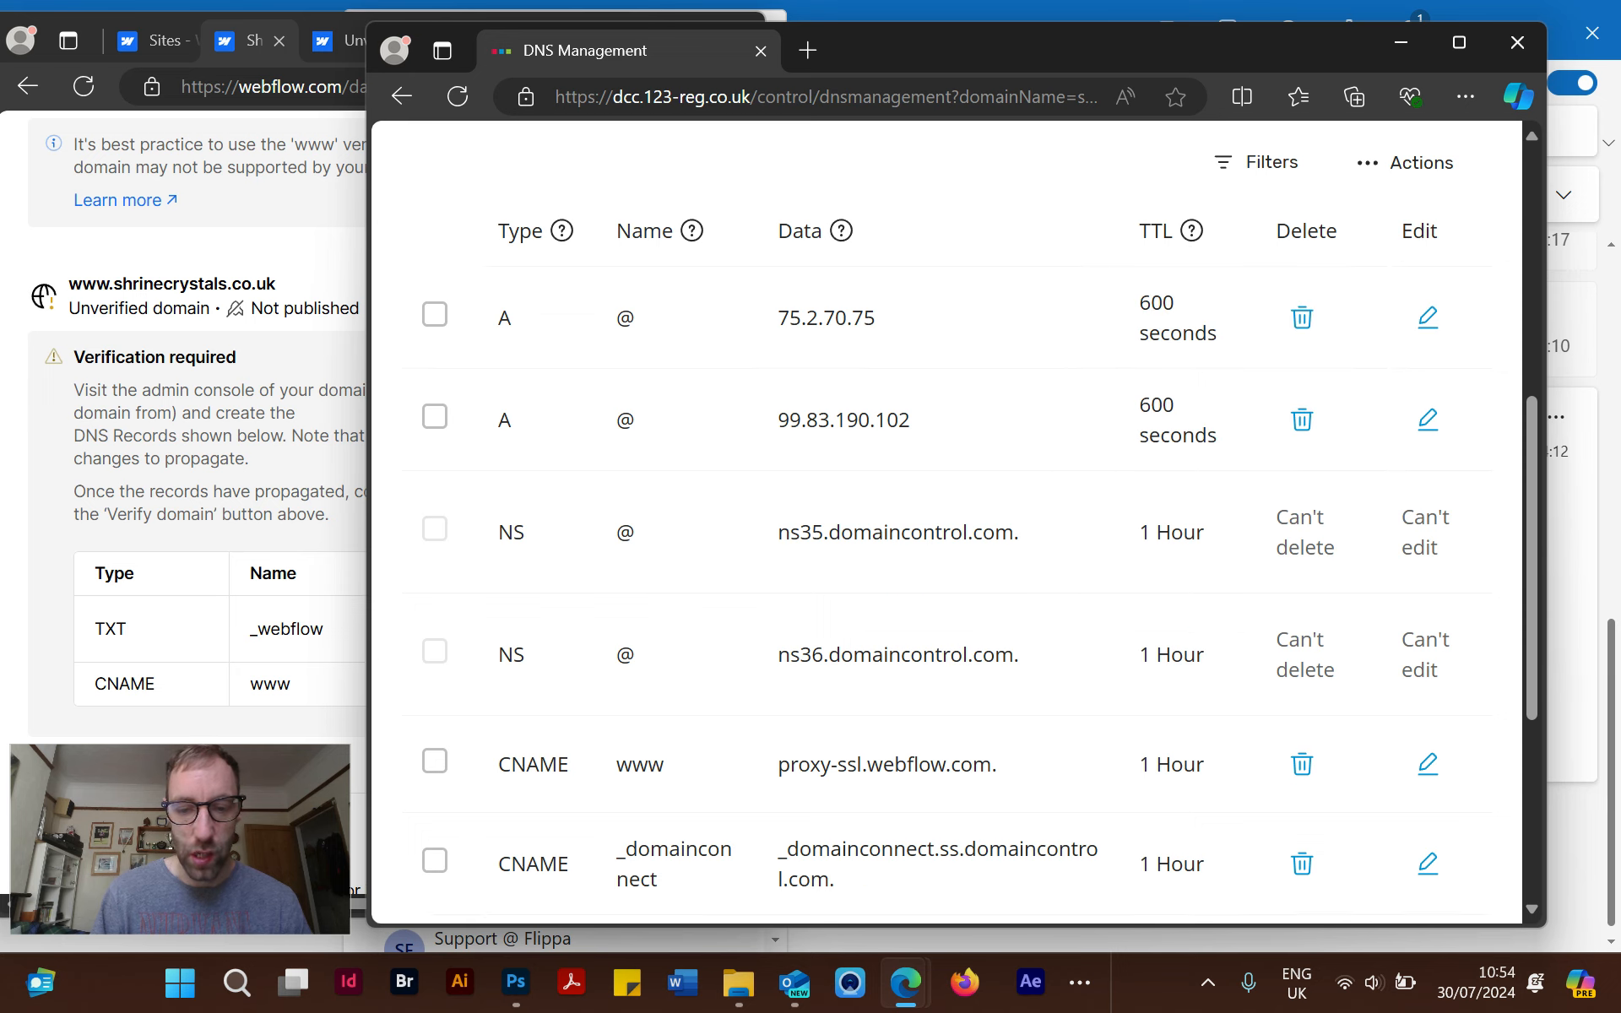
pyautogui.scroll(10, 1471, 196)
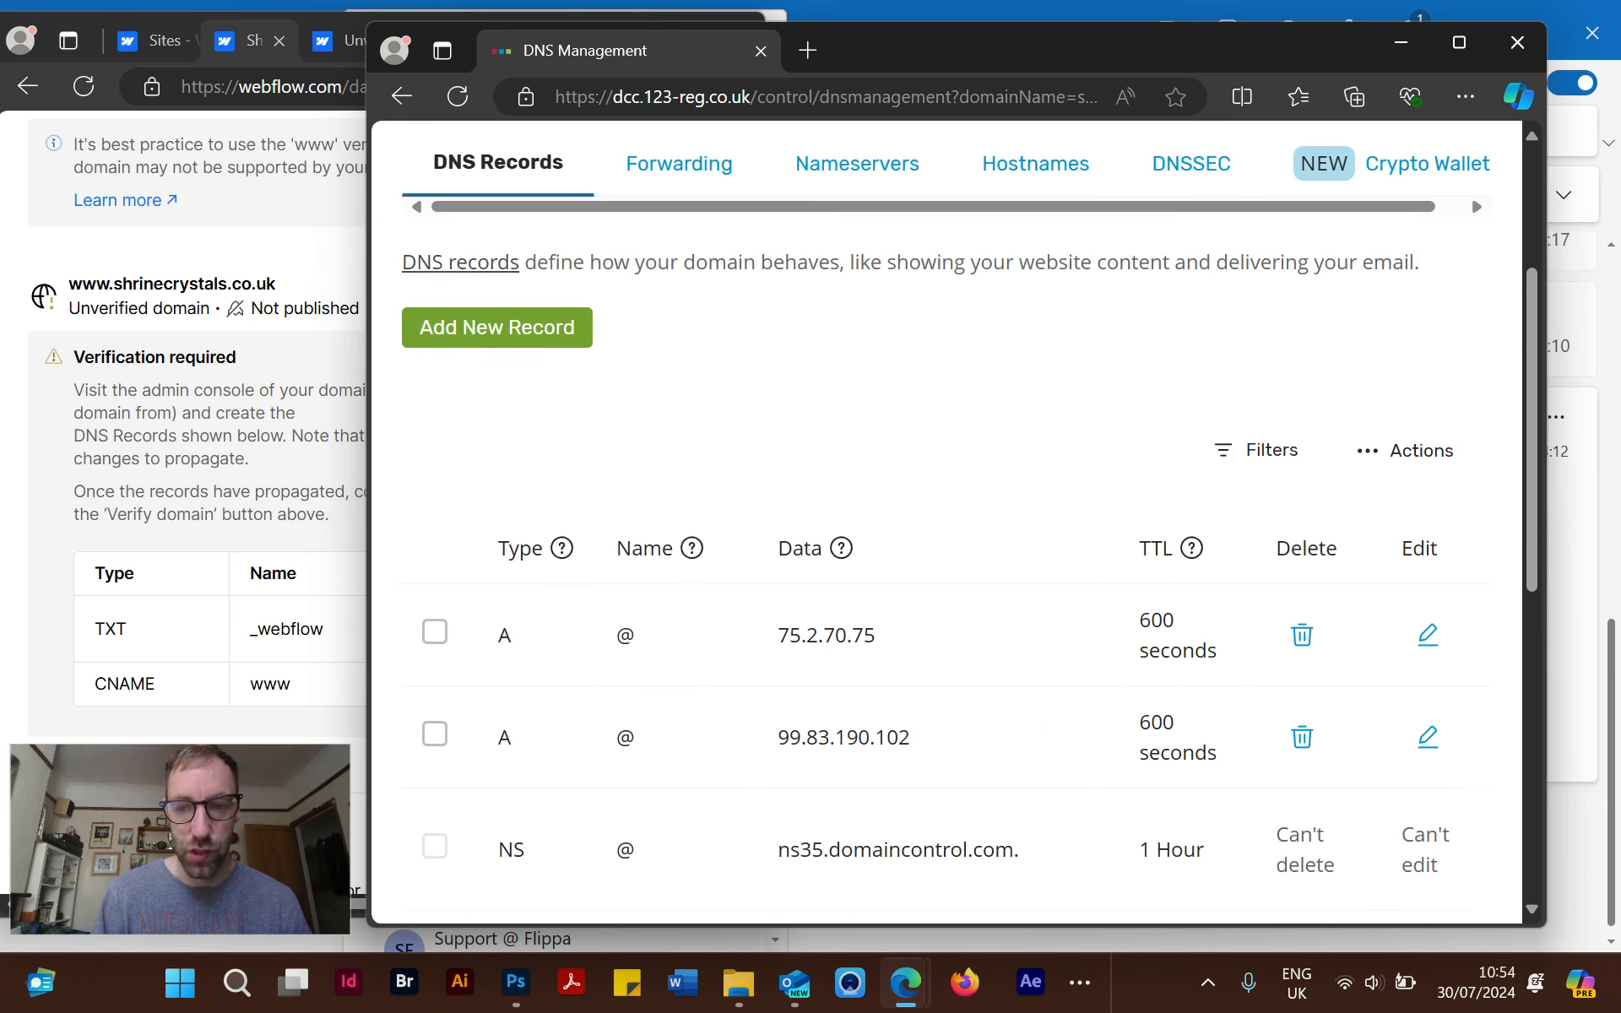
pyautogui.moveTo(1192, 550)
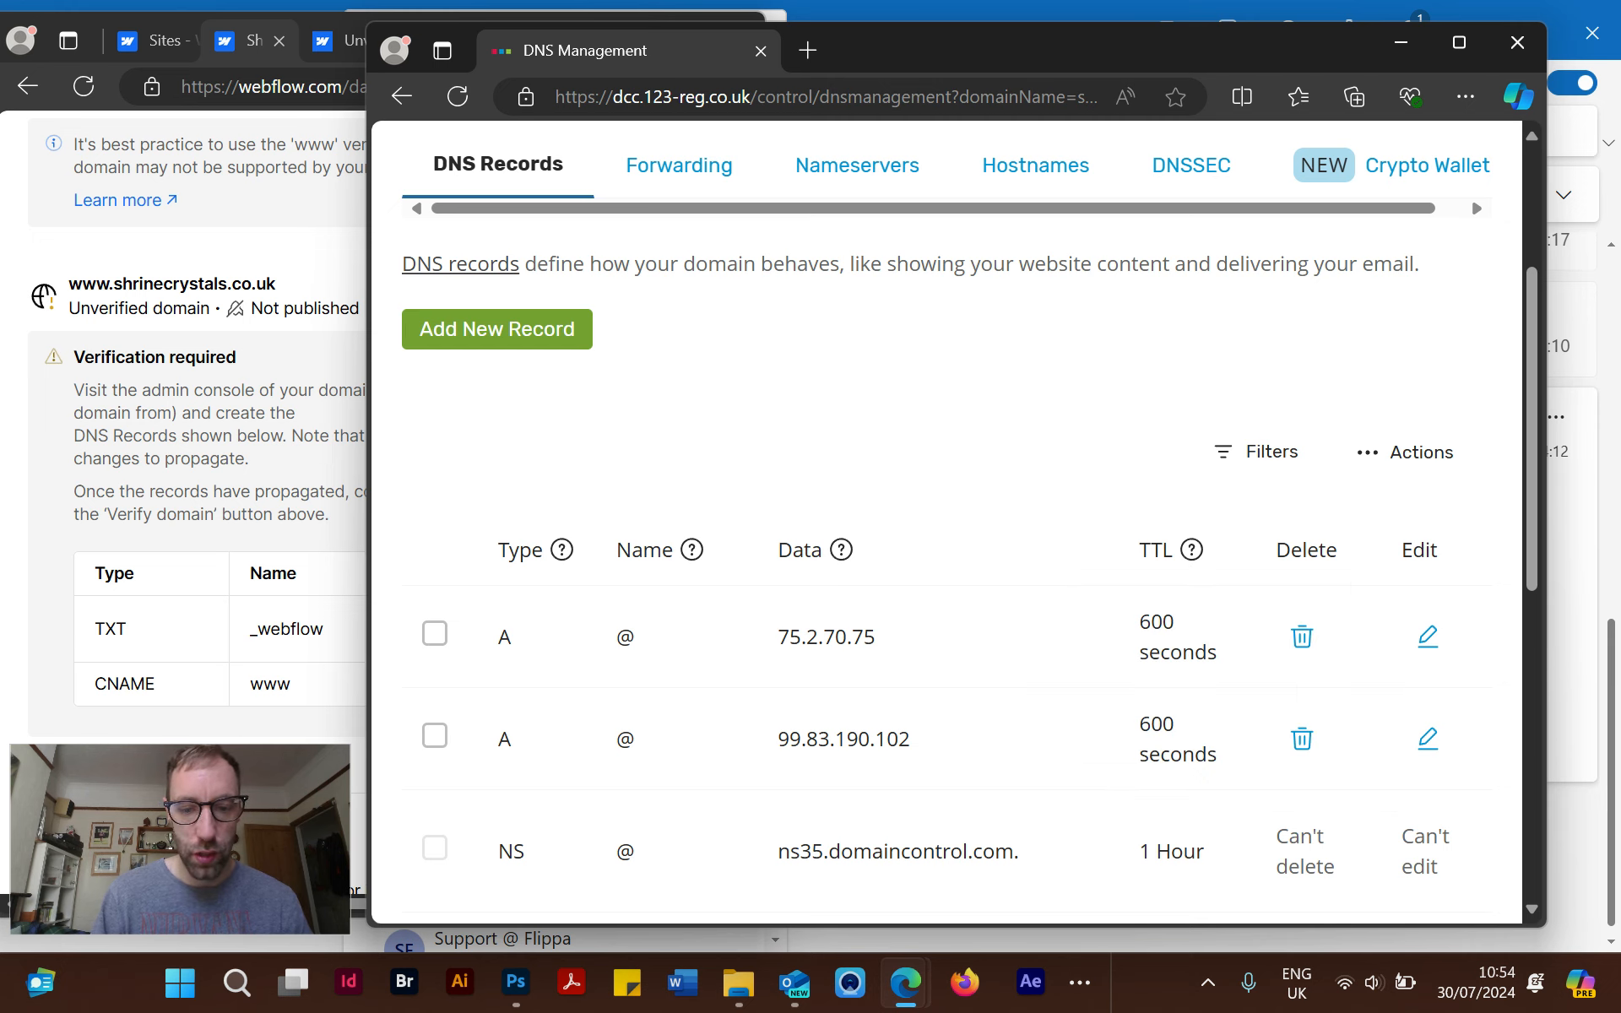
pyautogui.scroll(-5, 946, 524)
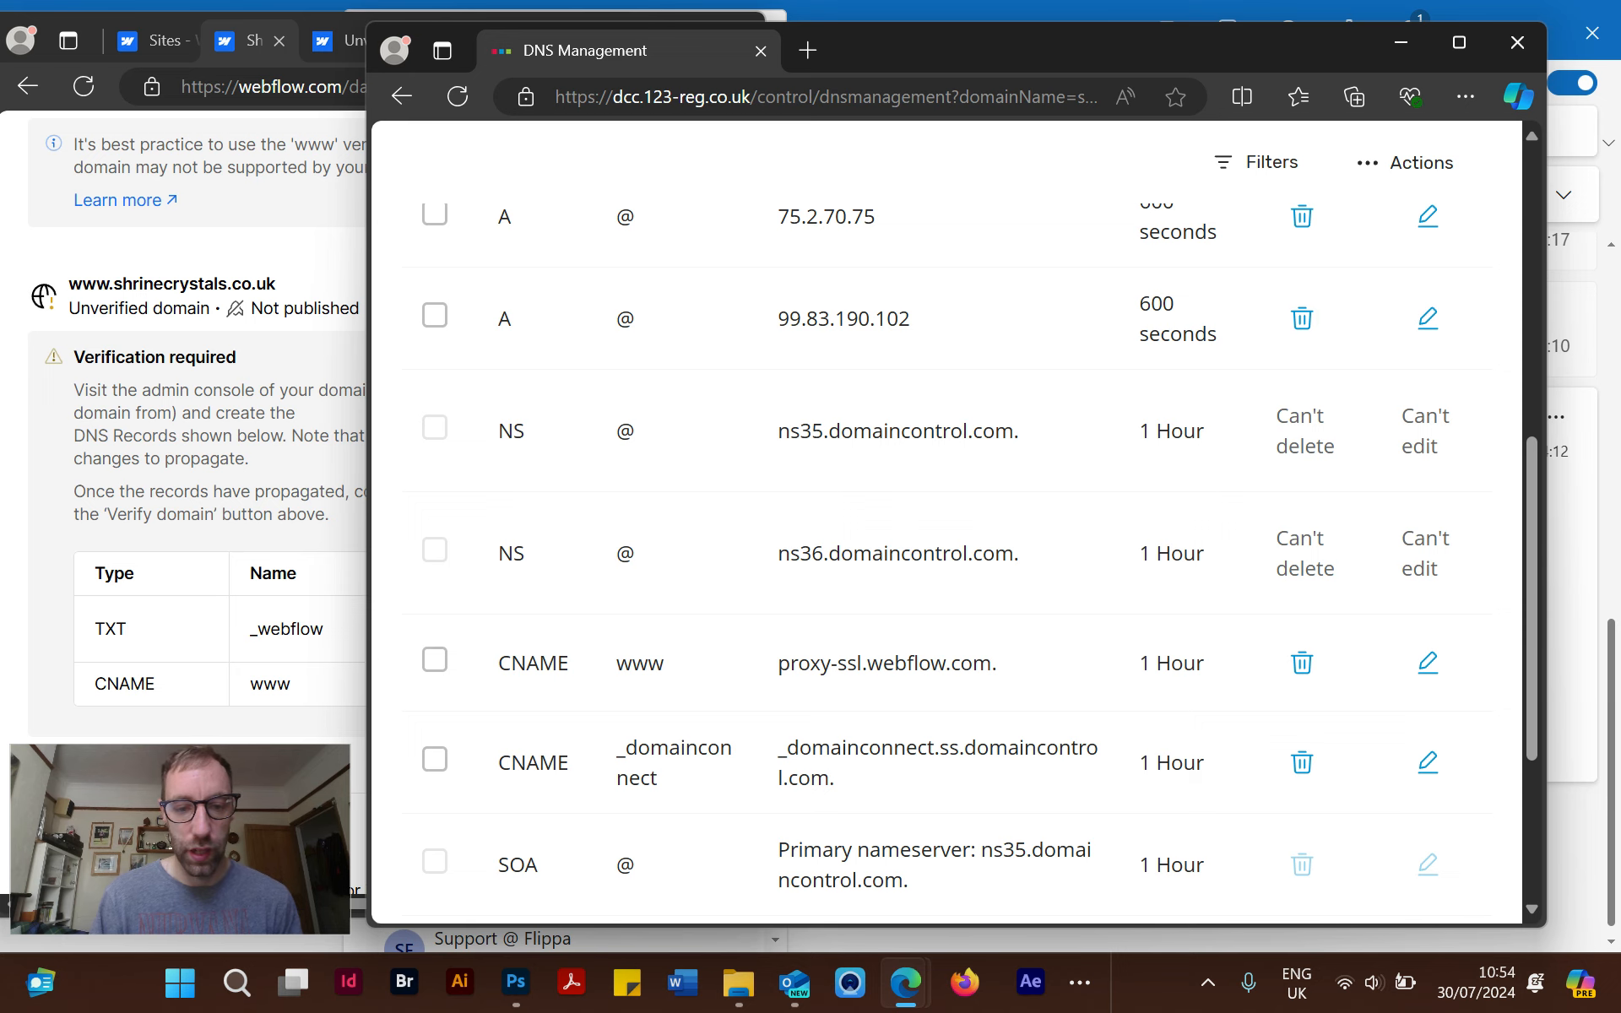
pyautogui.scroll(2, 945, 523)
pyautogui.scroll(-2, 946, 523)
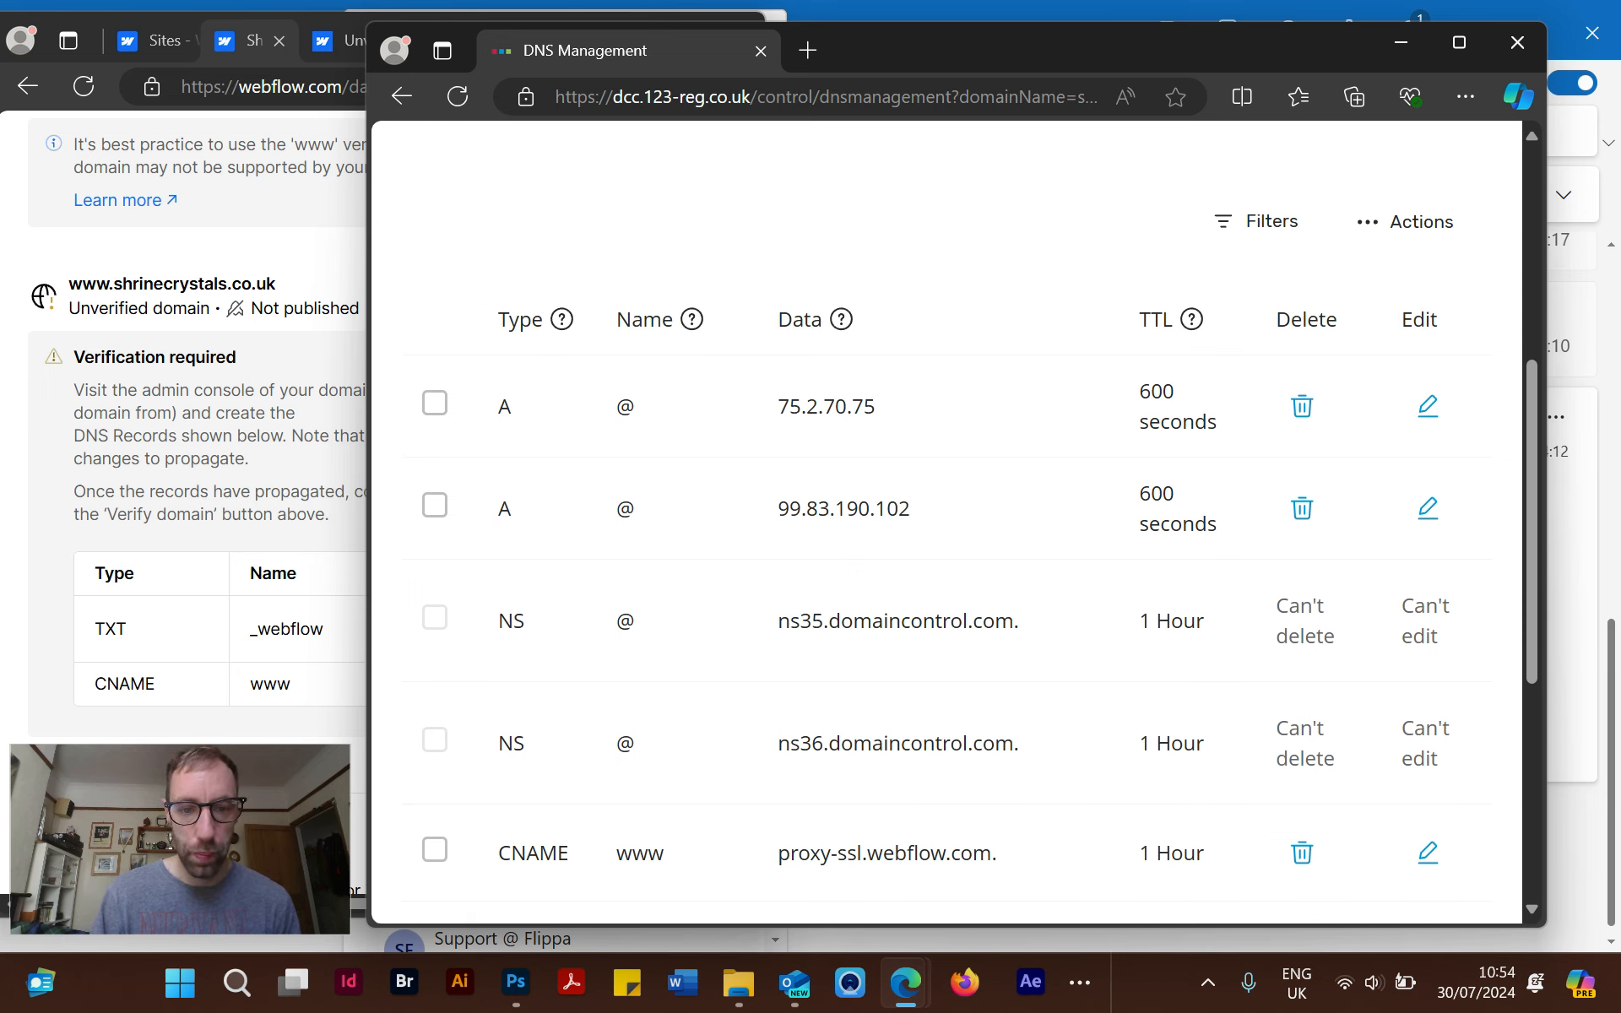
pyautogui.scroll(-4, 945, 524)
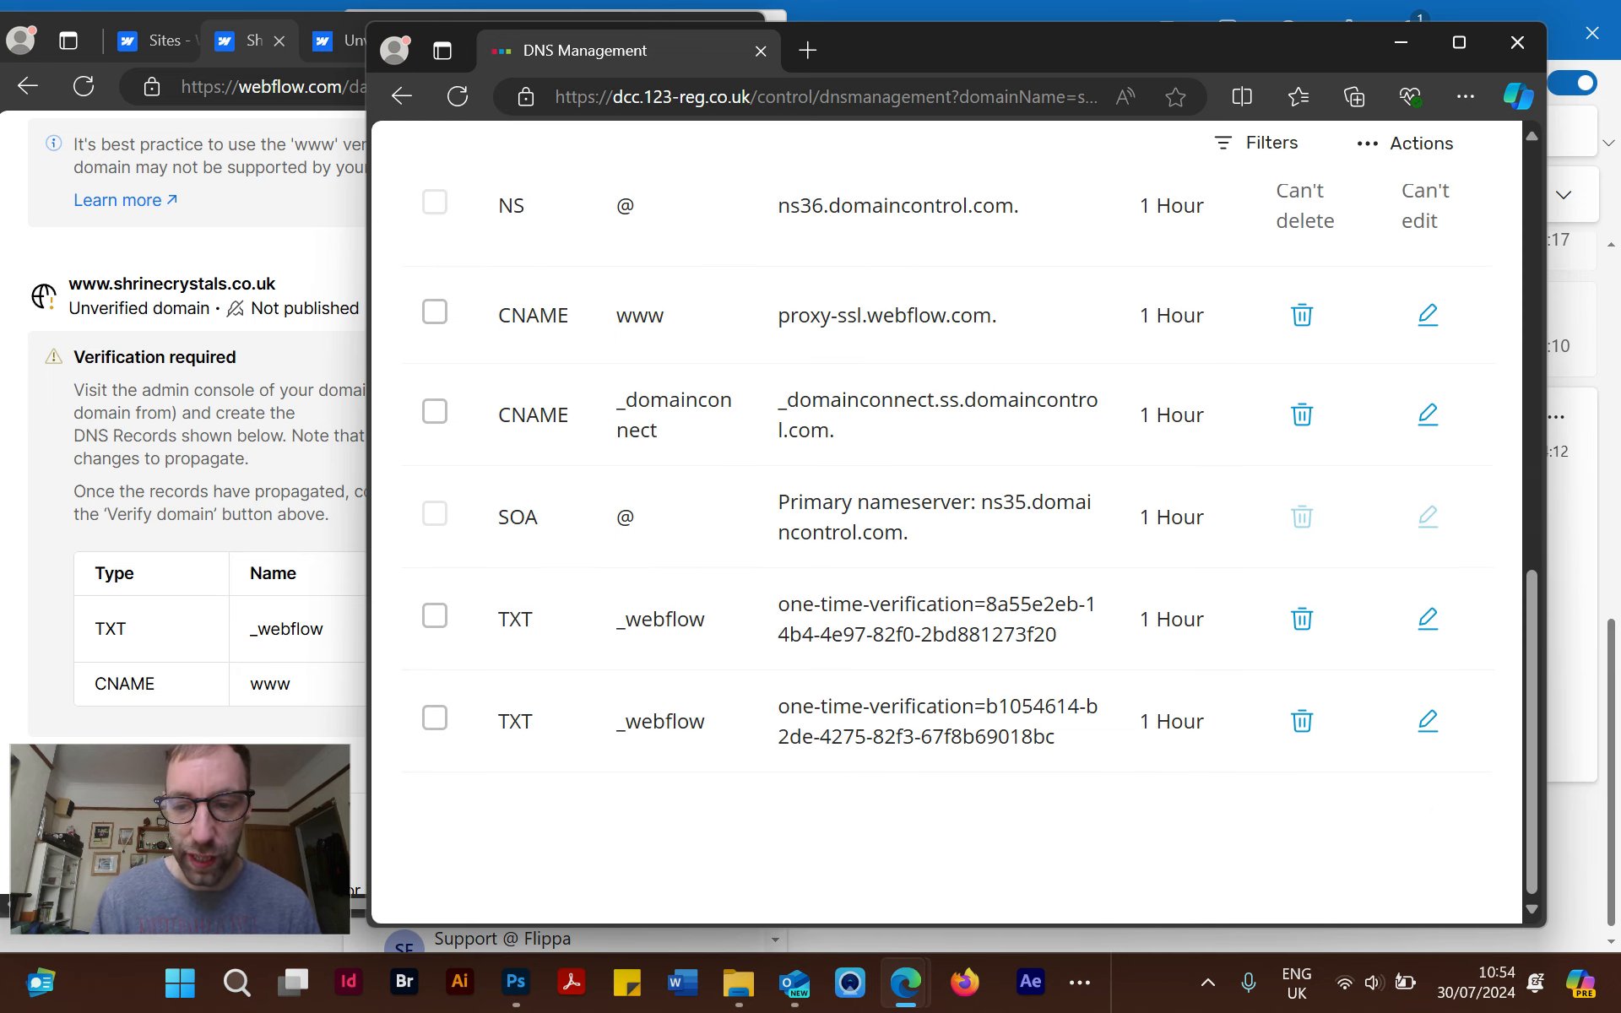
# Narrow the Webflow window and place the DNS Management window beside it so both sets of records show in full.
pyautogui.moveTo(910, 46); pyautogui.dragTo(1075, 48)
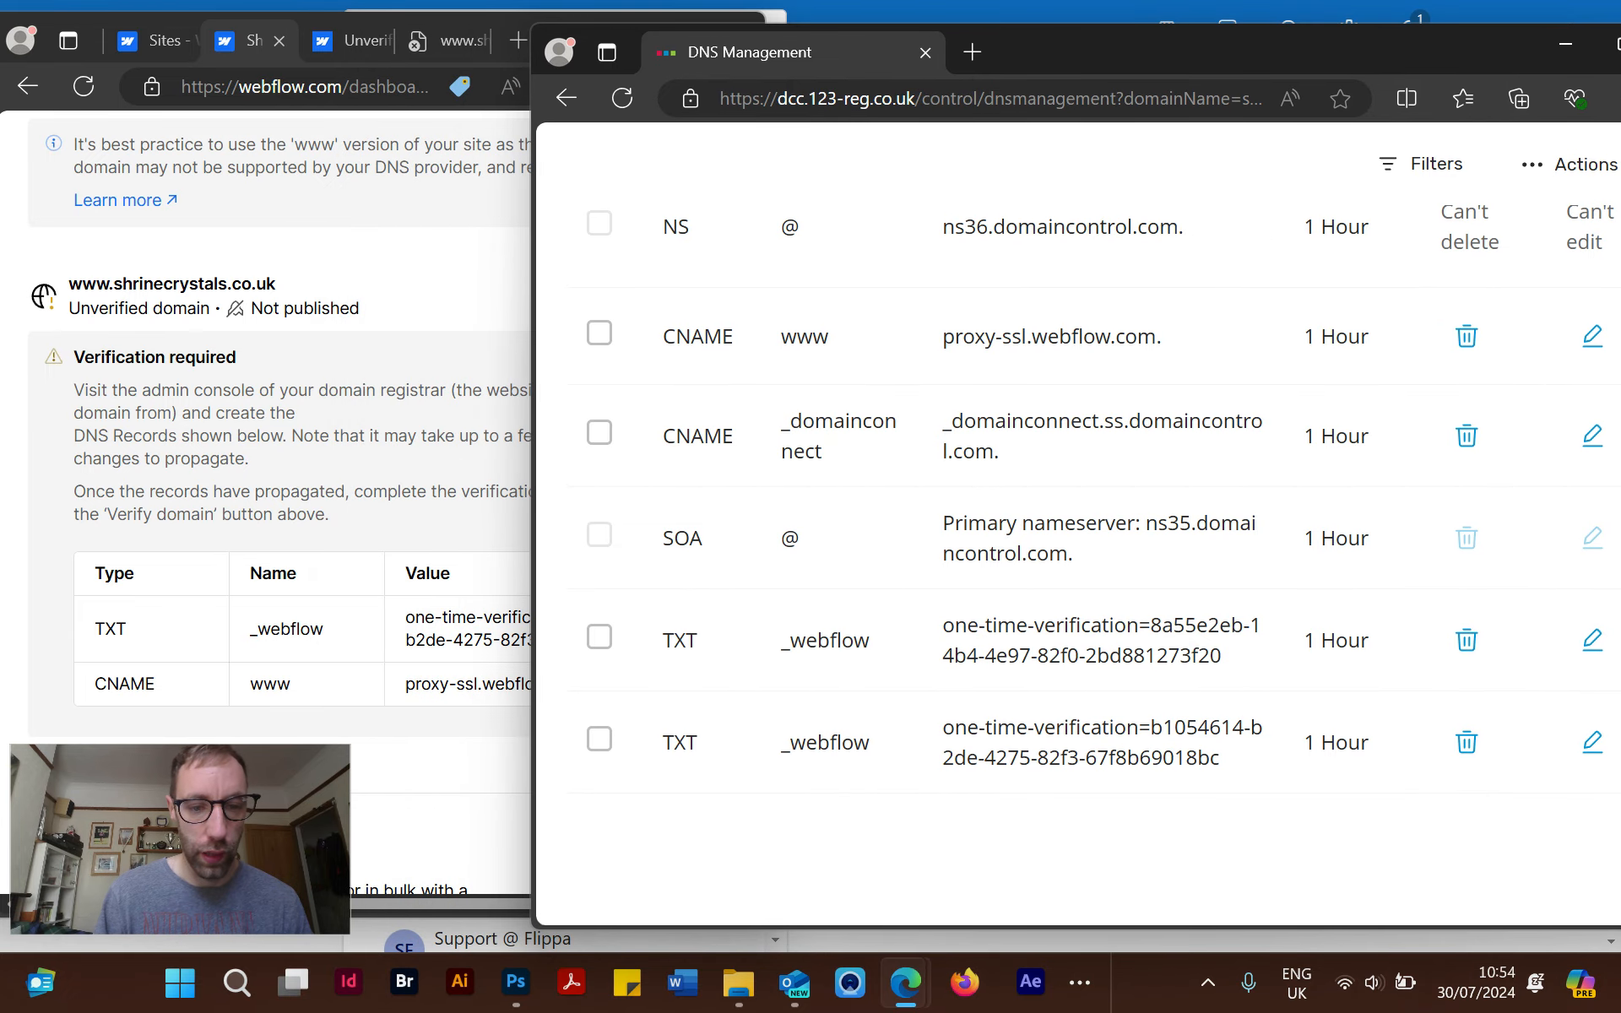
pyautogui.click(456, 287)
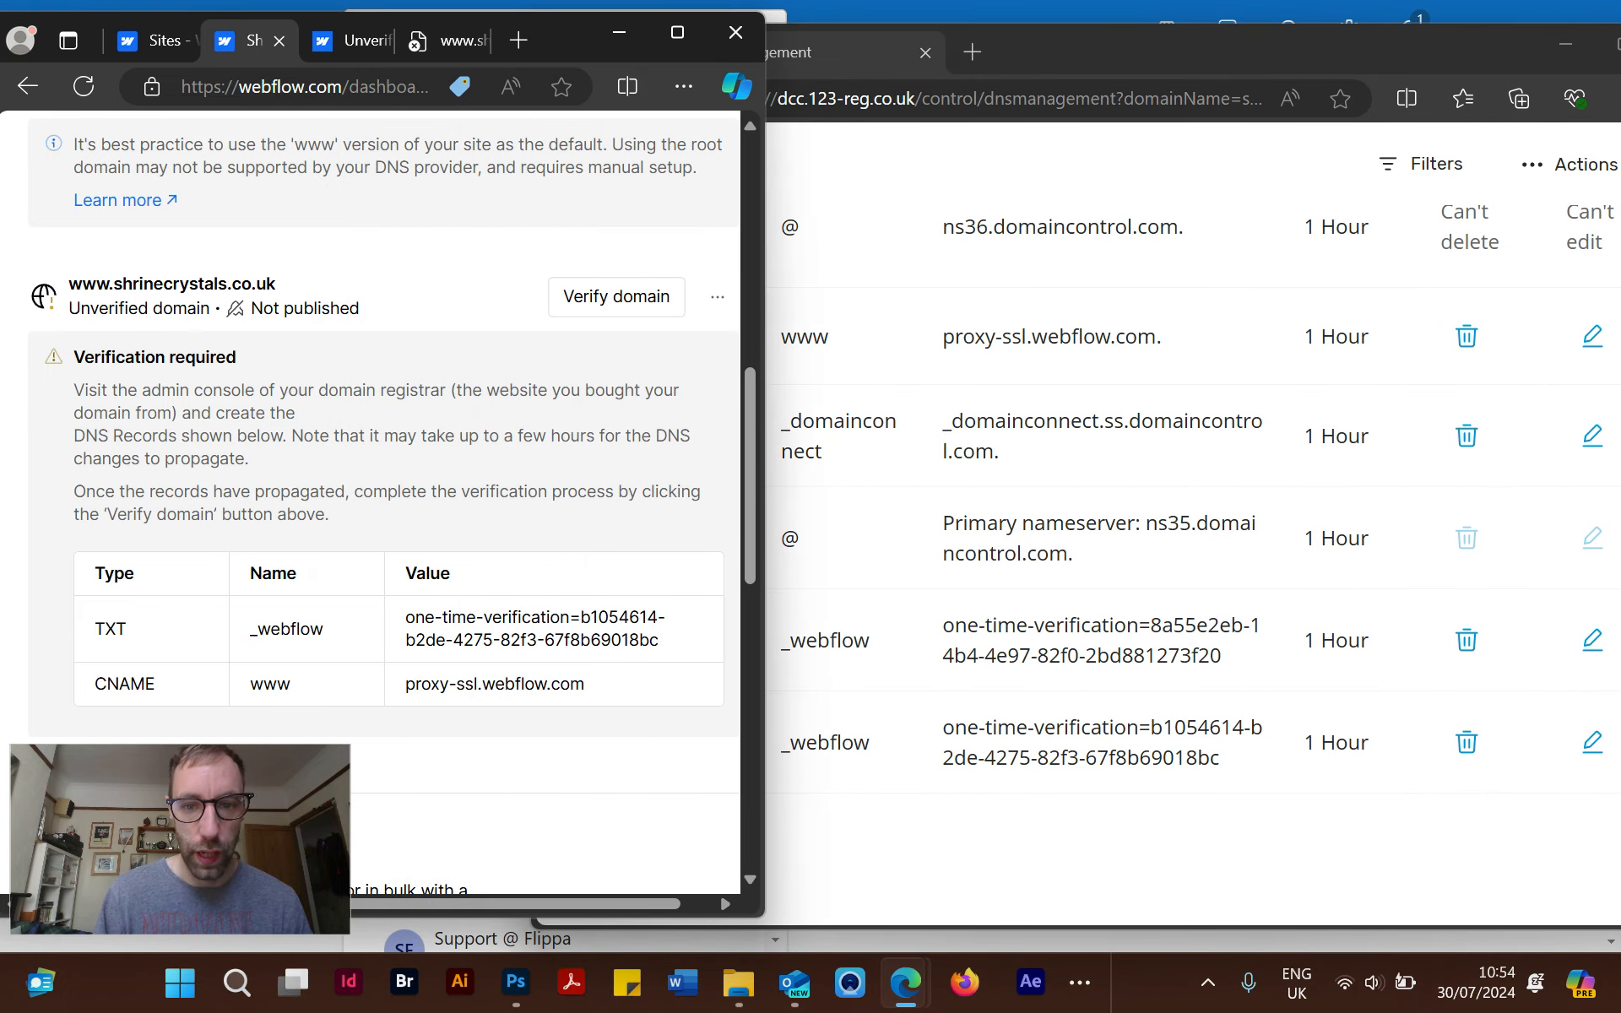
pyautogui.moveTo(765, 301); pyautogui.dragTo(625, 302)
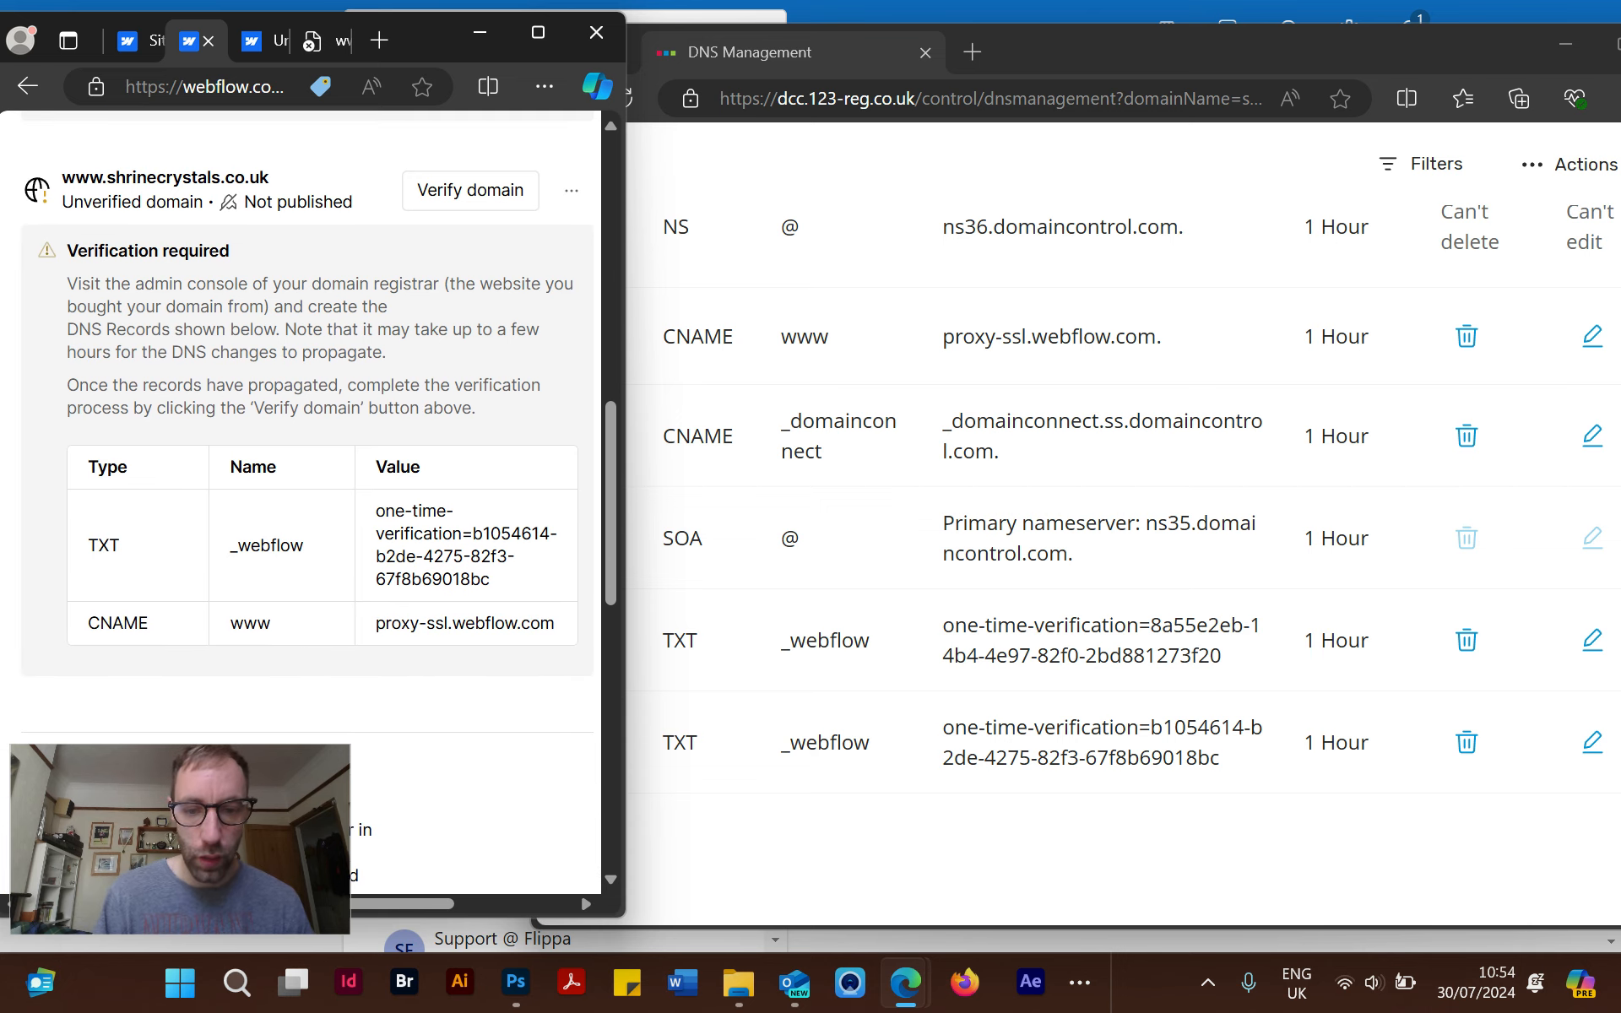
pyautogui.moveTo(1034, 55); pyautogui.dragTo(1129, 44)
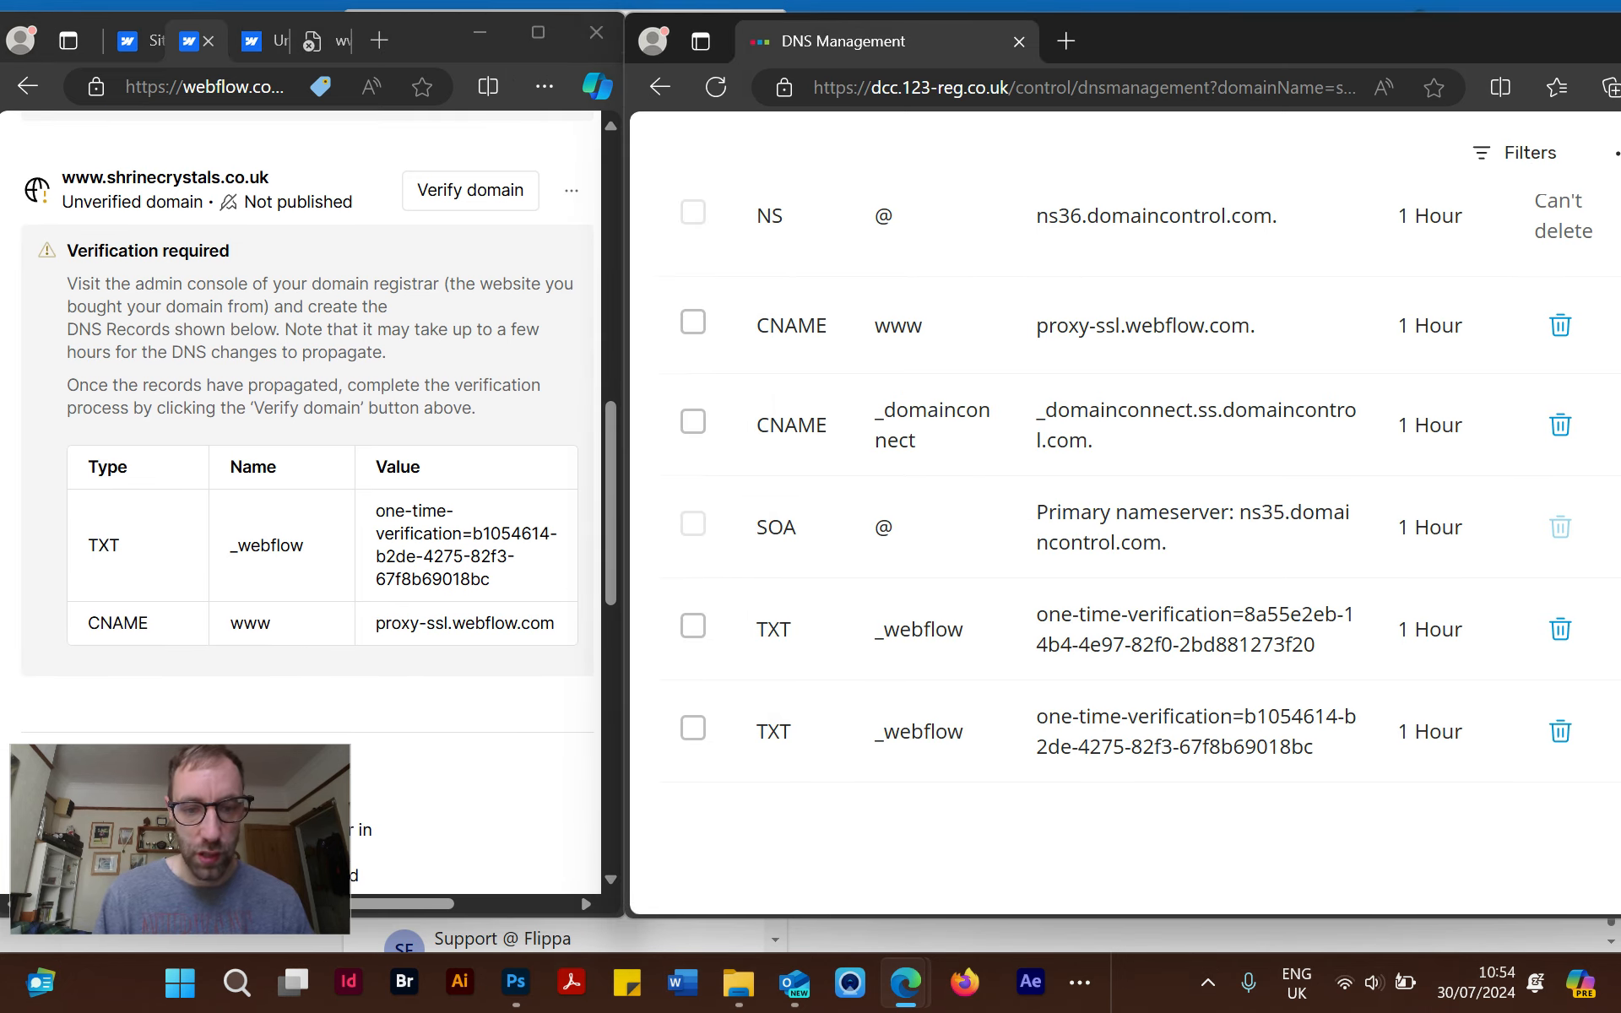
pyautogui.click(490, 253)
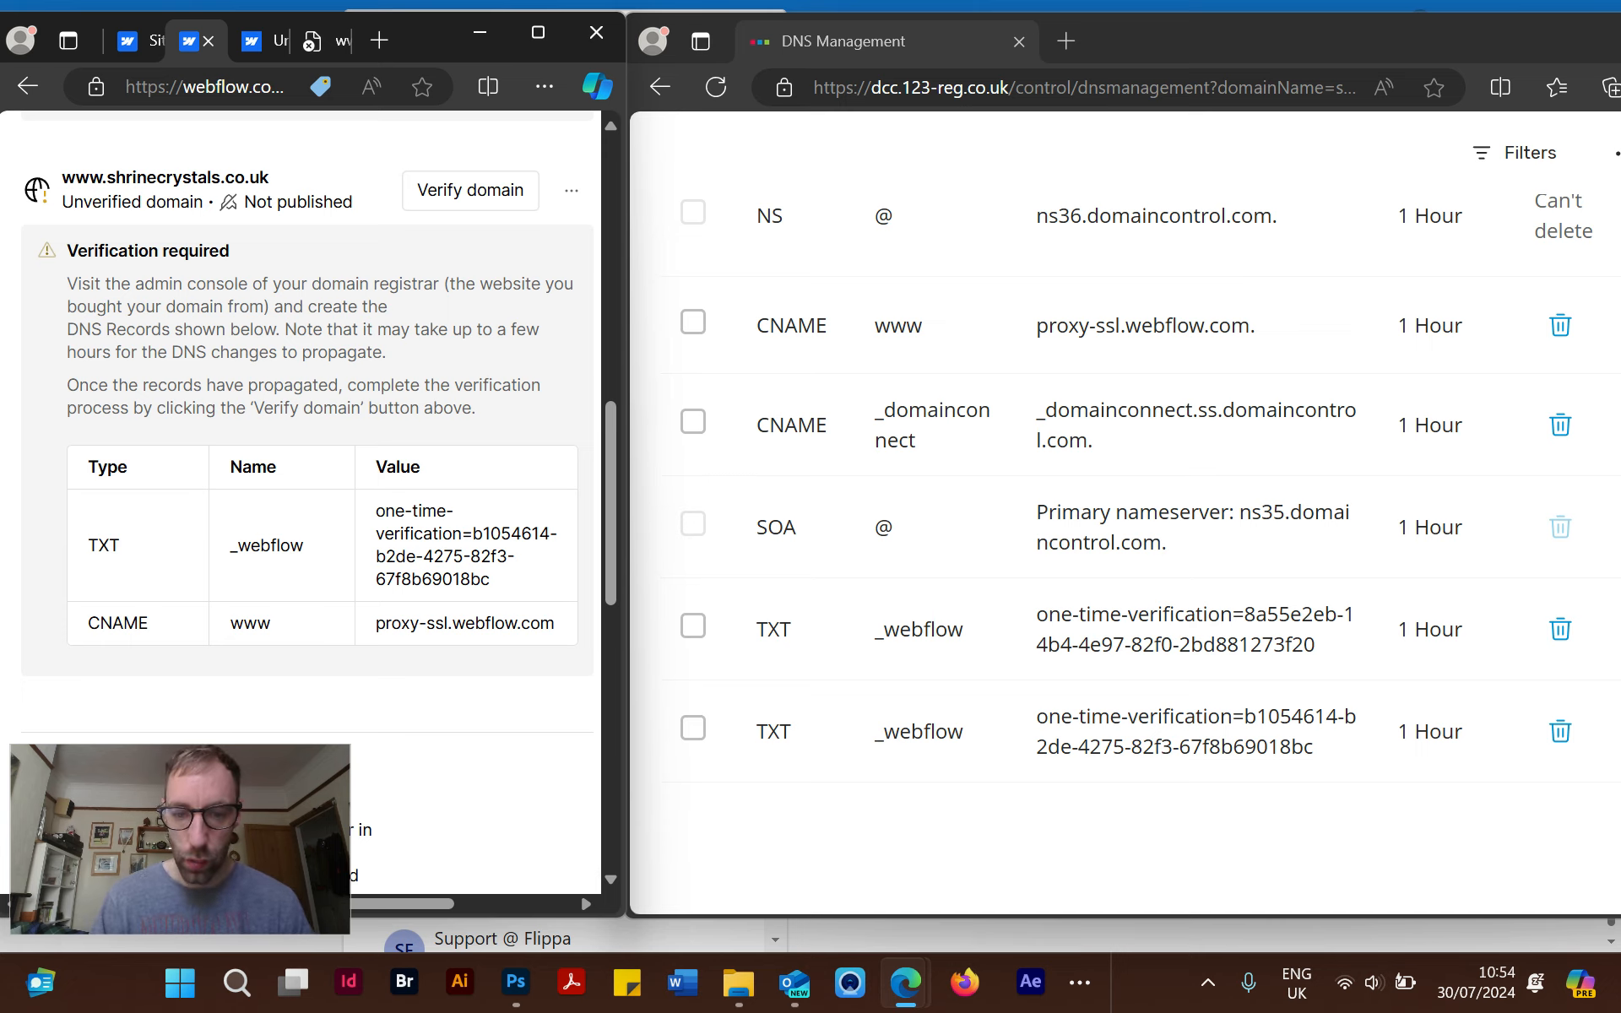
# Compare the full 123 Reg record list with the TXT and CNAME records that Webflow requires.
pyautogui.scroll(-1, 1136, 439)
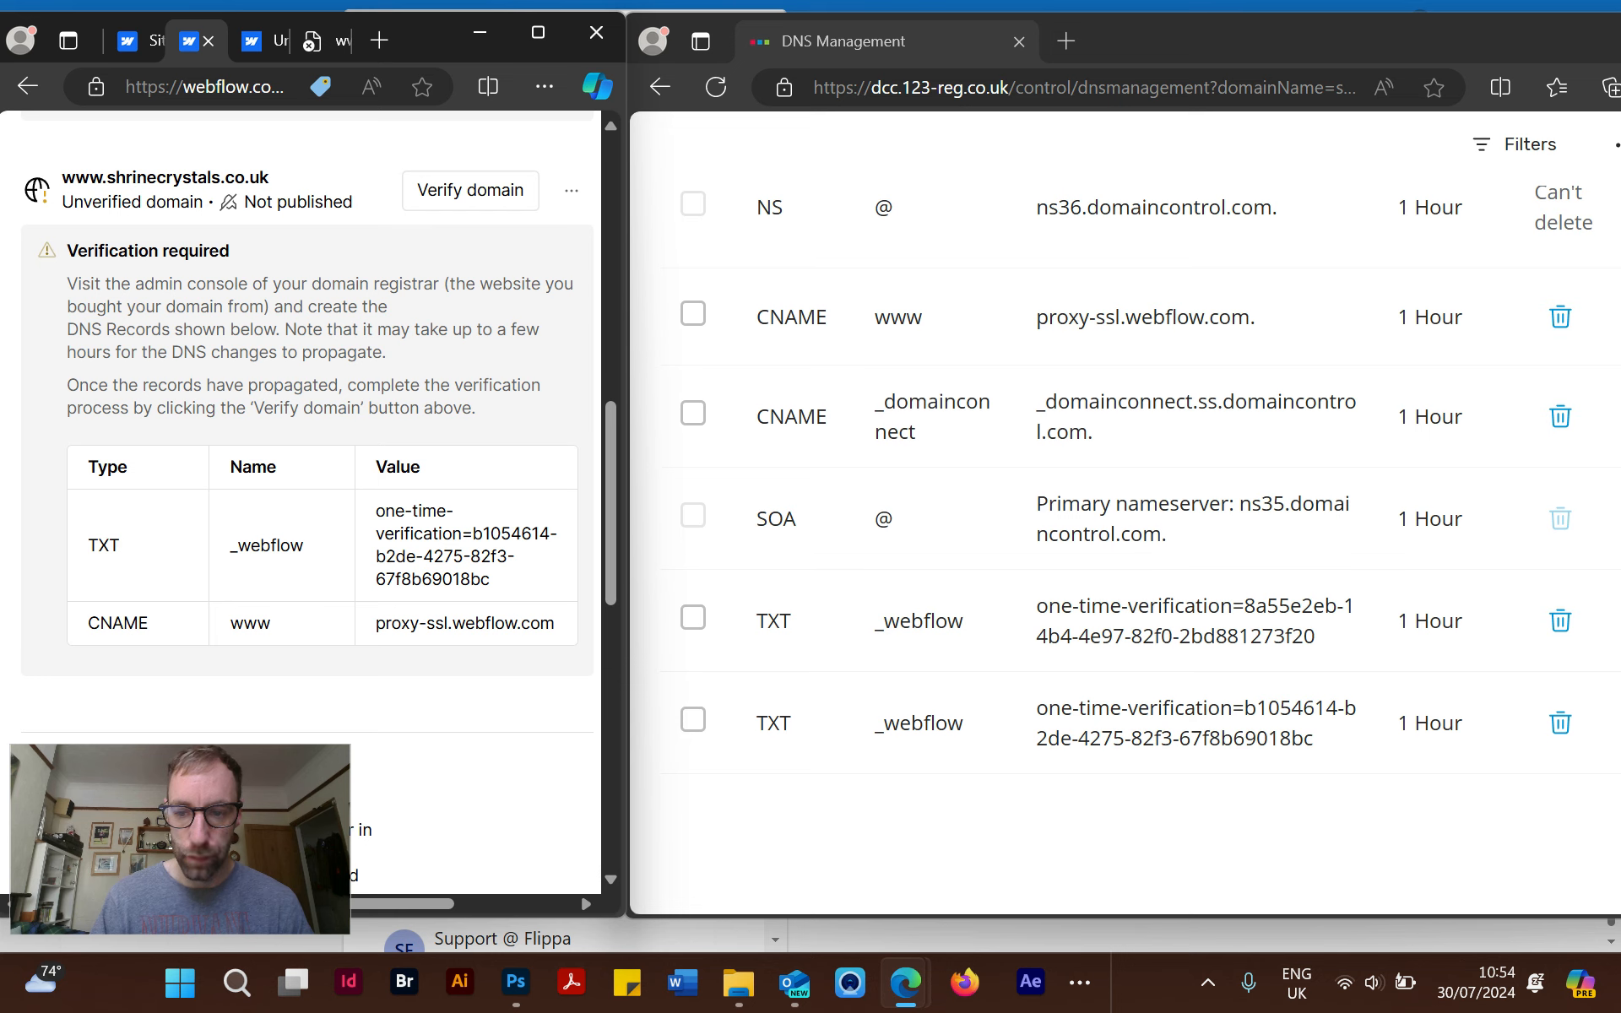
pyautogui.scroll(5, 1136, 439)
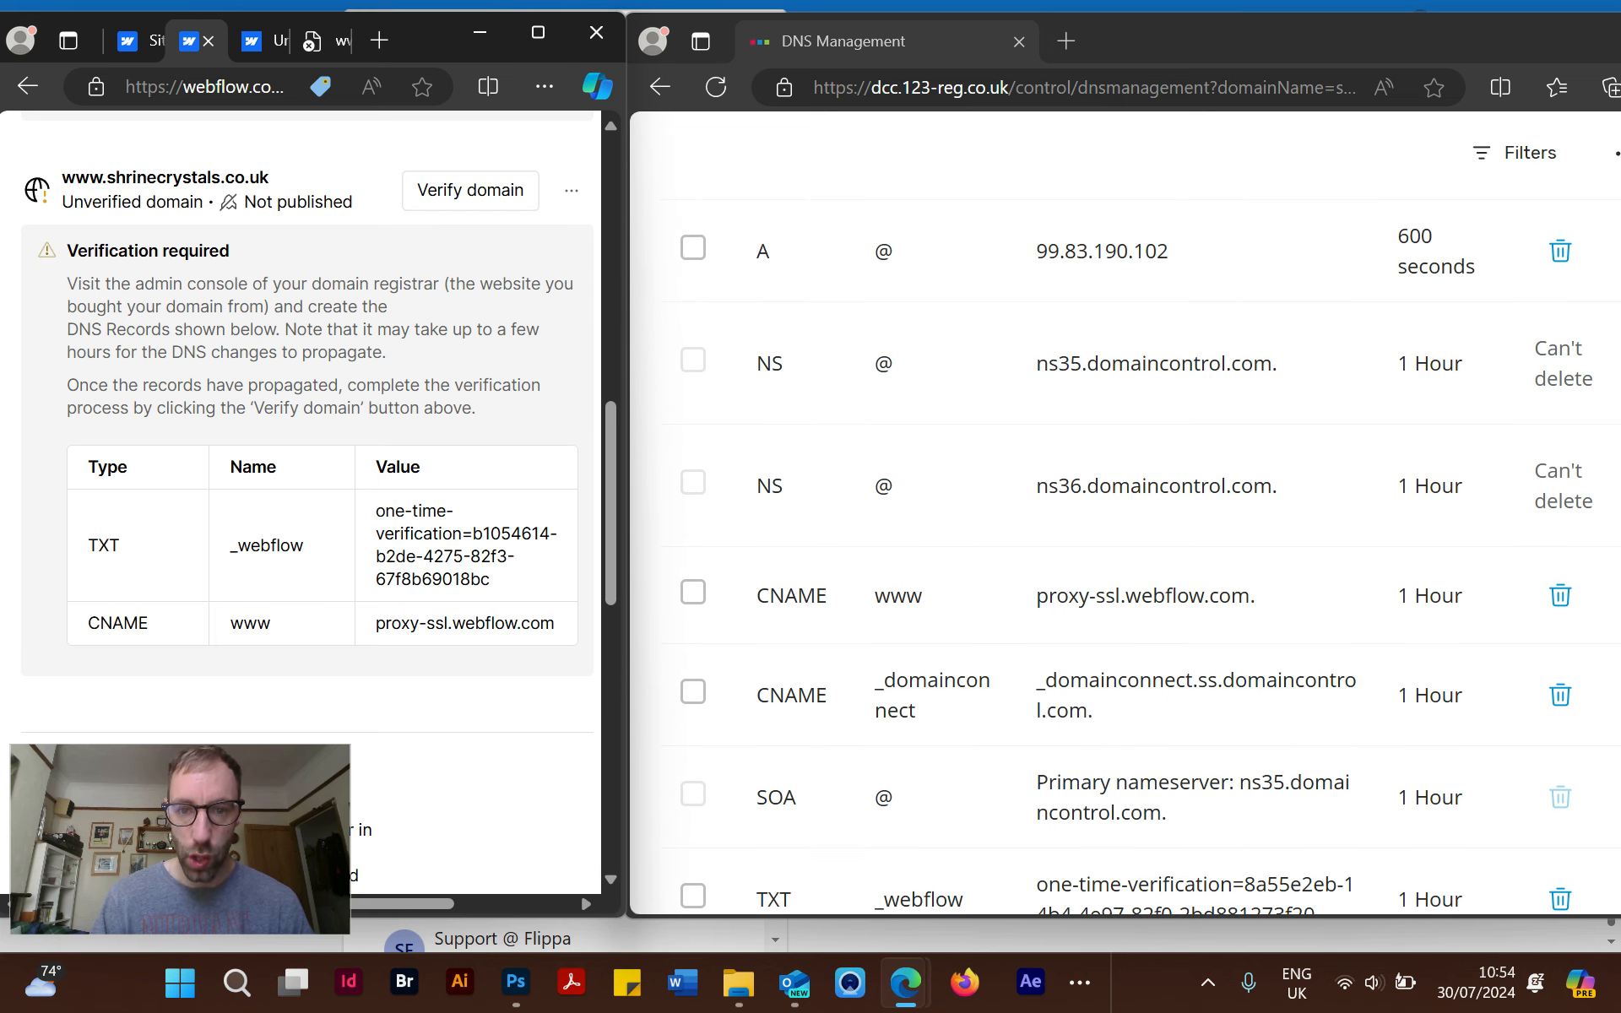
pyautogui.scroll(3, 1136, 440)
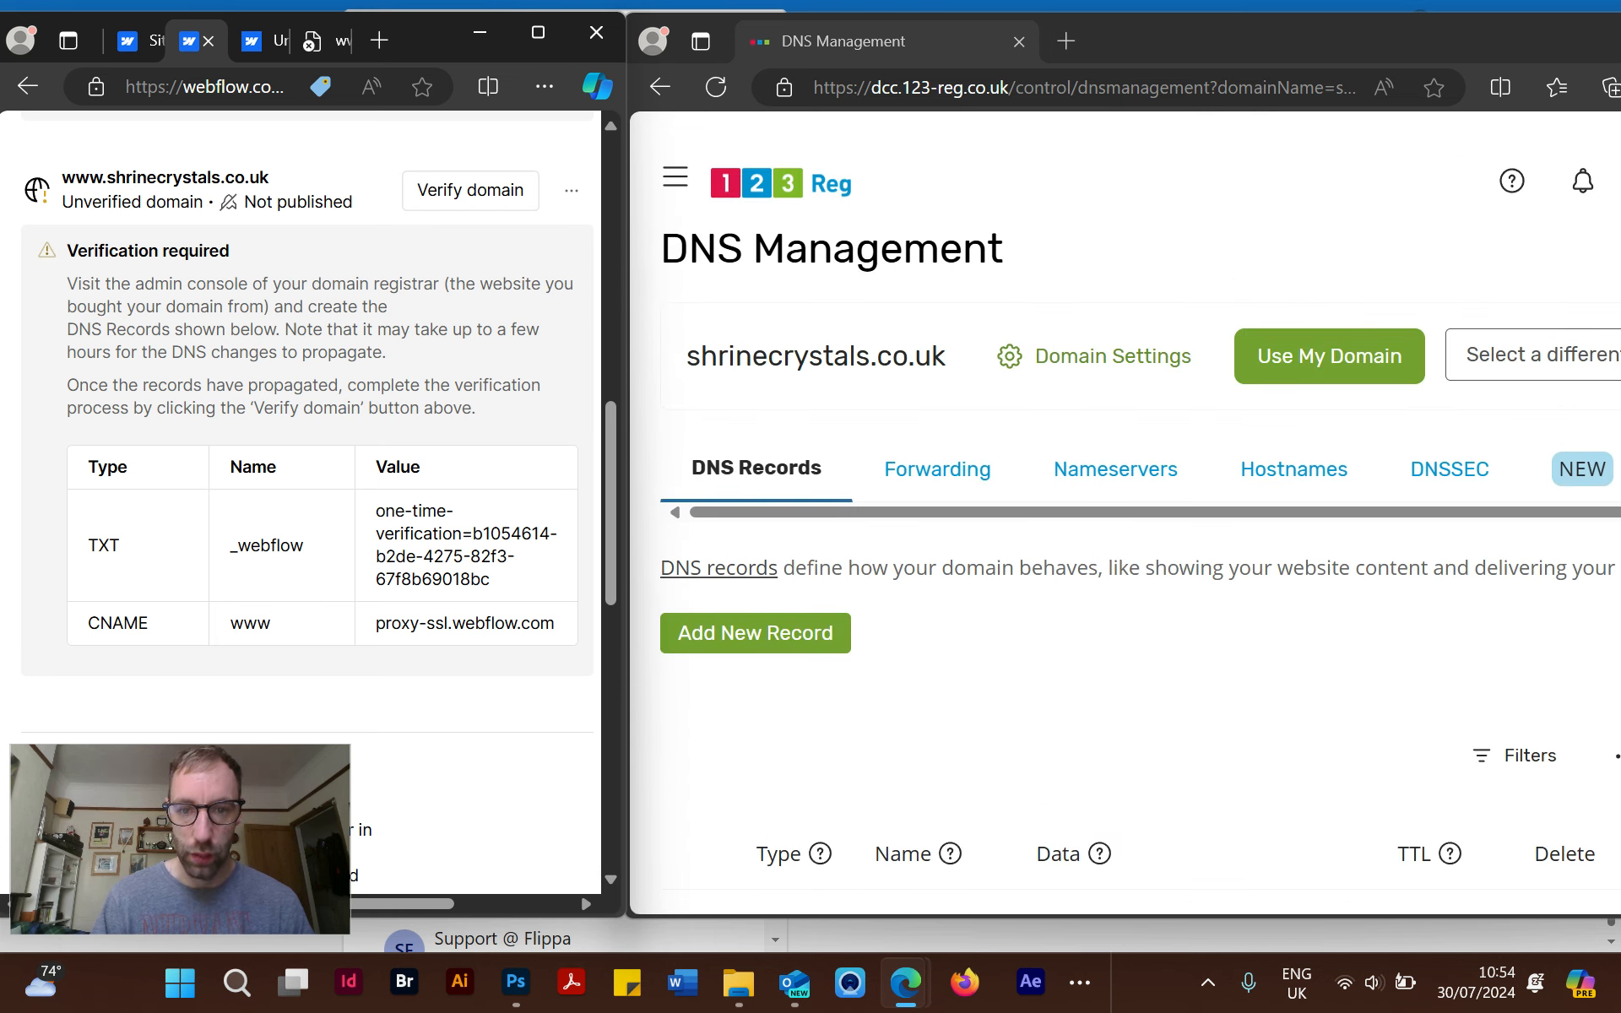
pyautogui.scroll(-3, 1136, 532)
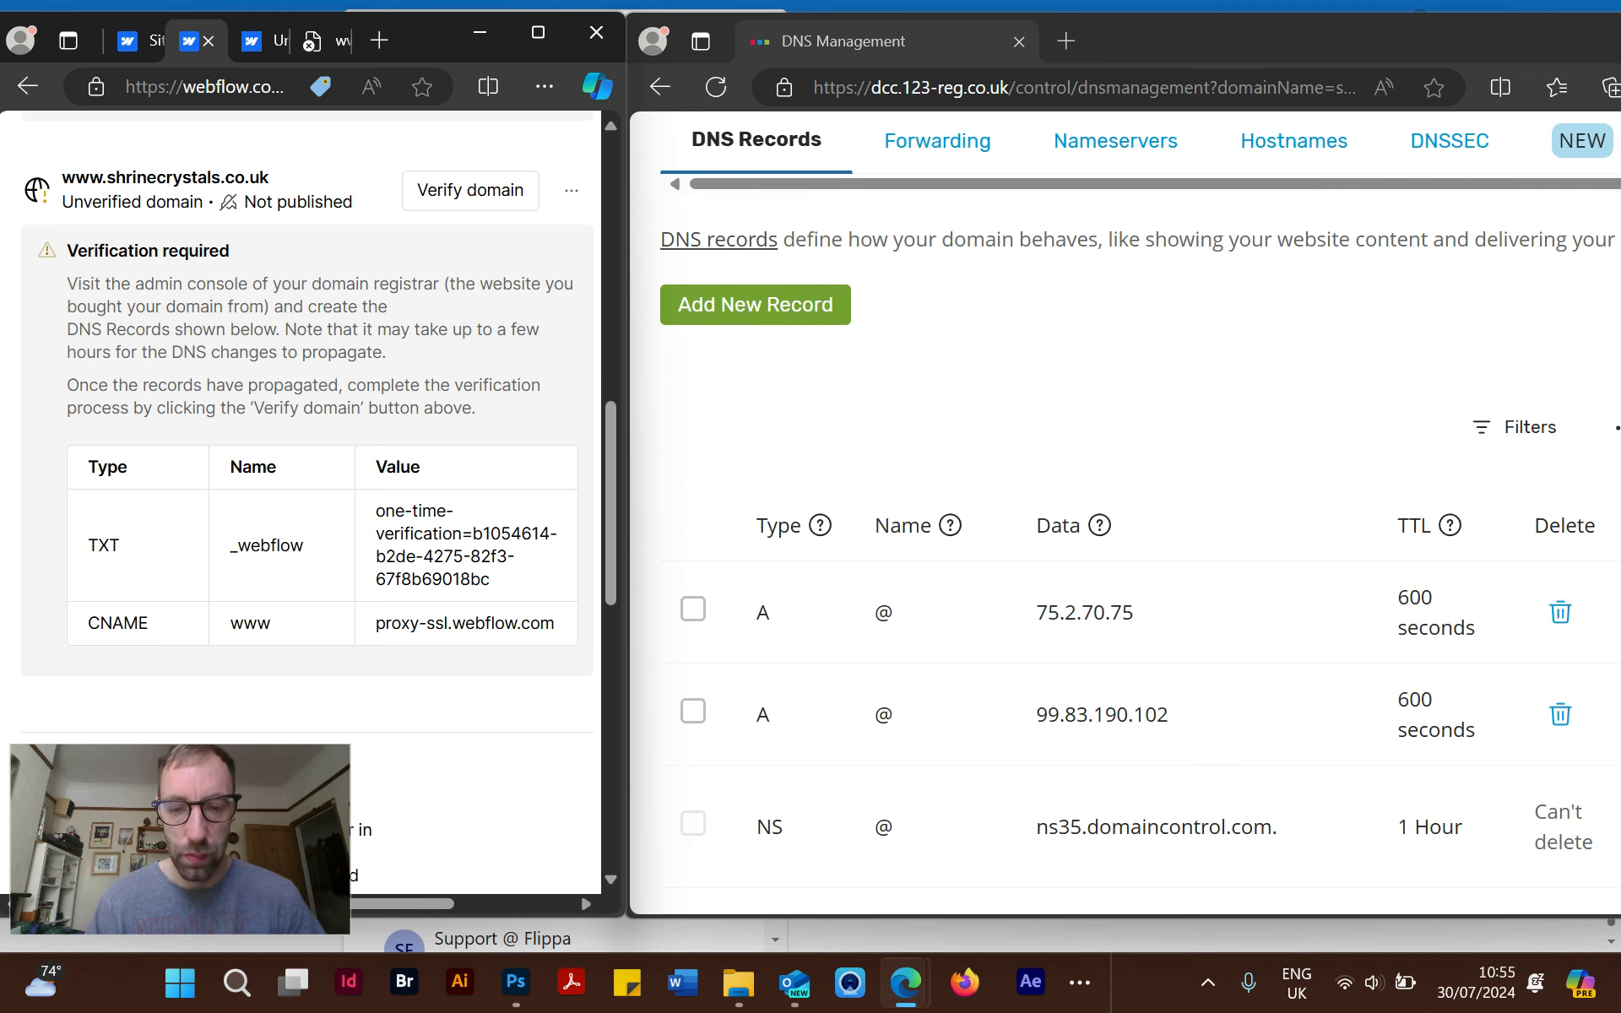
pyautogui.scroll(-8, 1136, 532)
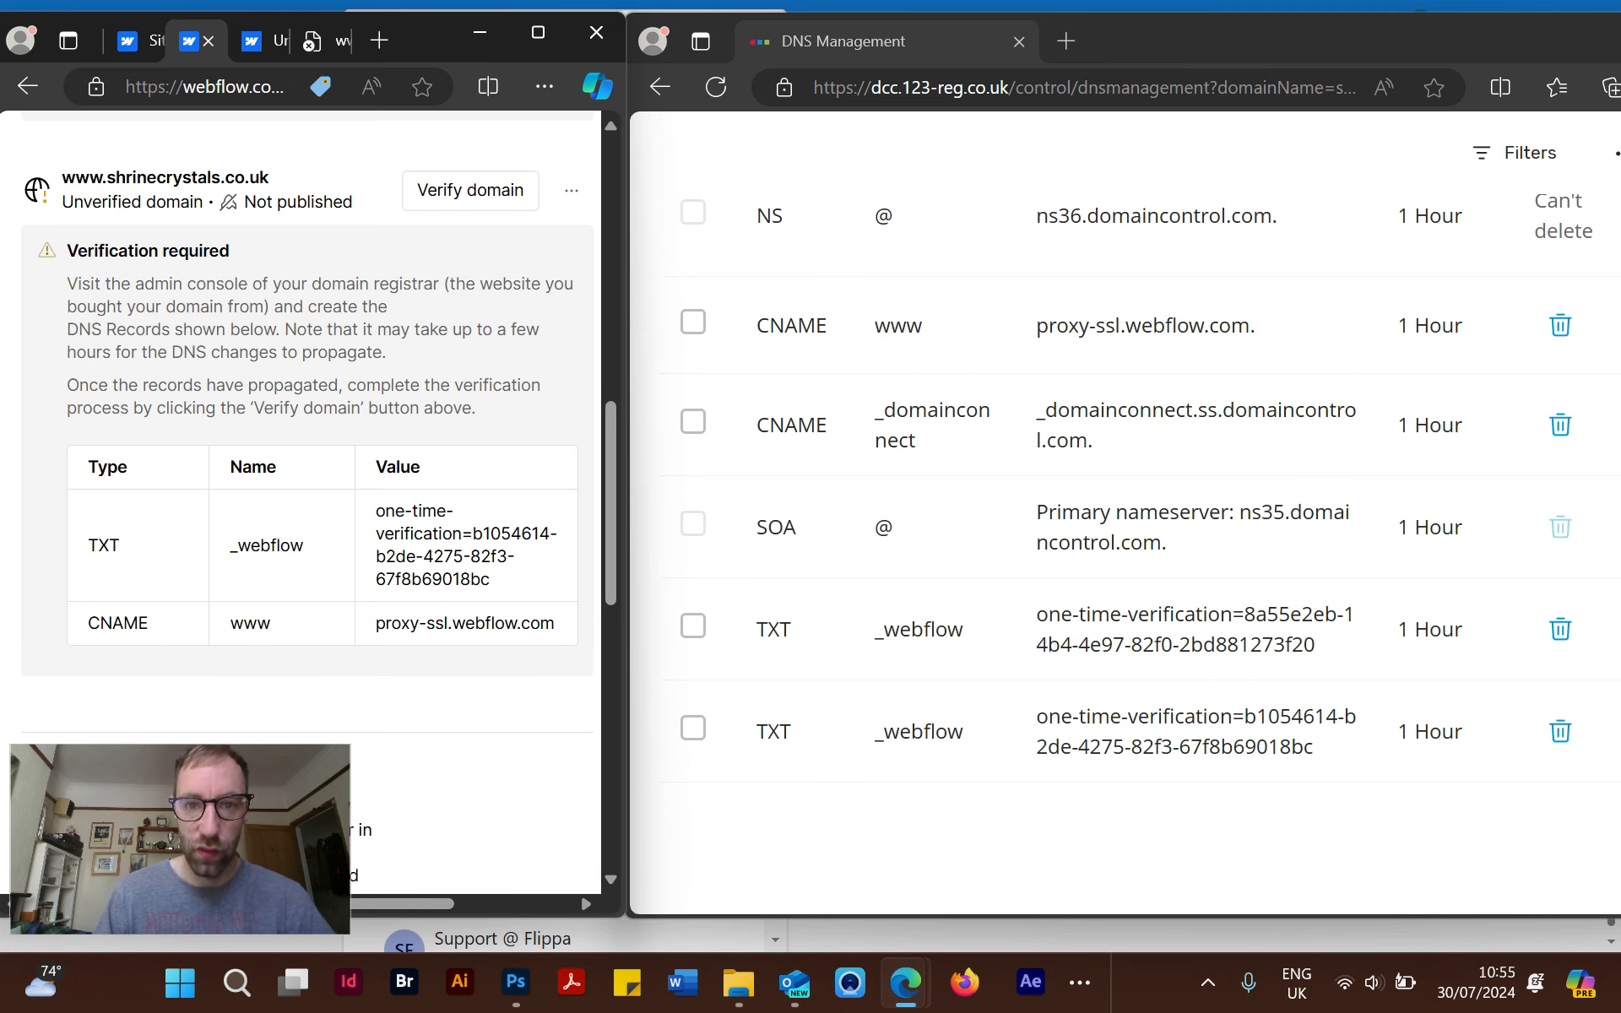
# Return to the 123 Reg product list, reopen the DNS settings of shrinecrystals.co.uk, and show its CNAME and TXT records.
pyautogui.click(661, 86)
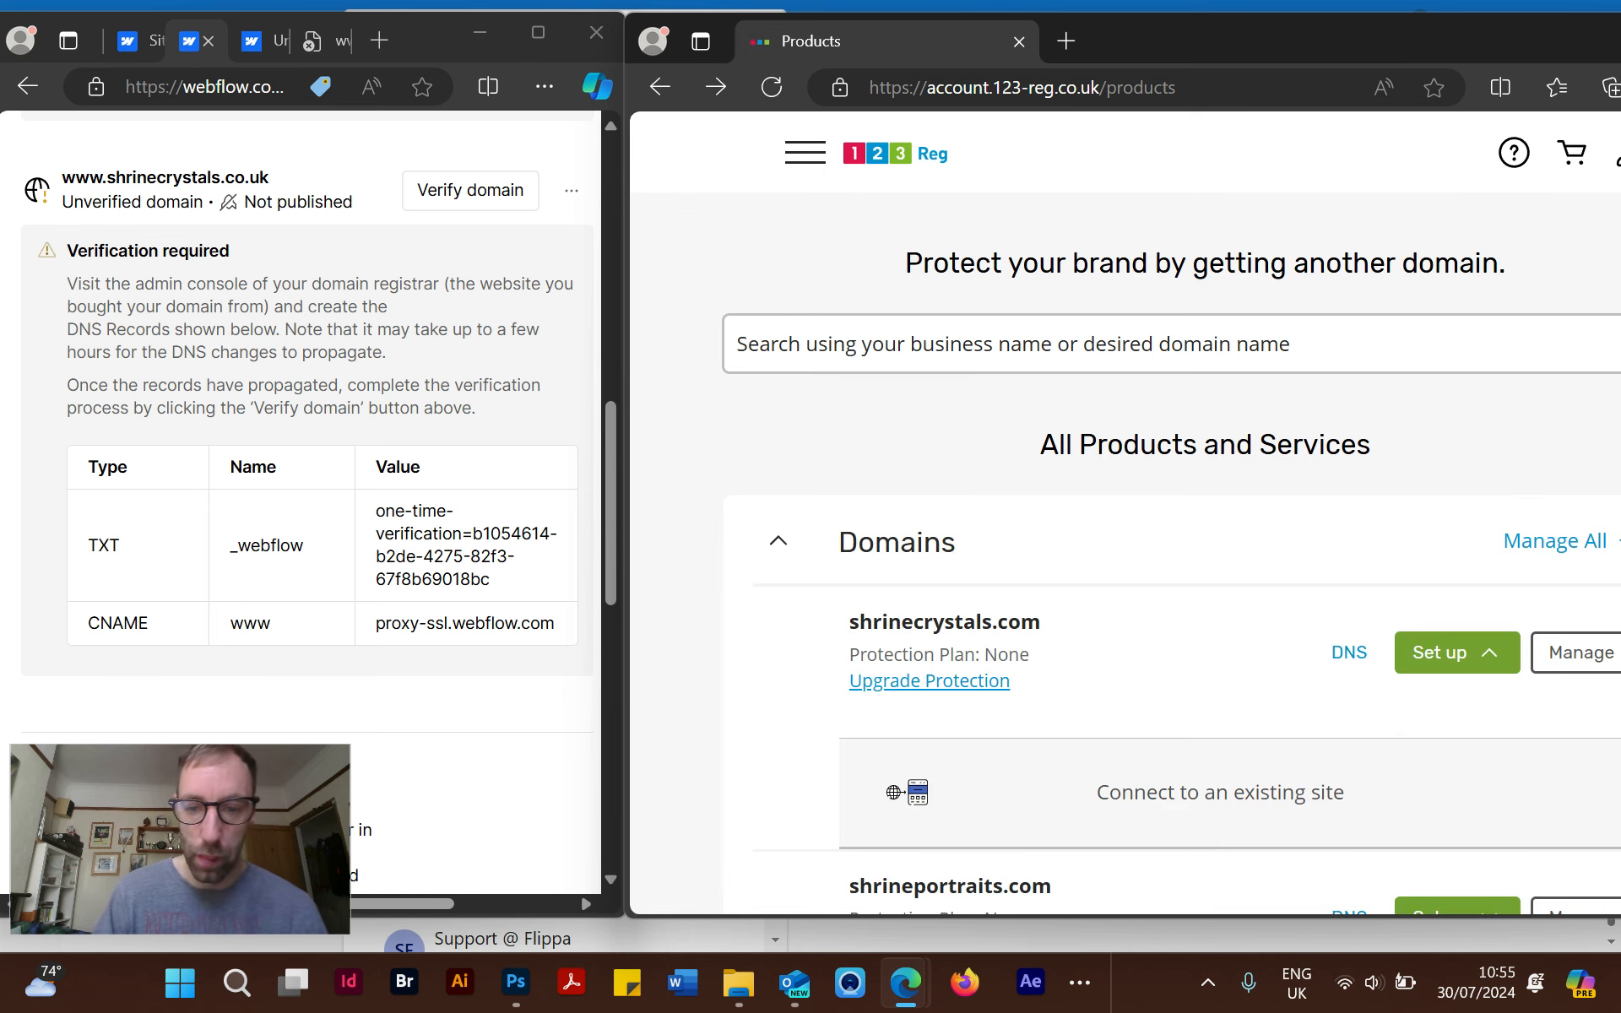
pyautogui.scroll(-5, 1171, 513)
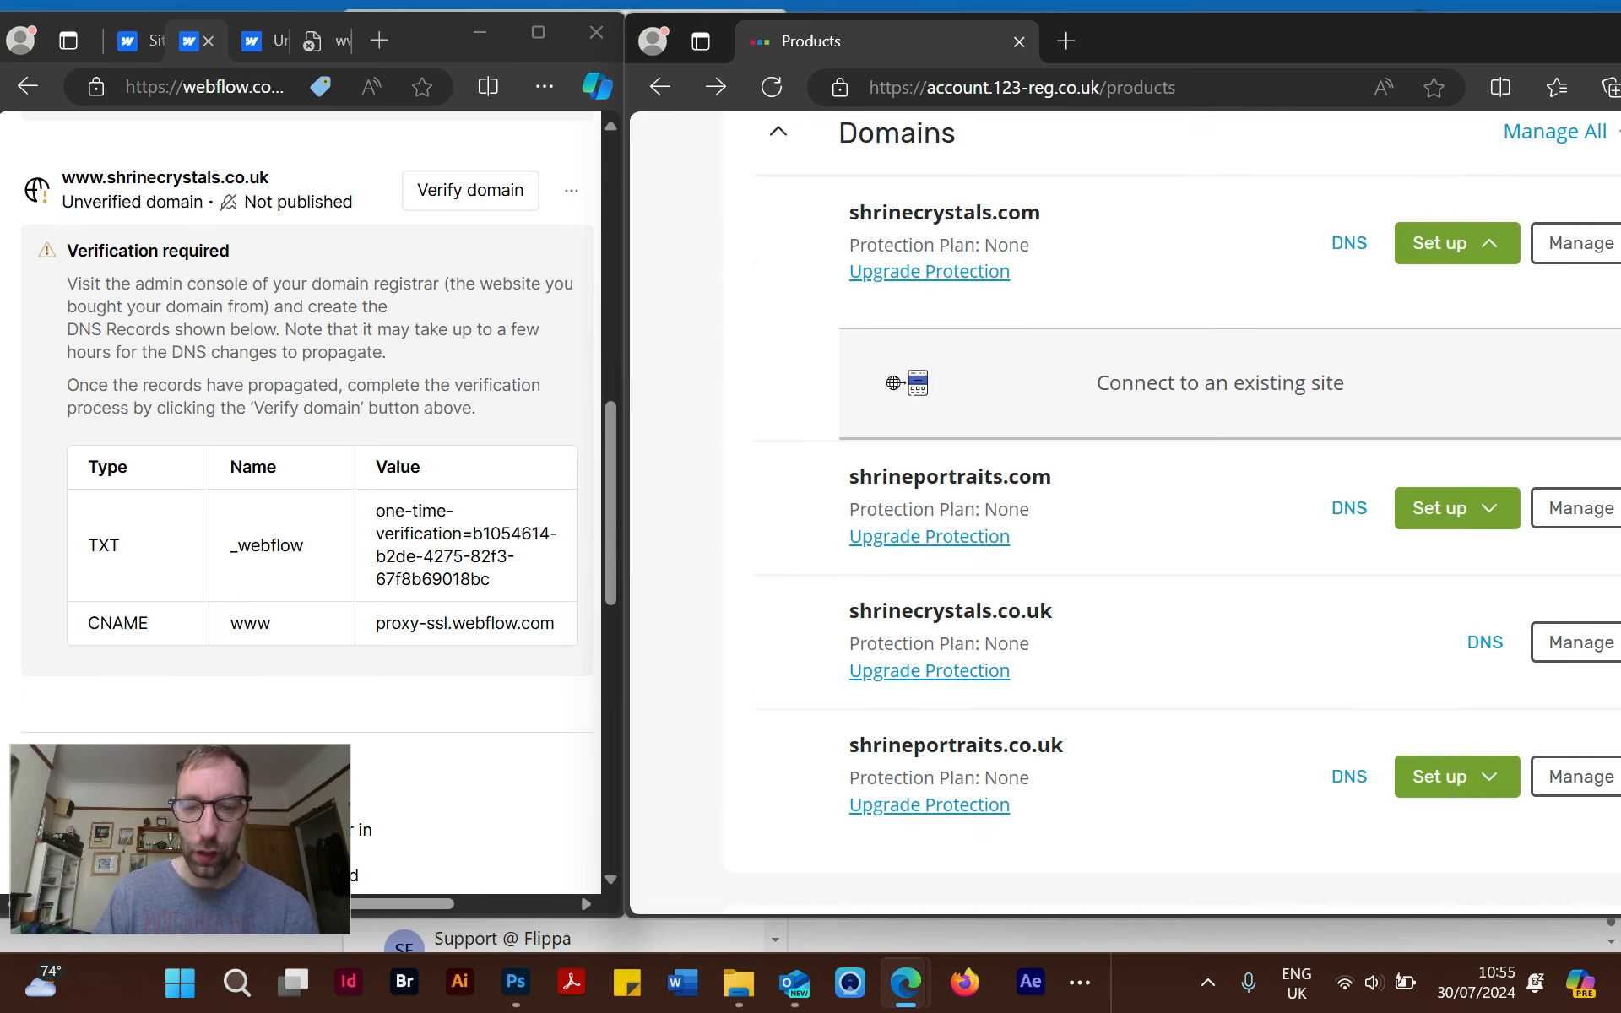
pyautogui.scroll(-2, 1171, 513)
pyautogui.scroll(-1, 1172, 228)
pyautogui.scroll(1, 1171, 228)
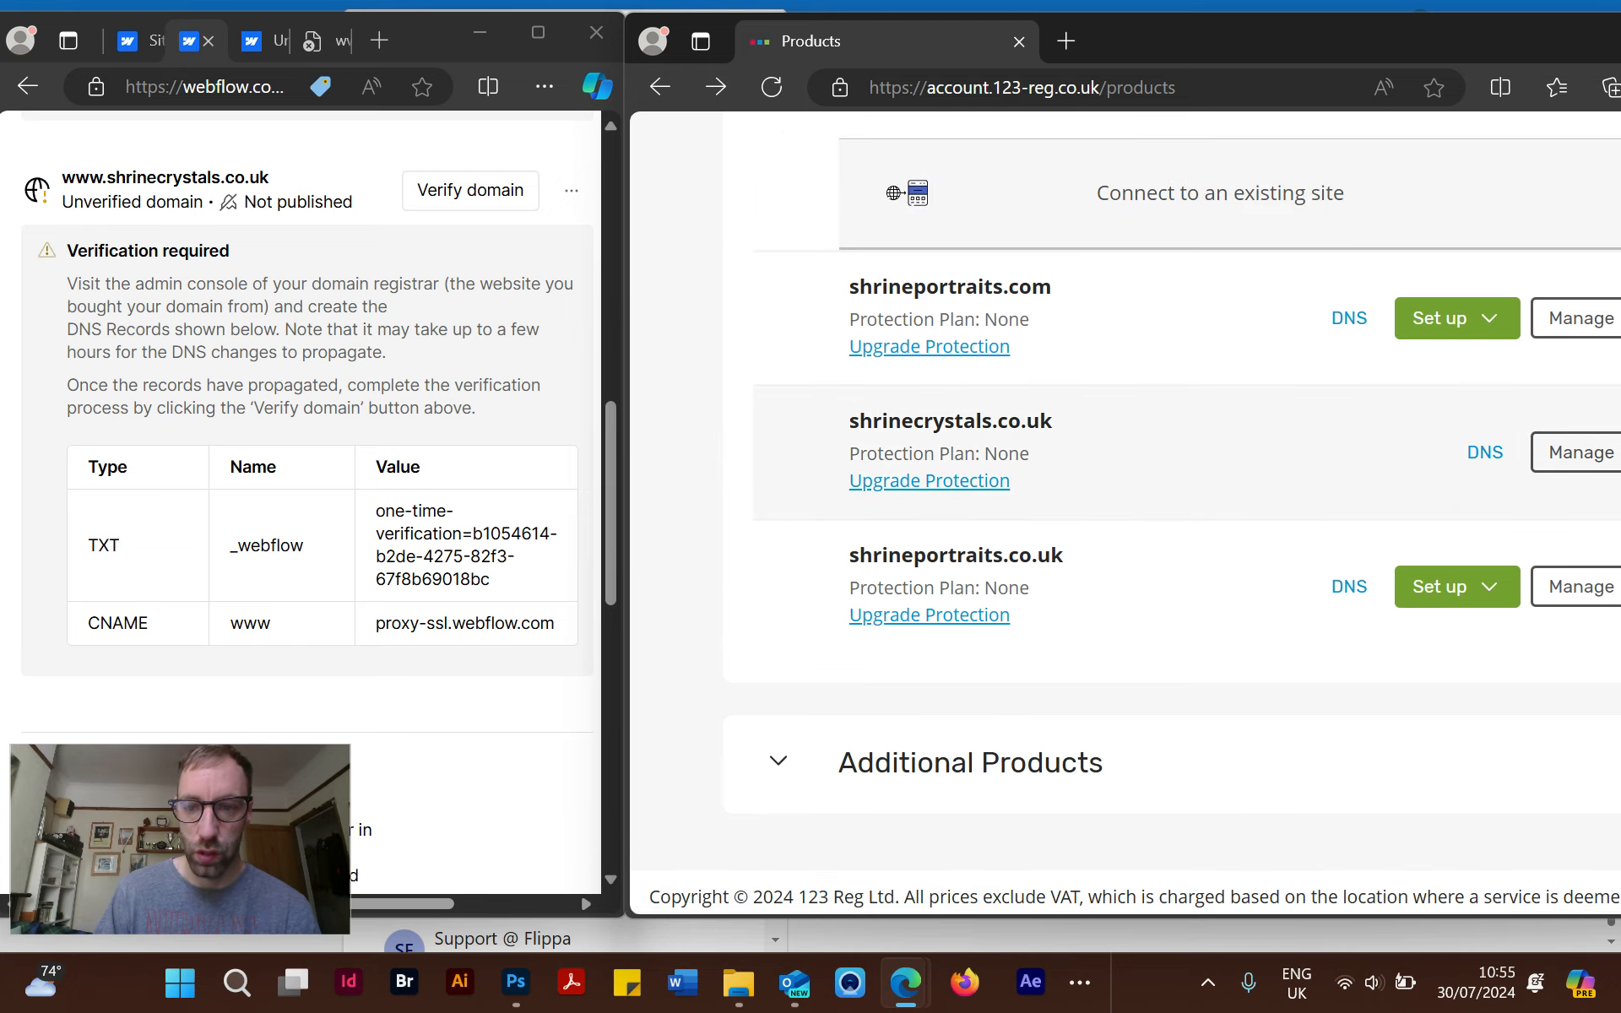
pyautogui.click(1486, 452)
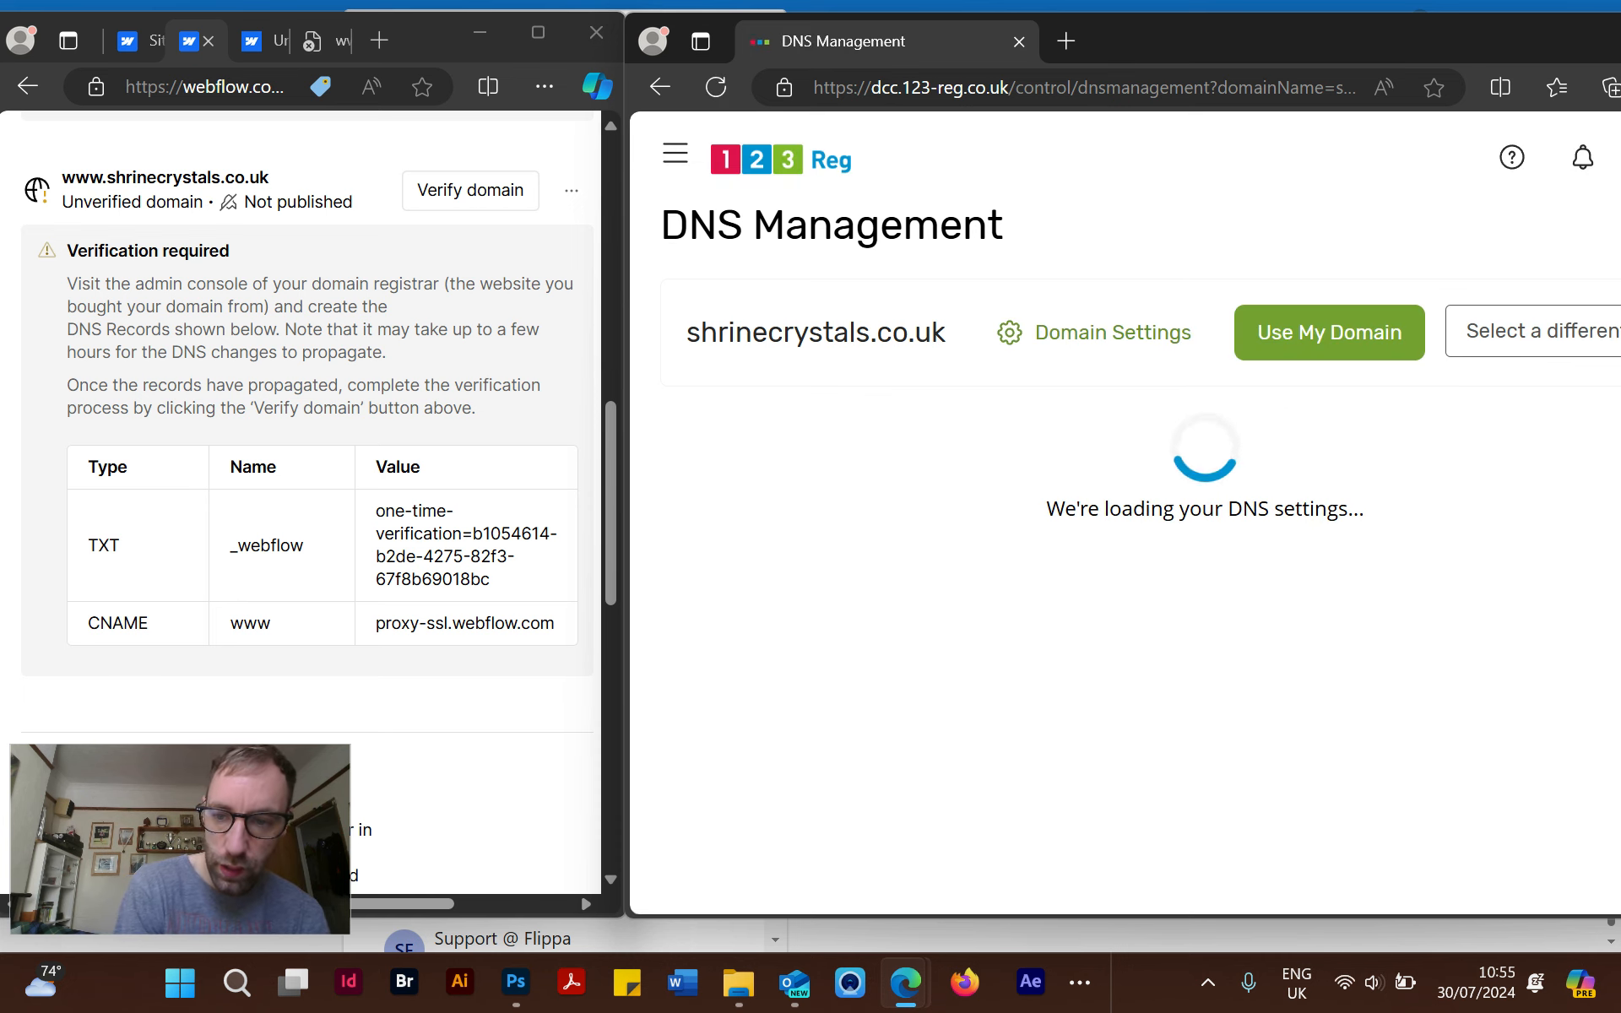
pyautogui.scroll(-10, 1123, 549)
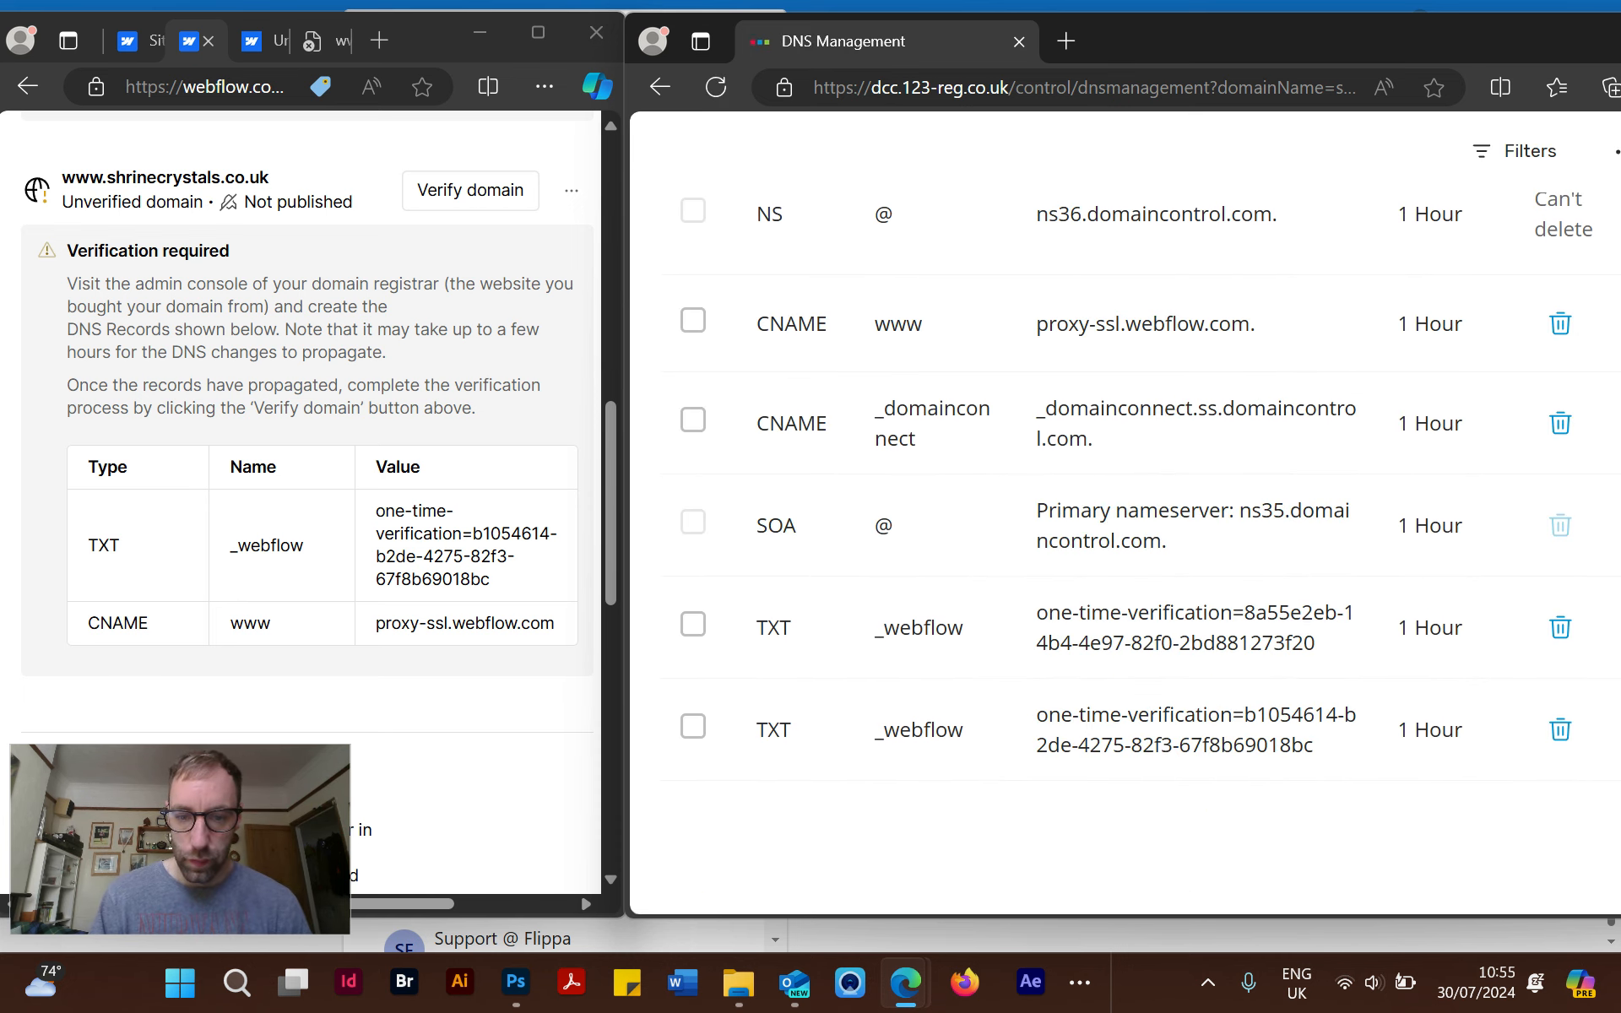
pyautogui.moveTo(1242, 51)
pyautogui.mouseDown()
pyautogui.moveTo(1037, 43)
pyautogui.moveTo(1213, 43)
pyautogui.mouseUp()
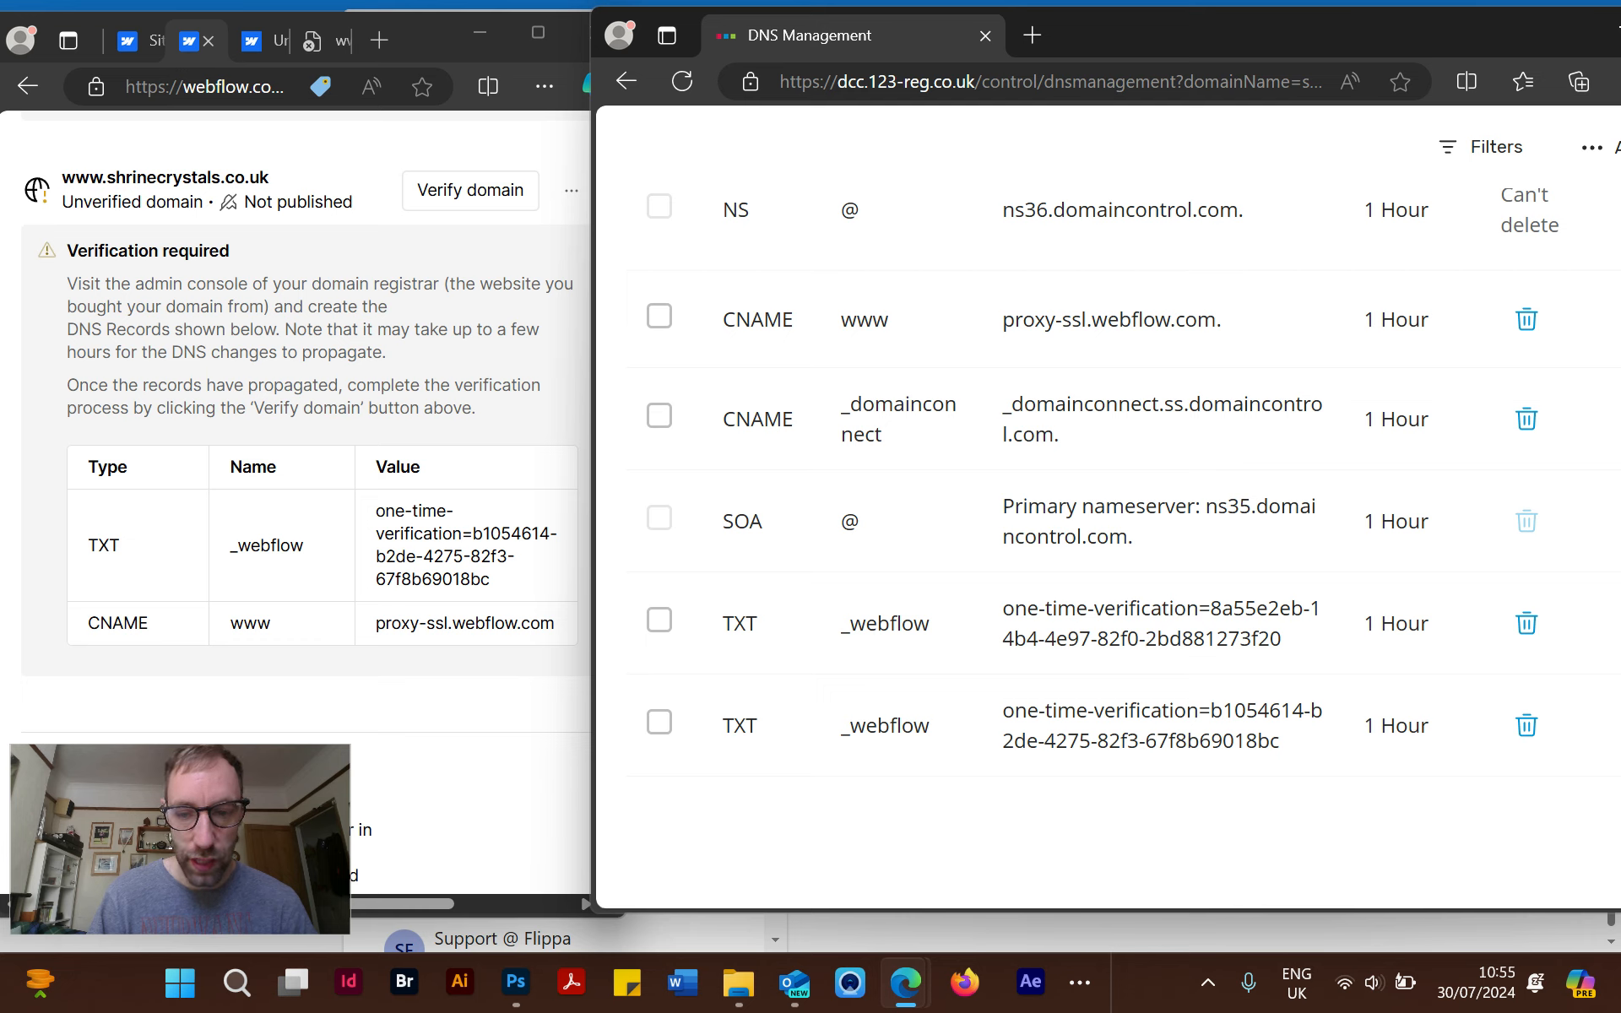
# Delete the _webflow TXT record whose verification value does not match the one required by Webflow.
pyautogui.moveTo(1257, 741); pyautogui.dragTo(1058, 710)
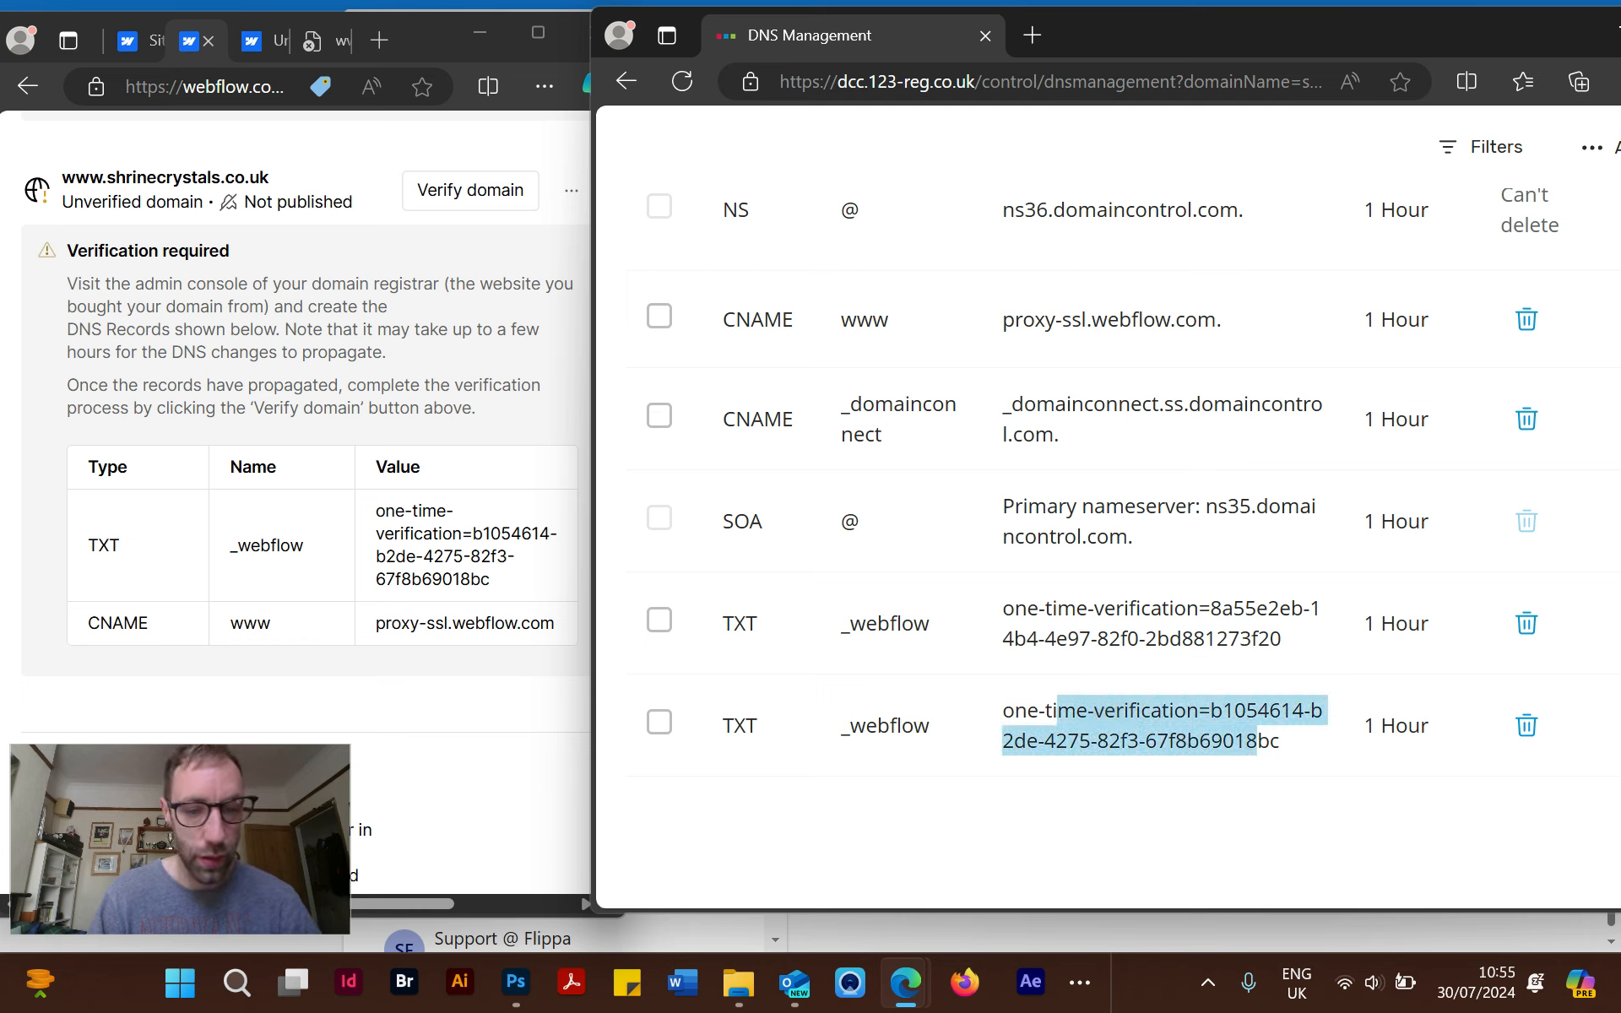
pyautogui.click(1317, 689)
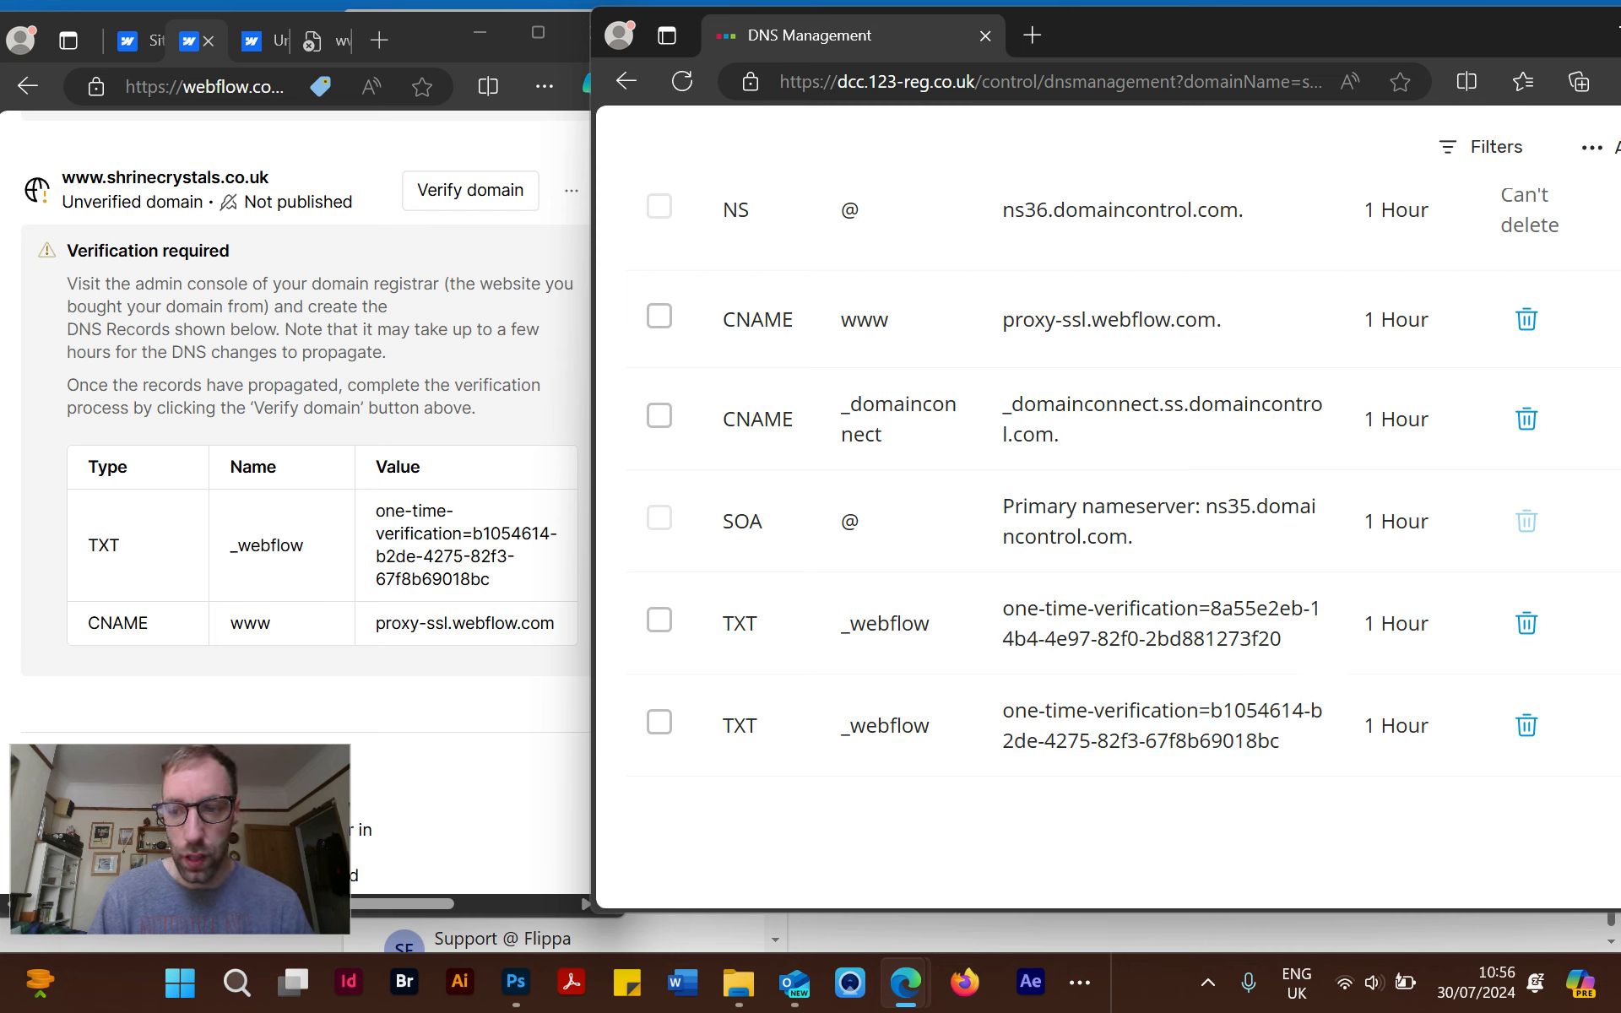
pyautogui.click(1527, 623)
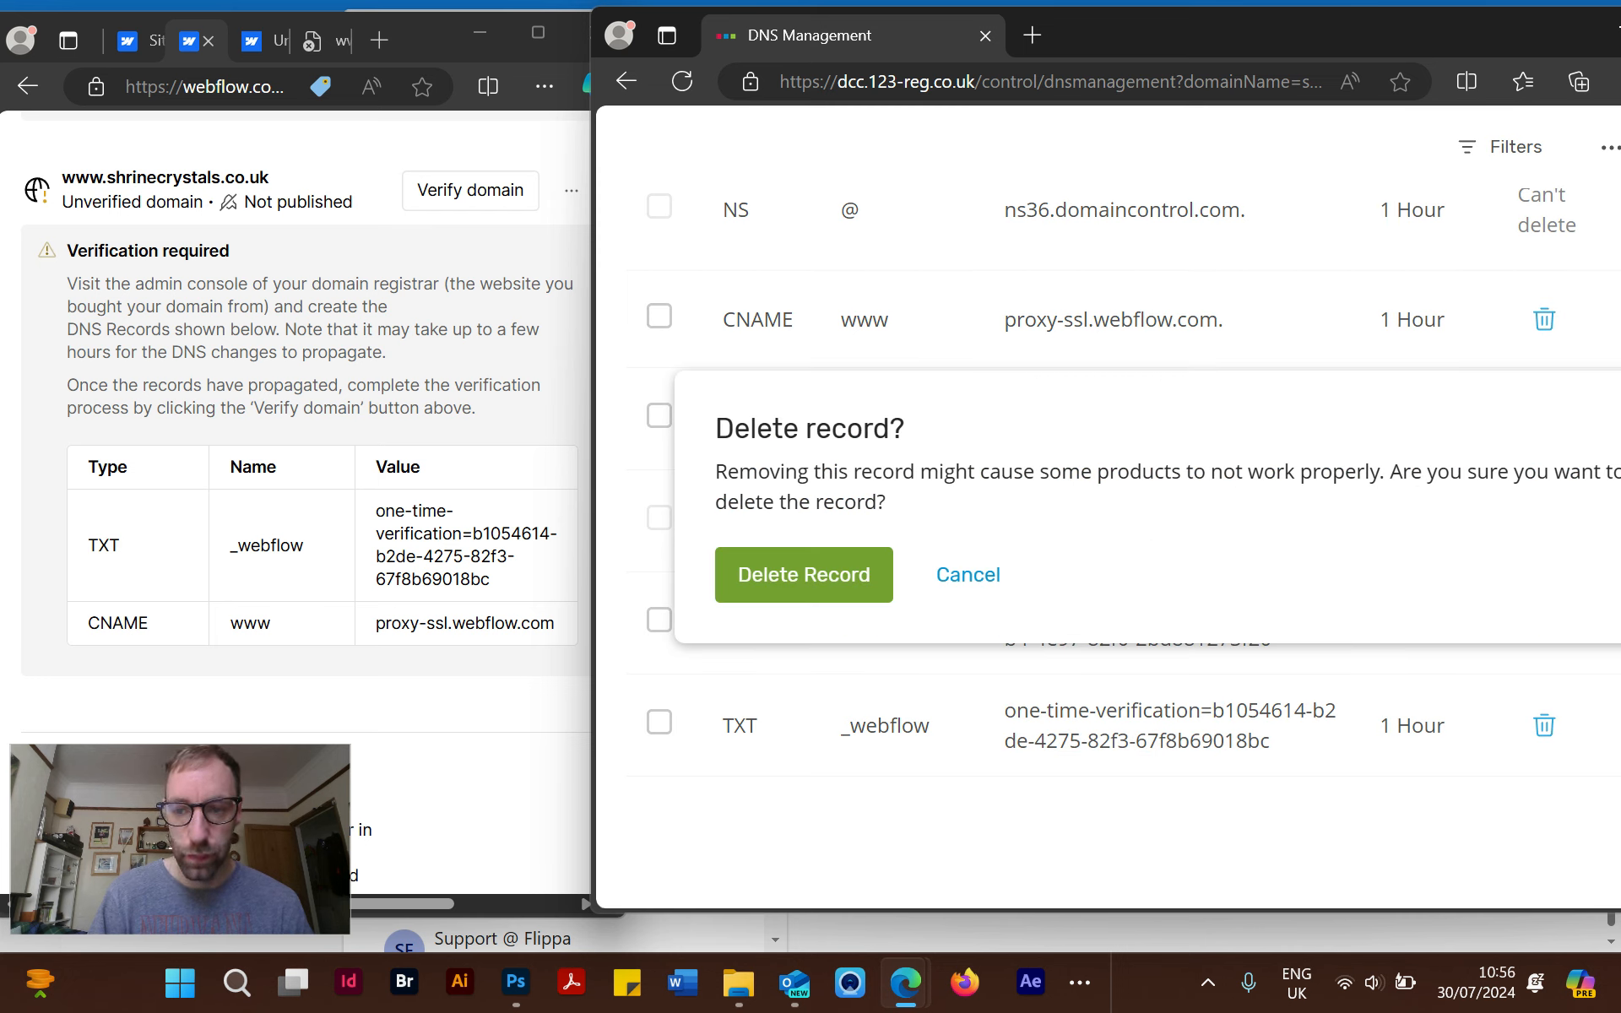
pyautogui.click(804, 574)
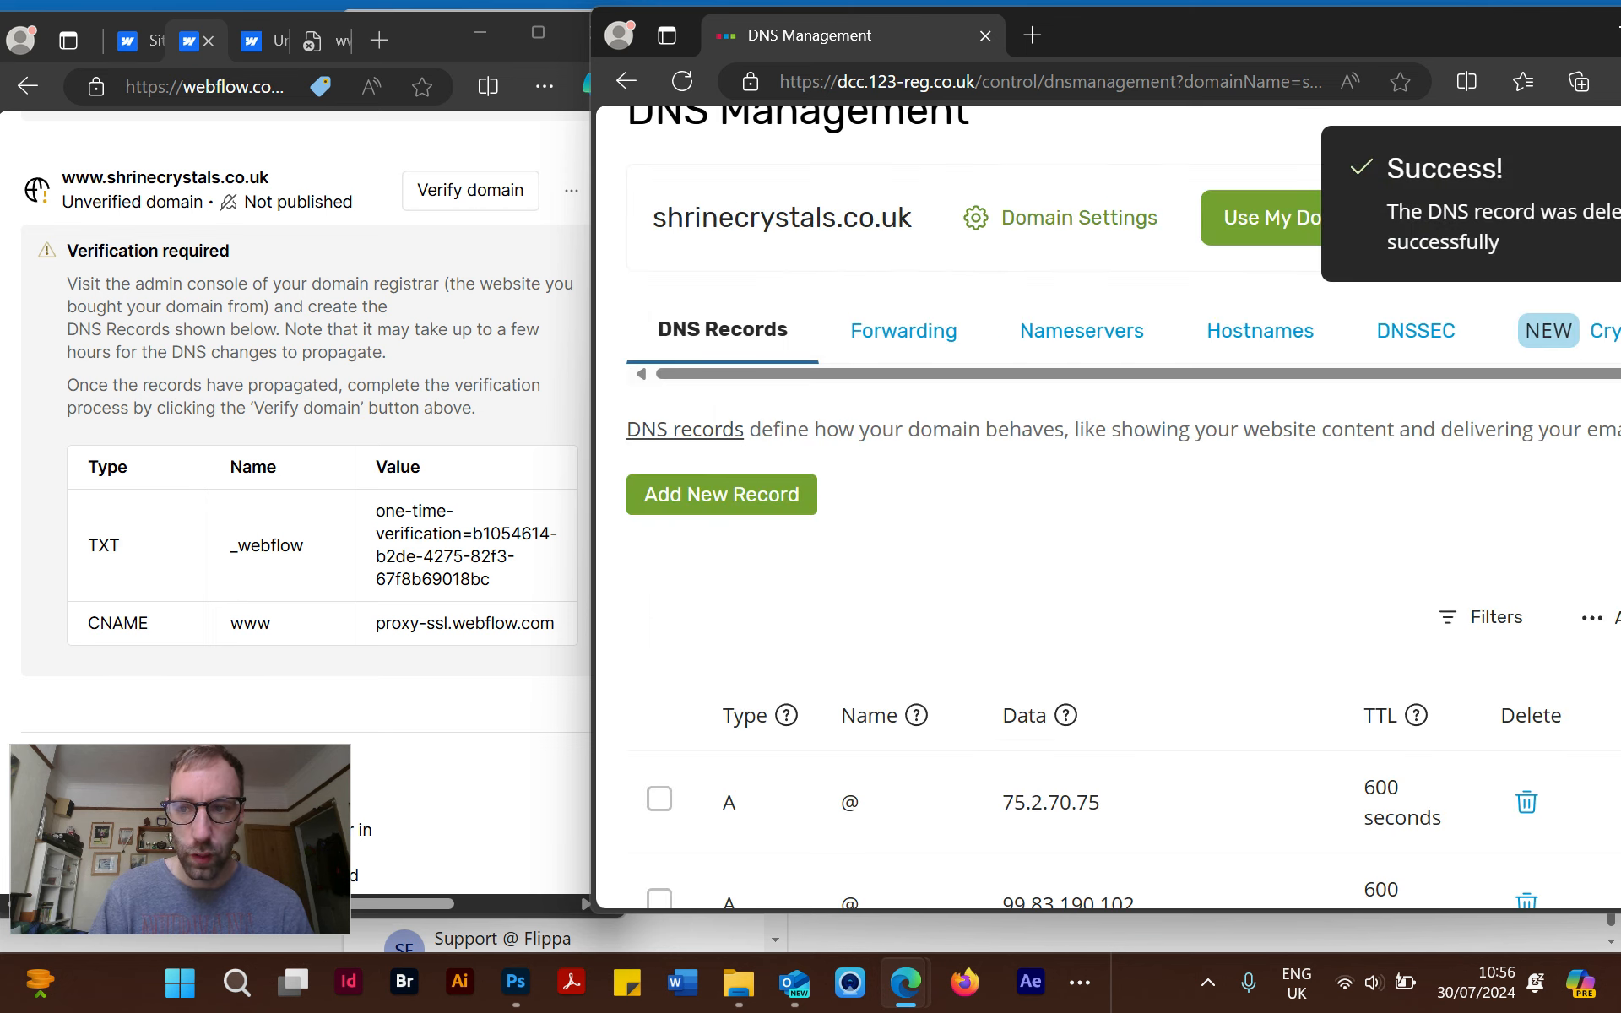
pyautogui.scroll(-3, 1106, 507)
pyautogui.scroll(4, 1107, 507)
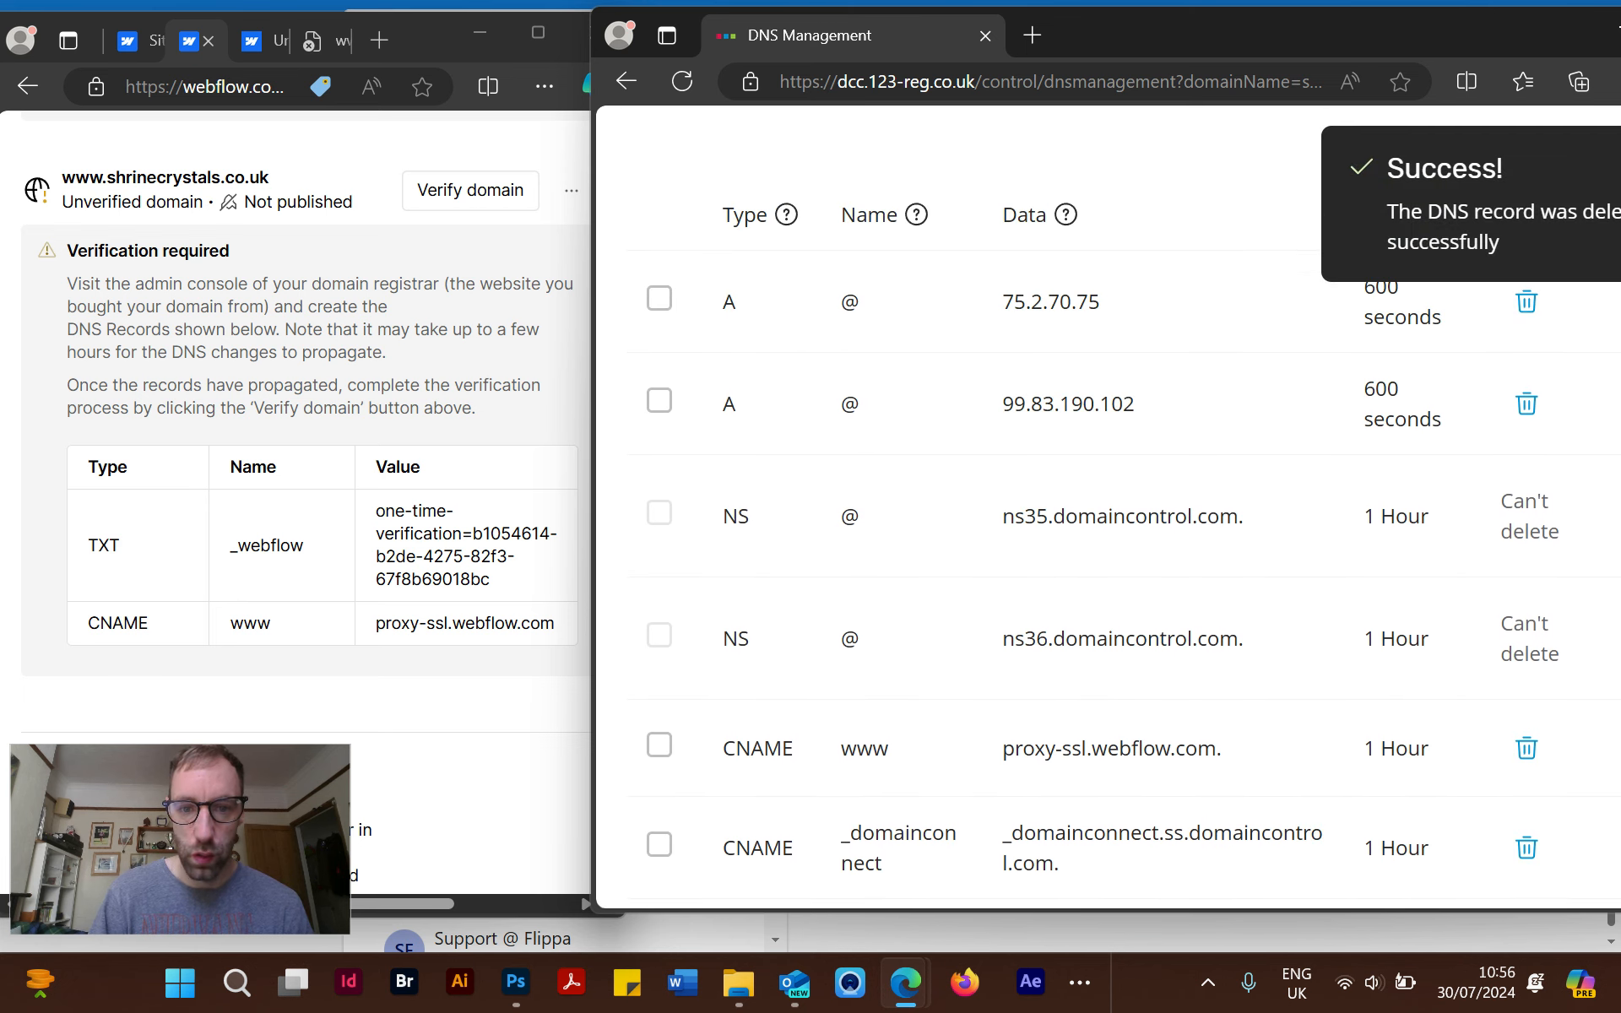
pyautogui.scroll(-3, 1106, 507)
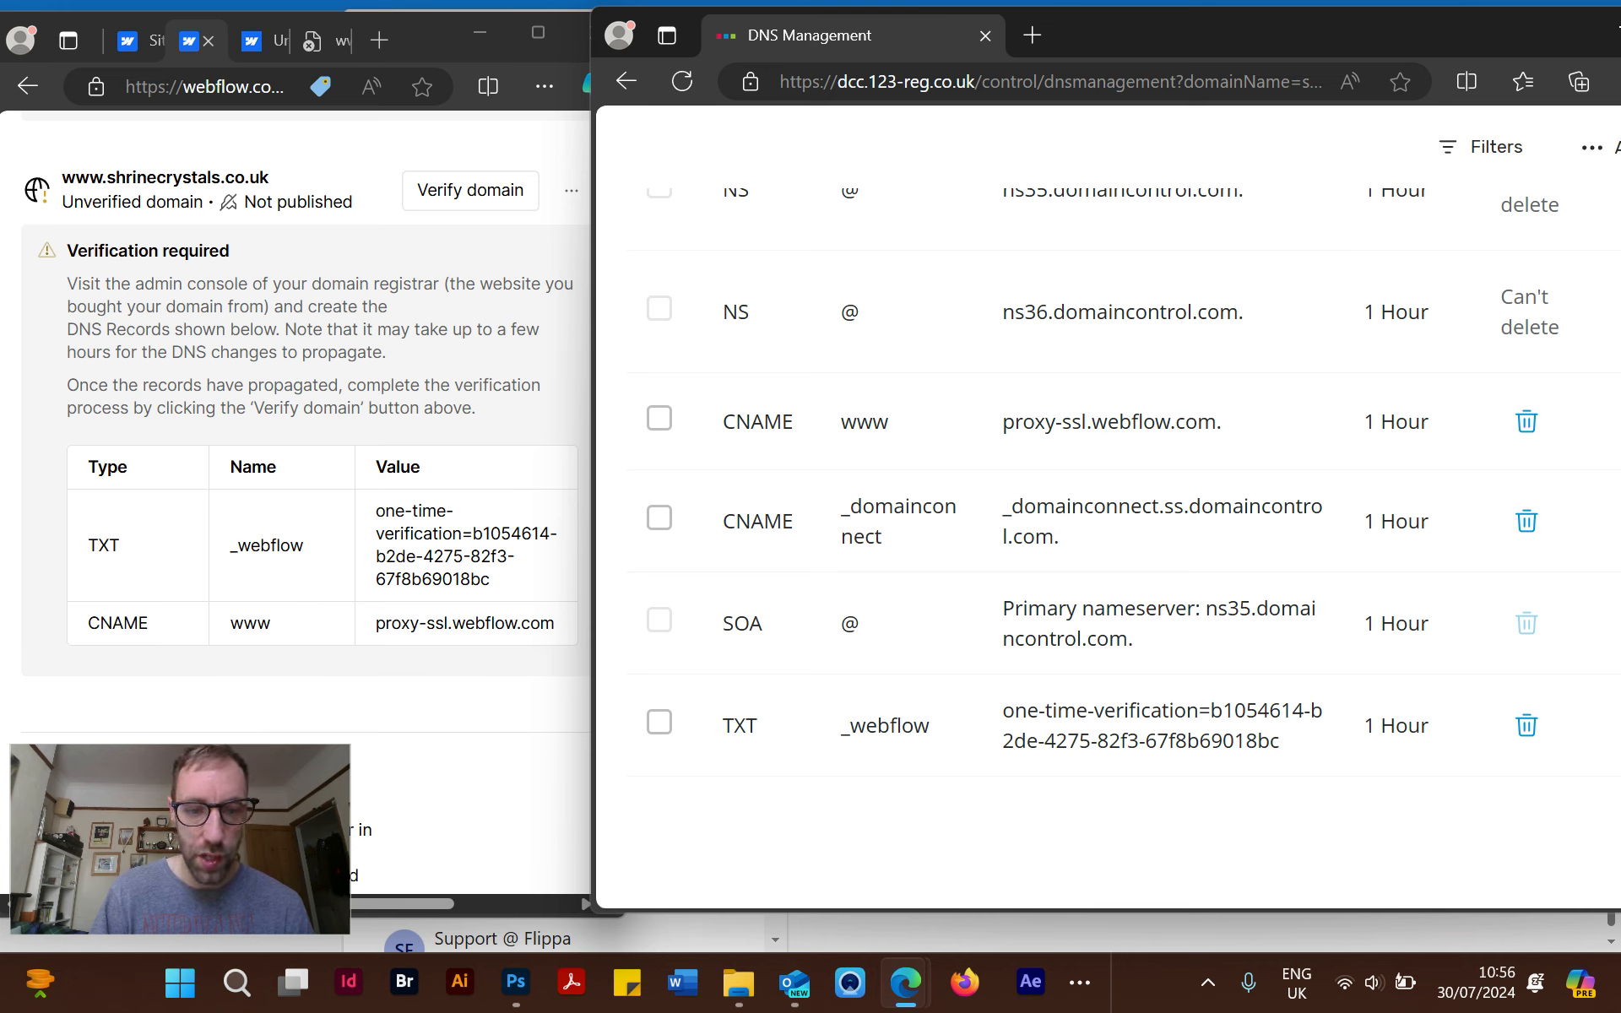
# Copy the full verification value of the required _webflow TXT record from Webflow's domain verification table.
pyautogui.click(378, 512)
pyautogui.click(378, 512)
pyautogui.moveTo(376, 512); pyautogui.dragTo(492, 581)
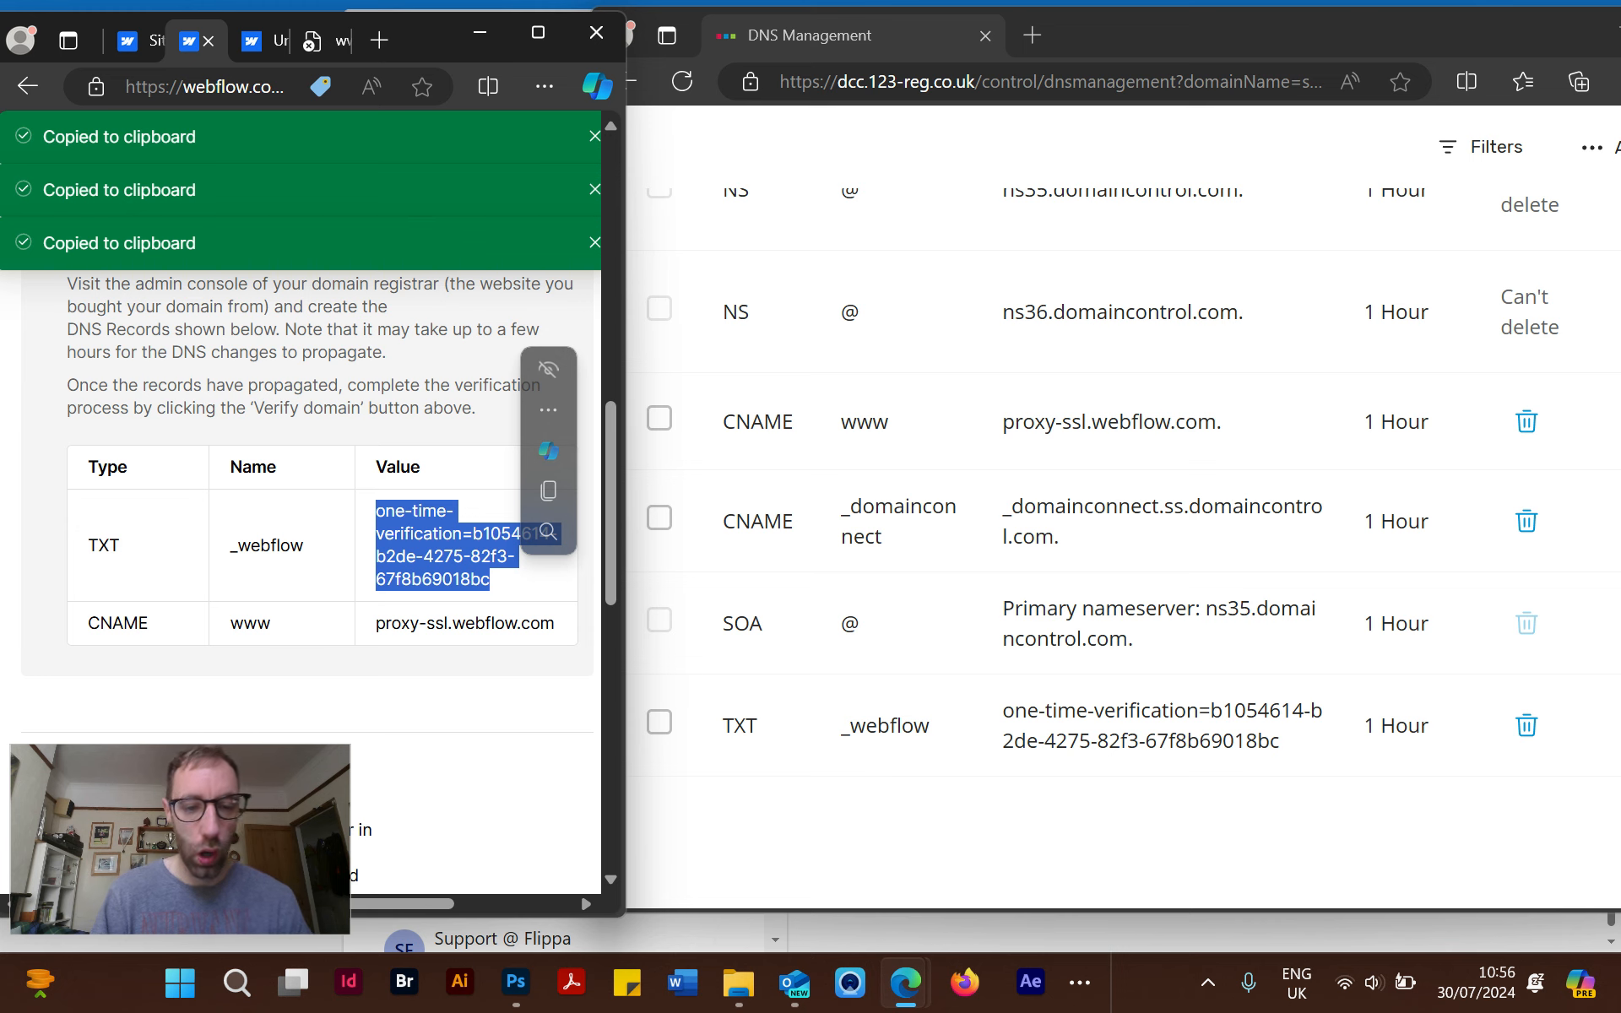
pyautogui.rightClick(443, 547)
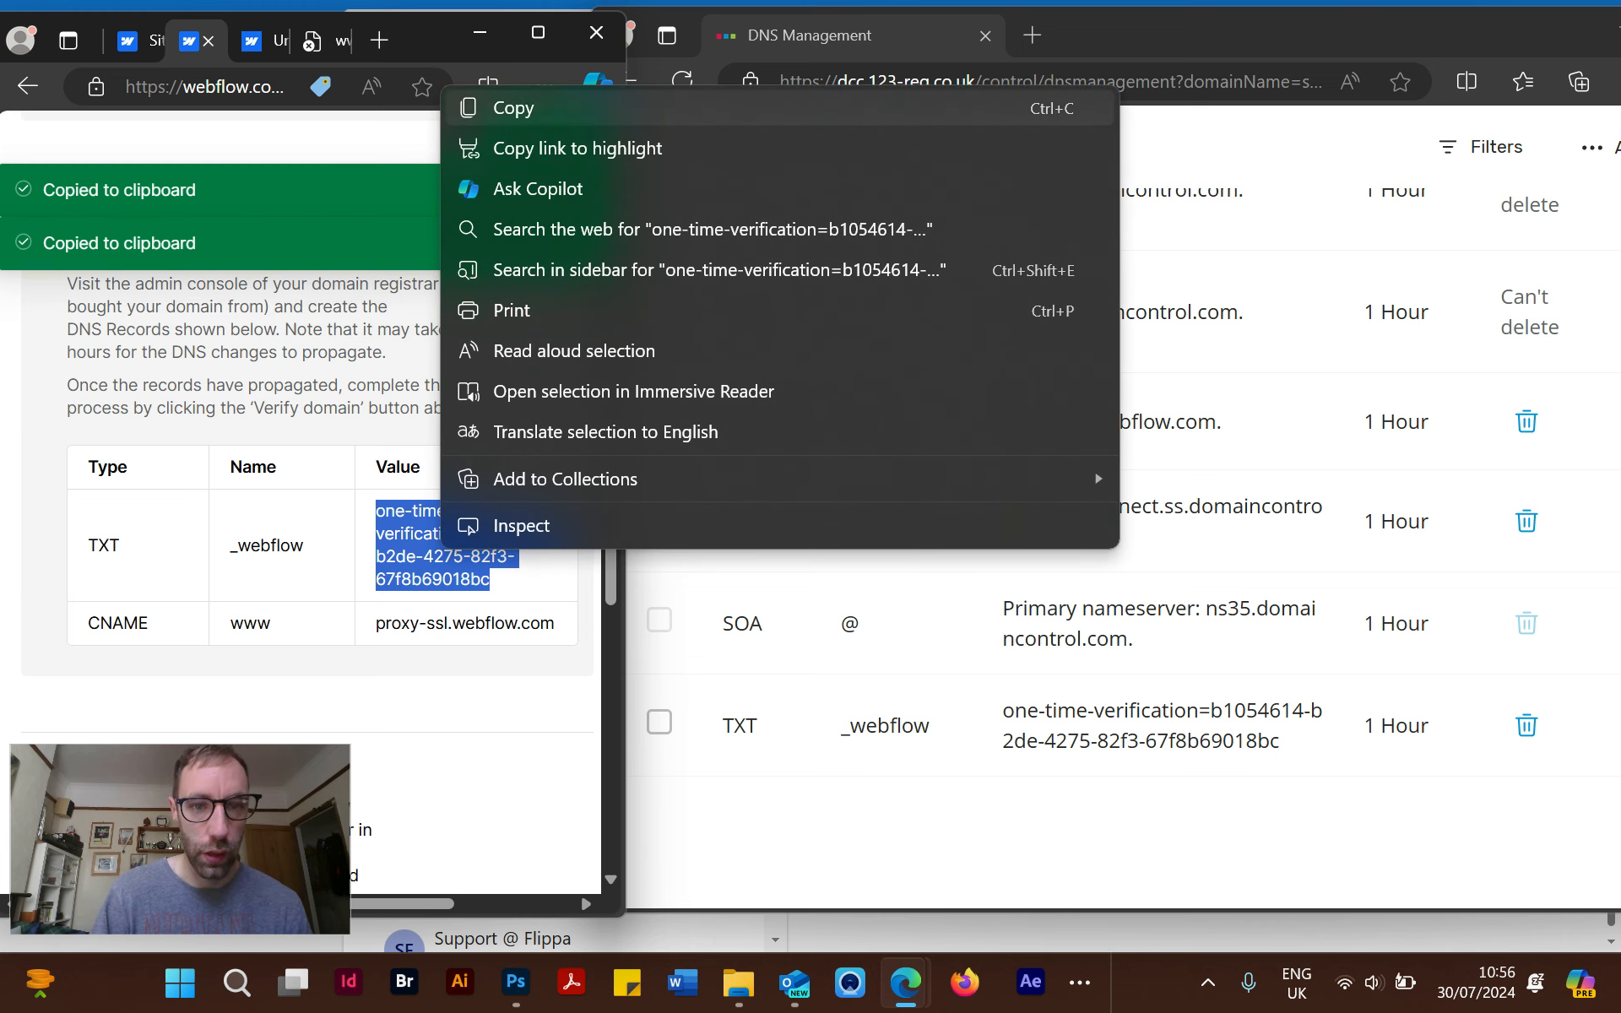
pyautogui.click(513, 108)
pyautogui.click(929, 831)
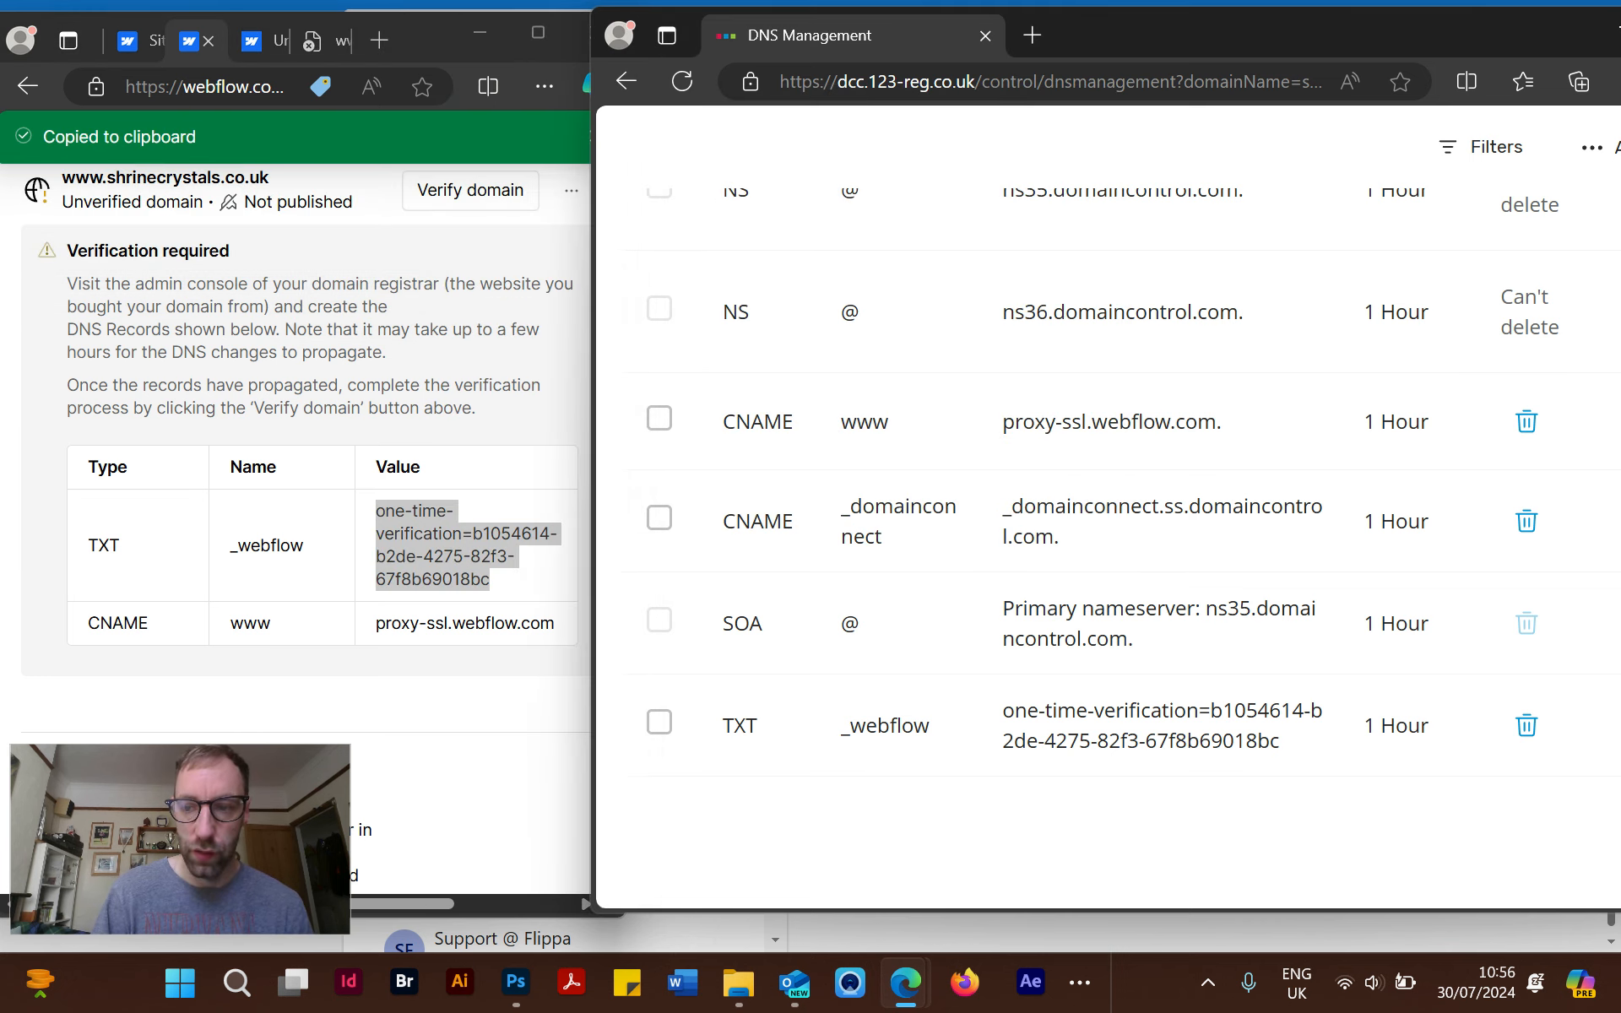
# Edit the remaining _webflow TXT record at 123 Reg, replace its value with the copied verification code, and save the record.
pyautogui.moveTo(1338, 34); pyautogui.dragTo(1114, 28)
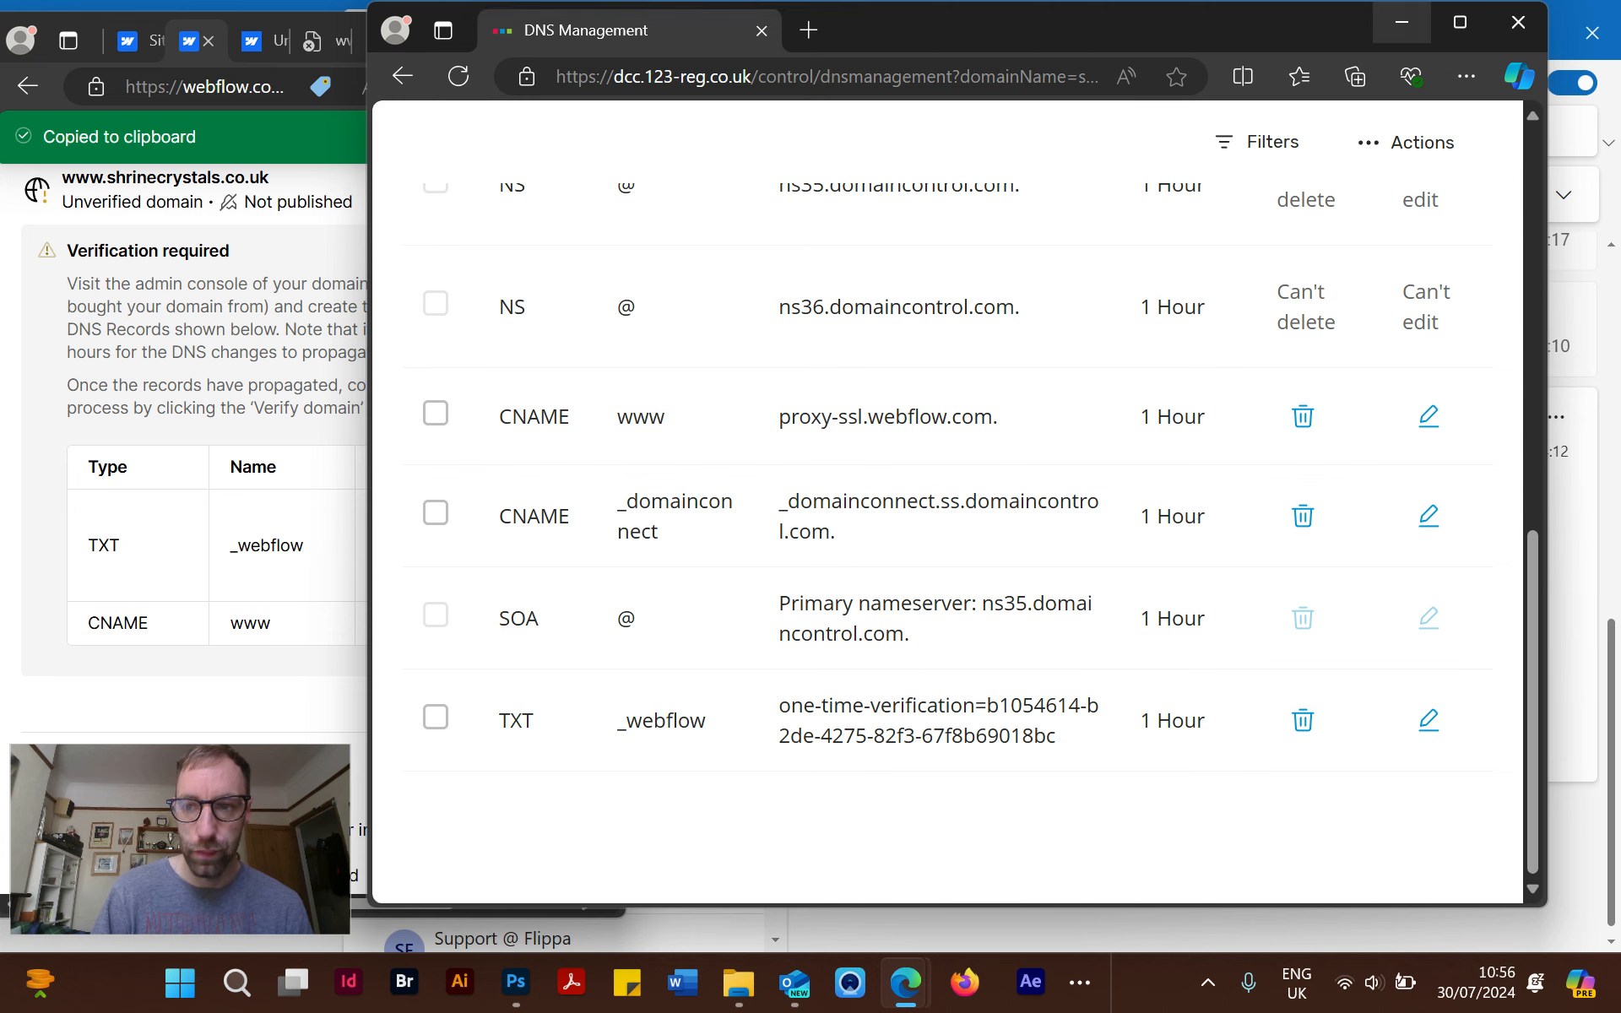
pyautogui.click(1460, 22)
pyautogui.scroll(-2, 1354, 325)
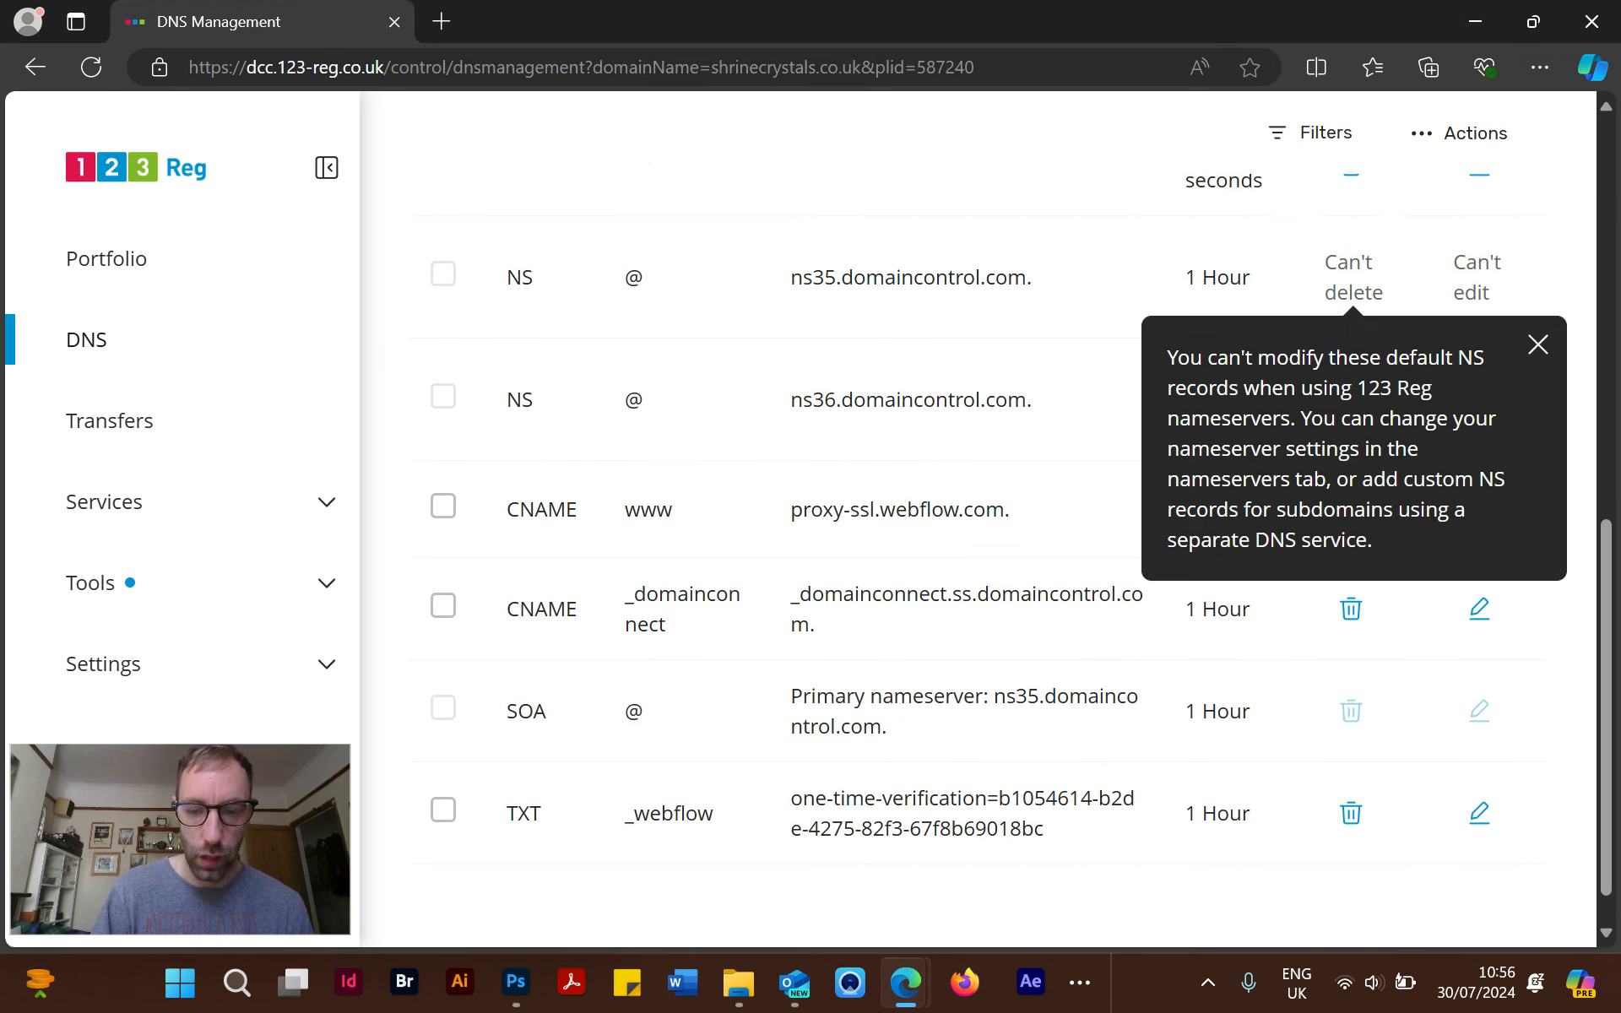
pyautogui.click(1479, 764)
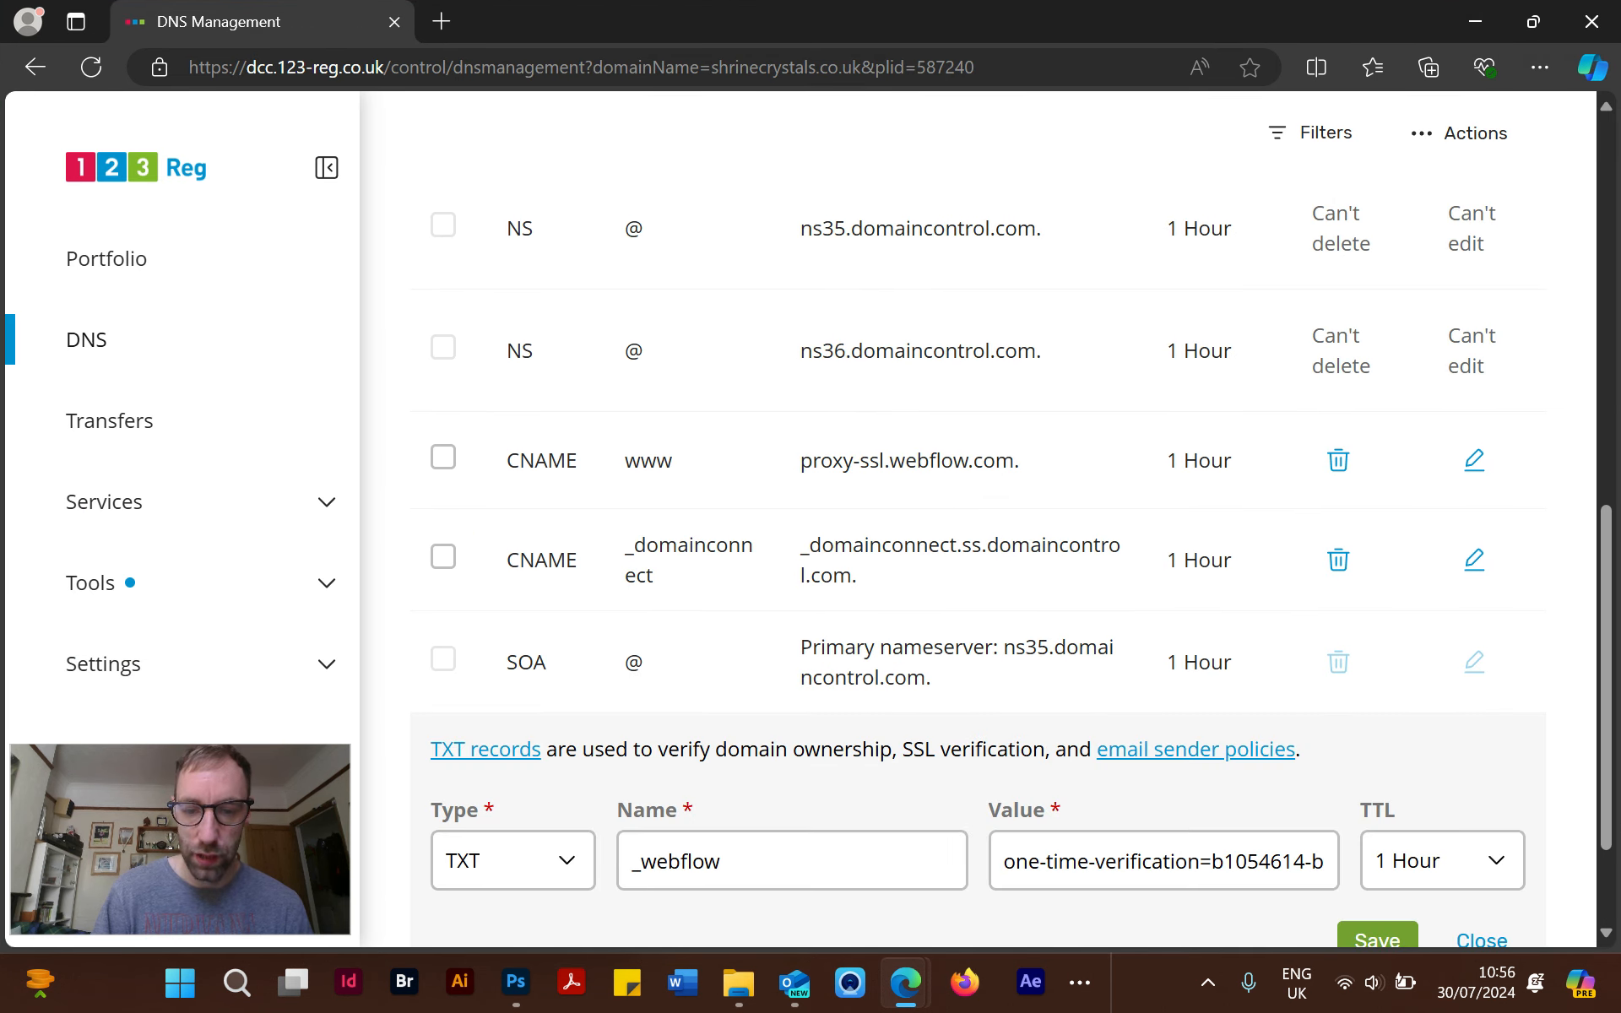
pyautogui.scroll(-2, 978, 561)
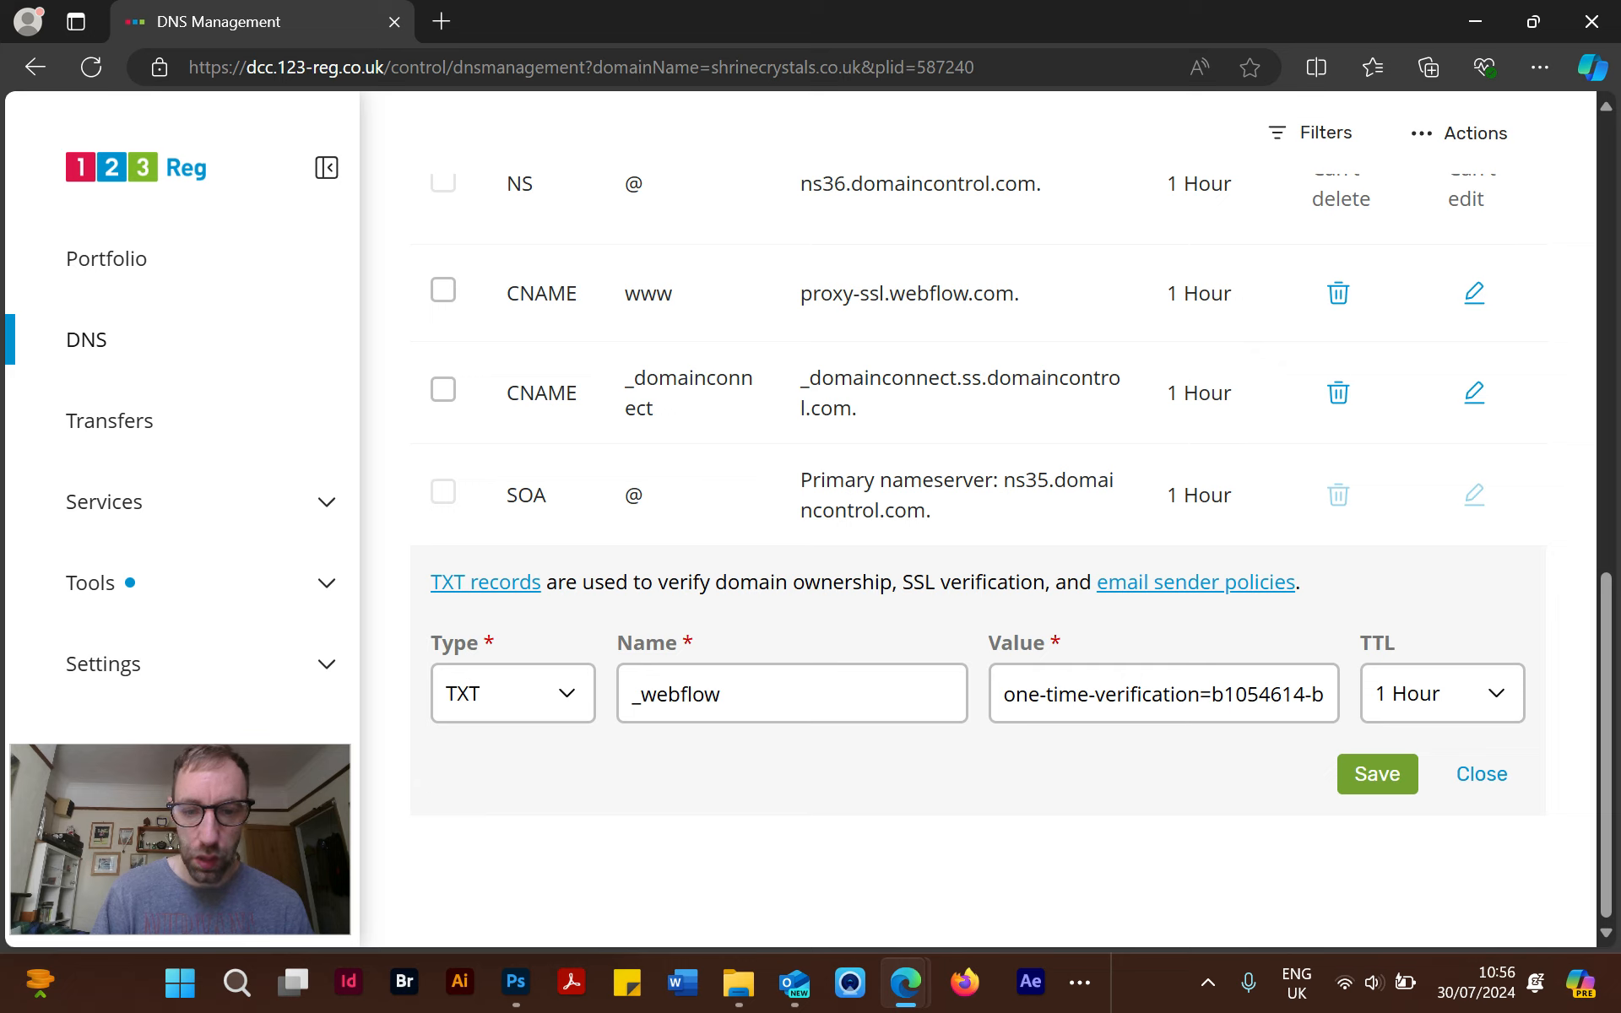
pyautogui.click(1225, 694)
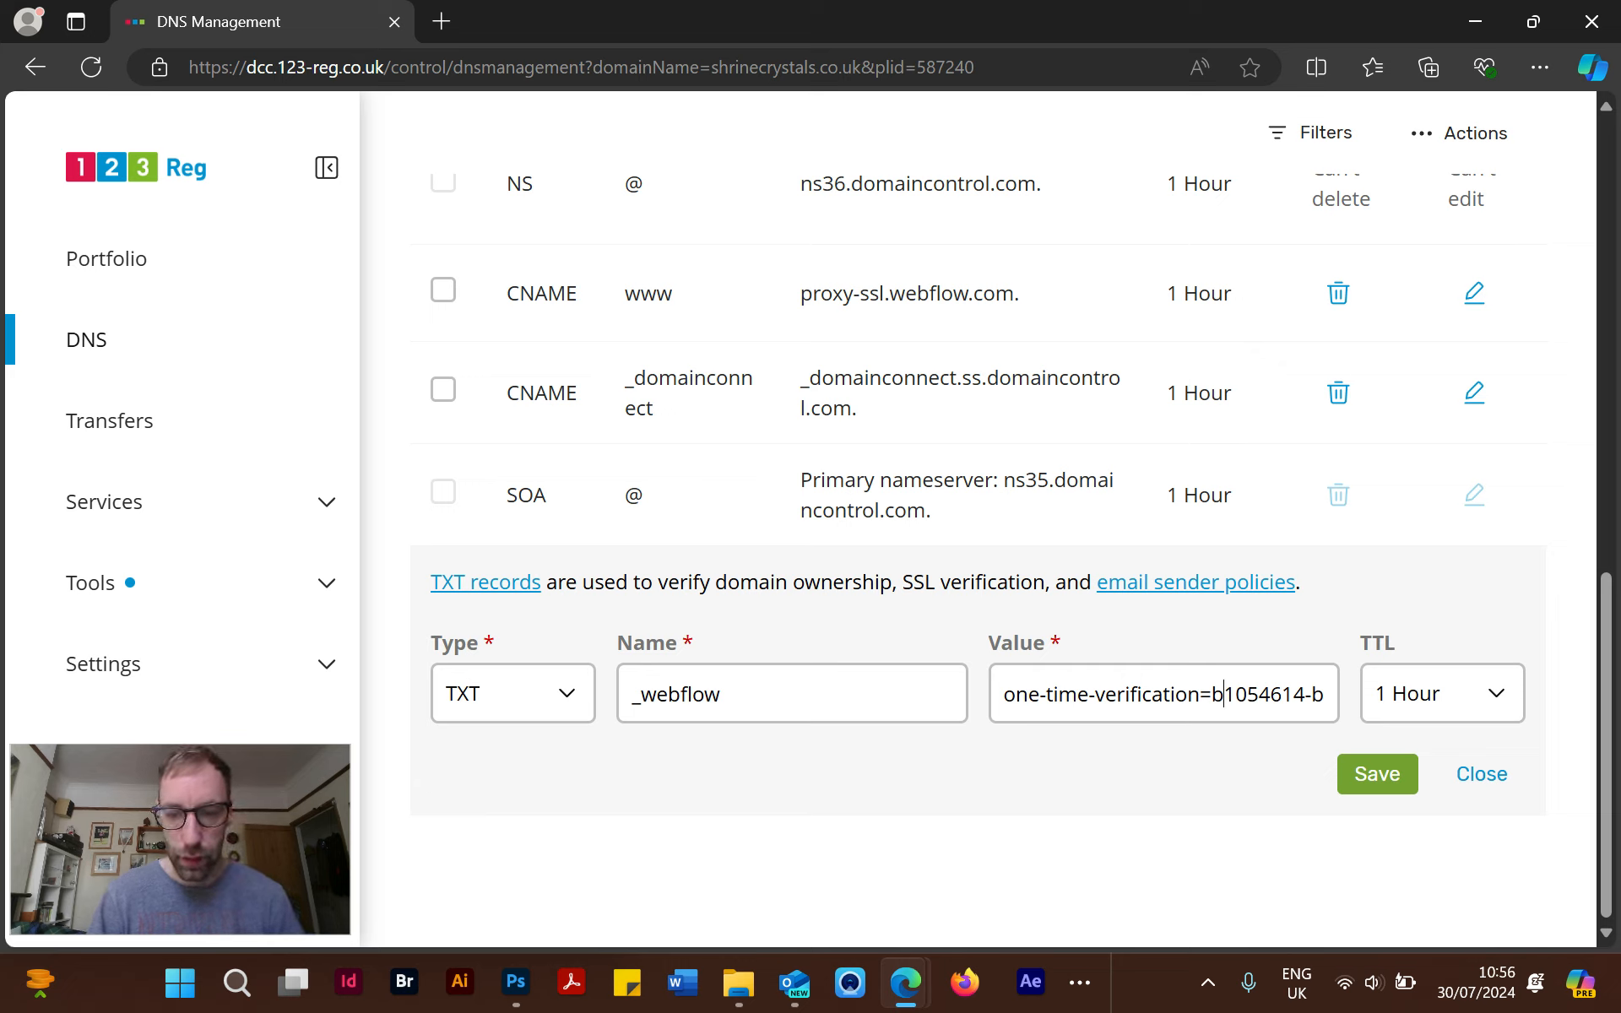
pyautogui.hotkey('ctrl', 'a')
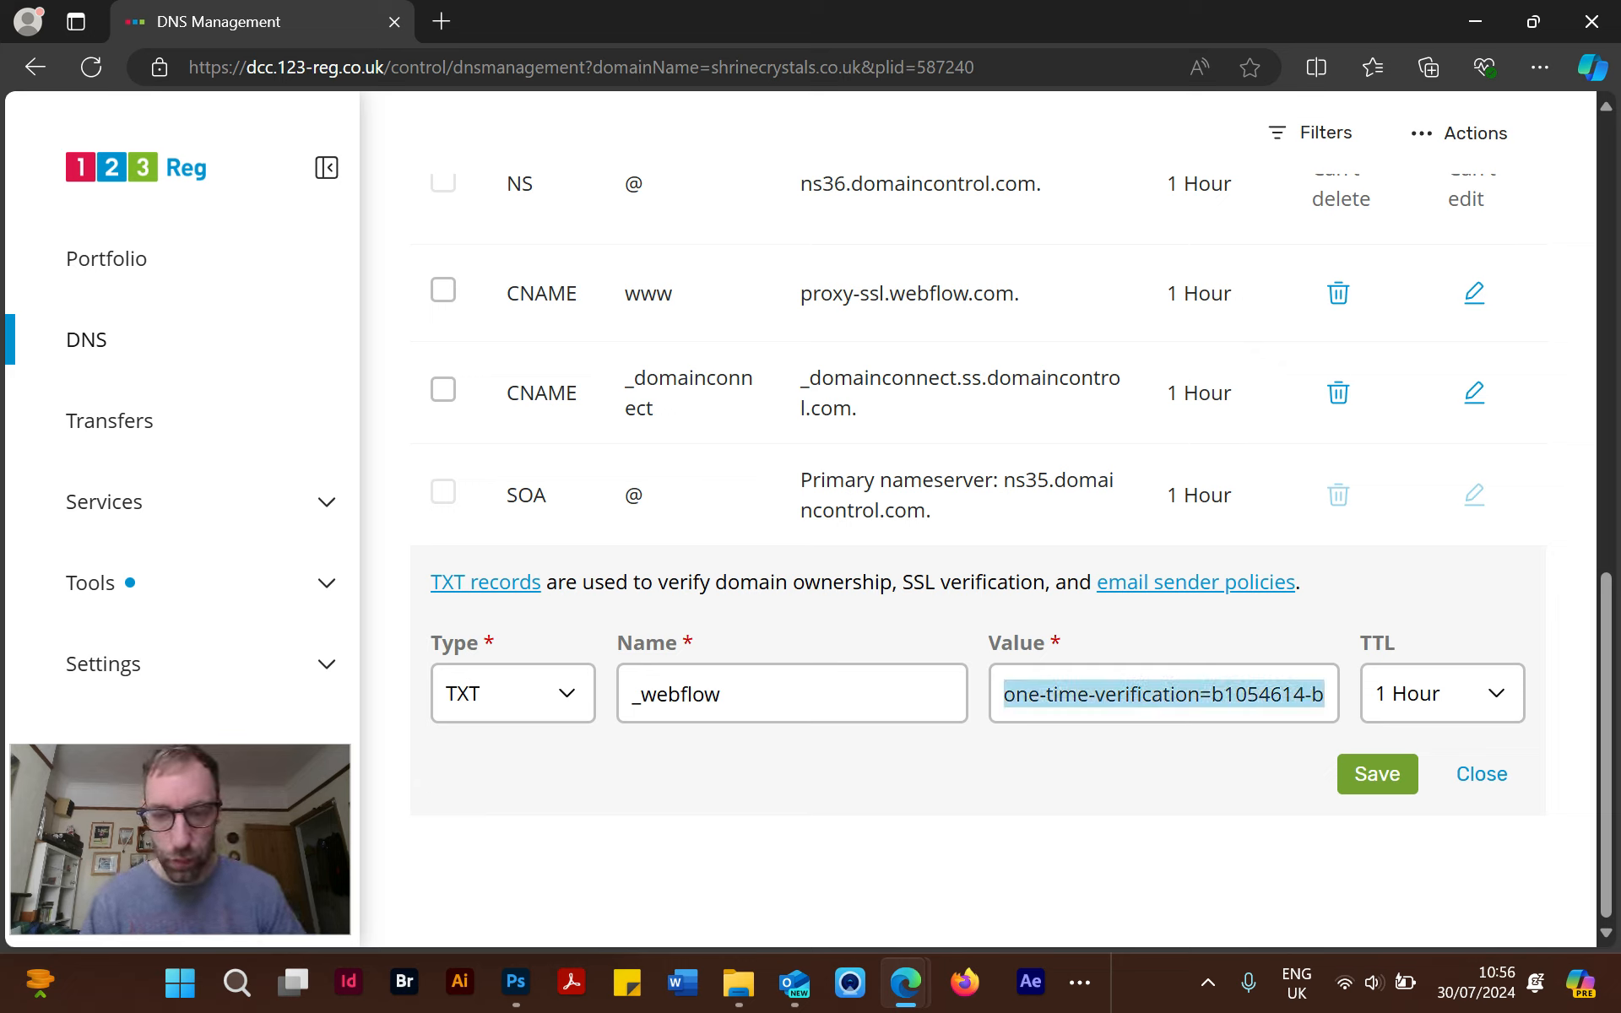
pyautogui.hotkey('ctrl', 'v')
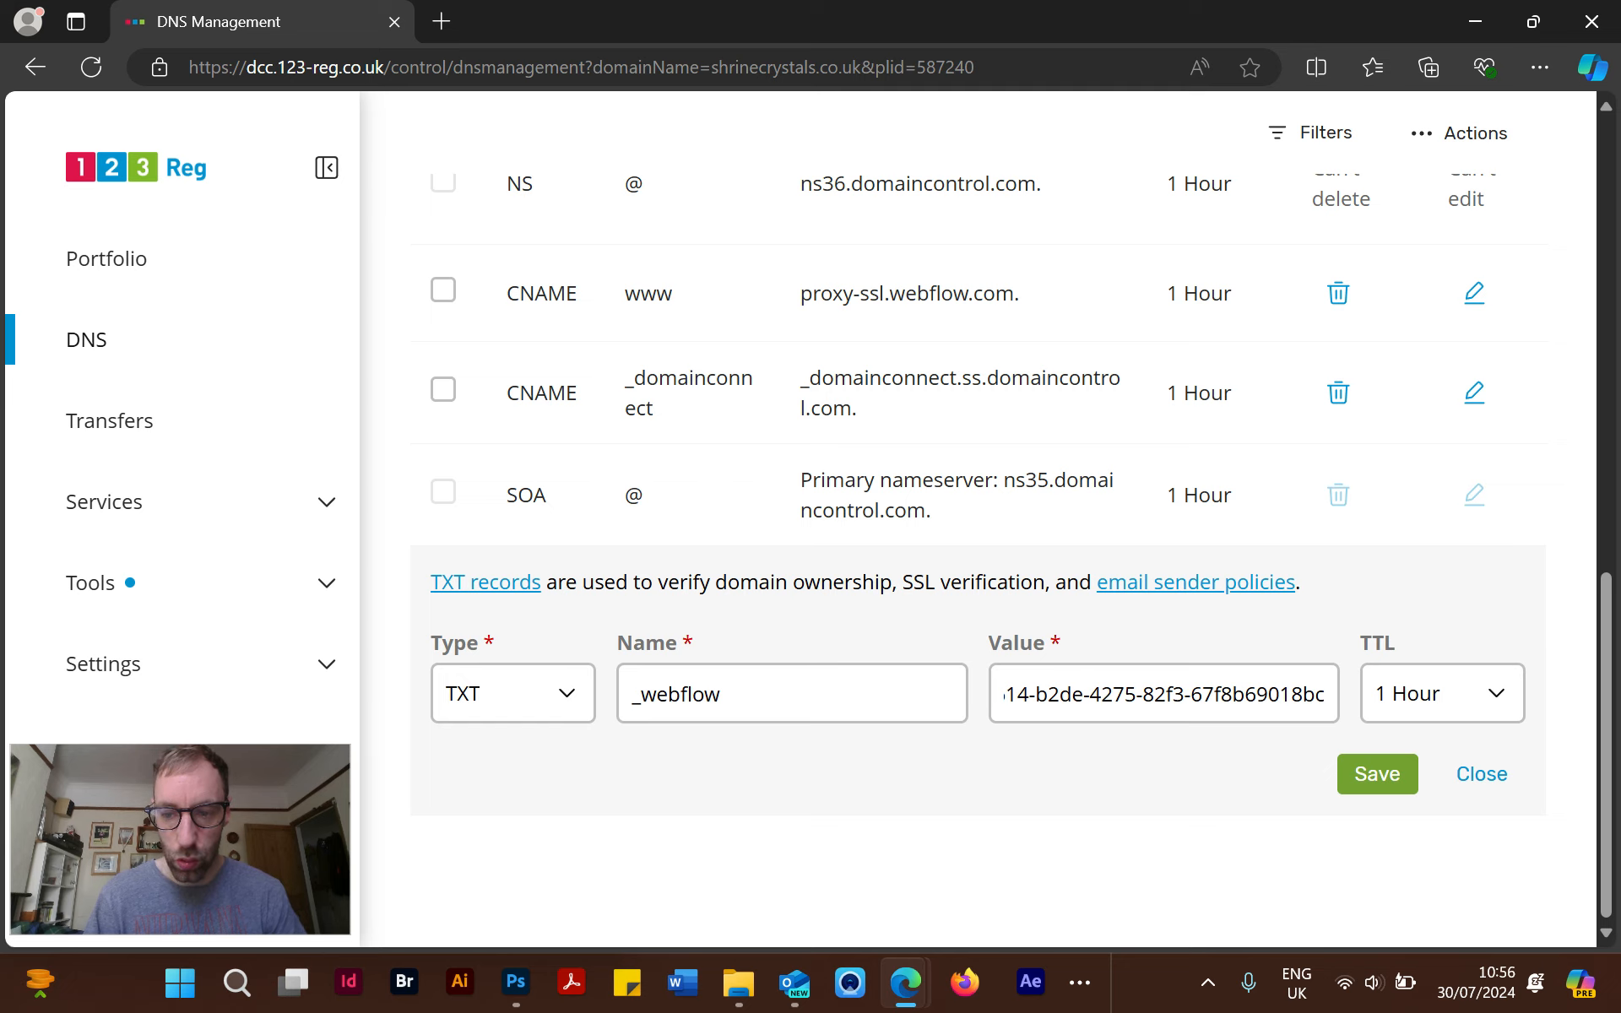
pyautogui.rightClick(1225, 694)
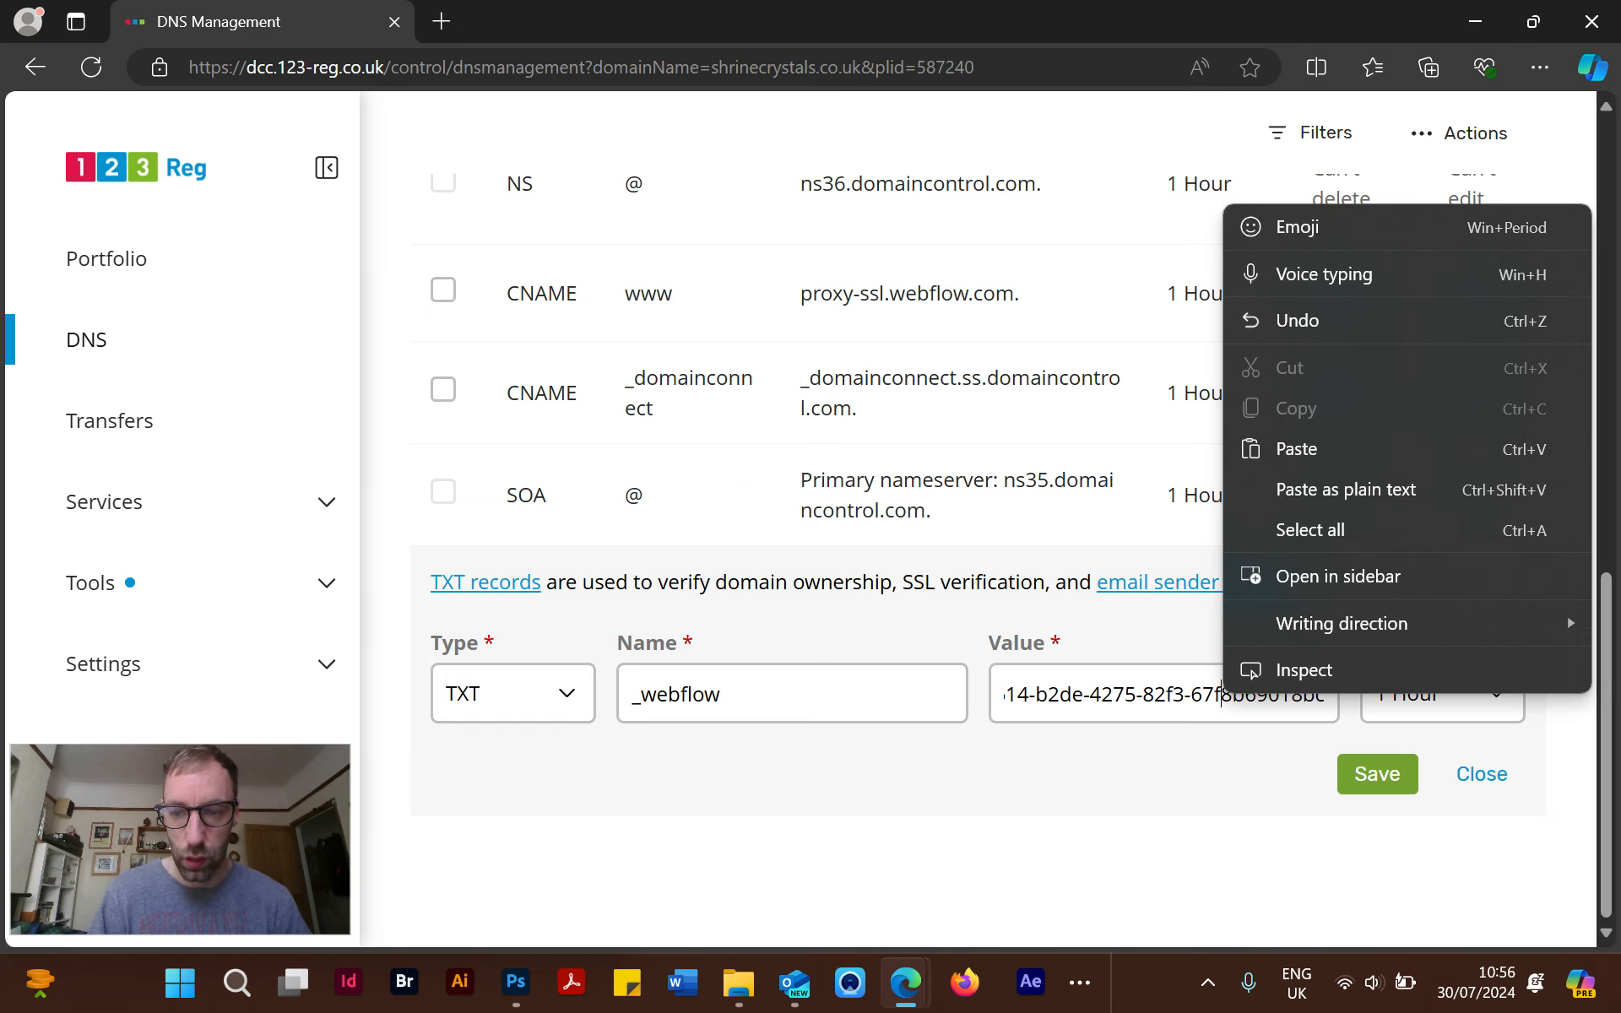
pyautogui.click(1298, 448)
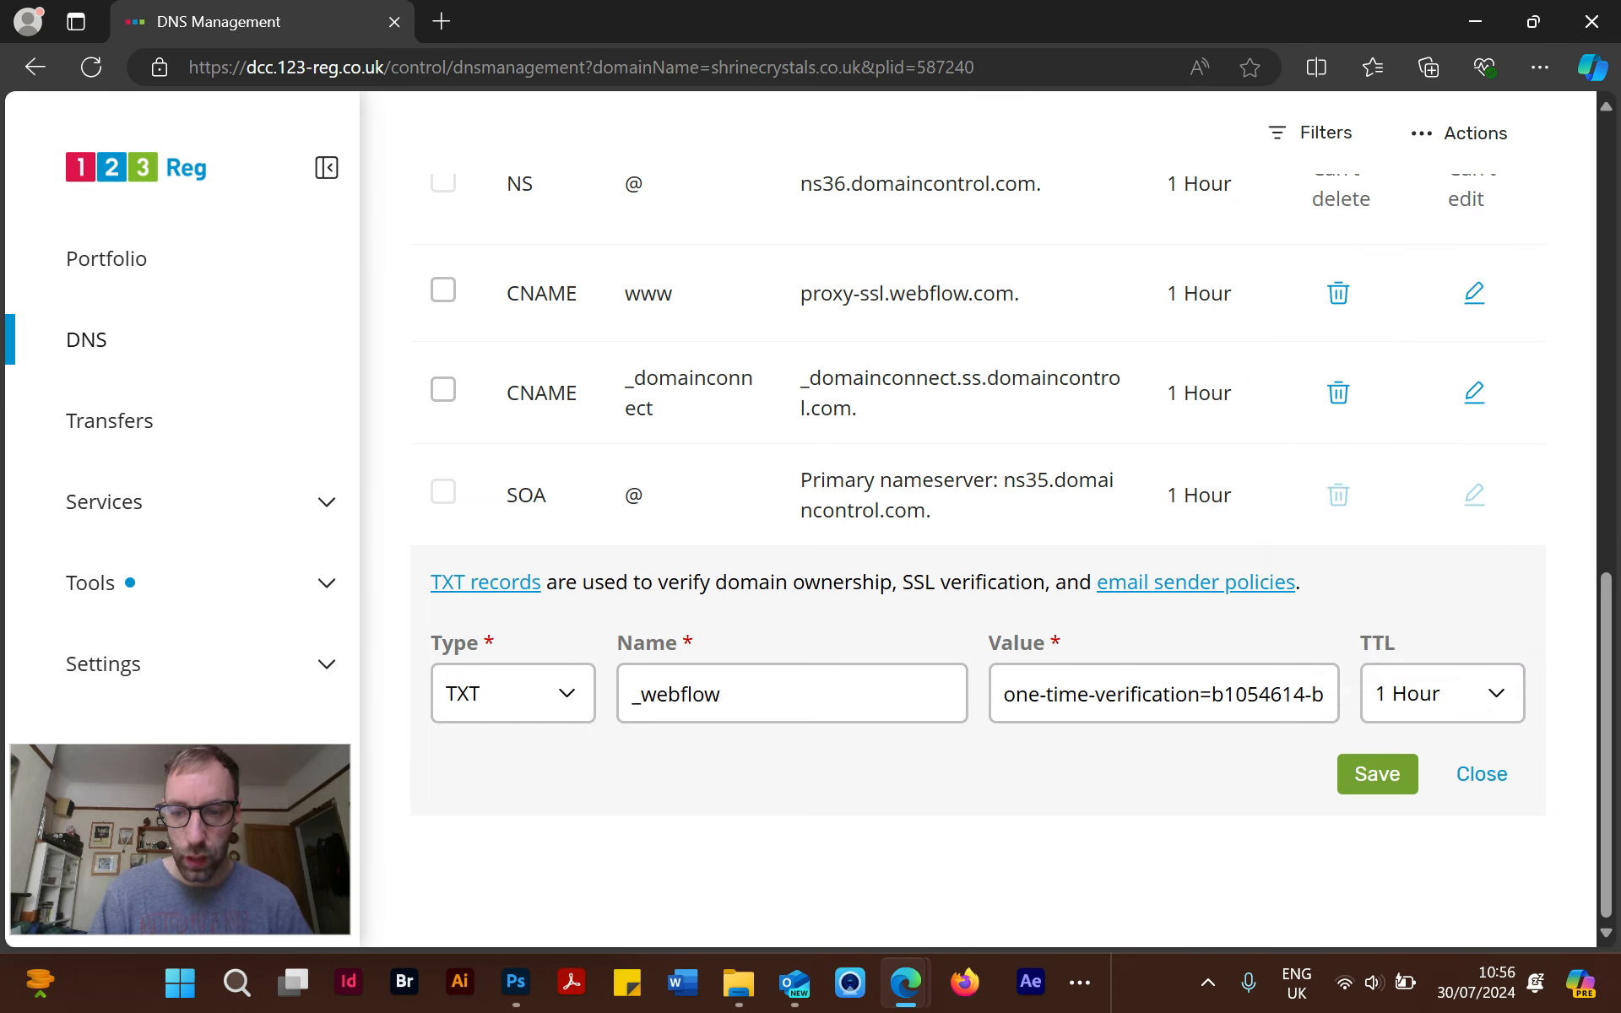
pyautogui.click(1377, 774)
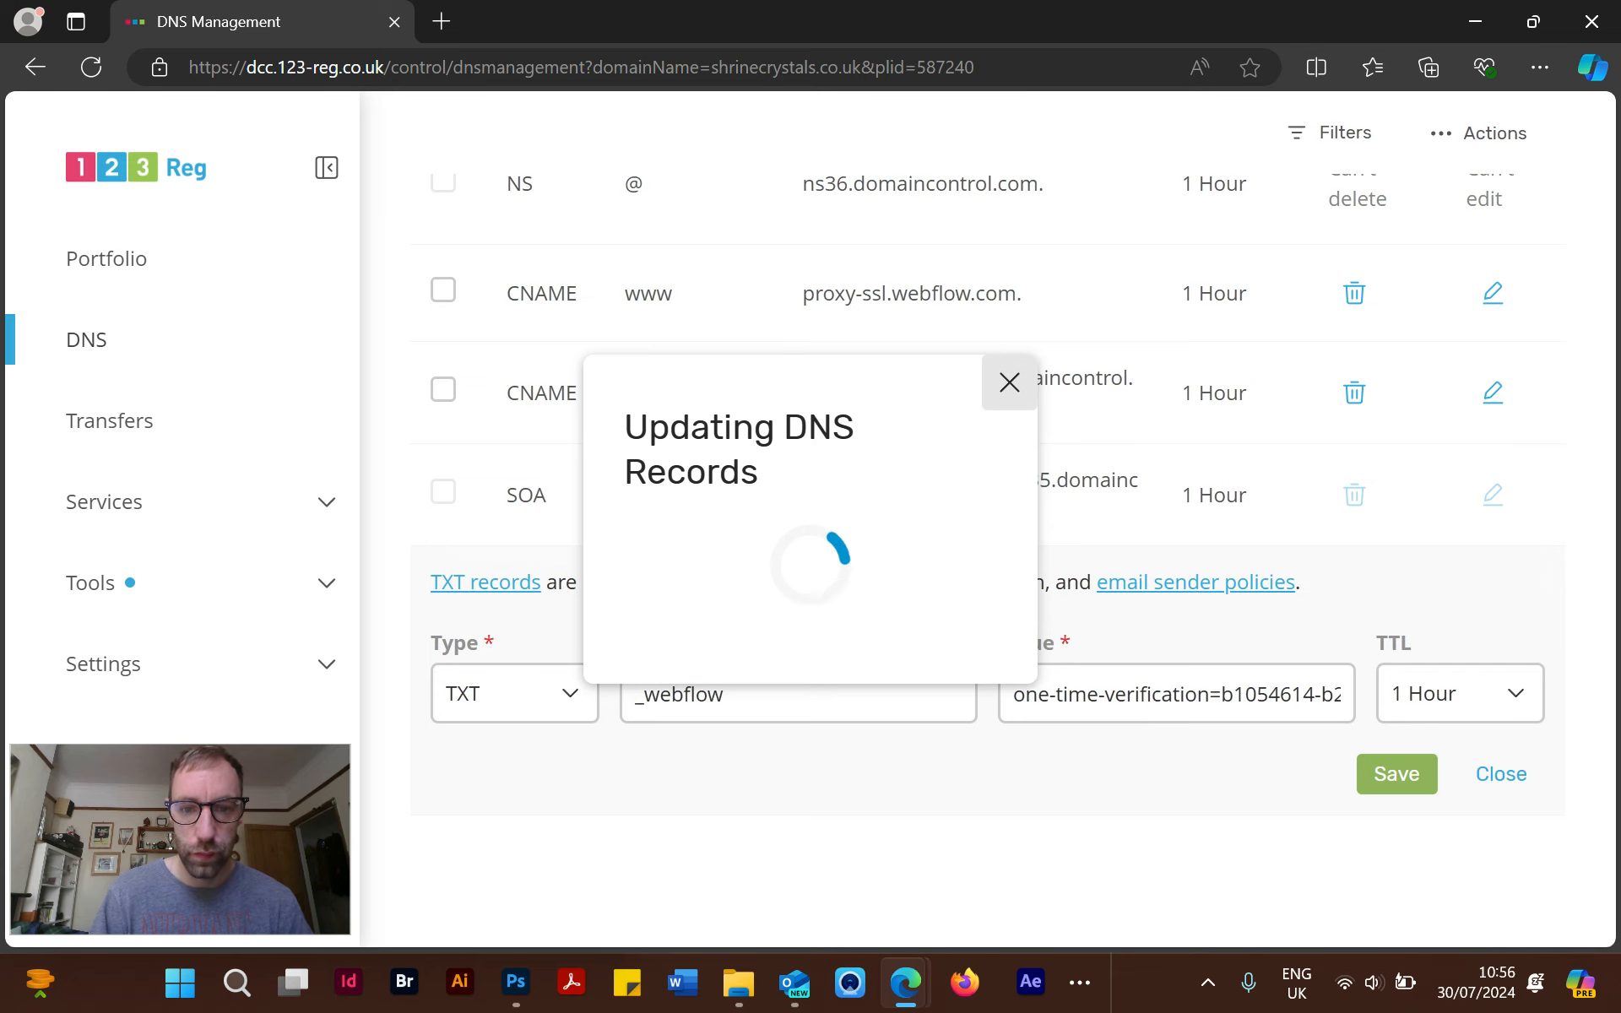
# Set the DNS Management window beside the Webflow window and compare the remaining TXT and CNAME records with Webflow's requirements.
pyautogui.moveTo(786, 20); pyautogui.dragTo(1225, 13)
pyautogui.scroll(-8, 1132, 507)
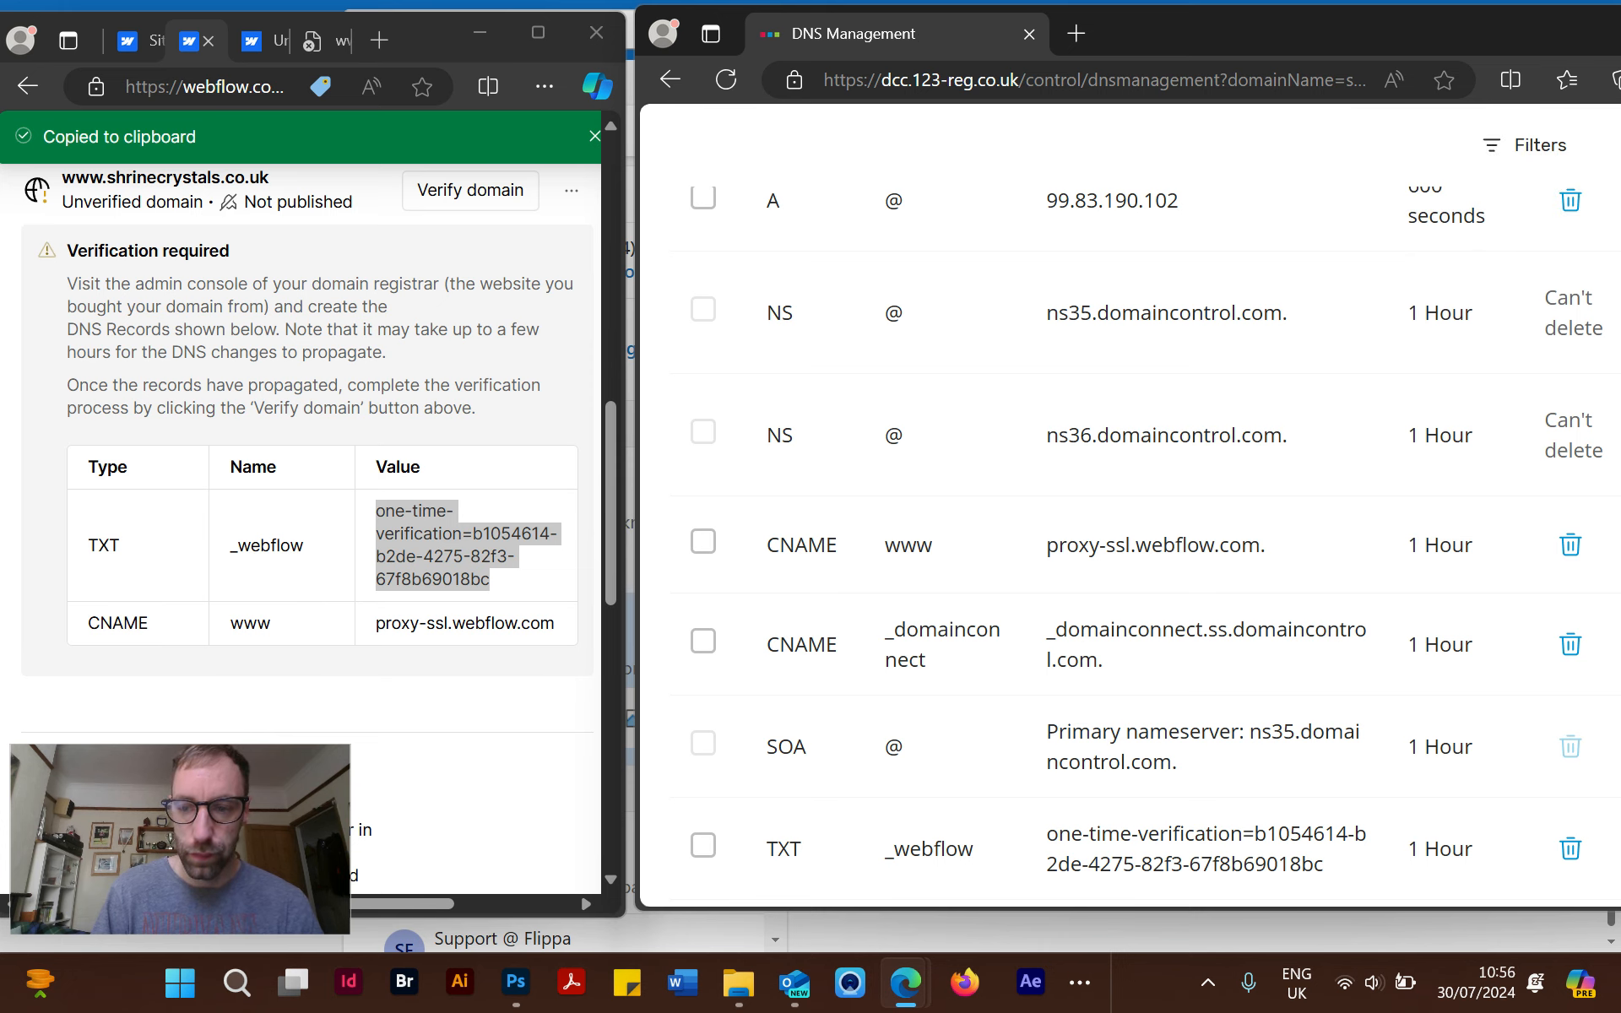
pyautogui.moveTo(1225, 17); pyautogui.dragTo(1202, 16)
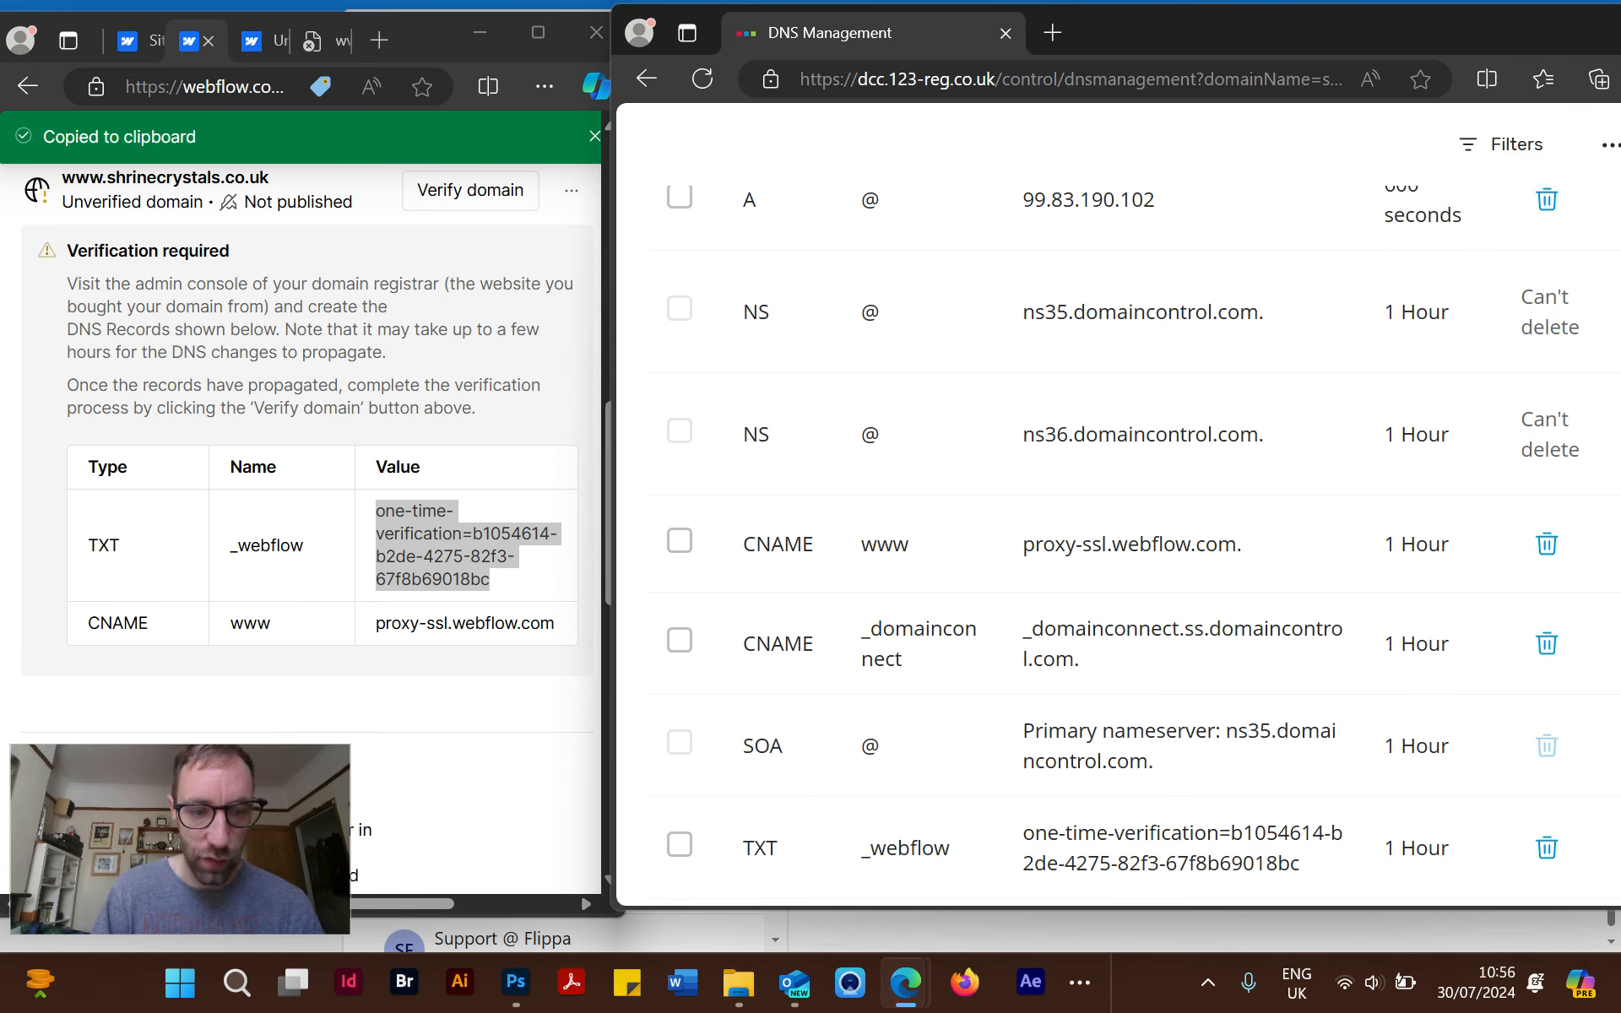
pyautogui.scroll(-1, 313, 506)
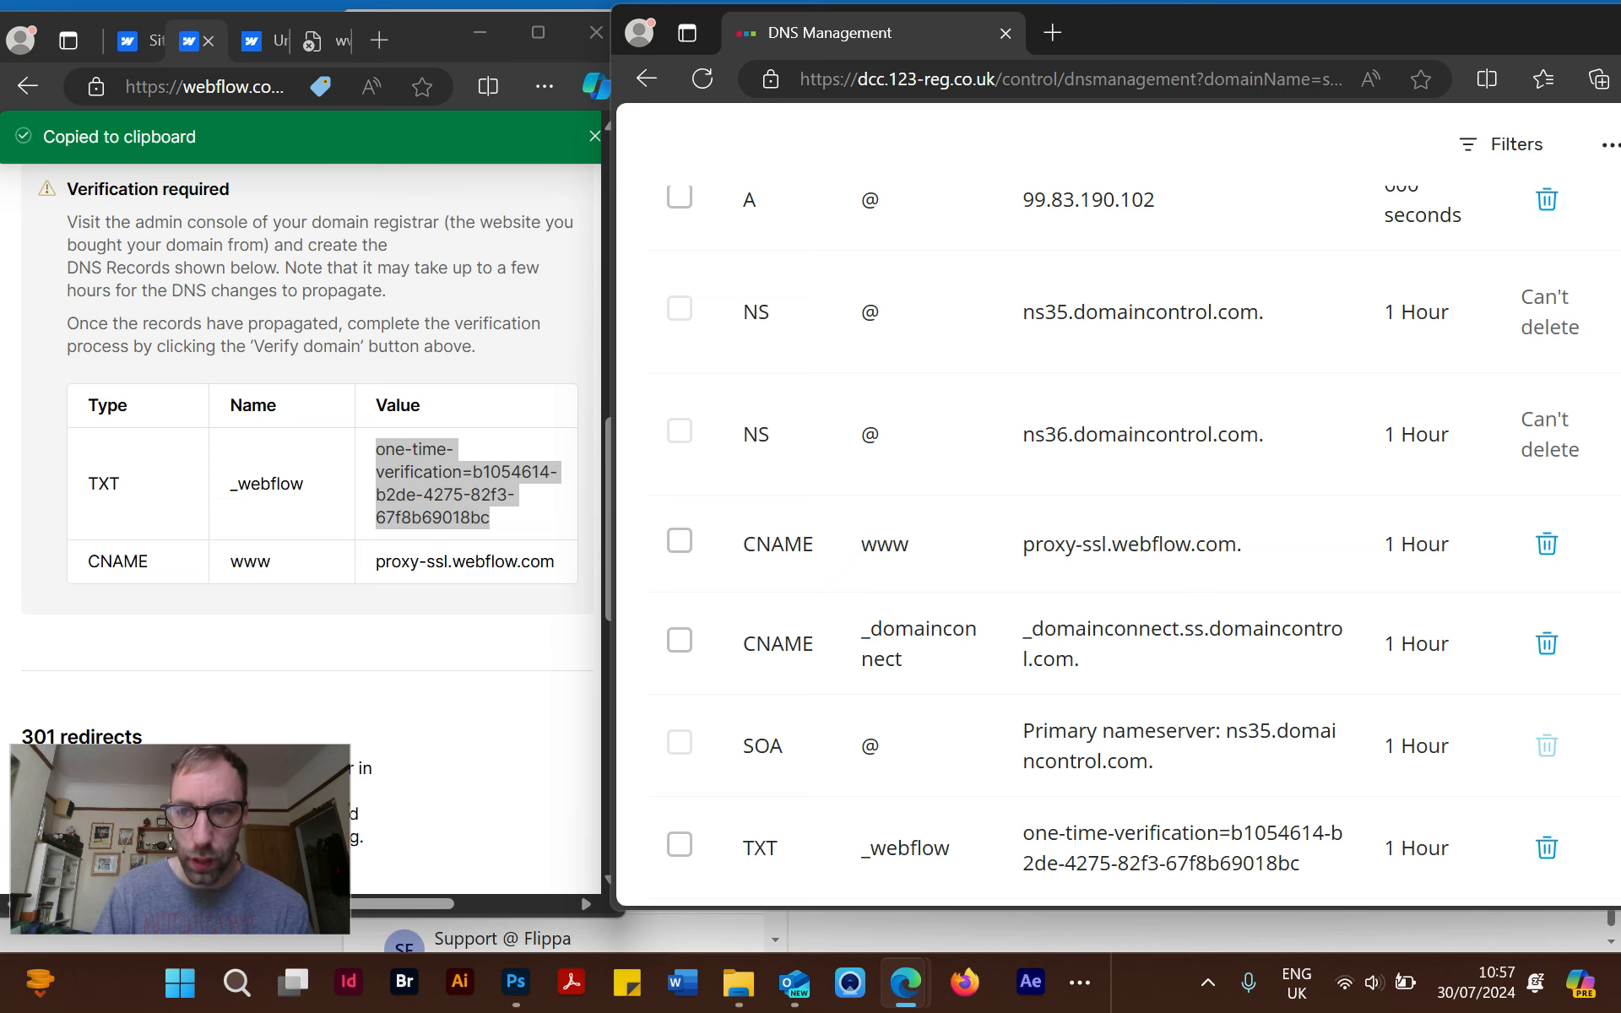
pyautogui.moveTo(1381, 34); pyautogui.dragTo(1226, 31)
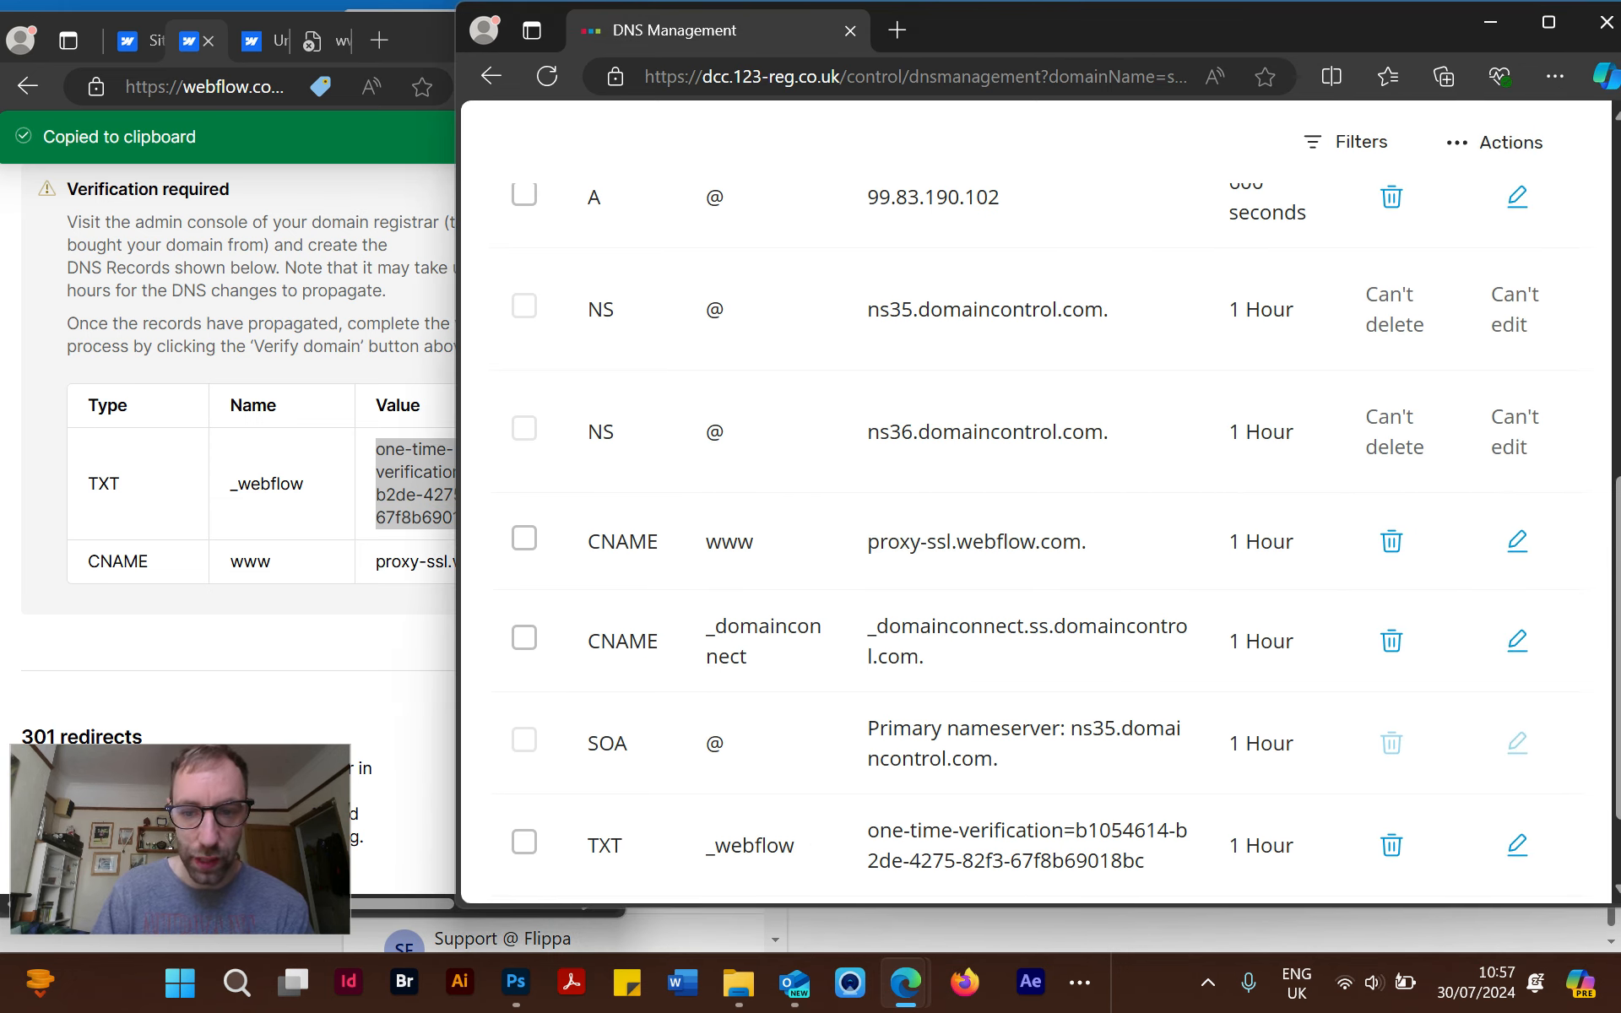
pyautogui.moveTo(1047, 32); pyautogui.dragTo(1203, 72)
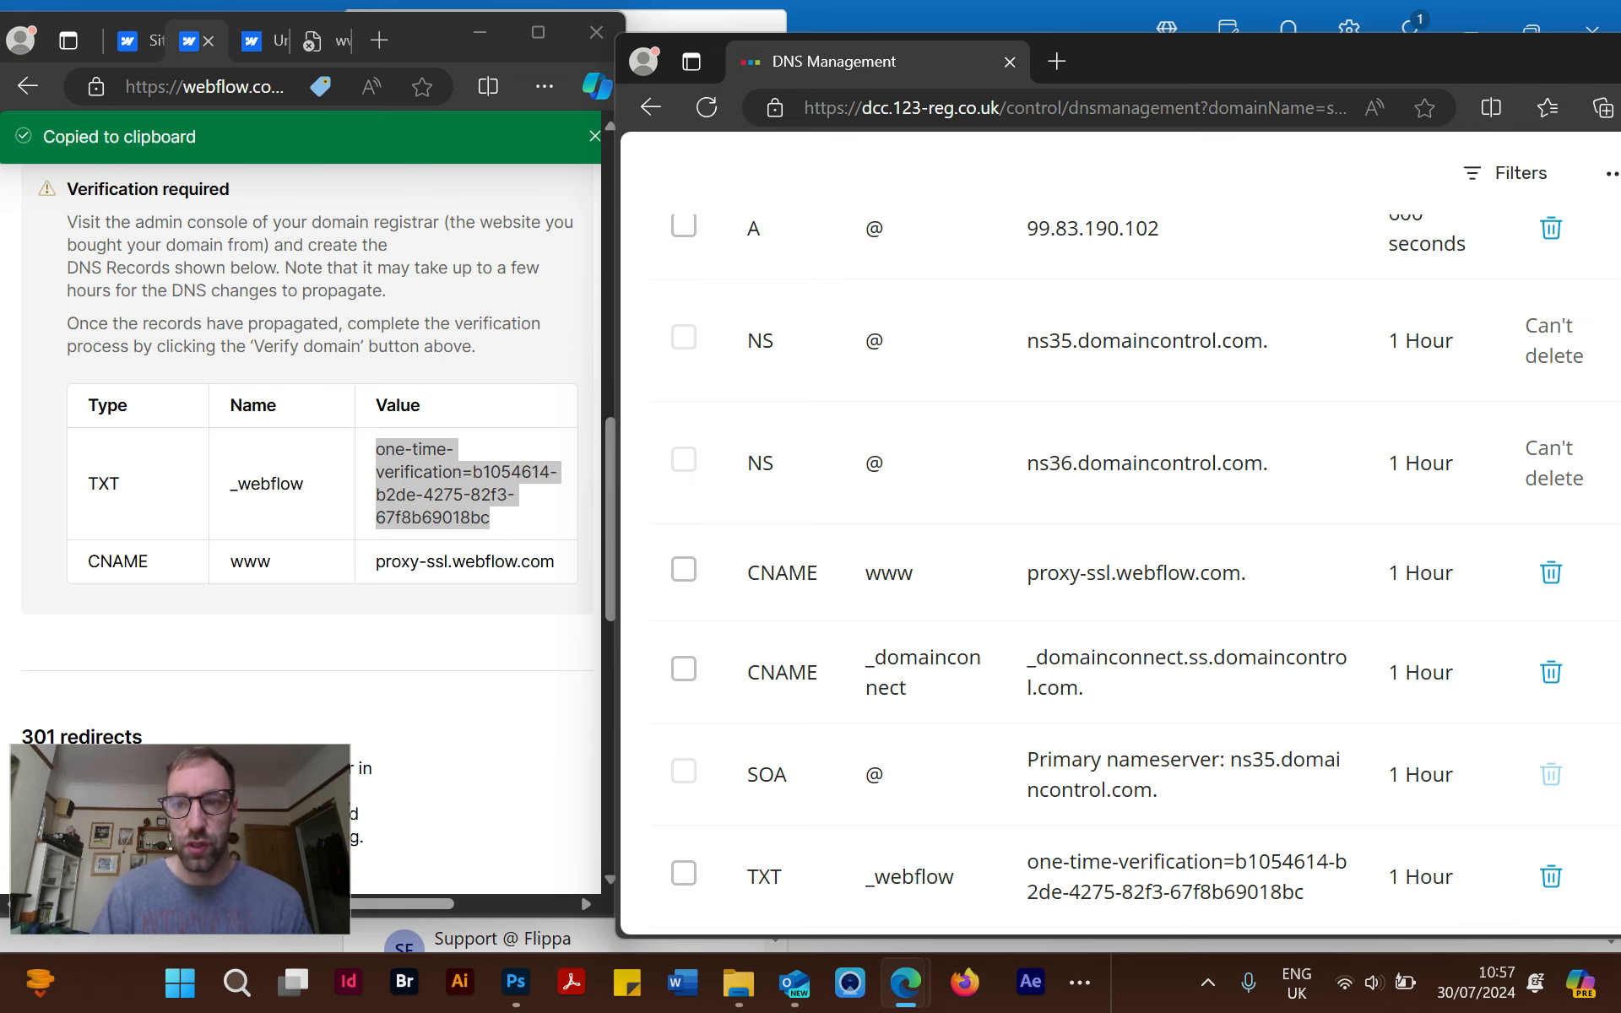
# Edit the www CNAME record's value to proxy-ssl.webflow.com without the trailing dot, save it, and check the record list.
pyautogui.moveTo(1365, 63); pyautogui.dragTo(1157, 49)
pyautogui.click(1480, 565)
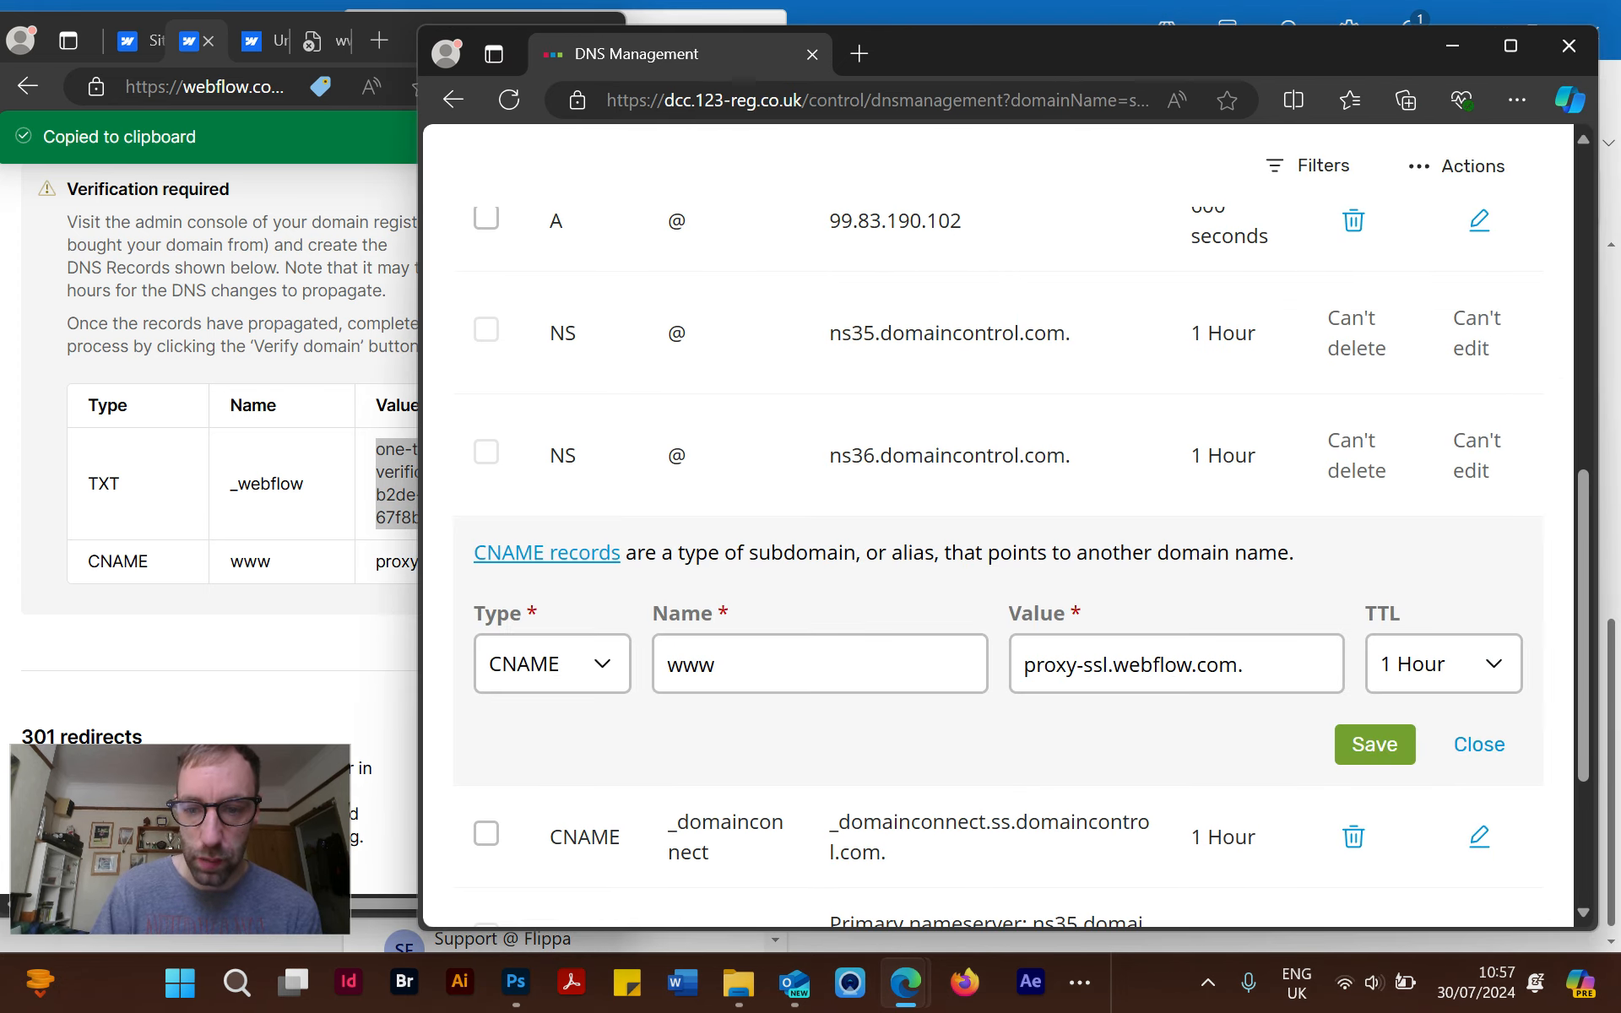
pyautogui.press('BackSpace')
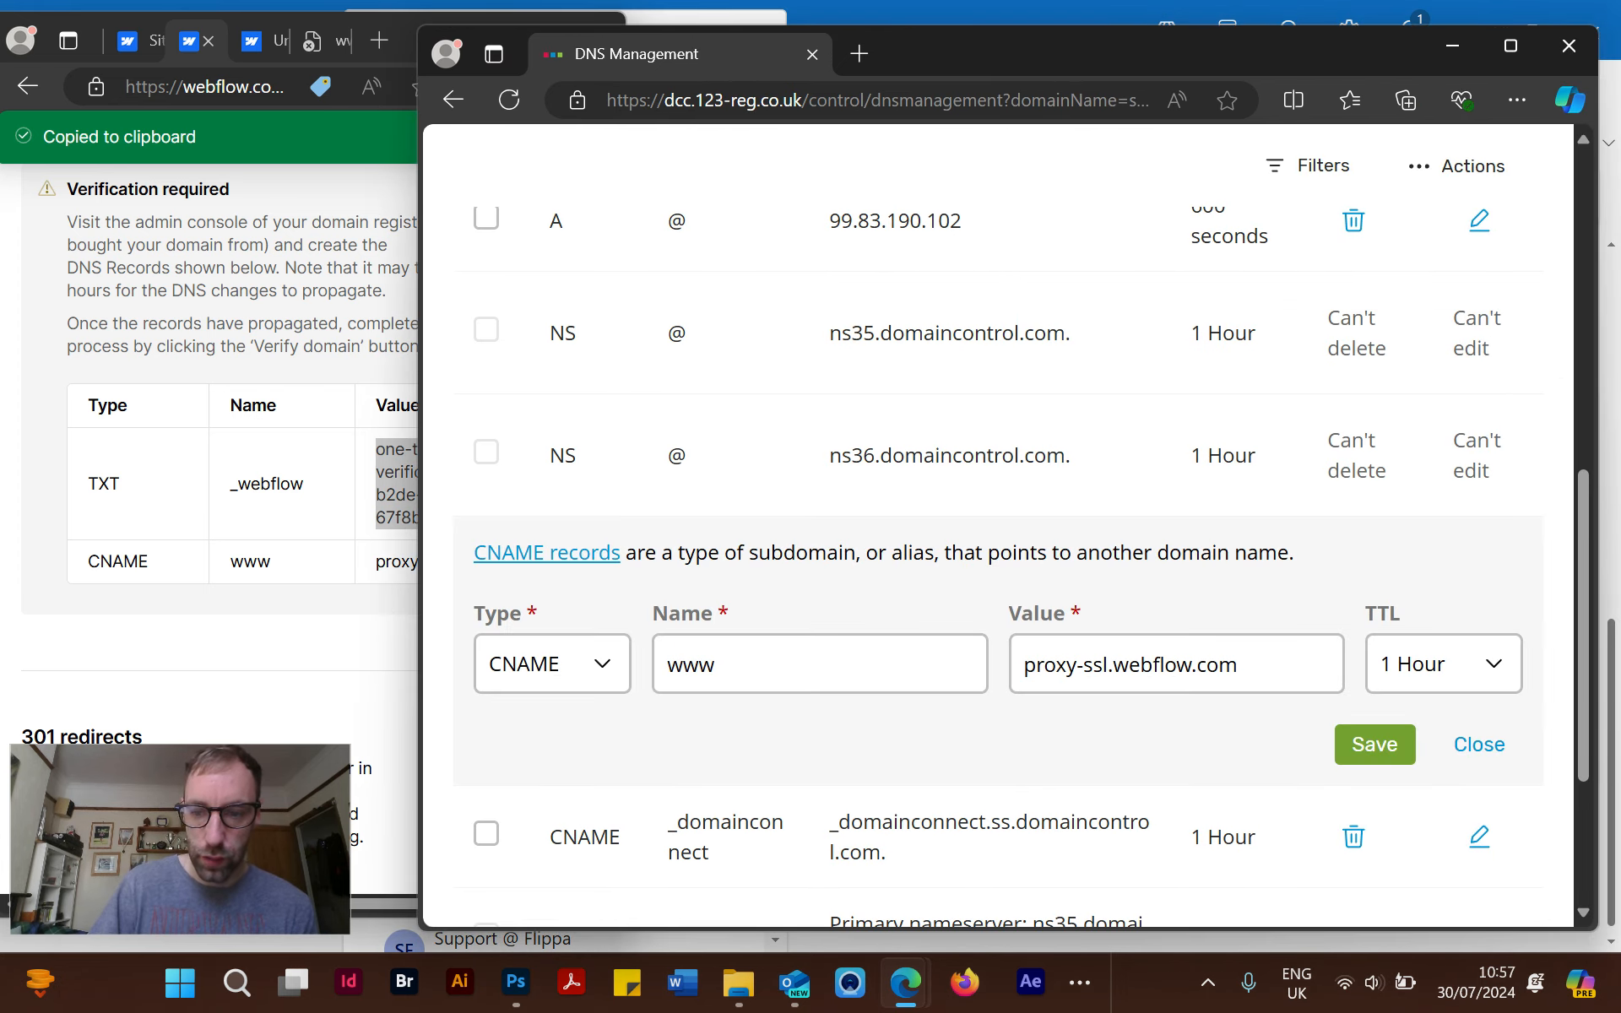
pyautogui.press('Return')
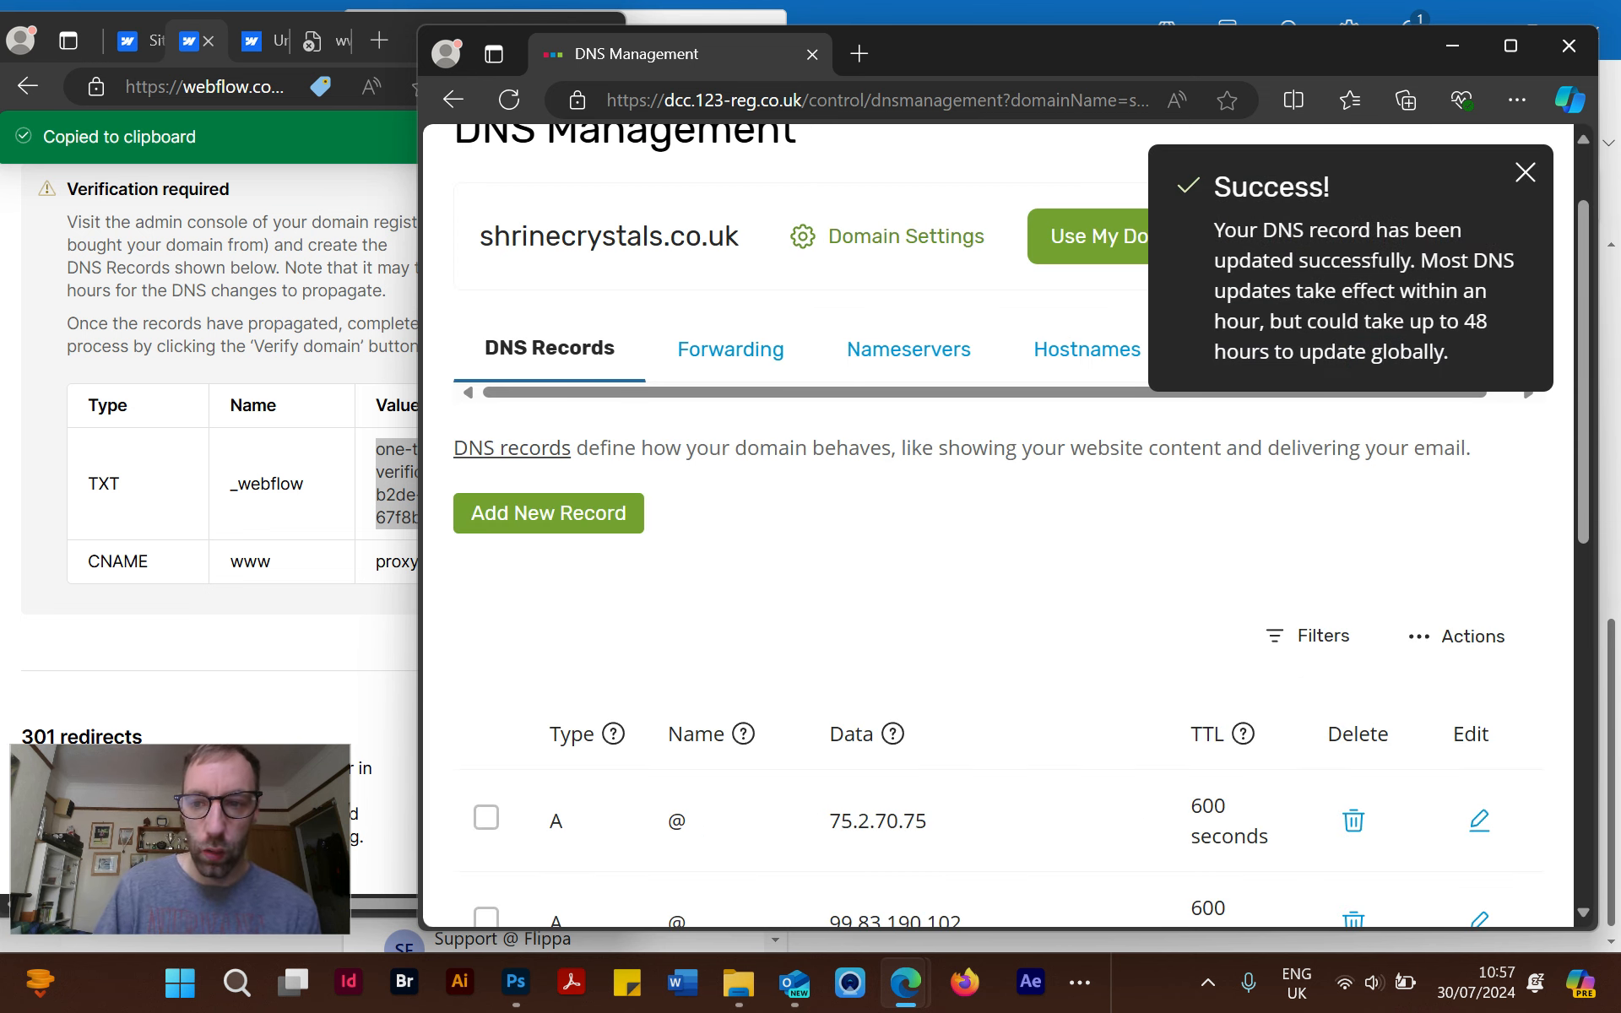
pyautogui.scroll(-10, 997, 524)
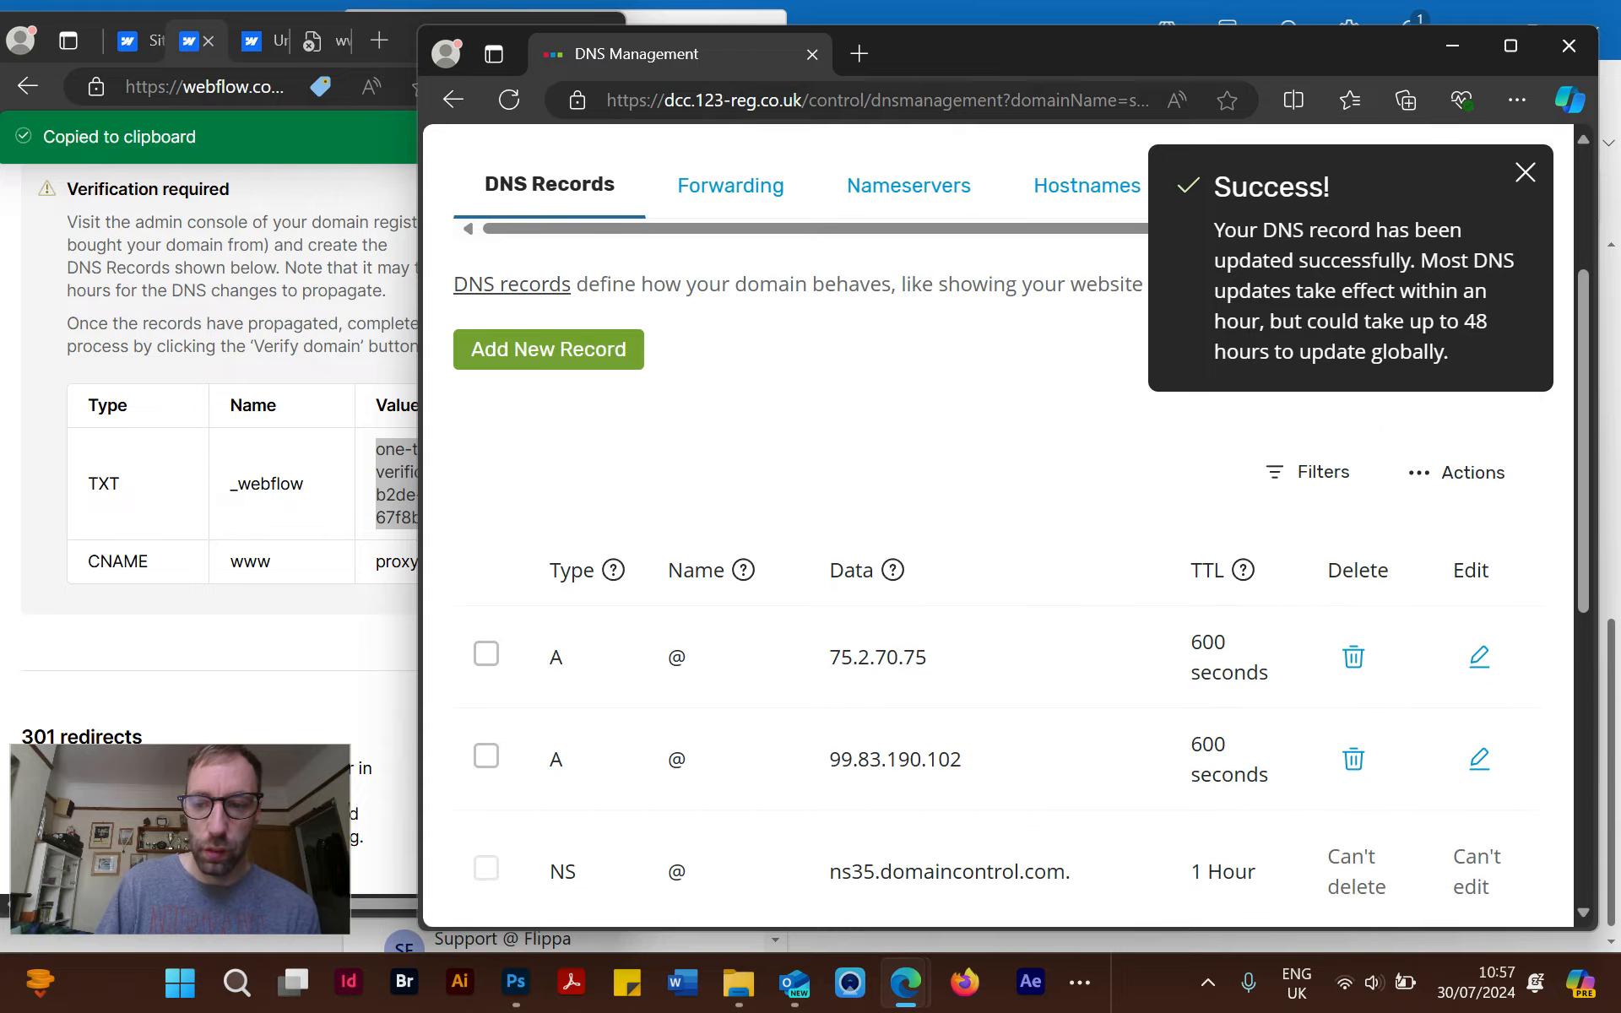
pyautogui.scroll(10, 997, 524)
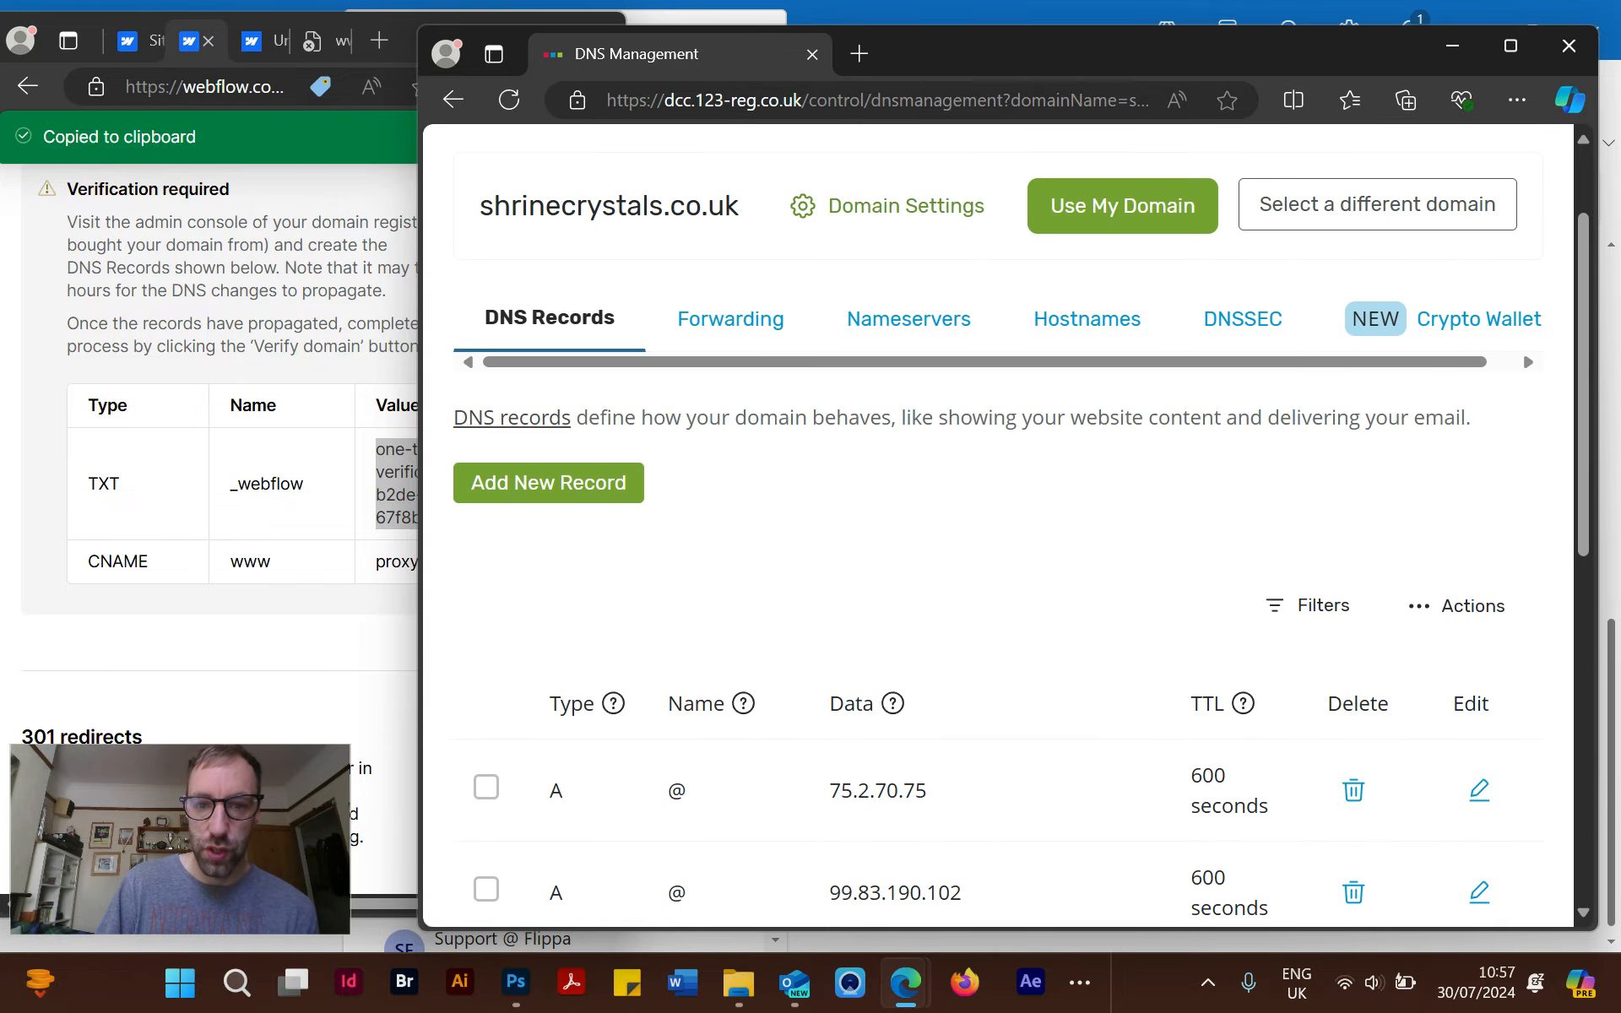
pyautogui.scroll(-5, 996, 524)
pyautogui.scroll(-3, 996, 524)
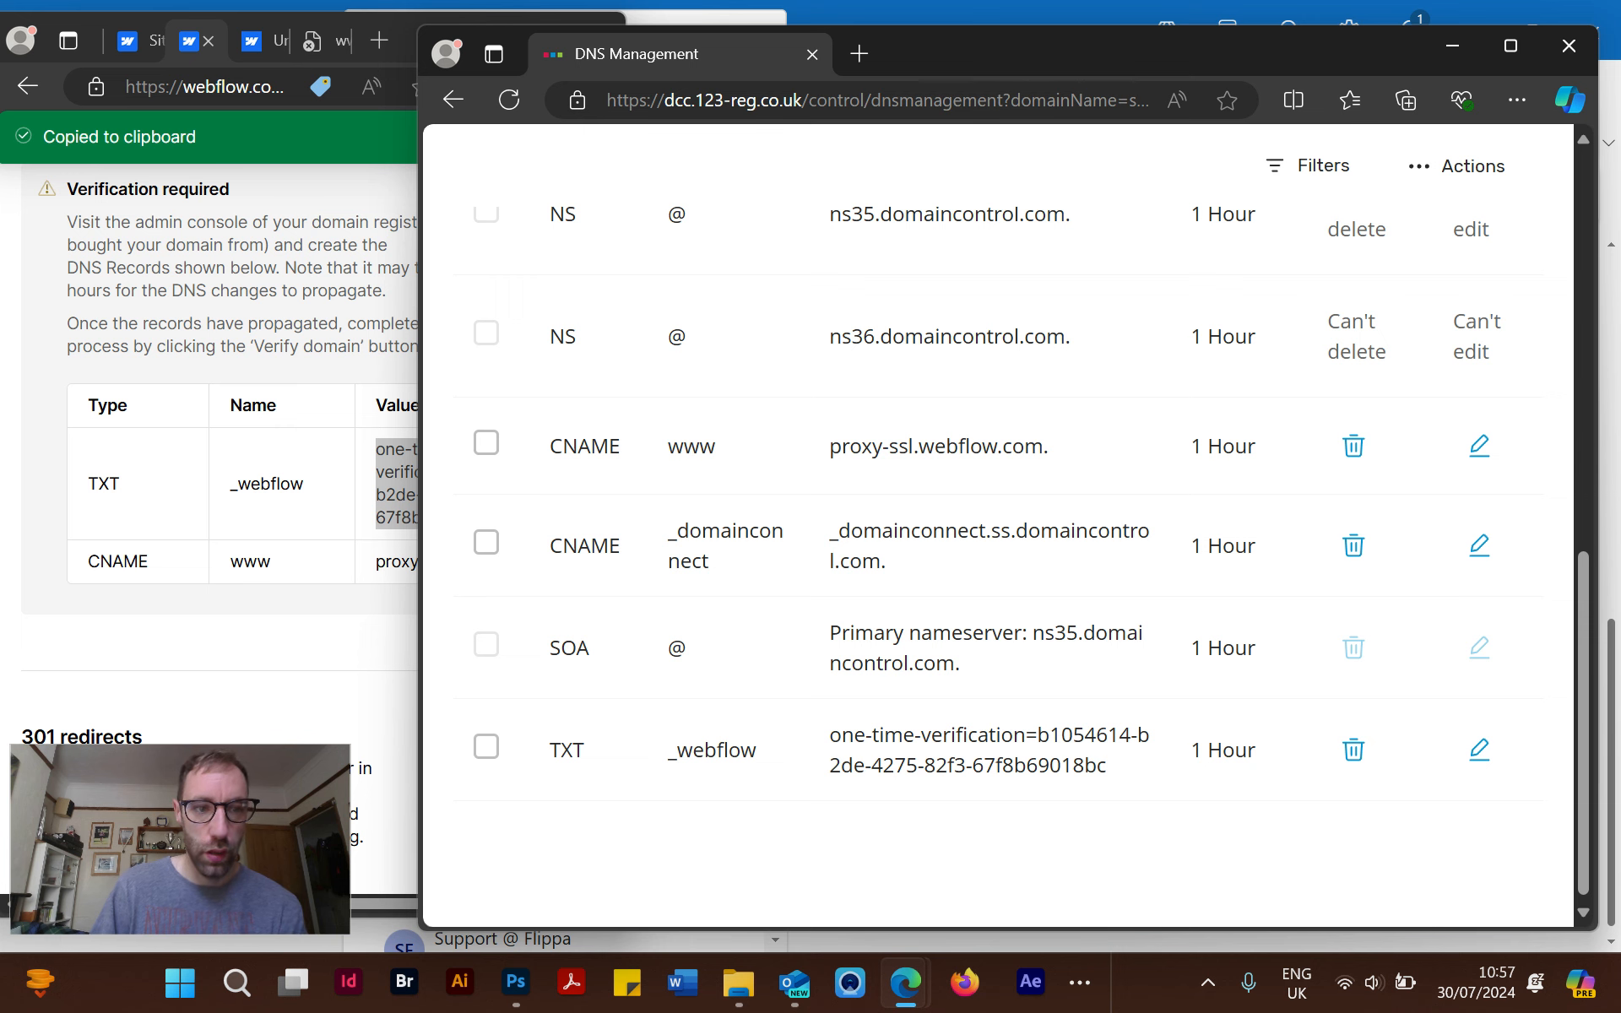
pyautogui.click(338, 372)
pyautogui.click(538, 32)
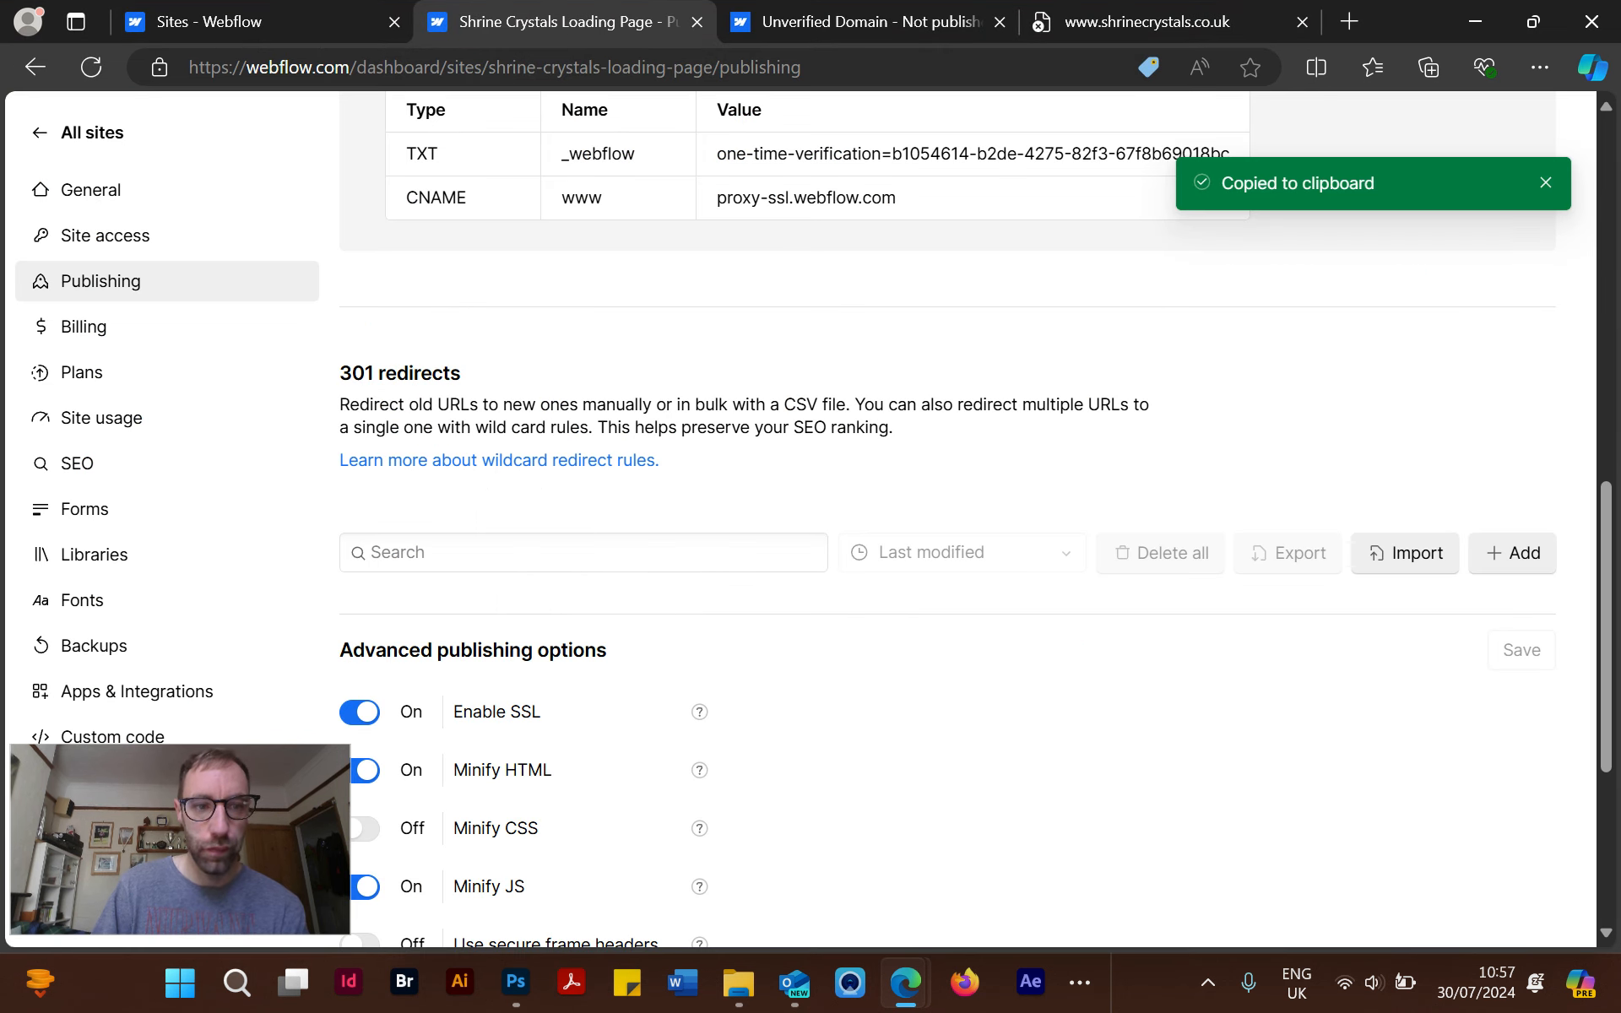
pyautogui.scroll(8, 929, 507)
pyautogui.scroll(-3, 971, 515)
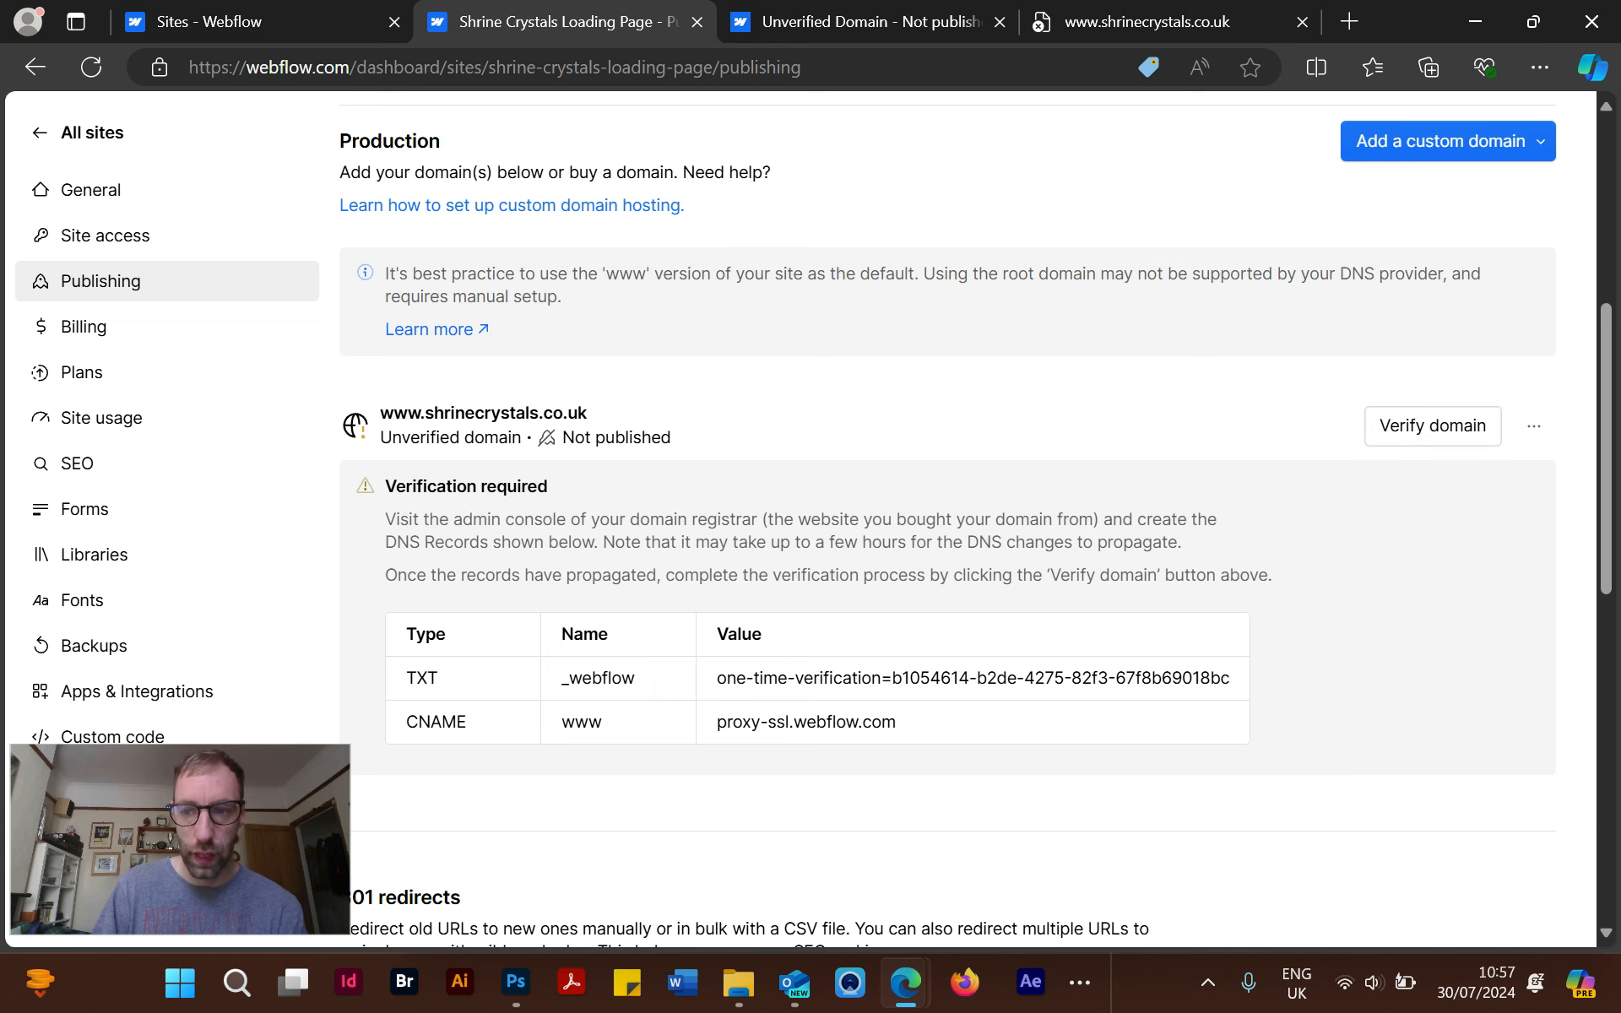
pyautogui.click(1534, 426)
pyautogui.click(1491, 479)
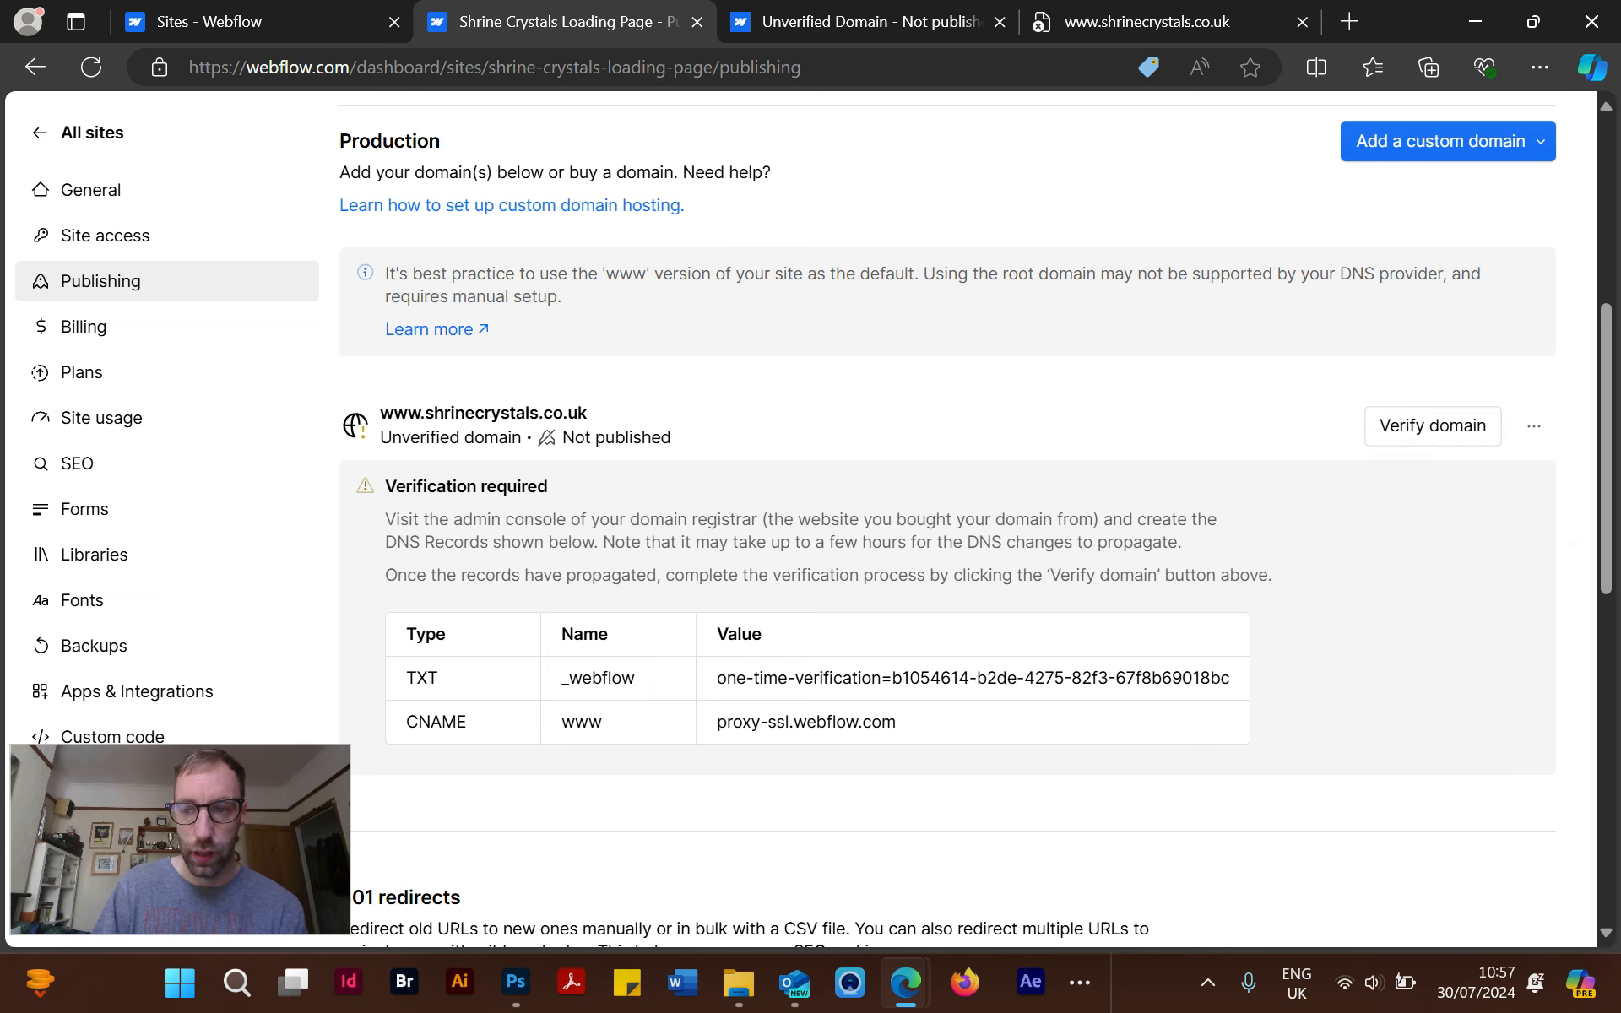
pyautogui.click(1433, 426)
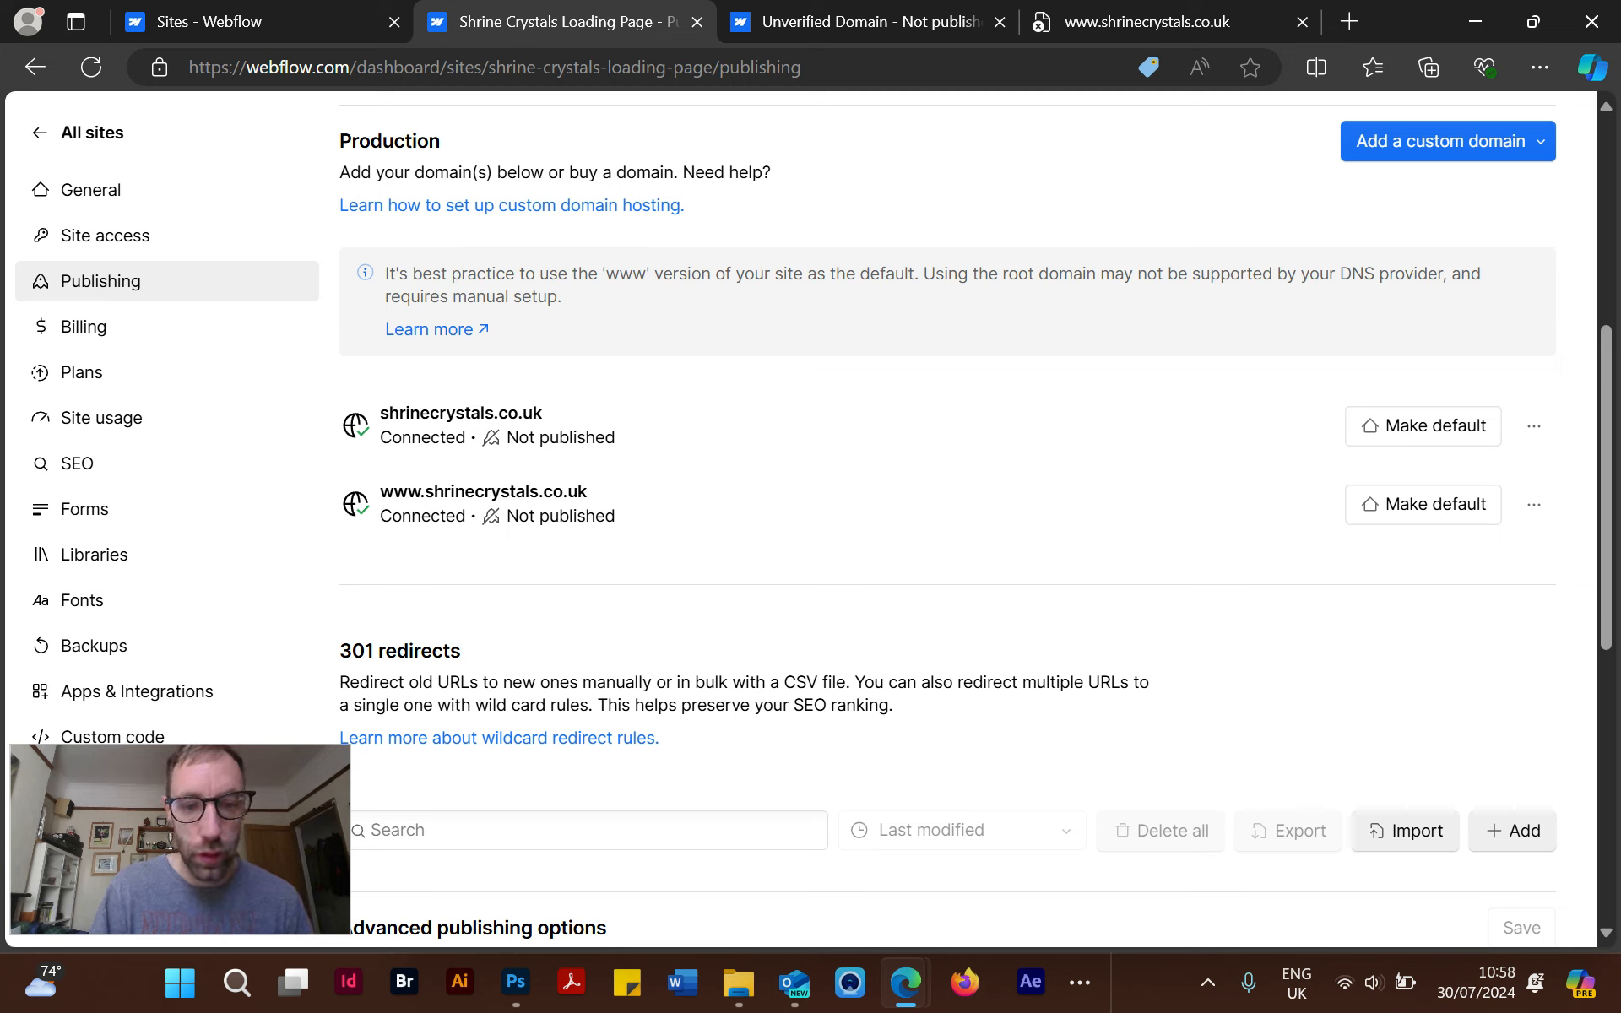
pyautogui.click(1424, 505)
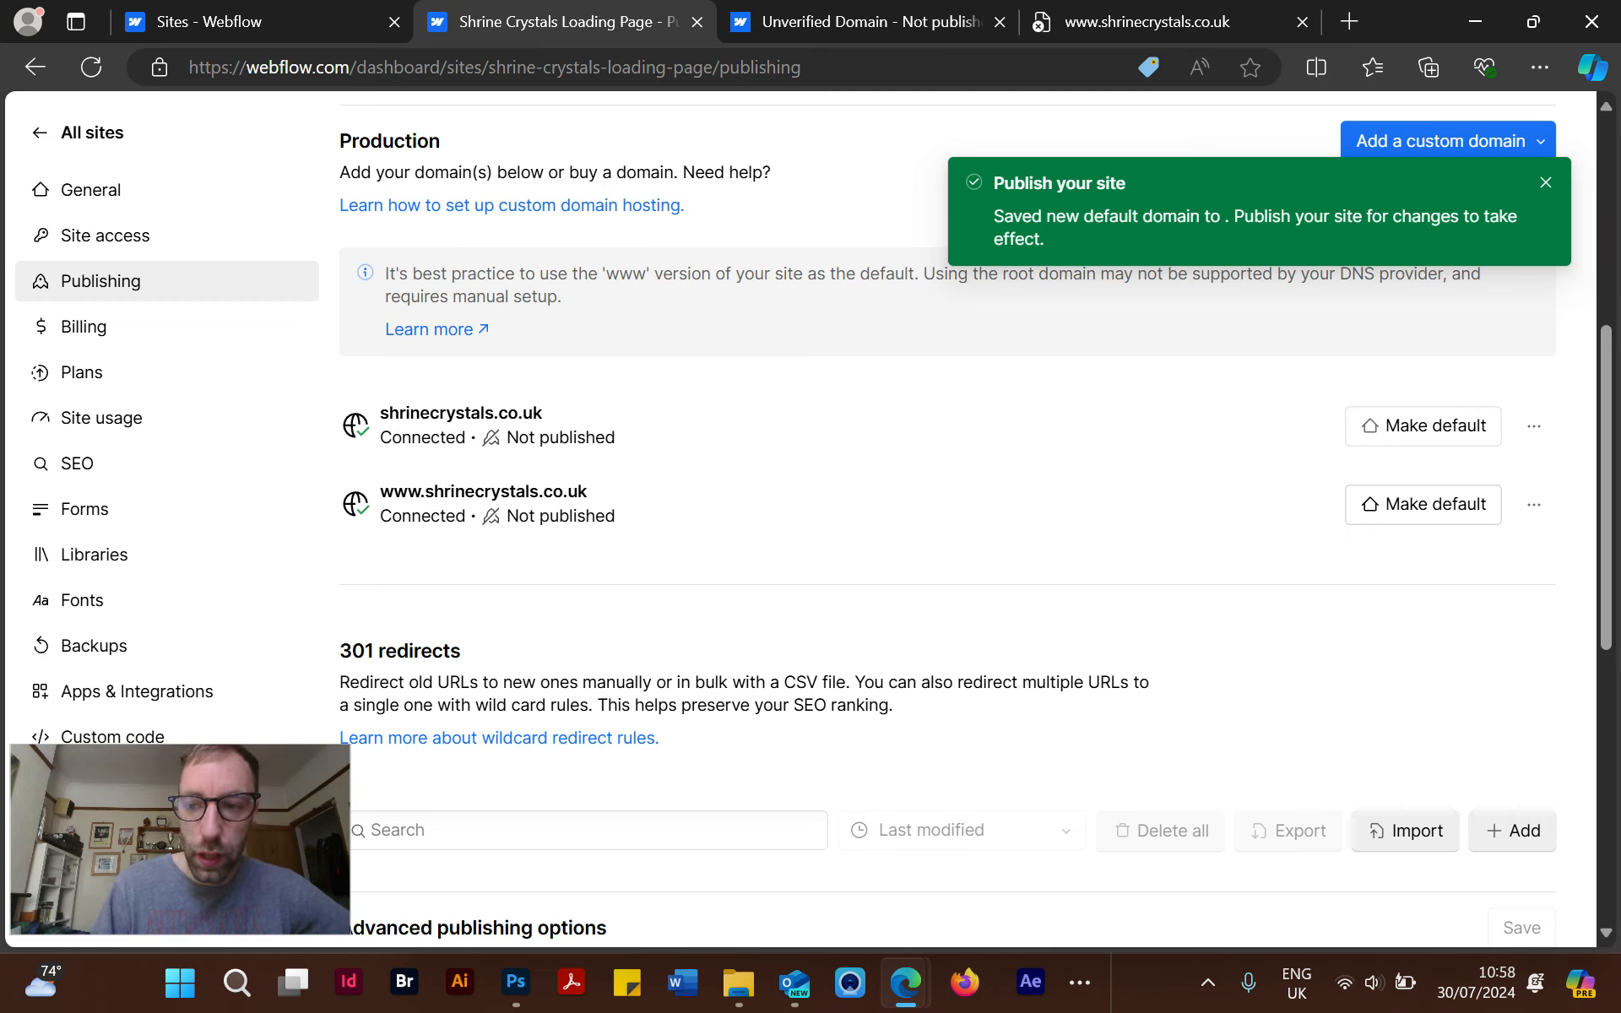
pyautogui.click(1535, 505)
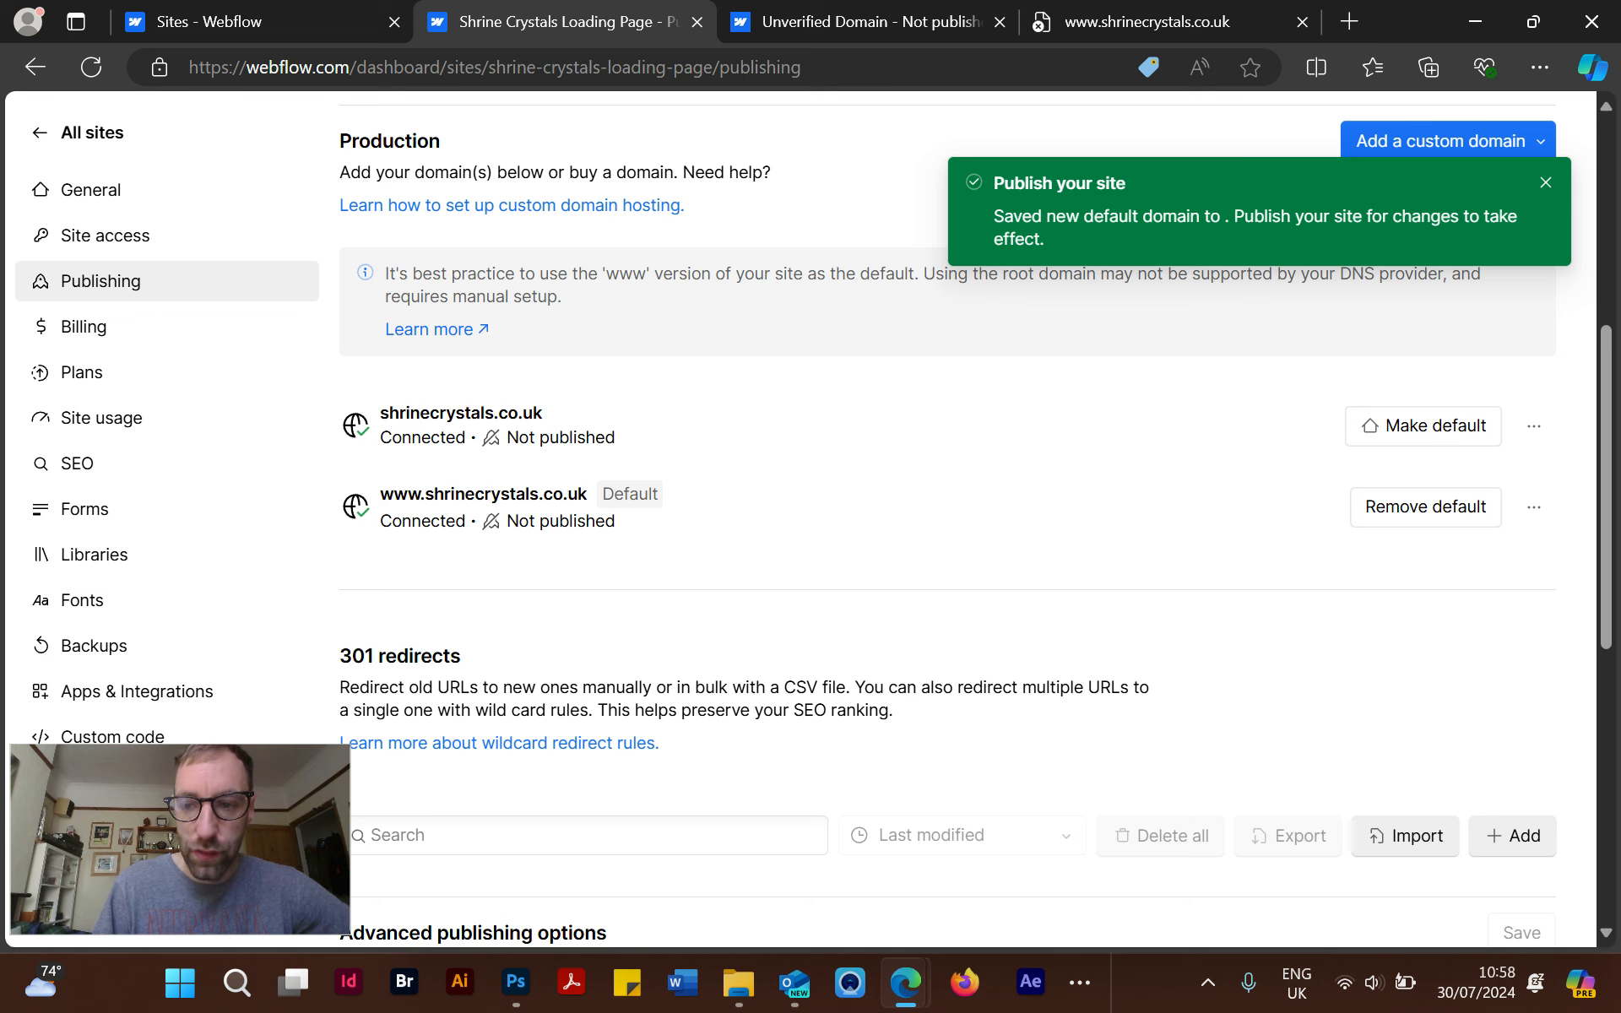
pyautogui.scroll(6, 946, 541)
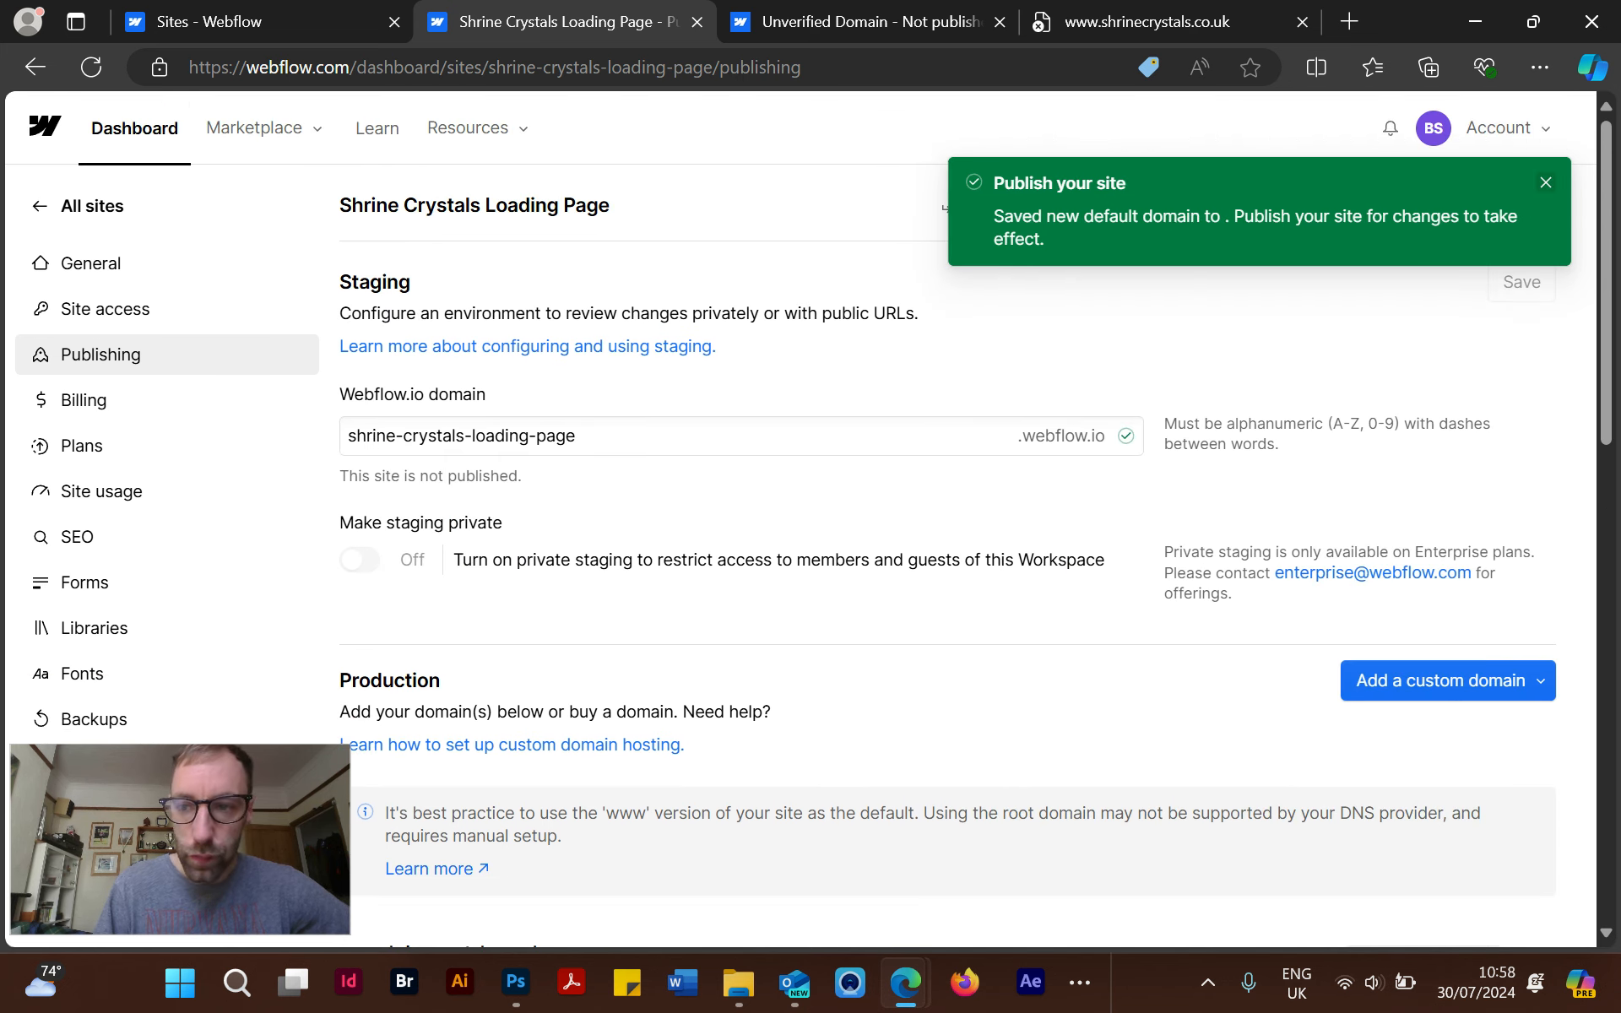
pyautogui.click(1546, 182)
pyautogui.click(1487, 205)
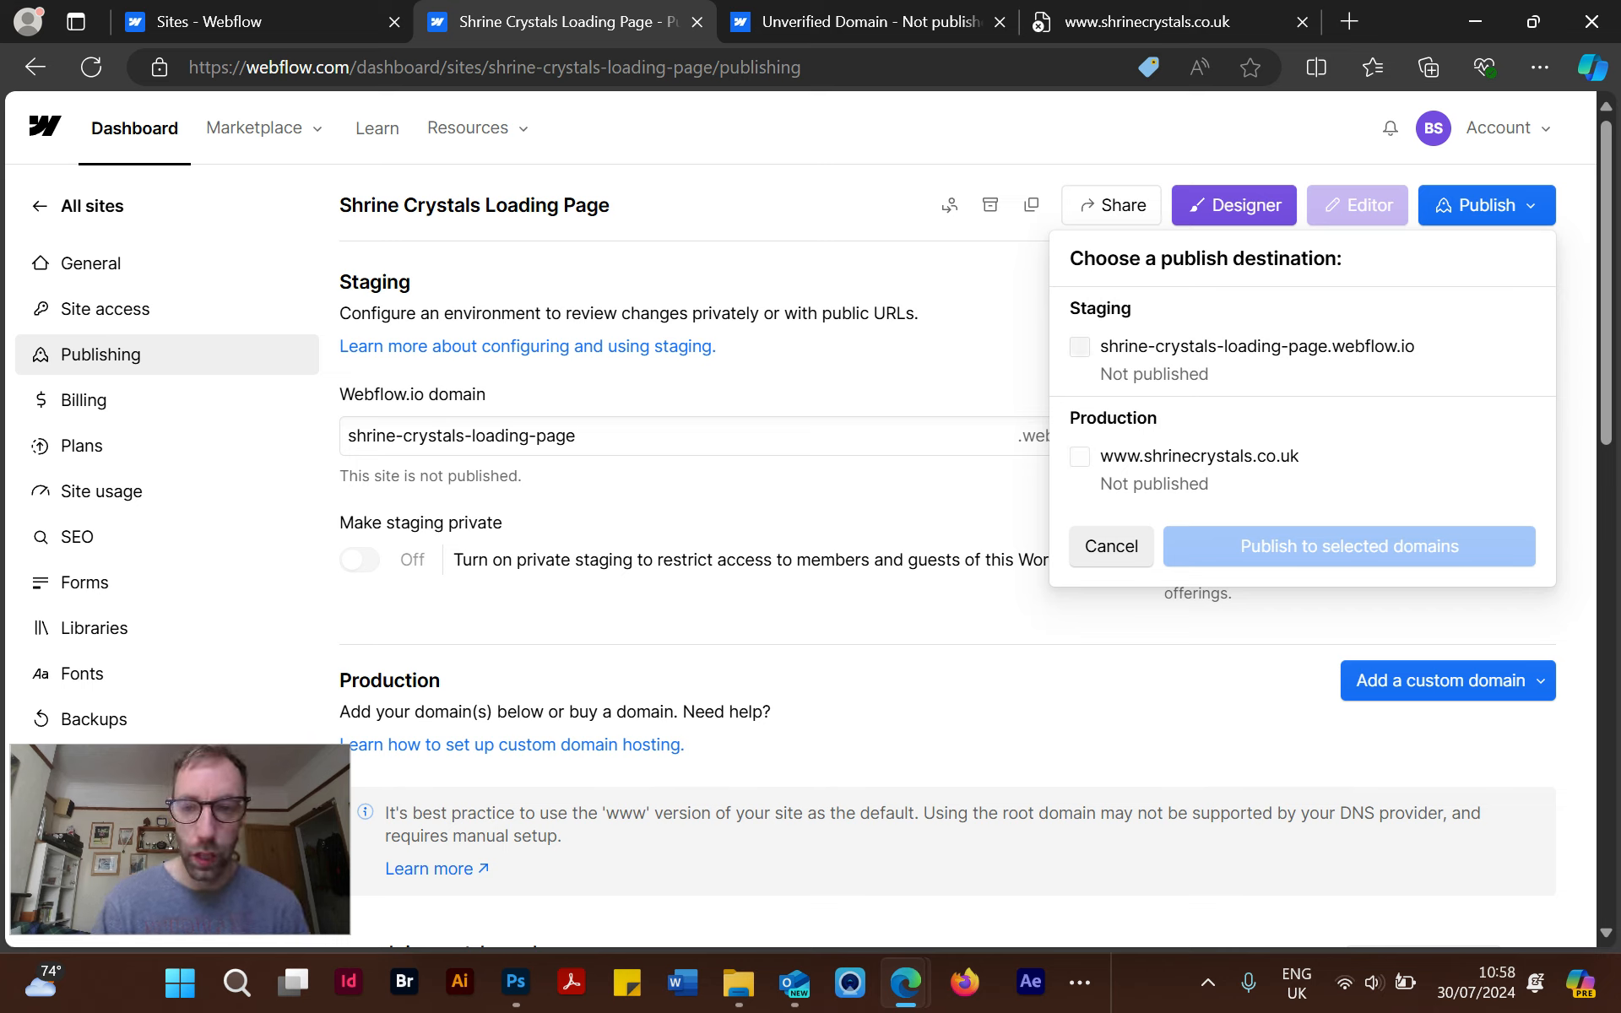
pyautogui.click(1080, 457)
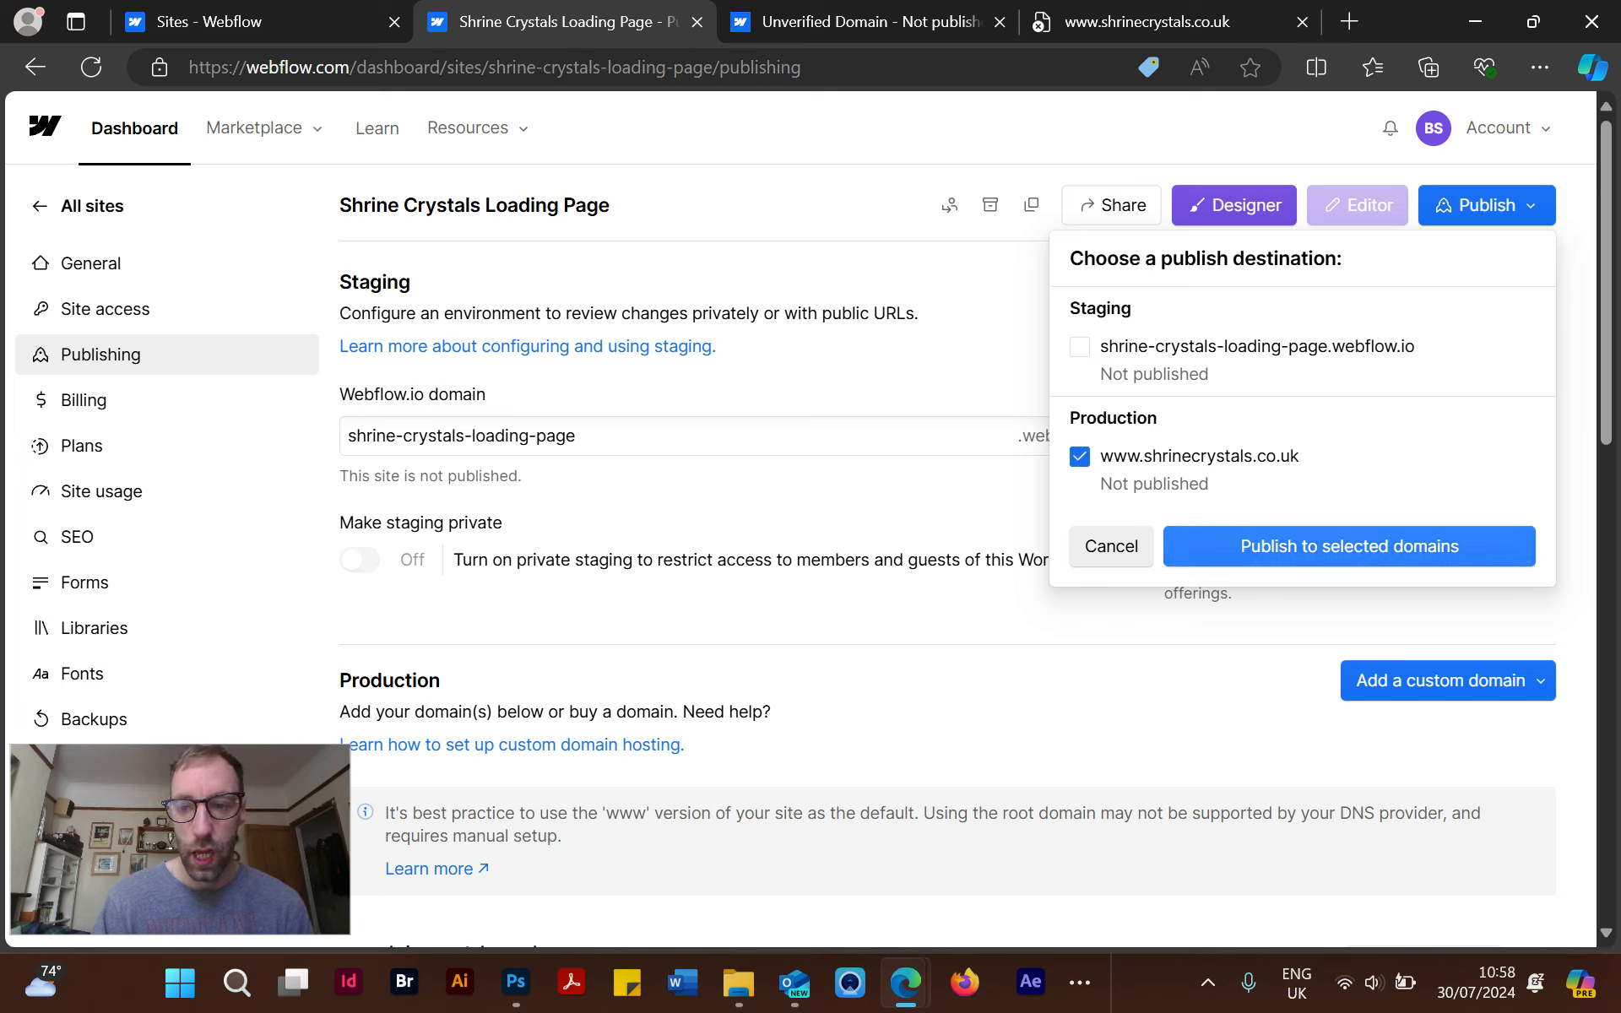
pyautogui.click(1349, 546)
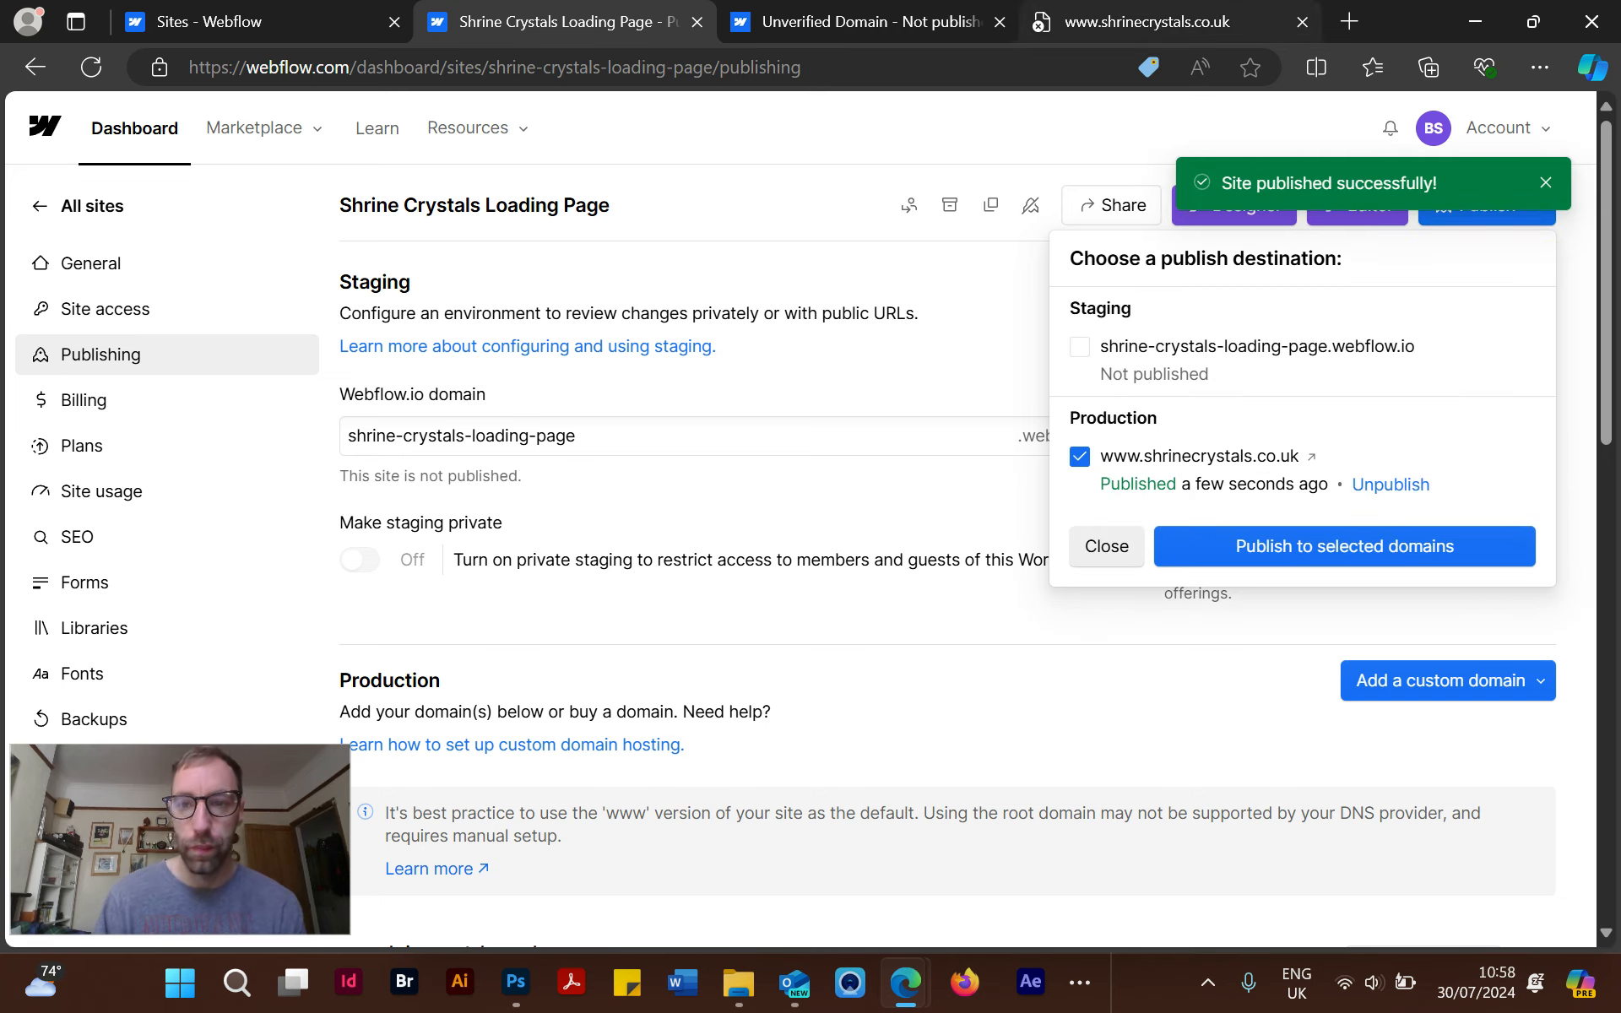
pyautogui.click(1149, 21)
pyautogui.click(506, 67)
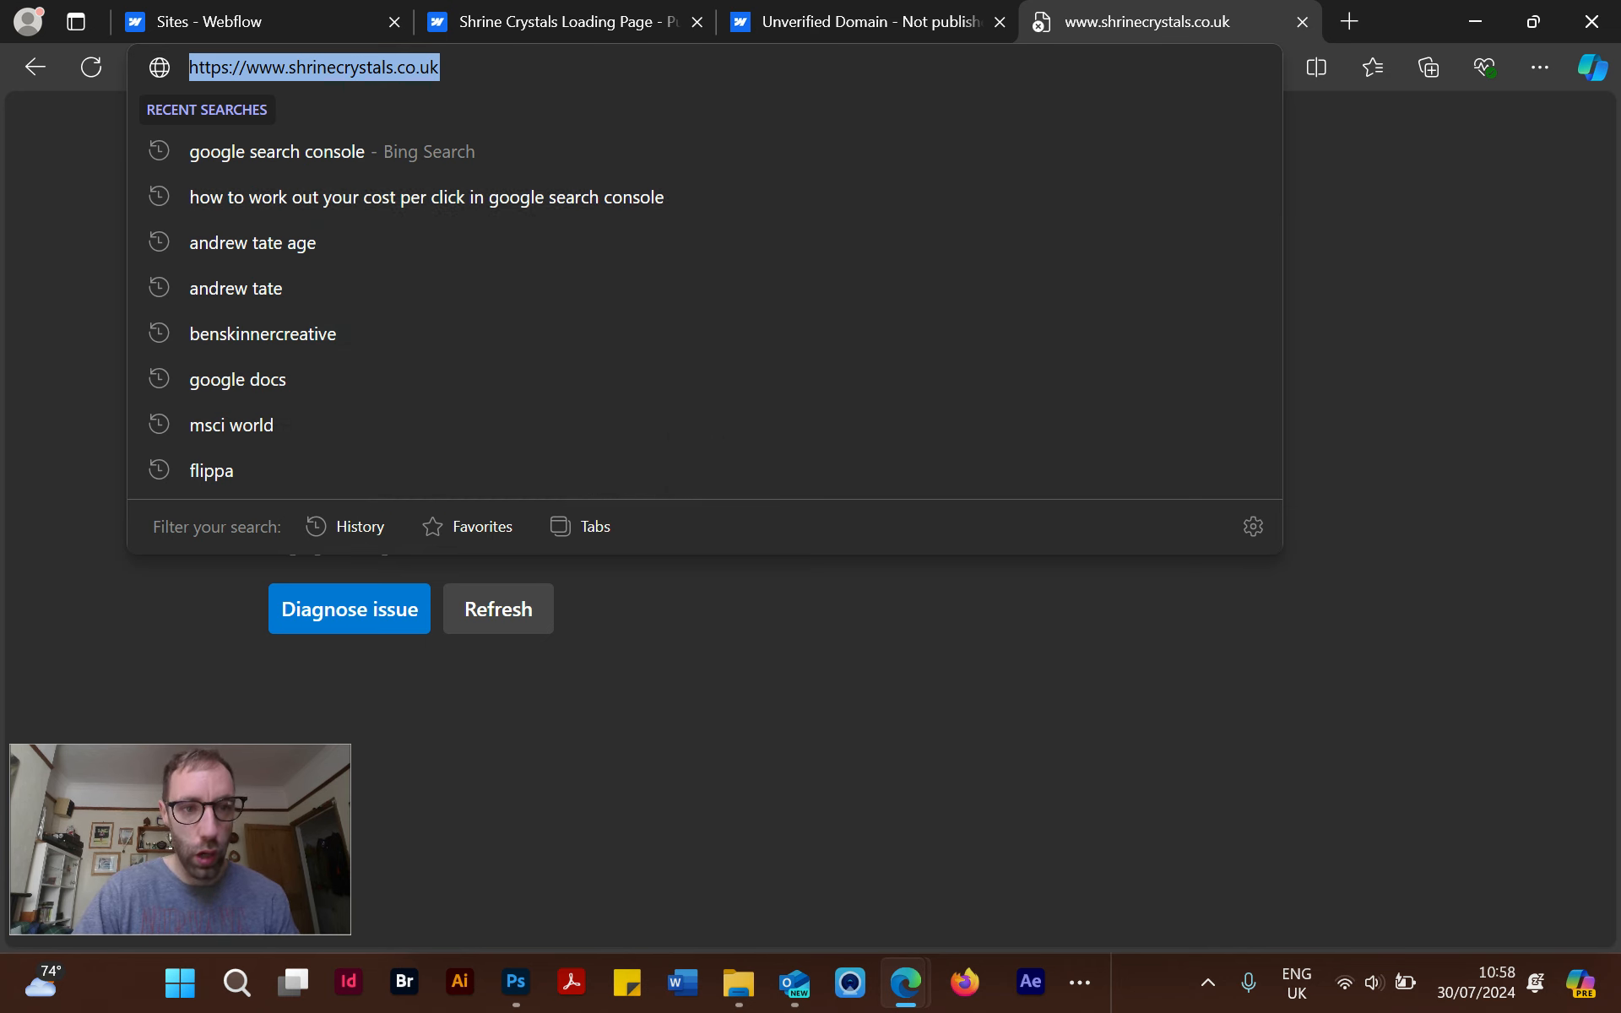
pyautogui.press('Return')
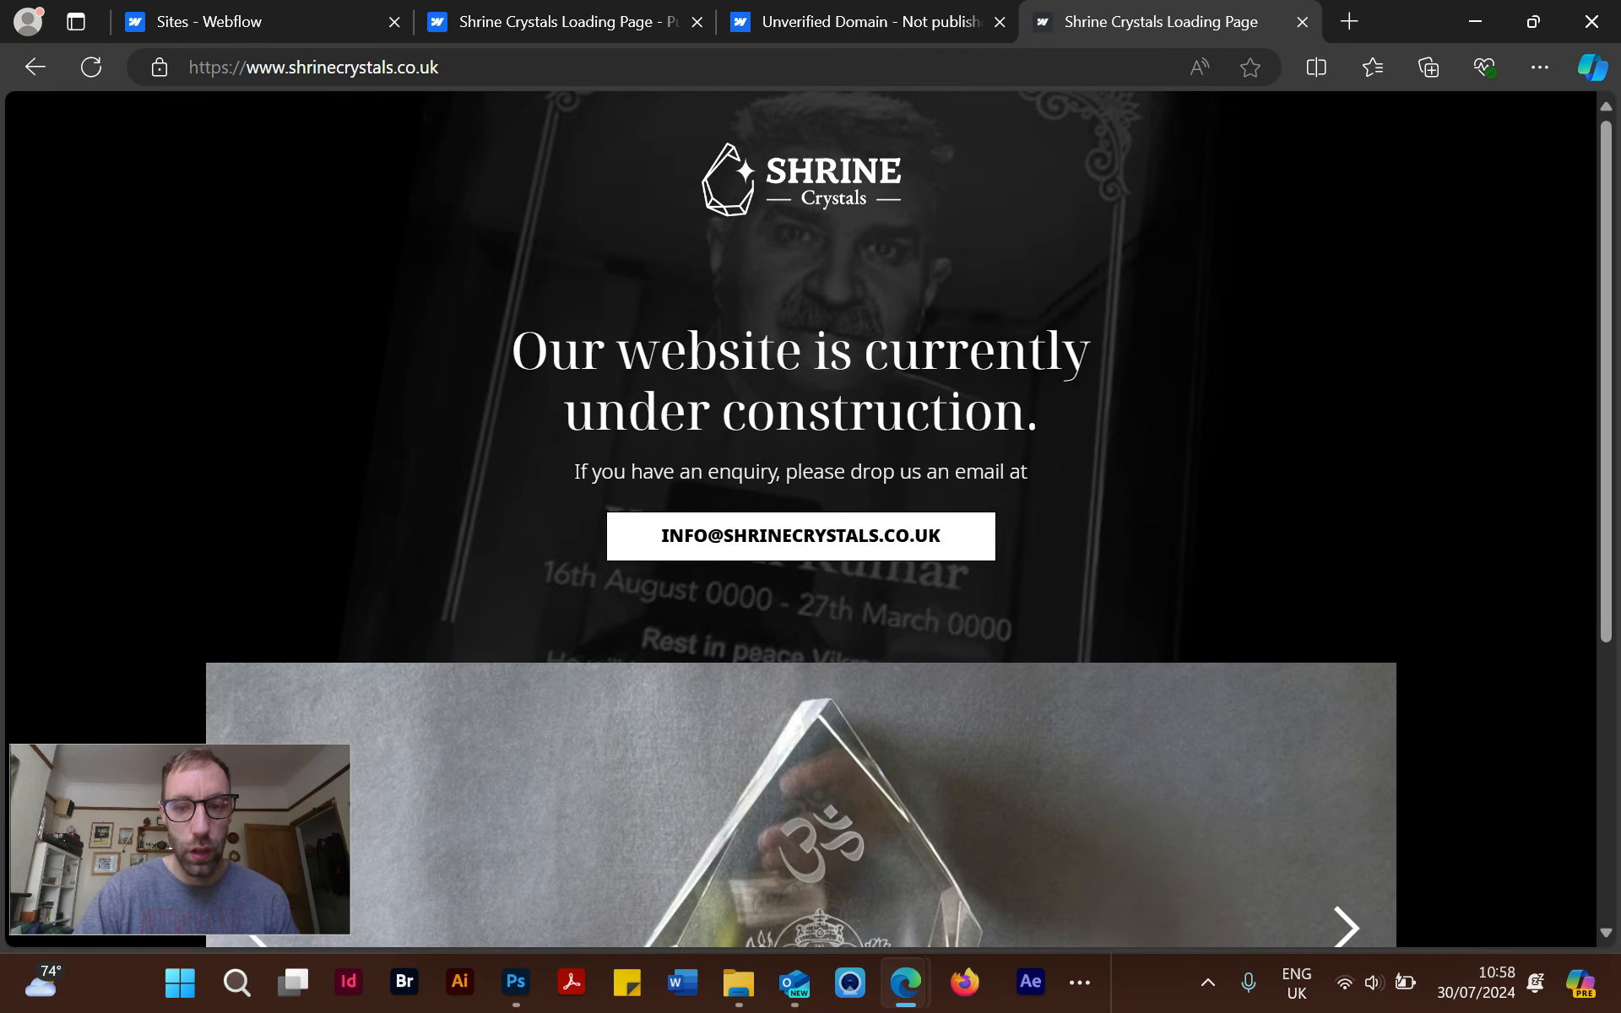
pyautogui.scroll(-5, 811, 520)
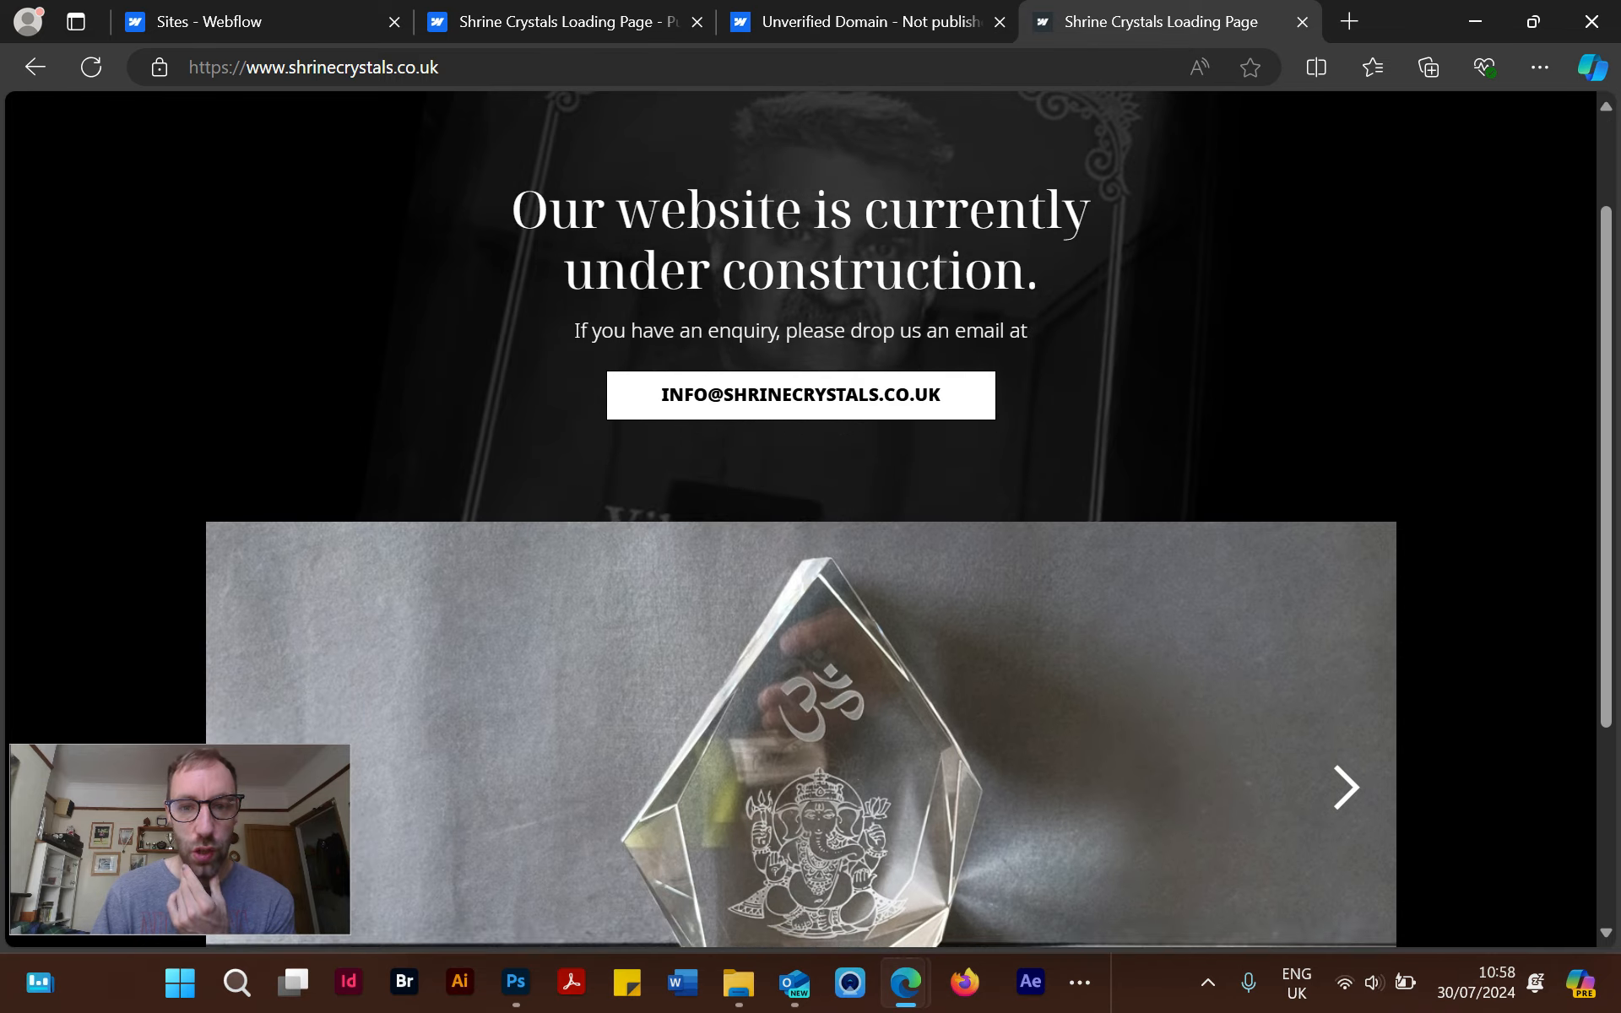
pyautogui.scroll(5, 811, 519)
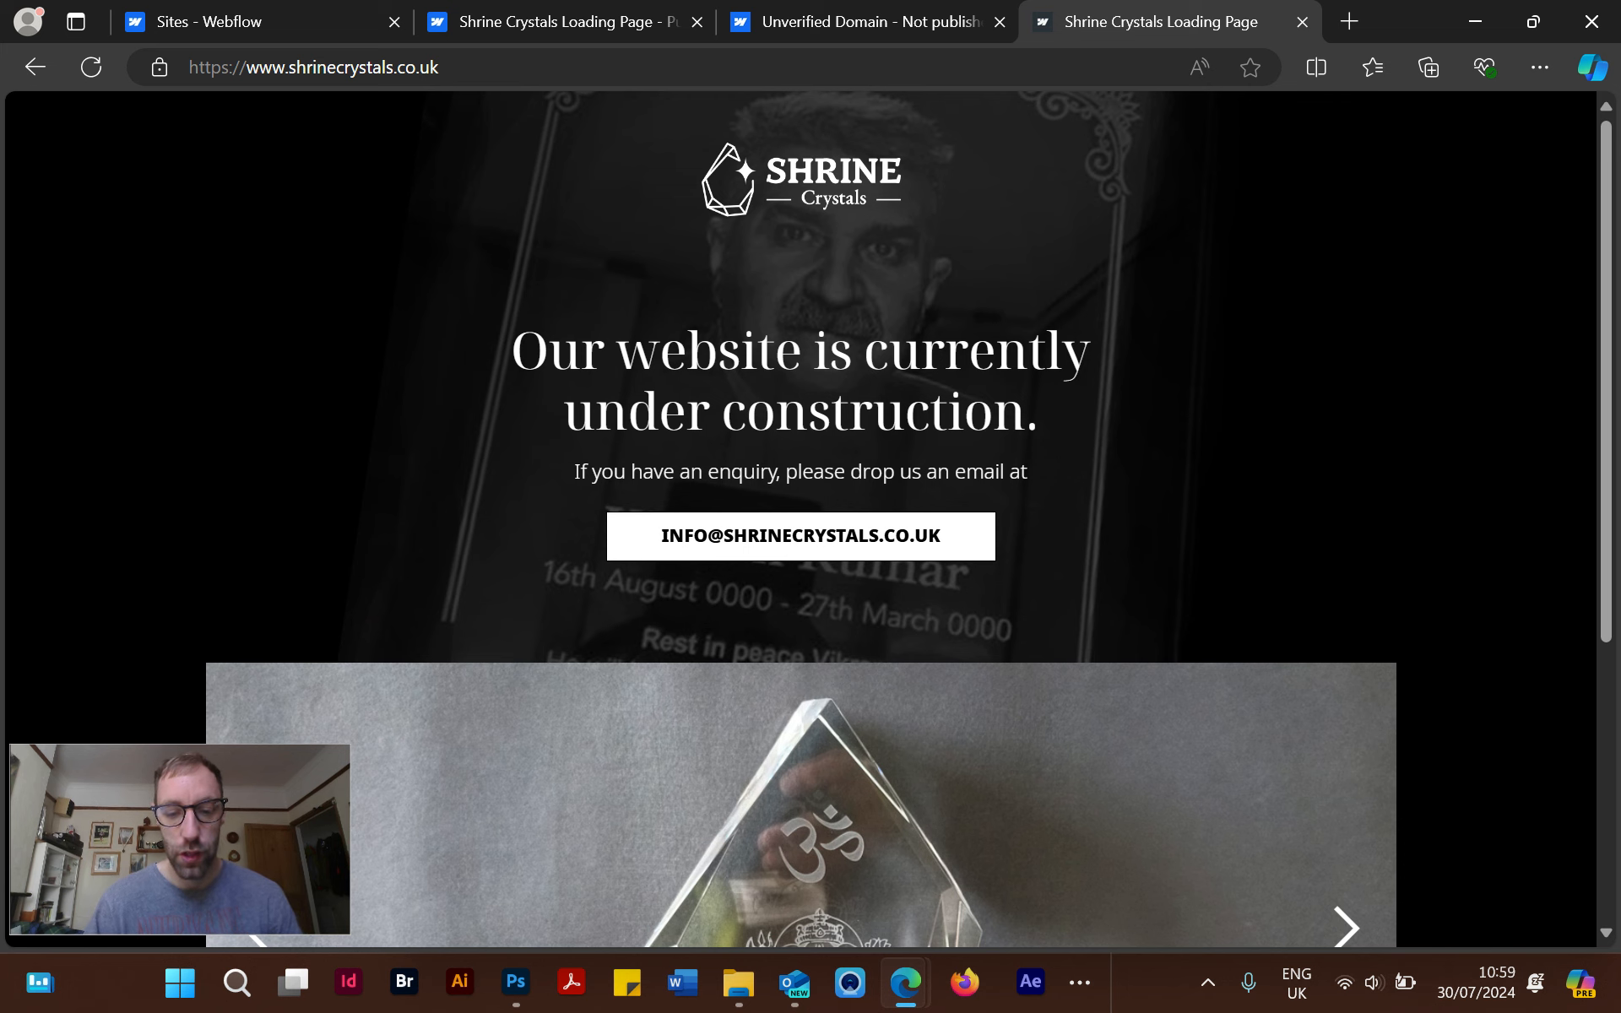
pyautogui.click(1080, 982)
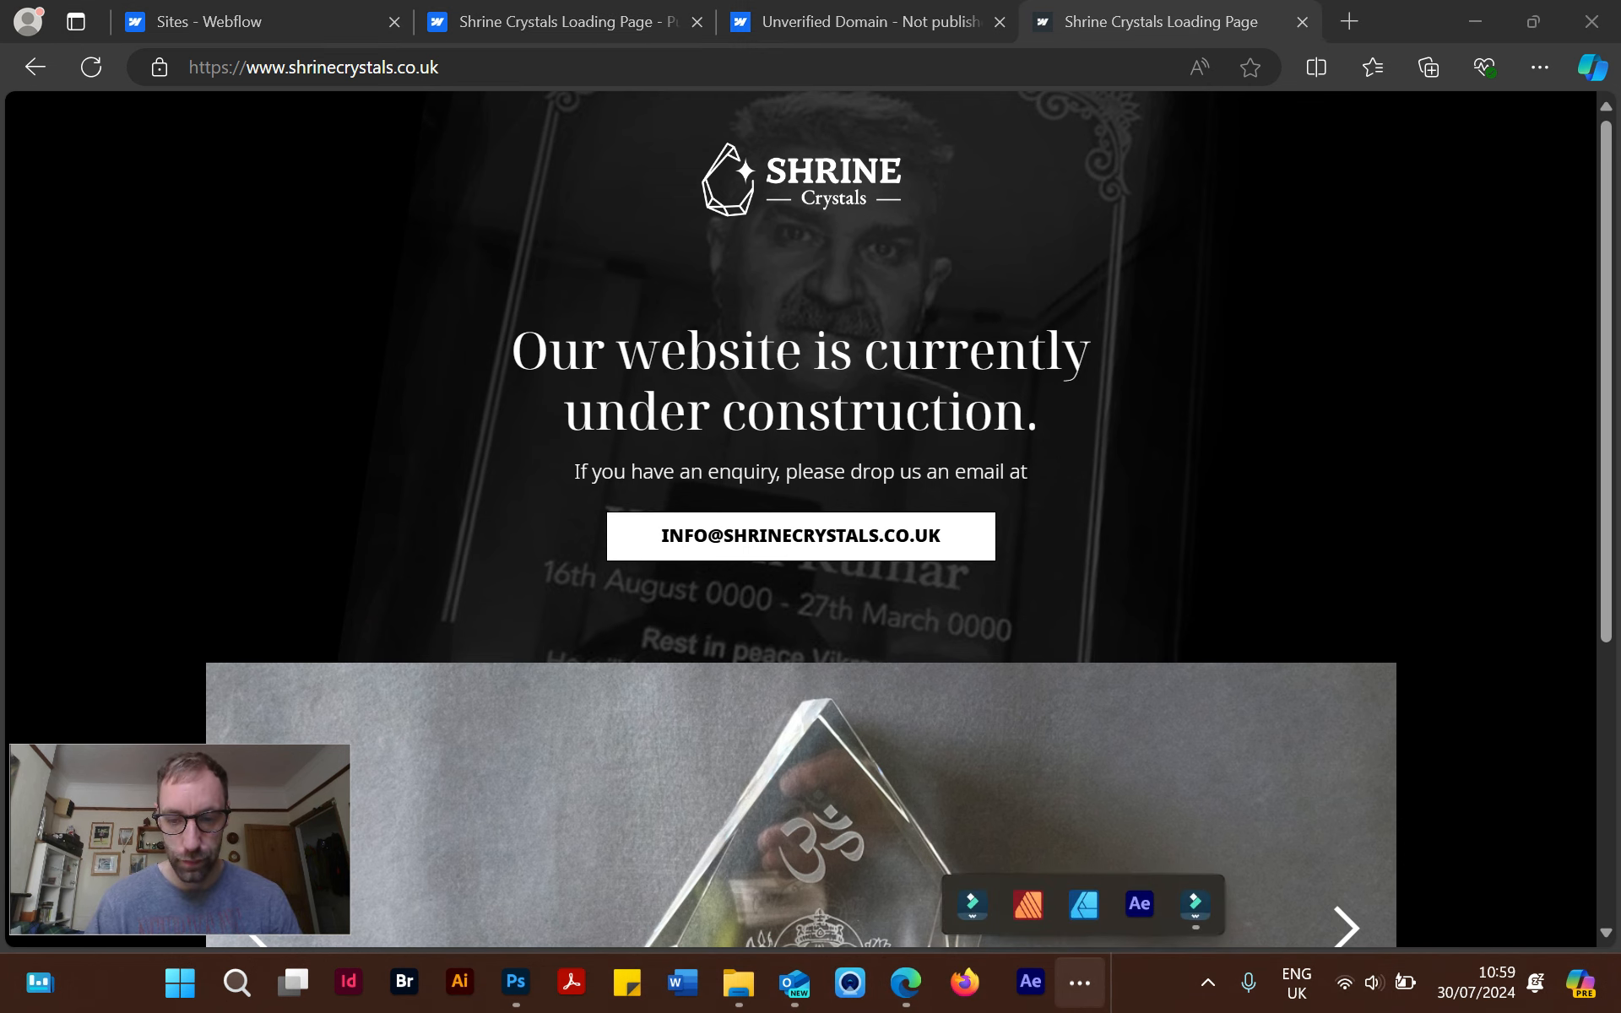
pyautogui.click(1195, 903)
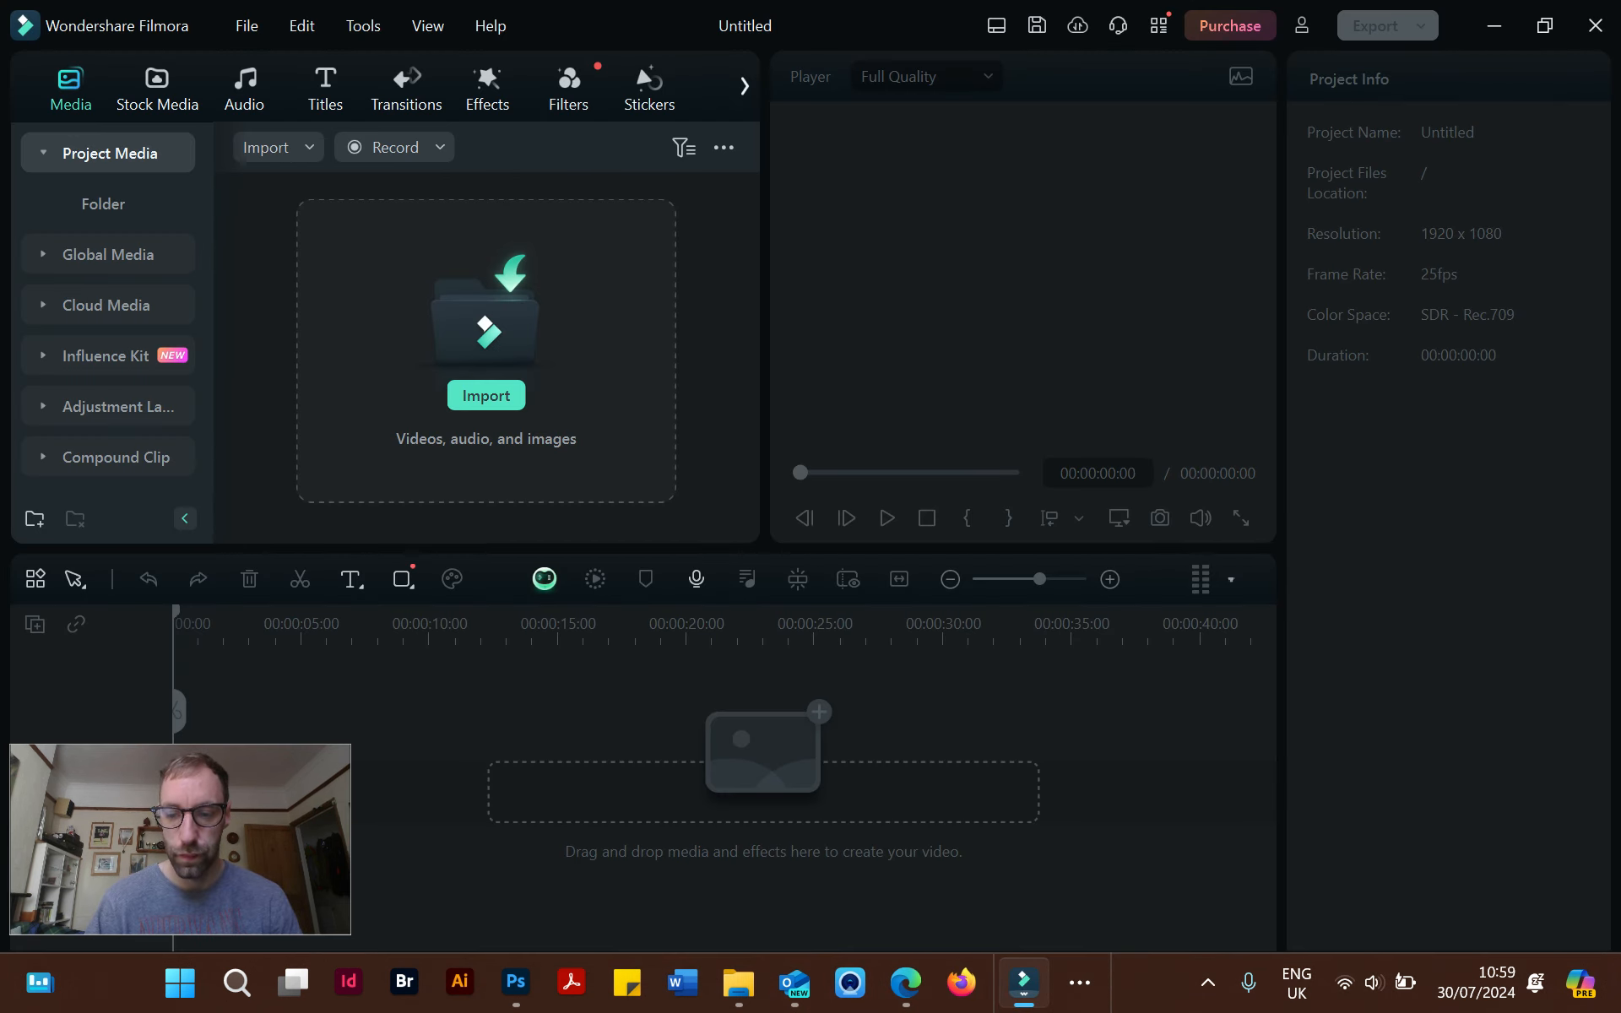